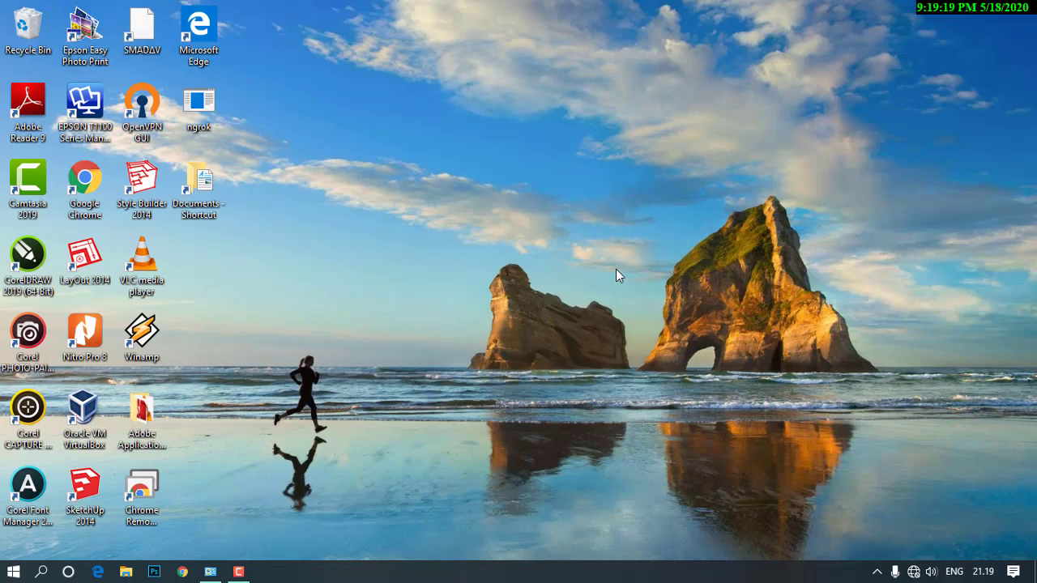
# Refresh the desktop three times from its right-click menu.
pyautogui.rightClick(532, 237)
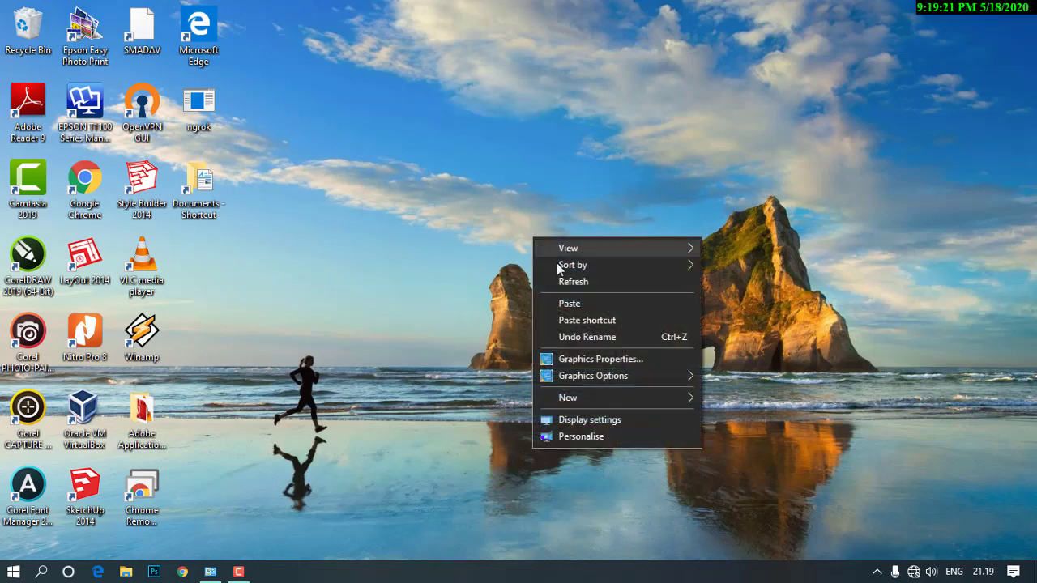
pyautogui.click(571, 283)
pyautogui.rightClick(450, 224)
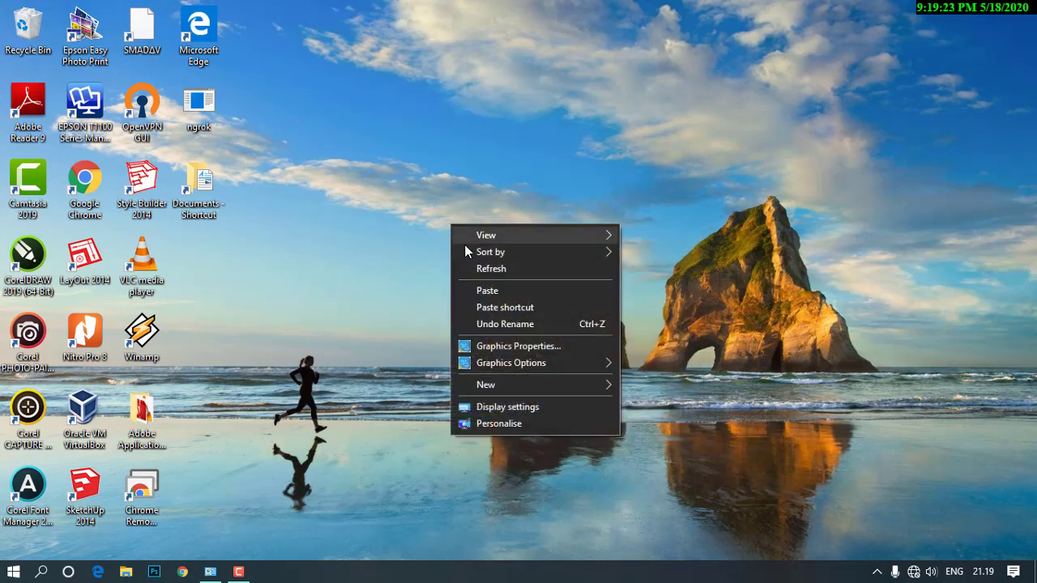
pyautogui.click(480, 269)
pyautogui.rightClick(410, 214)
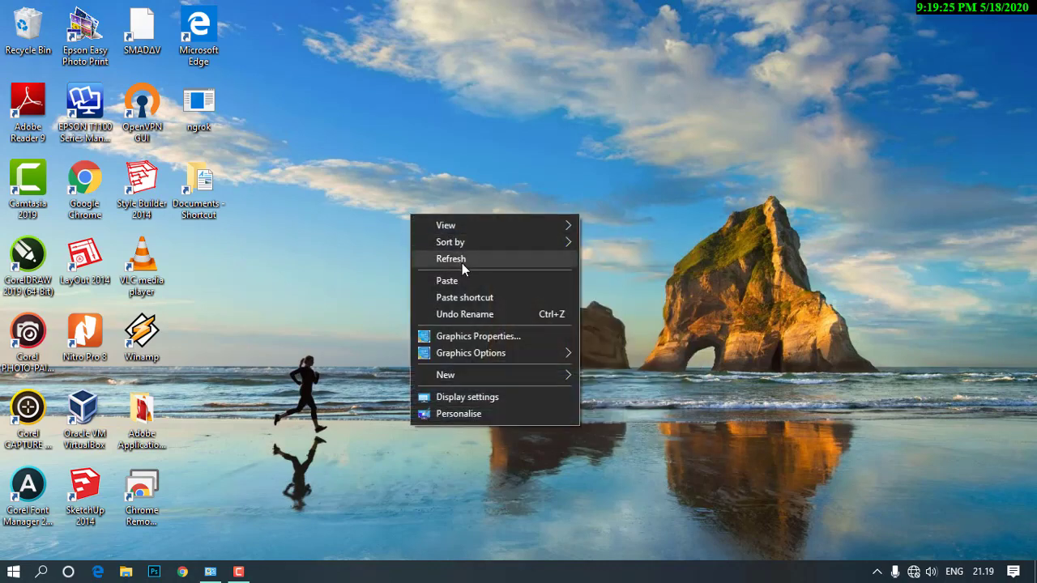
pyautogui.click(463, 263)
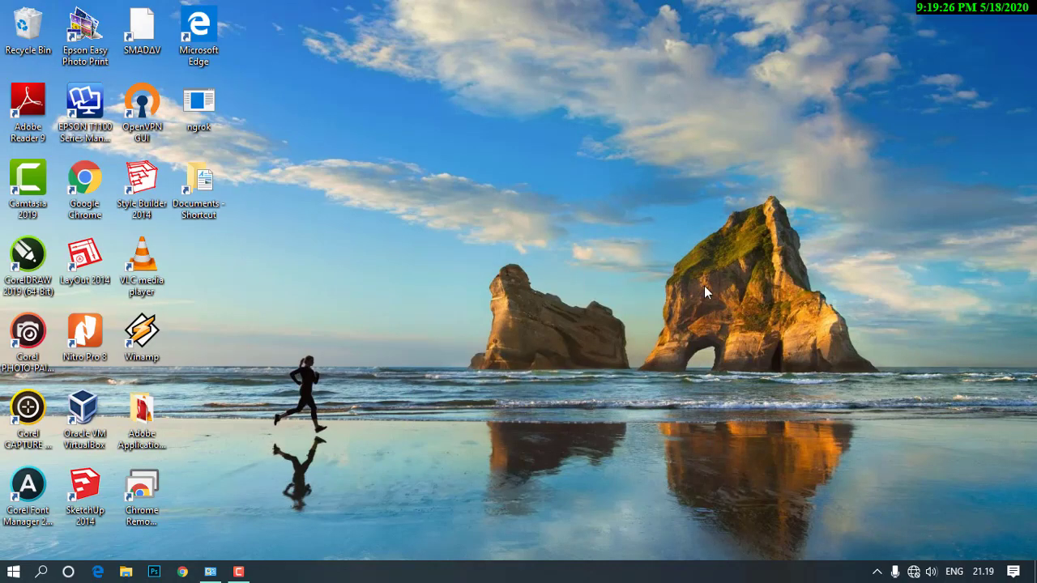
# Open XAMPP Control Panel from the system tray and start Apache and MySQL.
pyautogui.click(879, 573)
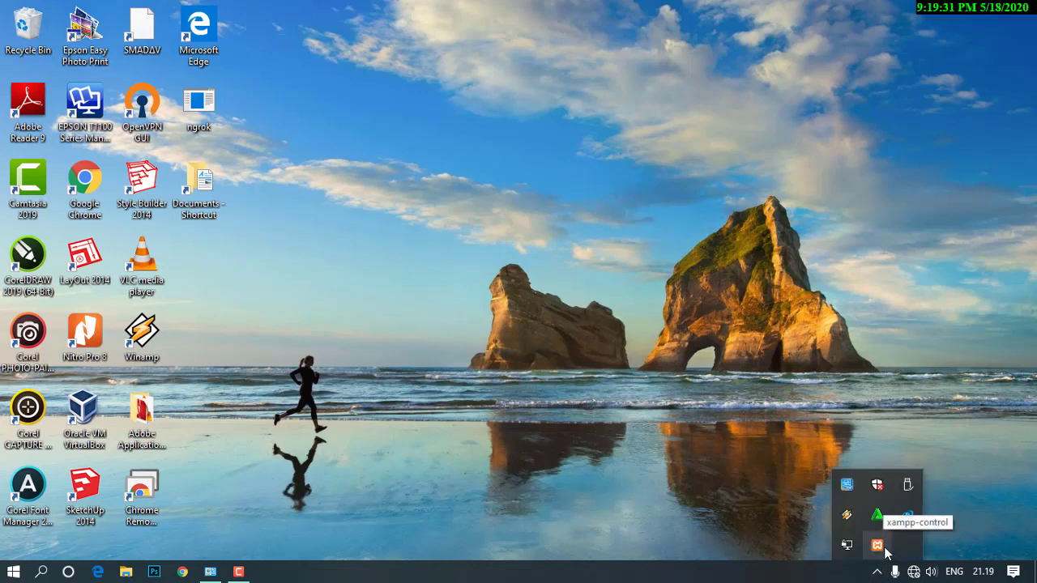
pyautogui.click(874, 551)
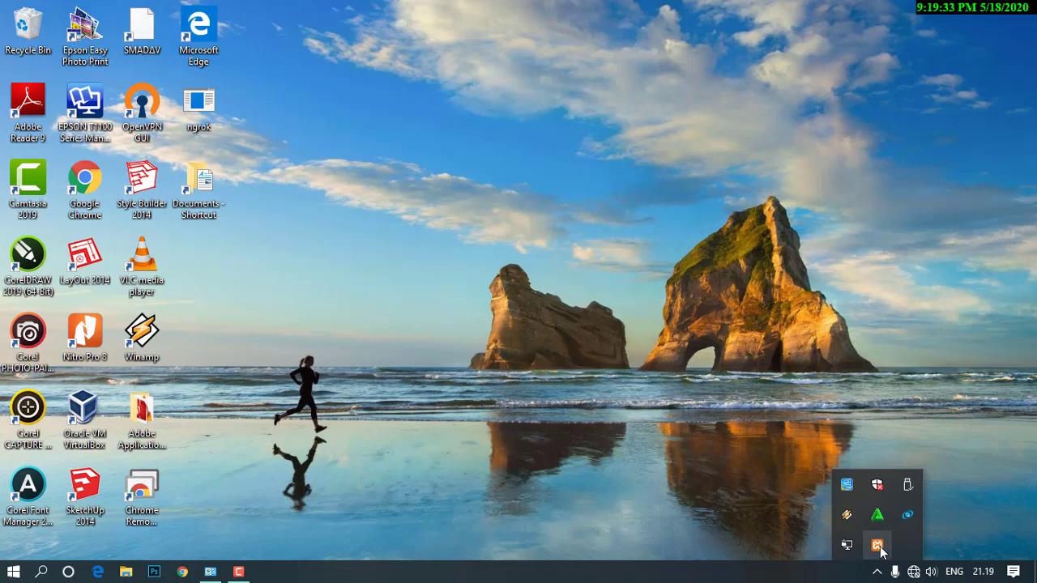
pyautogui.click(596, 266)
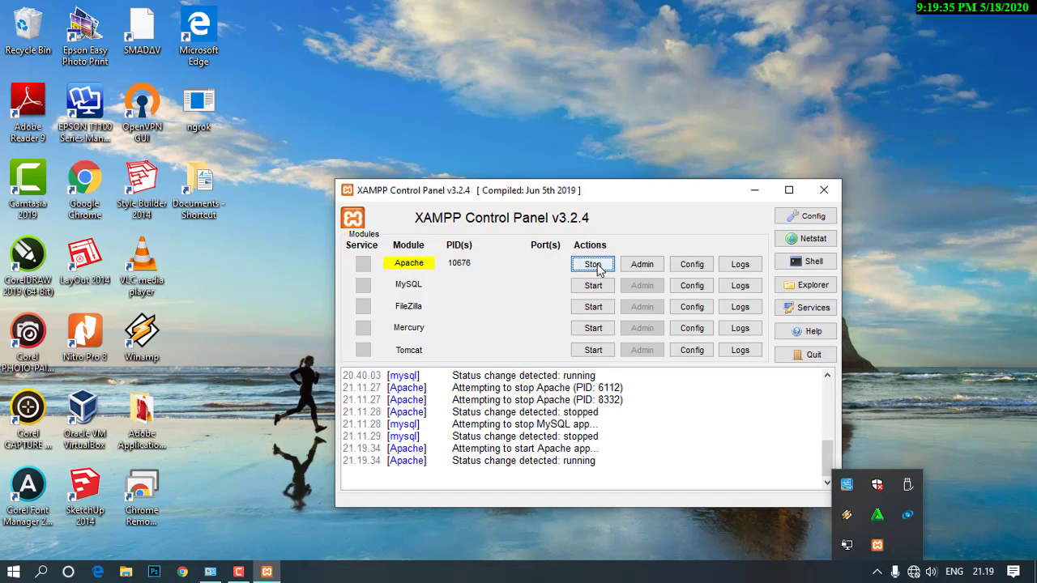
pyautogui.click(597, 286)
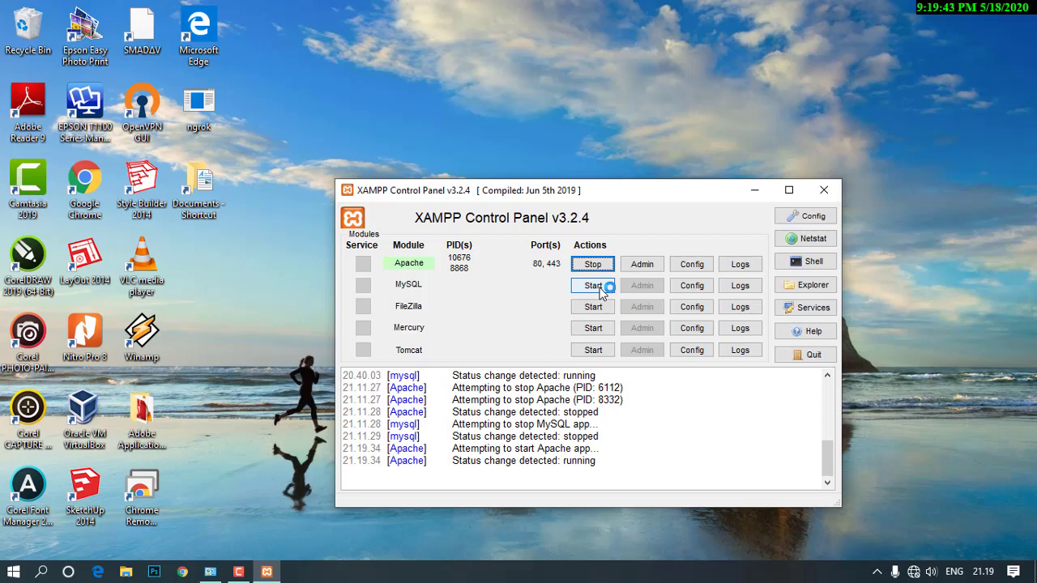
pyautogui.click(600, 289)
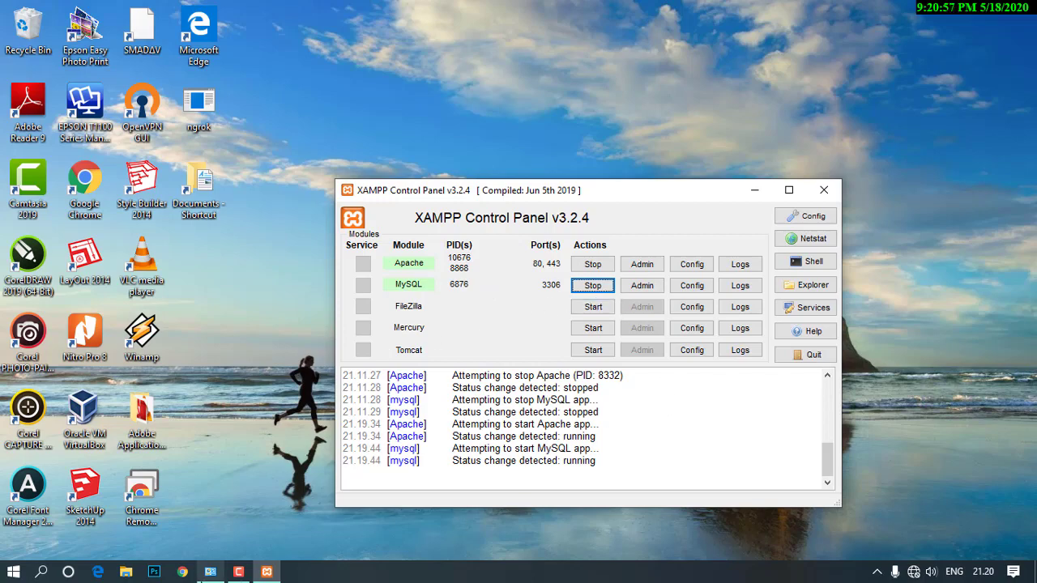
# Launch Chrome and go to the localhost/e-candy/admin login page.
pyautogui.click(183, 571)
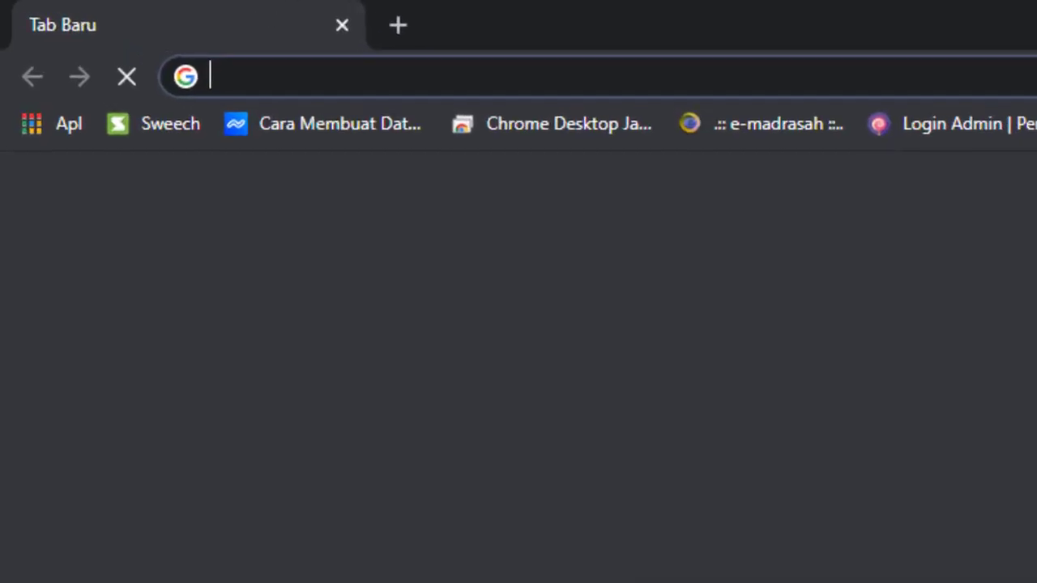
pyautogui.write('localhost/e-candy')
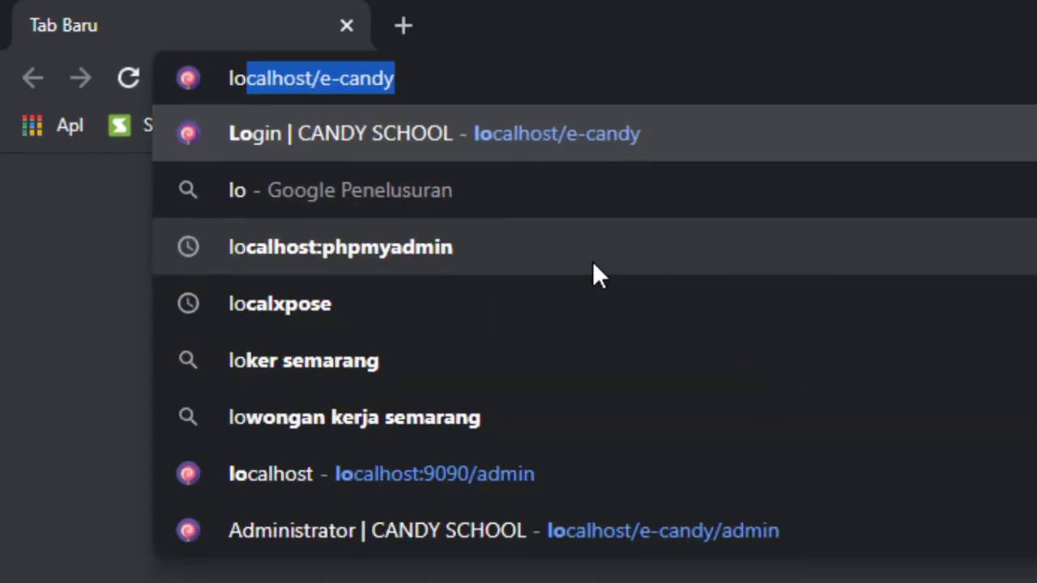
pyautogui.press('Return')
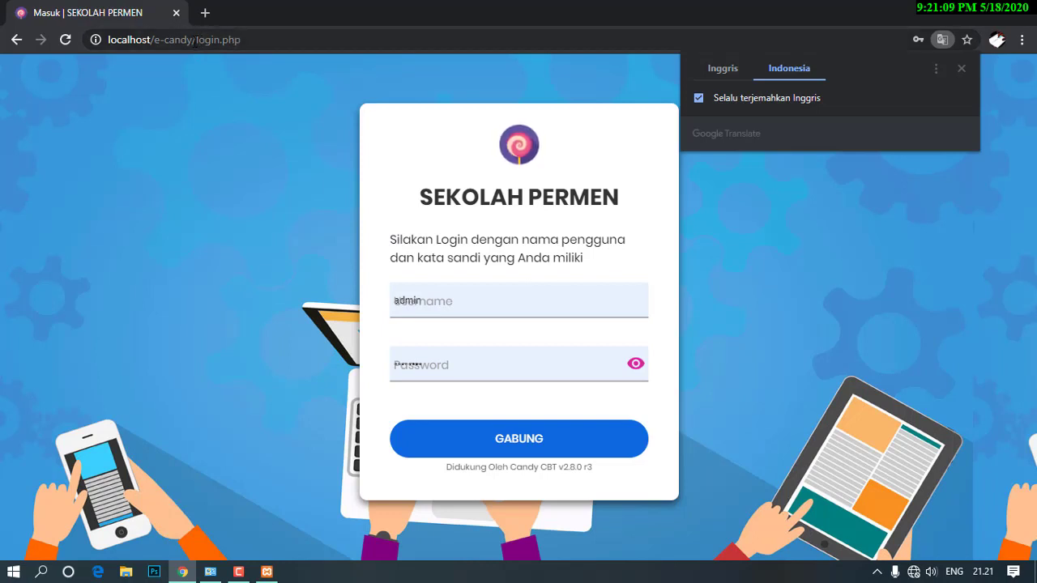
pyautogui.moveTo(196, 41); pyautogui.dragTo(327, 38)
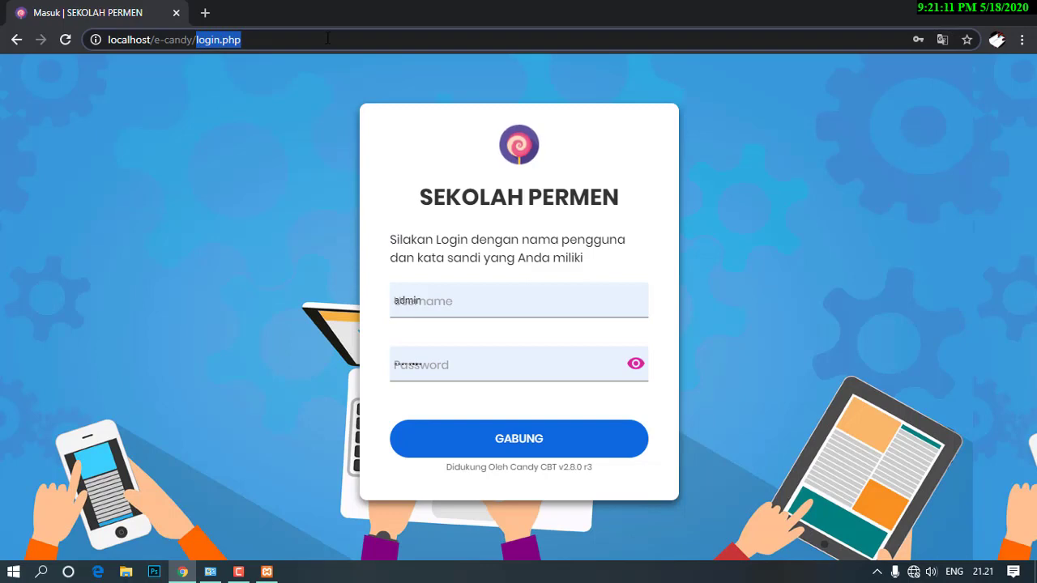
pyautogui.write('admin')
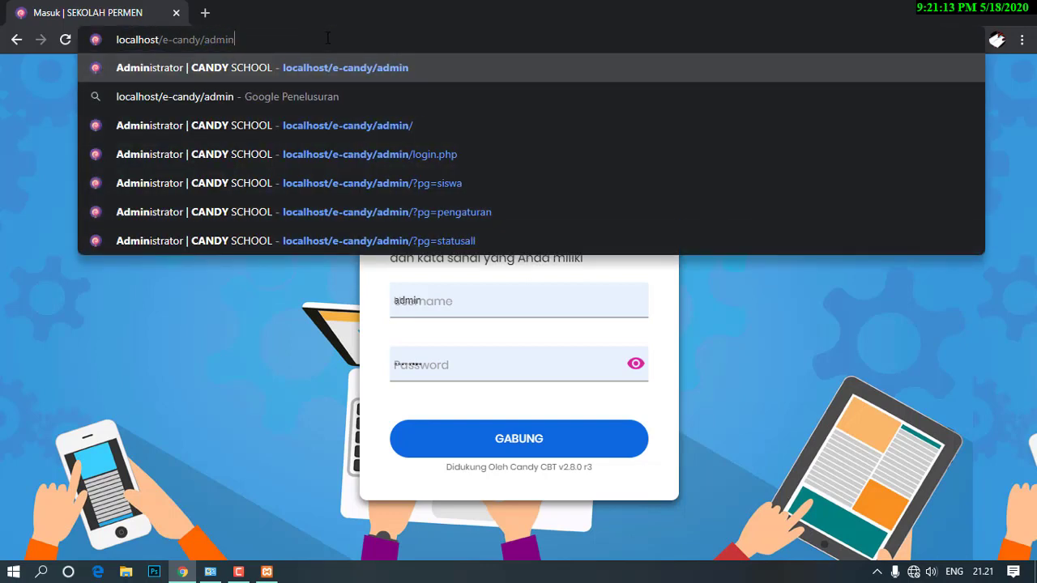
pyautogui.press('Return')
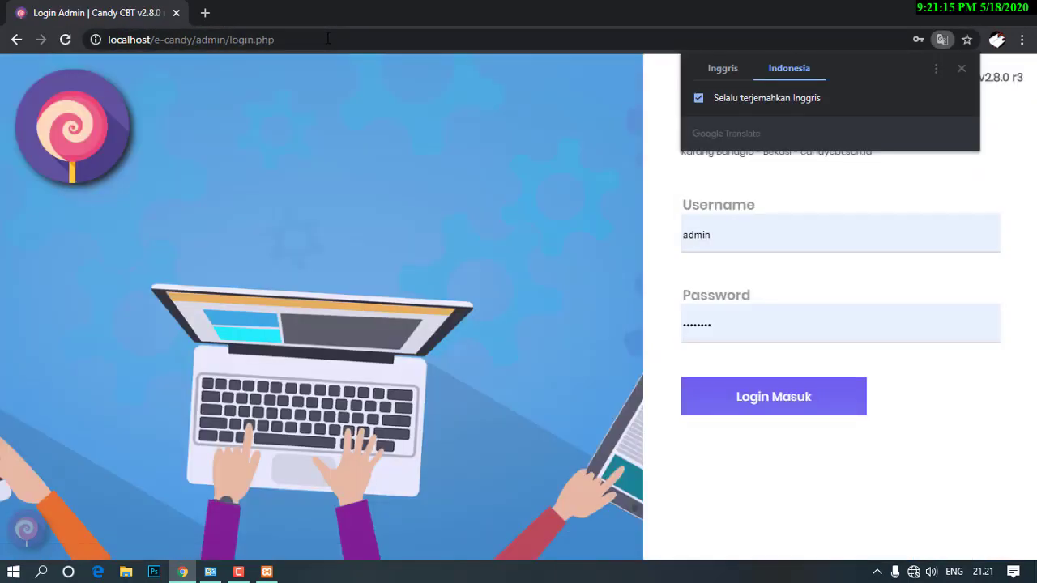
# Log in with the administrator username and password.
pyautogui.moveTo(751, 237); pyautogui.dragTo(646, 237)
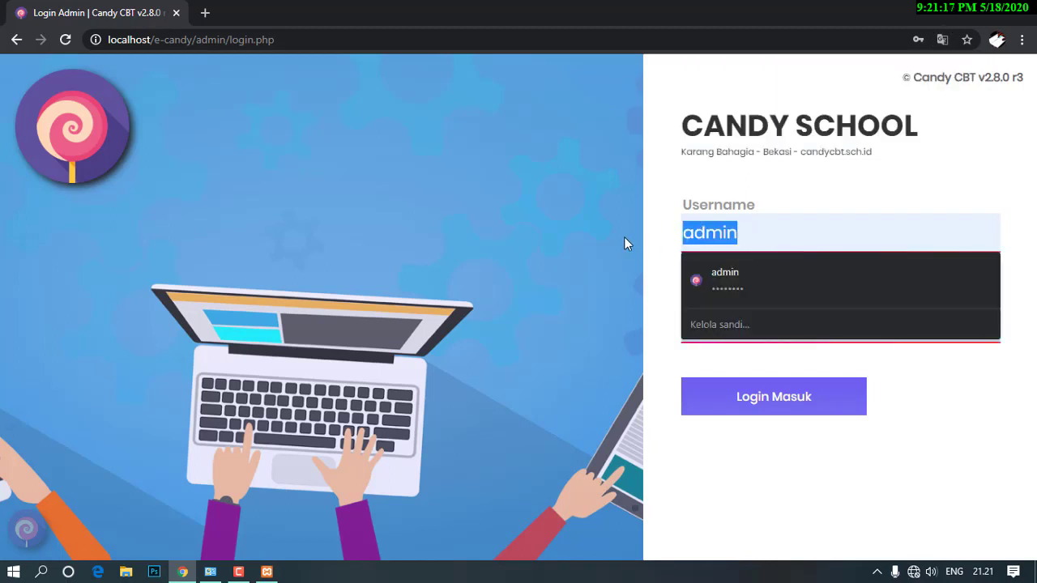
pyautogui.write('admin')
pyautogui.press('Tab')
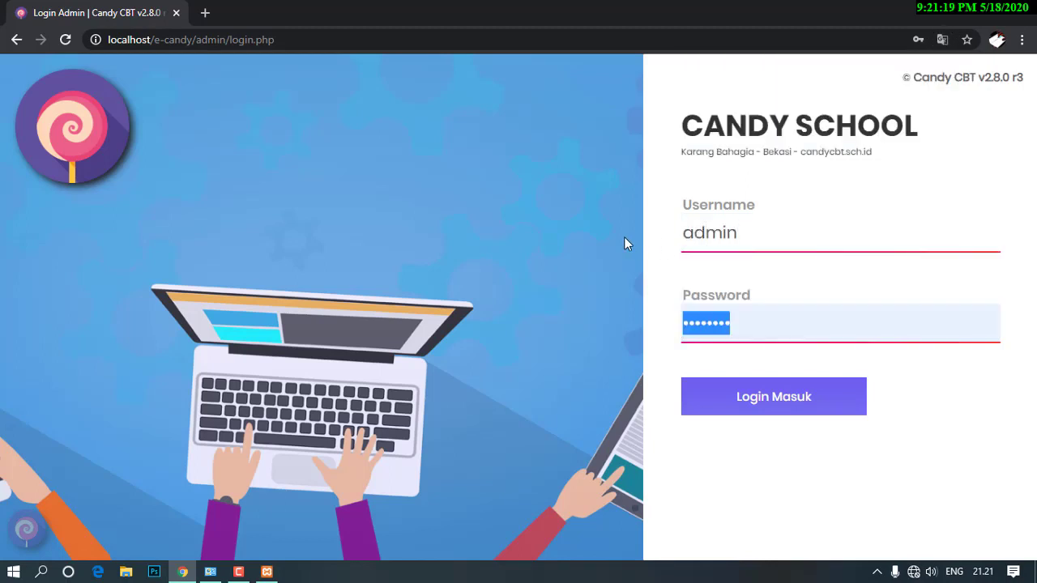
pyautogui.write('admin')
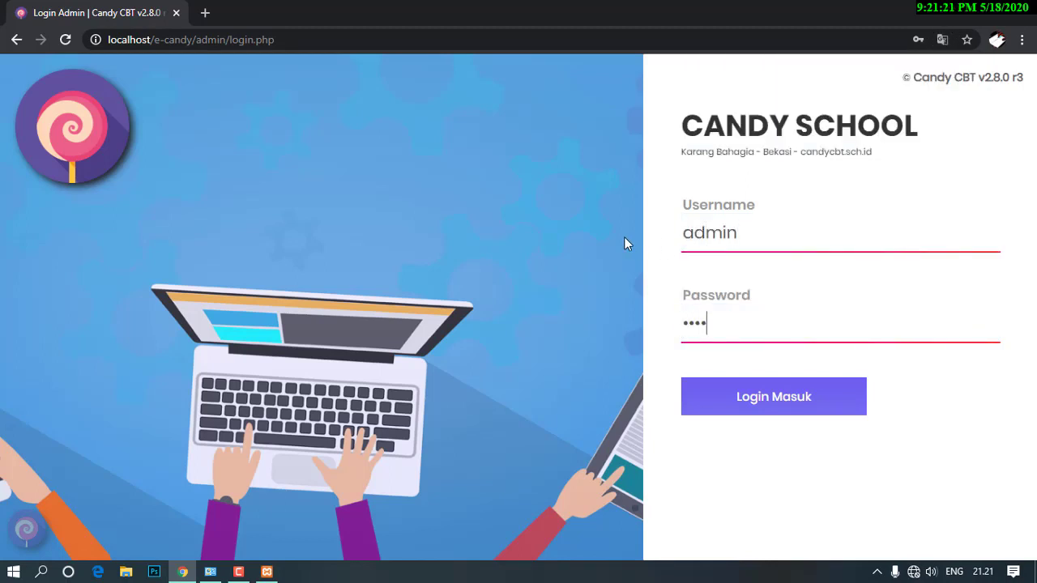
pyautogui.write('123')
pyautogui.press('Return')
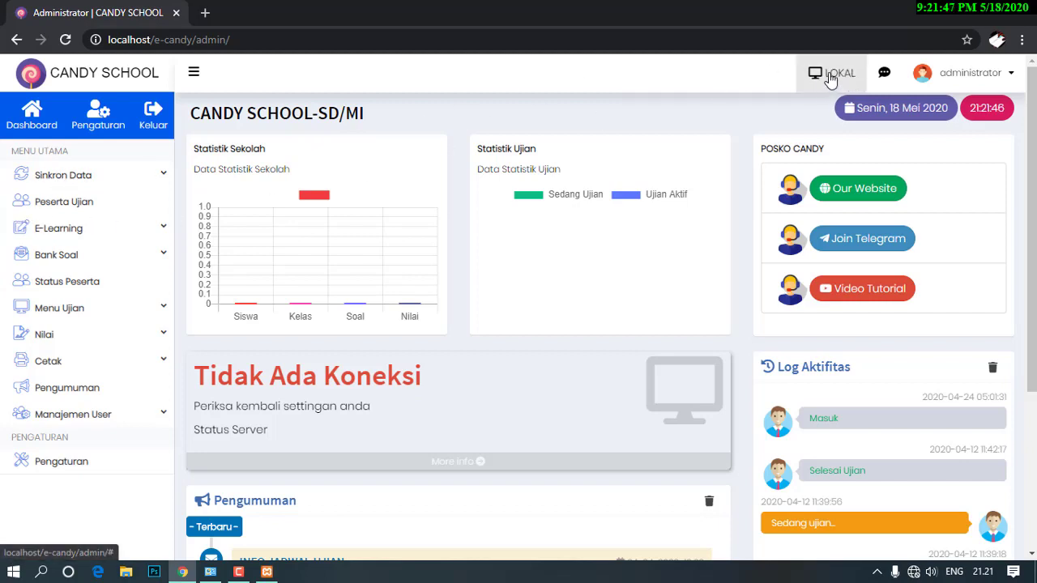
# Switch the server from LOKAL to Server Pusat and confirm with Ya, Ganti.
pyautogui.click(829, 74)
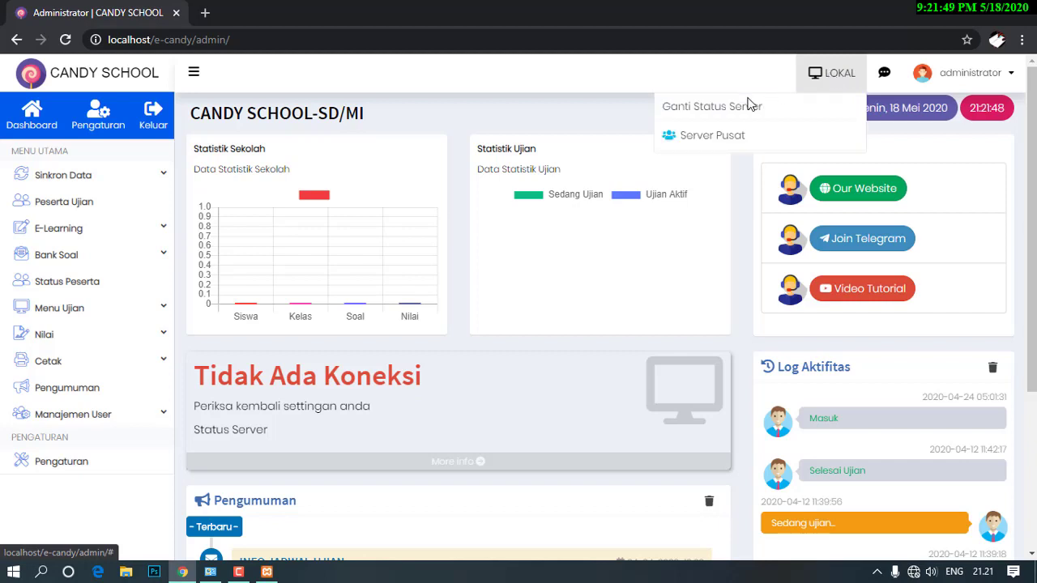
pyautogui.click(701, 139)
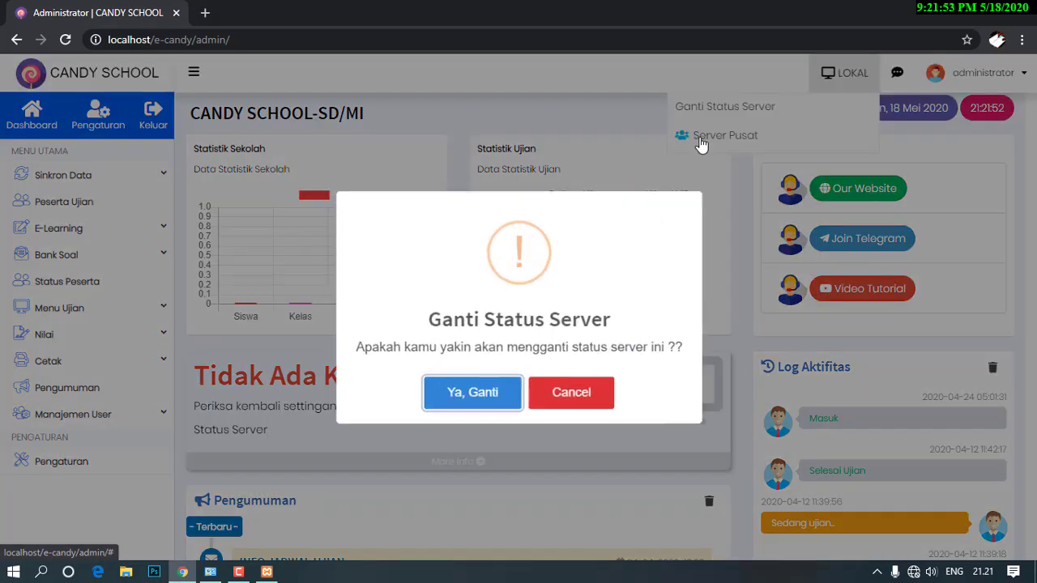
pyautogui.click(478, 396)
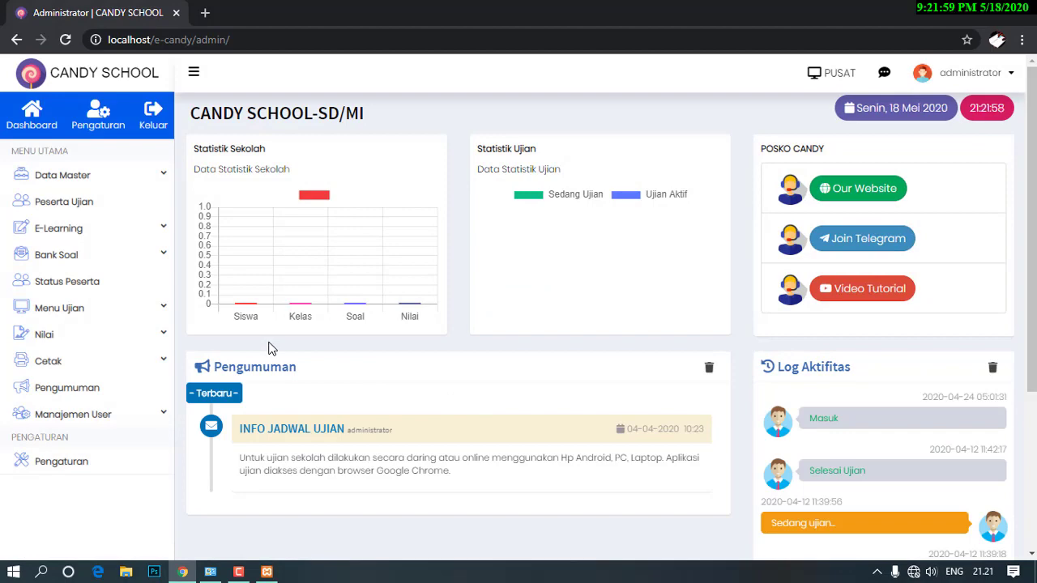
# Open Pengaturan Umum and set the application name to MMK CBT.
pyautogui.click(102, 117)
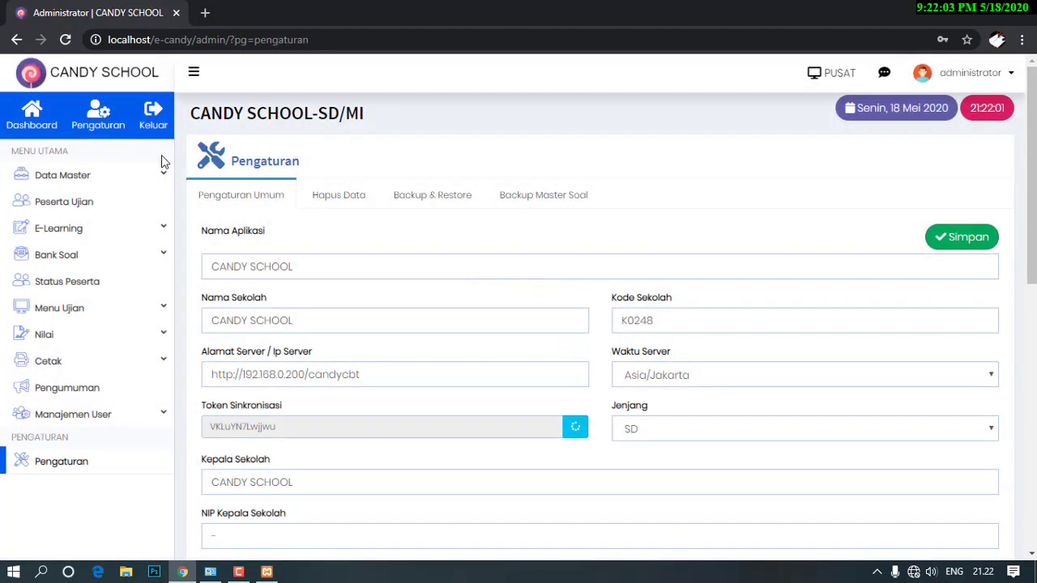
pyautogui.tripleClick(323, 263)
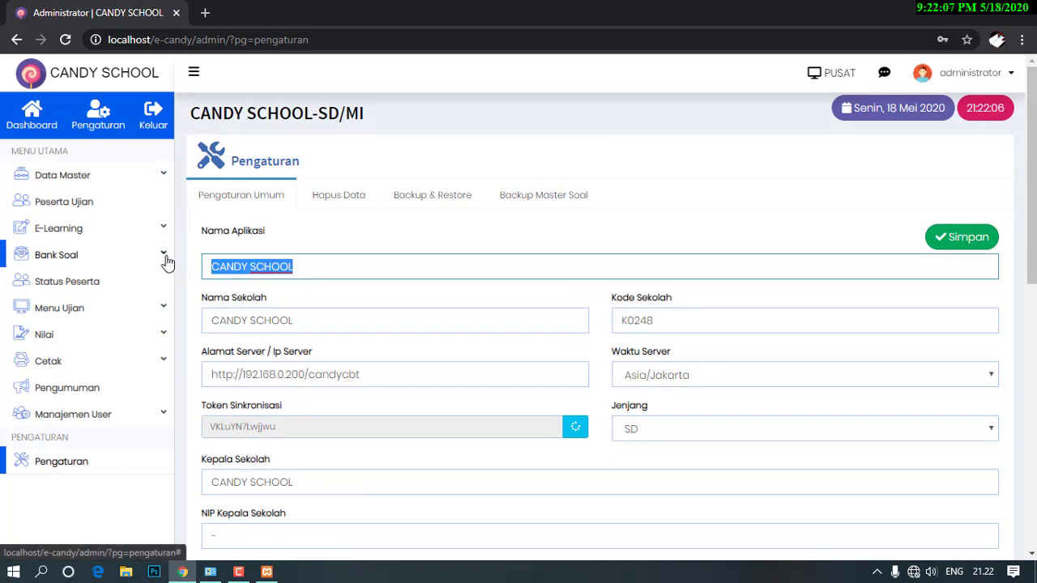
pyautogui.write('MA M')
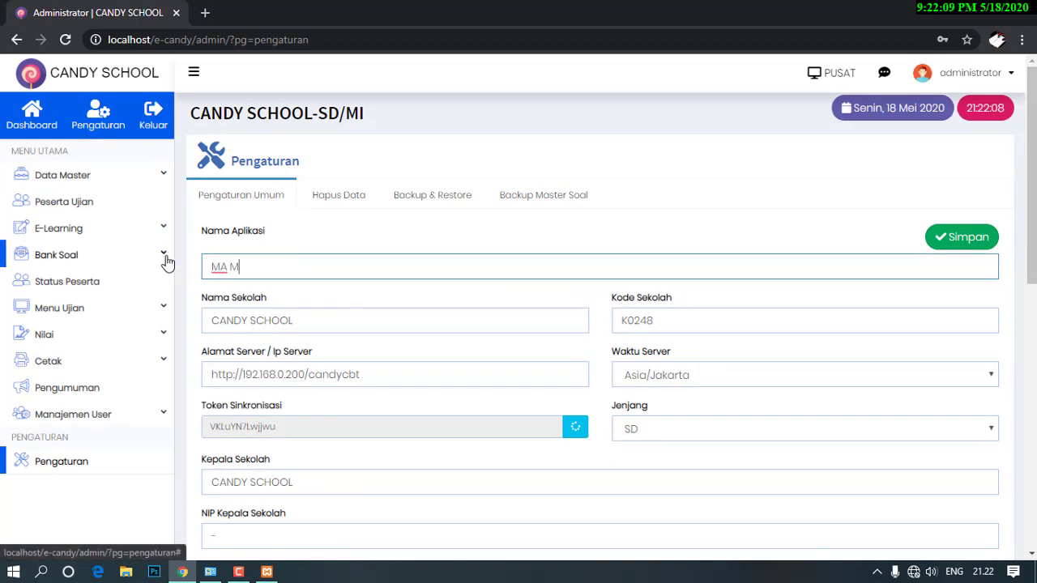
pyautogui.write('AARIF ')
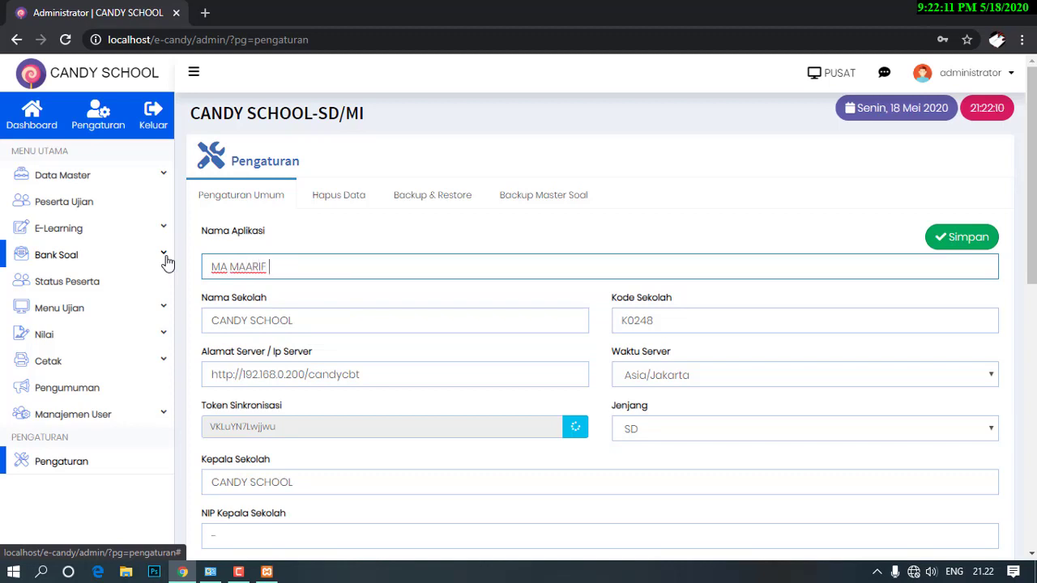
pyautogui.write('NU KALIAN')
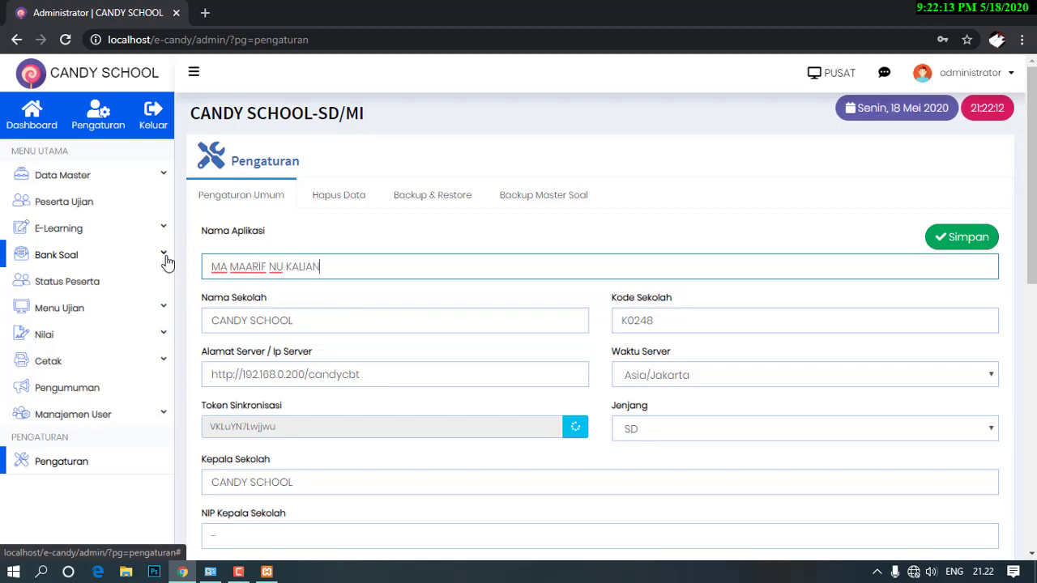
pyautogui.write('GKRIK')
pyautogui.press('Tab')
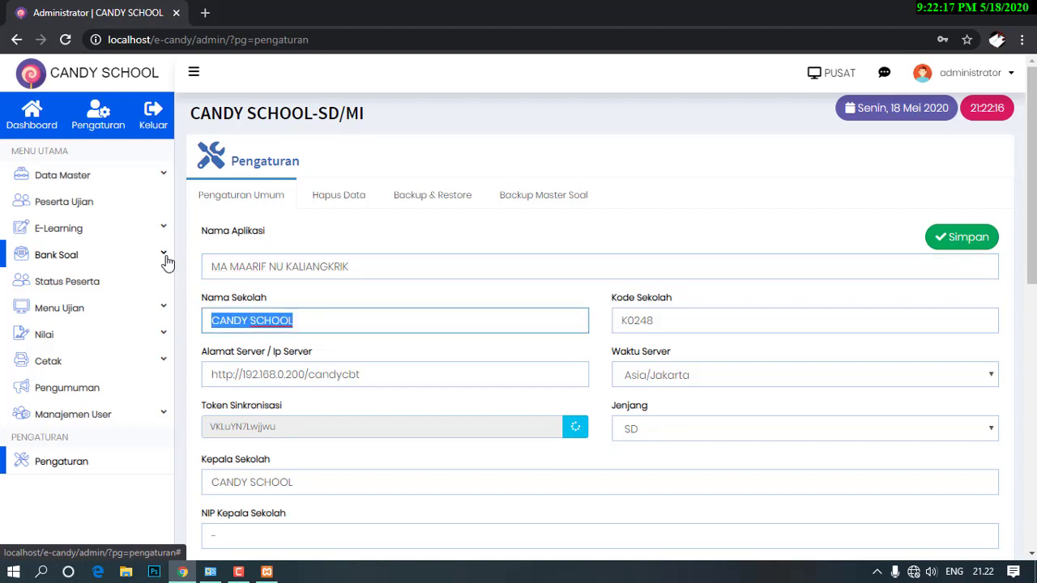
pyautogui.moveTo(412, 274); pyautogui.dragTo(137, 279)
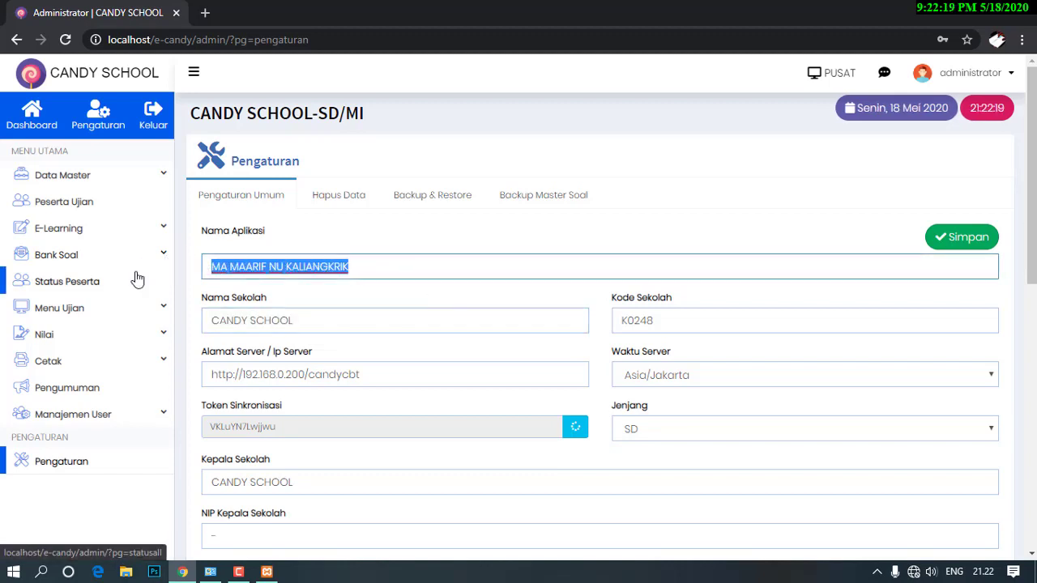
pyautogui.write('MMK CBT')
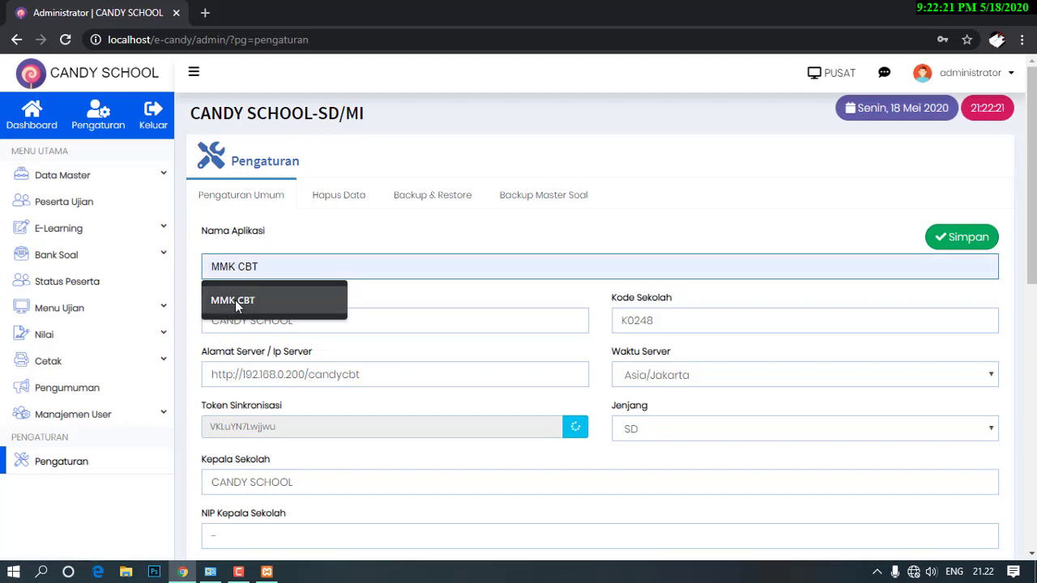
pyautogui.click(234, 300)
pyautogui.press('Tab')
# Set school name MA MAARIF NU KALIANGKRIK, school code 707, time zone Asia/Jakarta.
pyautogui.write('MA')
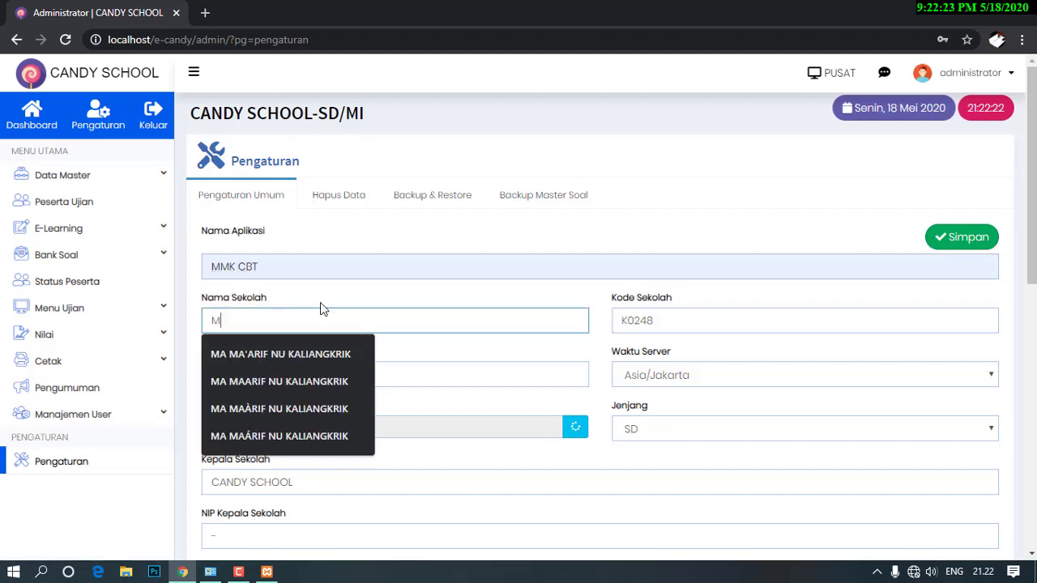
pyautogui.click(311, 388)
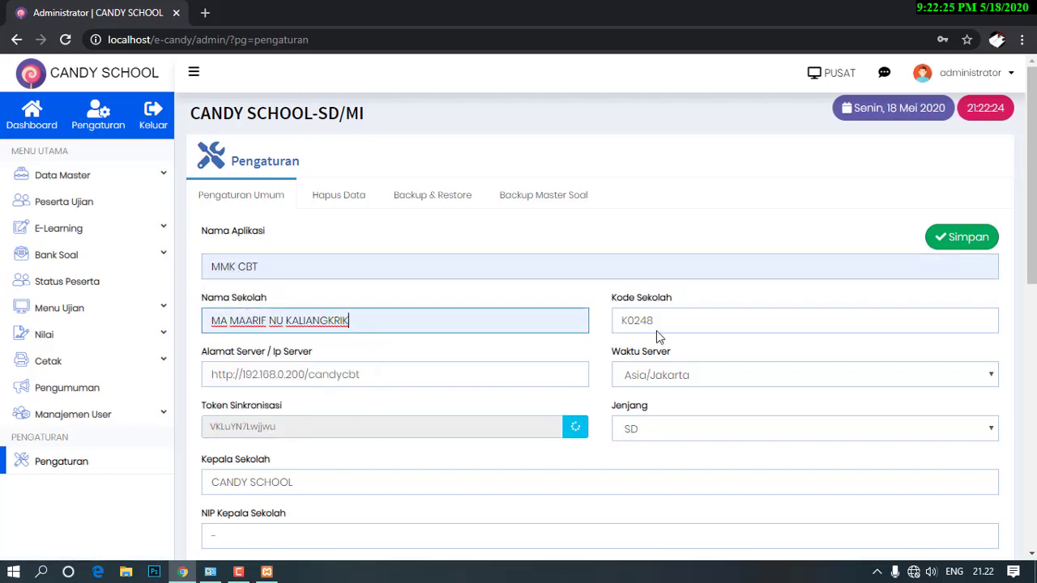
pyautogui.press('Tab')
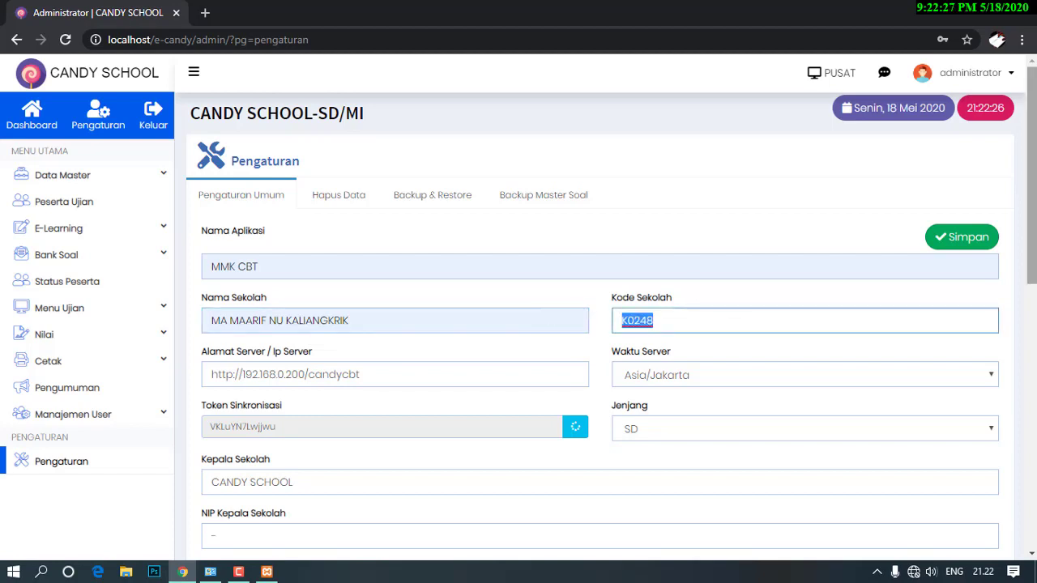
pyautogui.write('771')
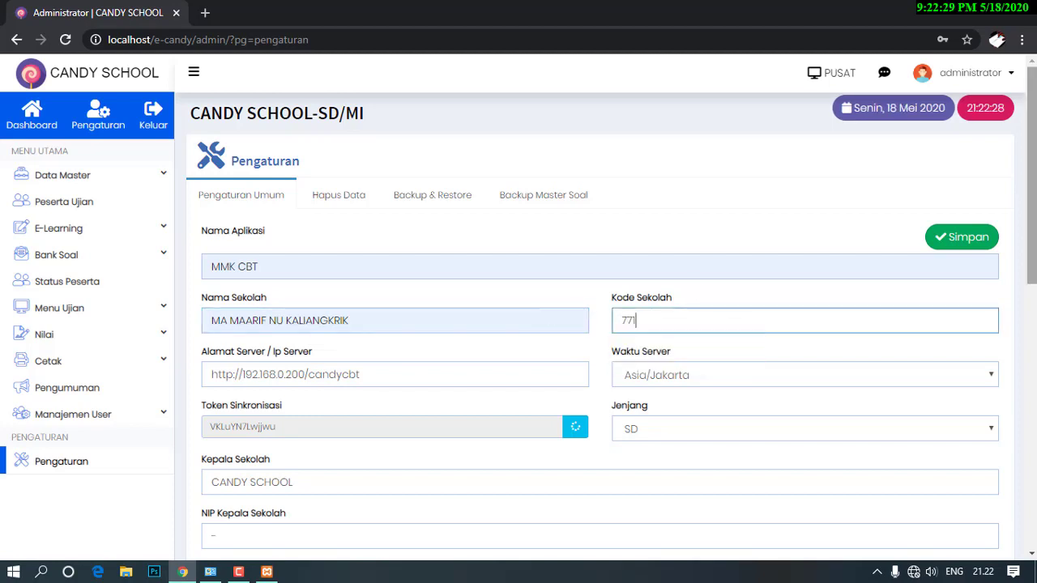
pyautogui.press('BackSpace')
pyautogui.write('0')
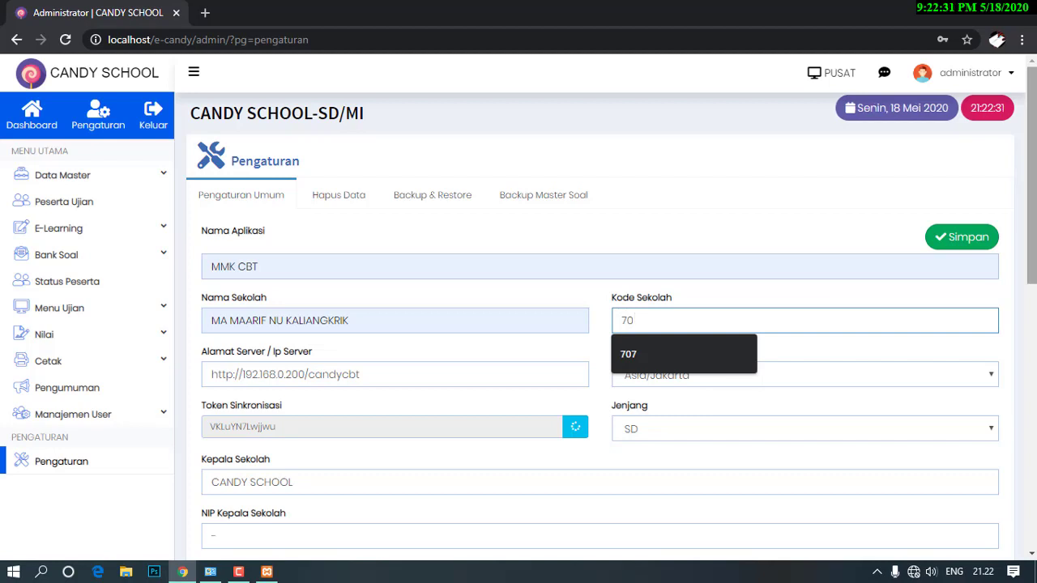
pyautogui.click(625, 354)
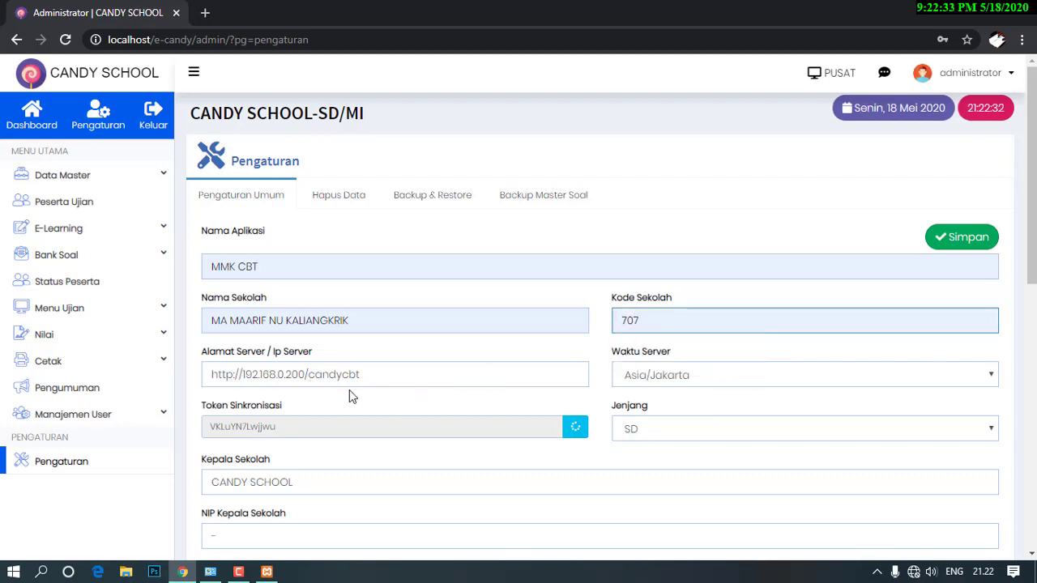
pyautogui.click(378, 373)
pyautogui.click(670, 374)
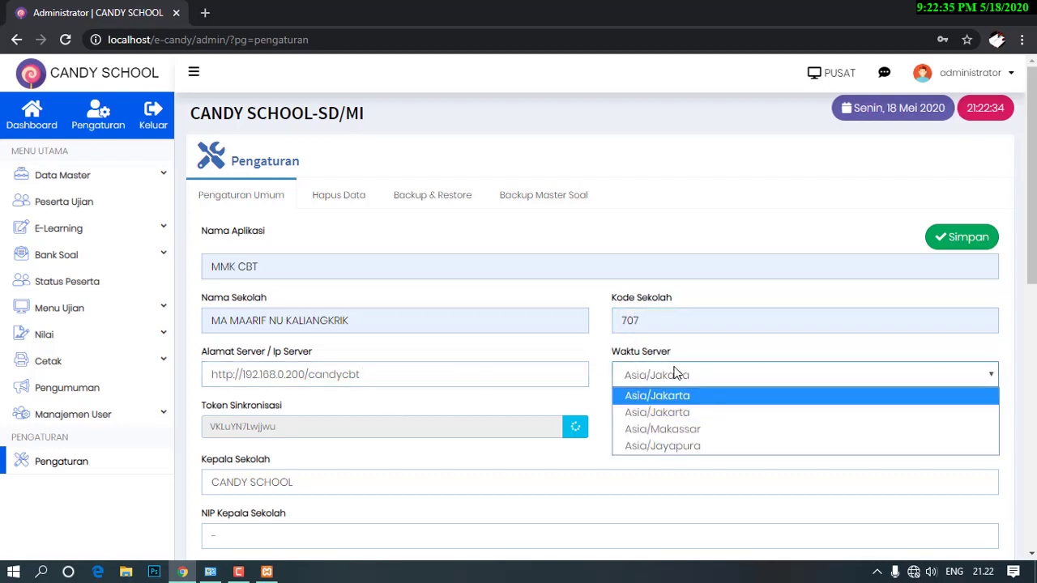
pyautogui.click(678, 375)
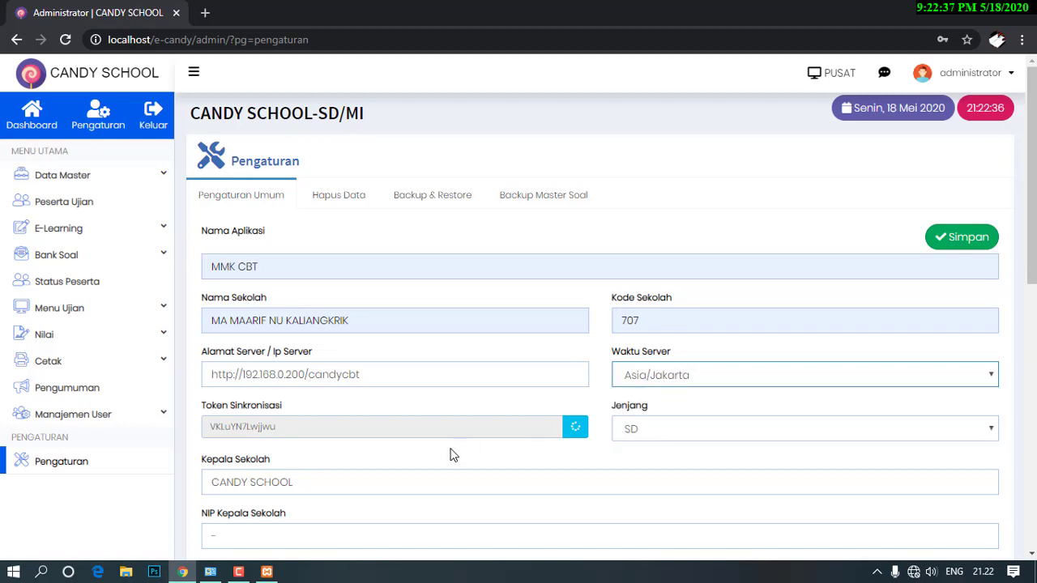
# Set the school level to SMK/SMA/MA and fill in the suggested principal name.
pyautogui.click(646, 431)
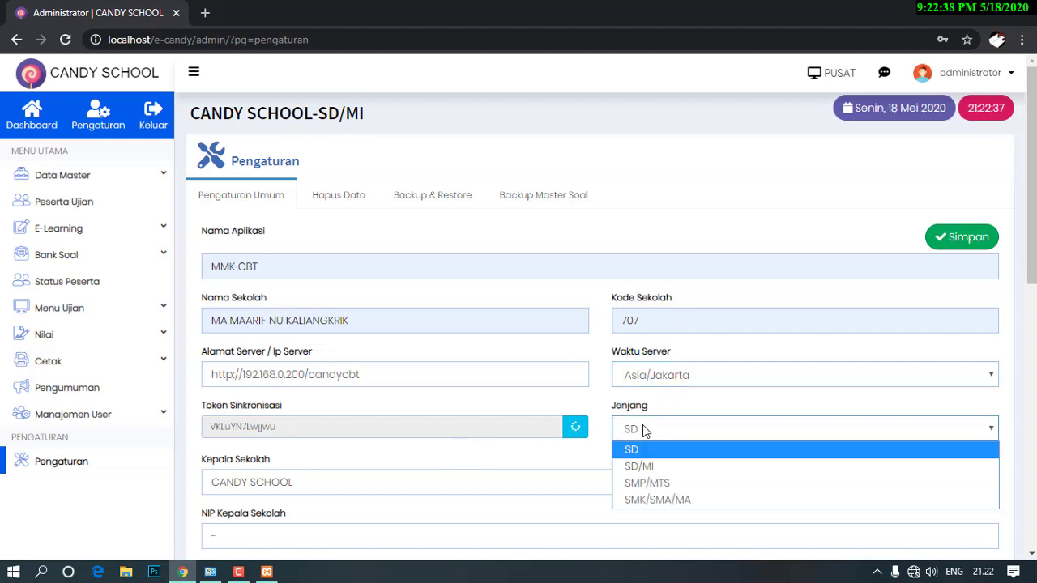
pyautogui.click(680, 500)
pyautogui.scroll(-1, 632, 475)
pyautogui.scroll(-2, 567, 445)
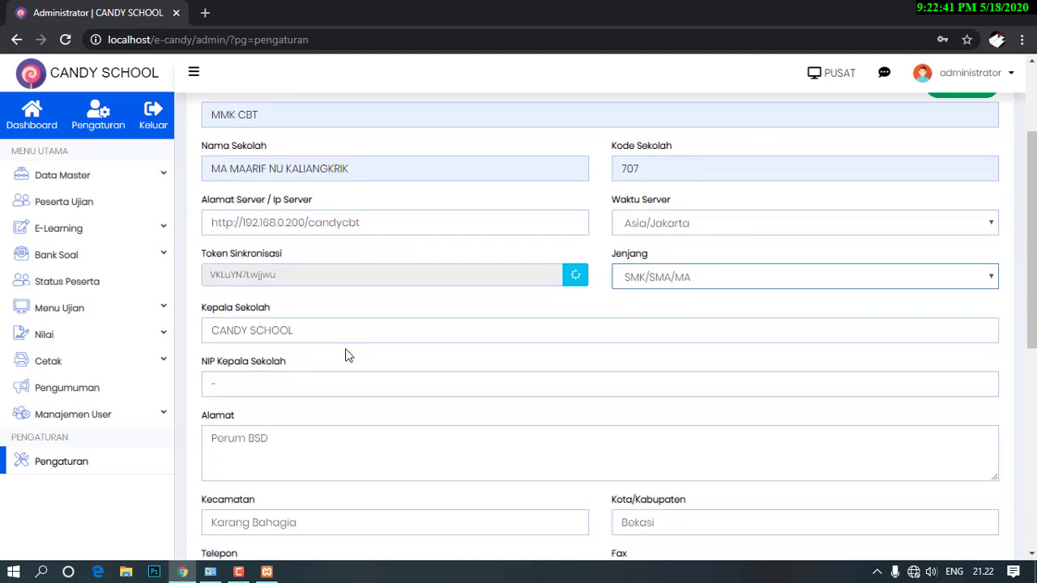
pyautogui.tripleClick(352, 329)
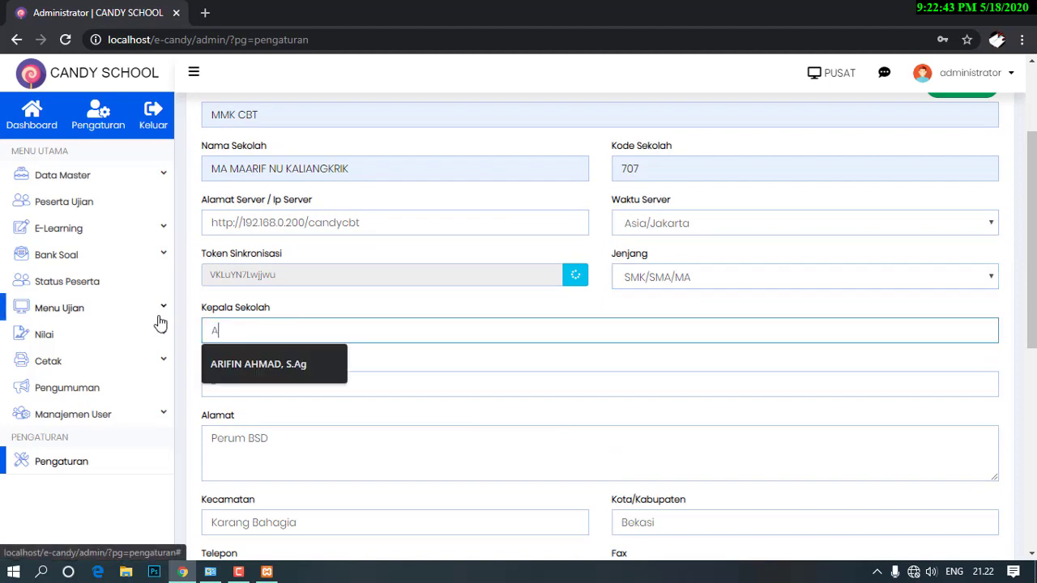
pyautogui.click(303, 368)
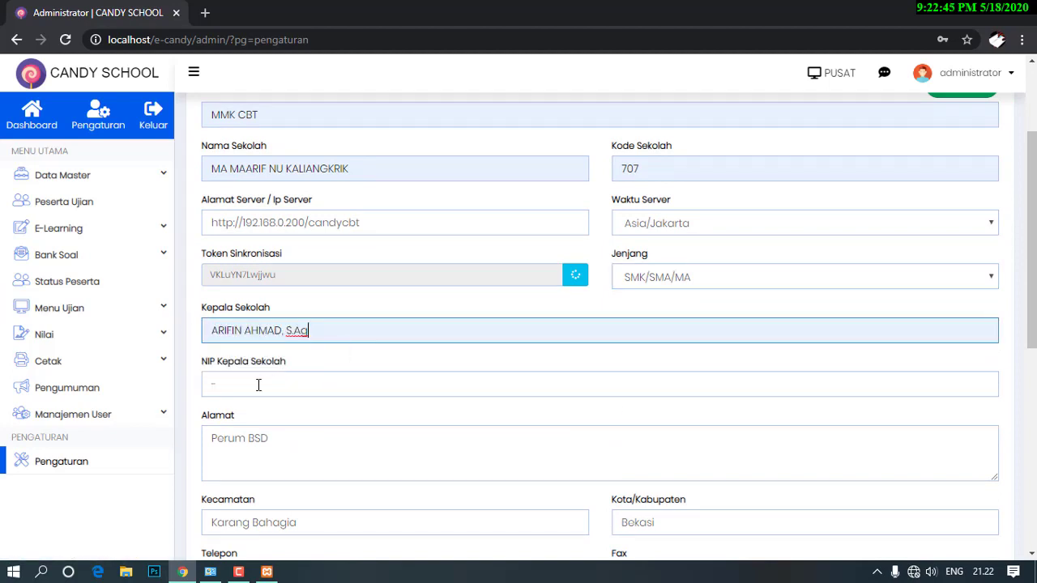
pyautogui.click(249, 386)
# Select the old school address and make a first attempt to save the settings.
pyautogui.scroll(-1, 249, 386)
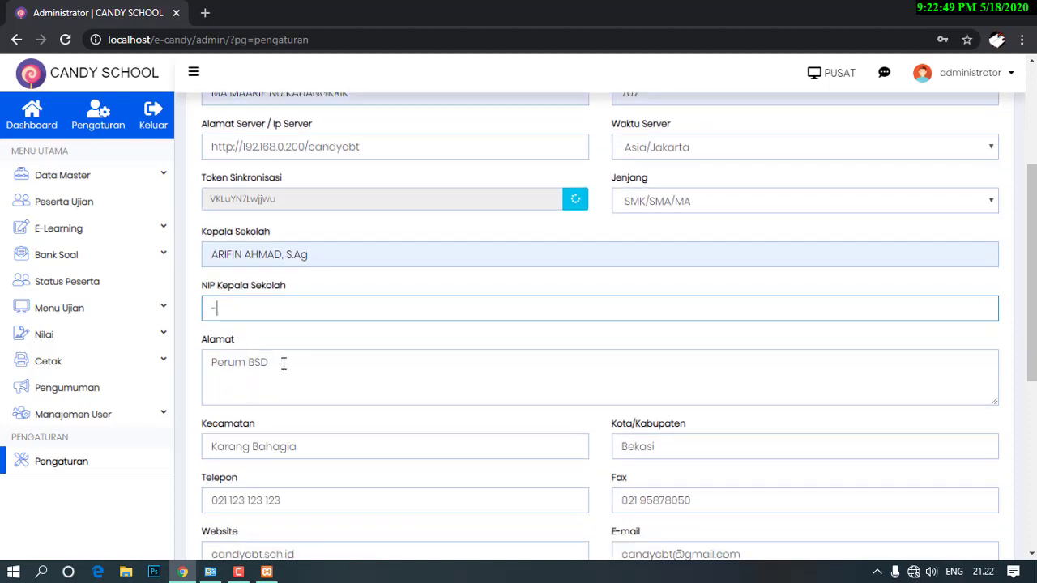
pyautogui.tripleClick(284, 363)
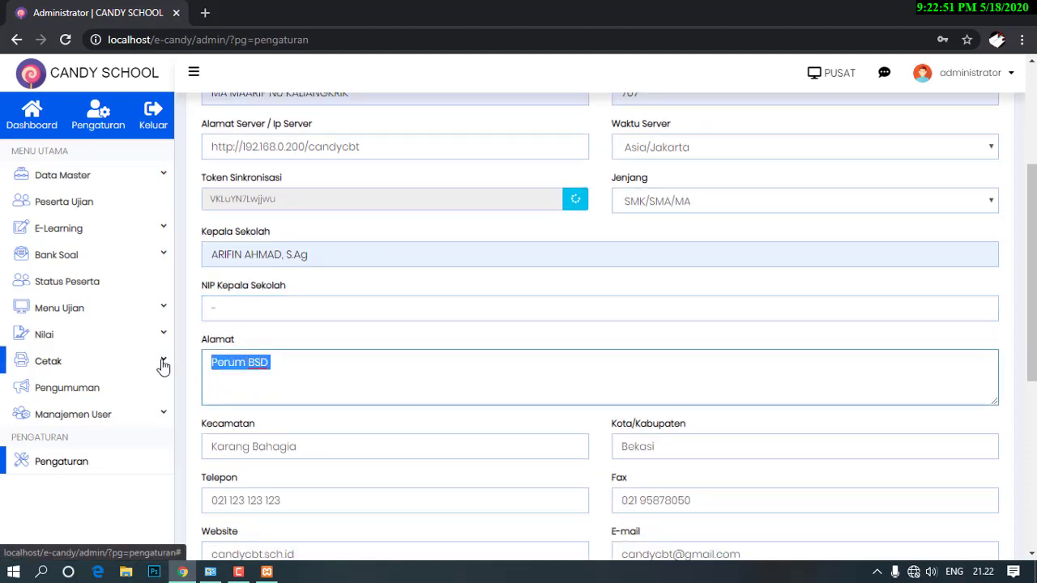
pyautogui.scroll(-2, 241, 391)
pyautogui.scroll(-1, 242, 391)
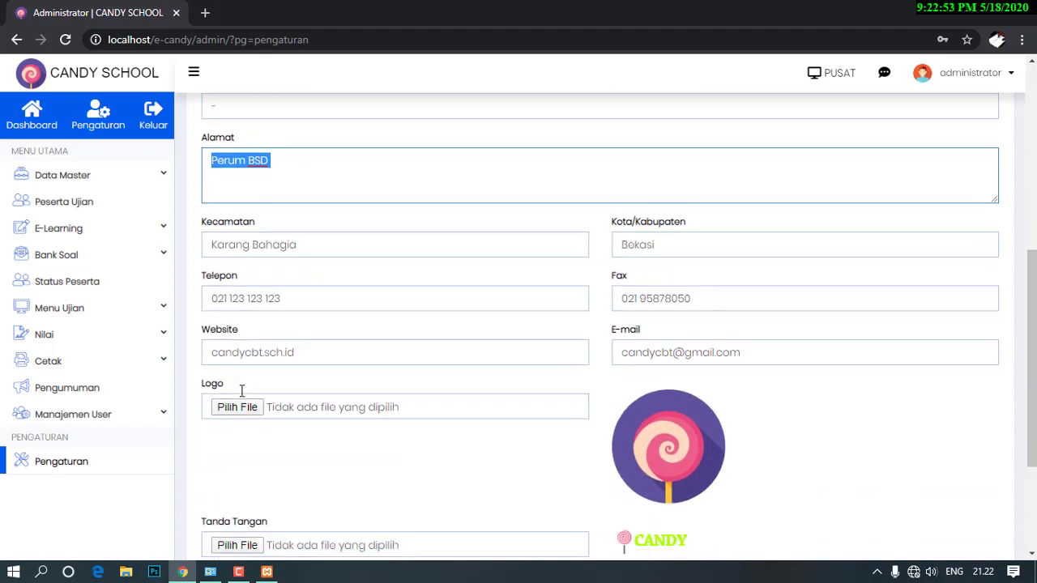
pyautogui.scroll(-1, 361, 361)
pyautogui.scroll(-1, 363, 356)
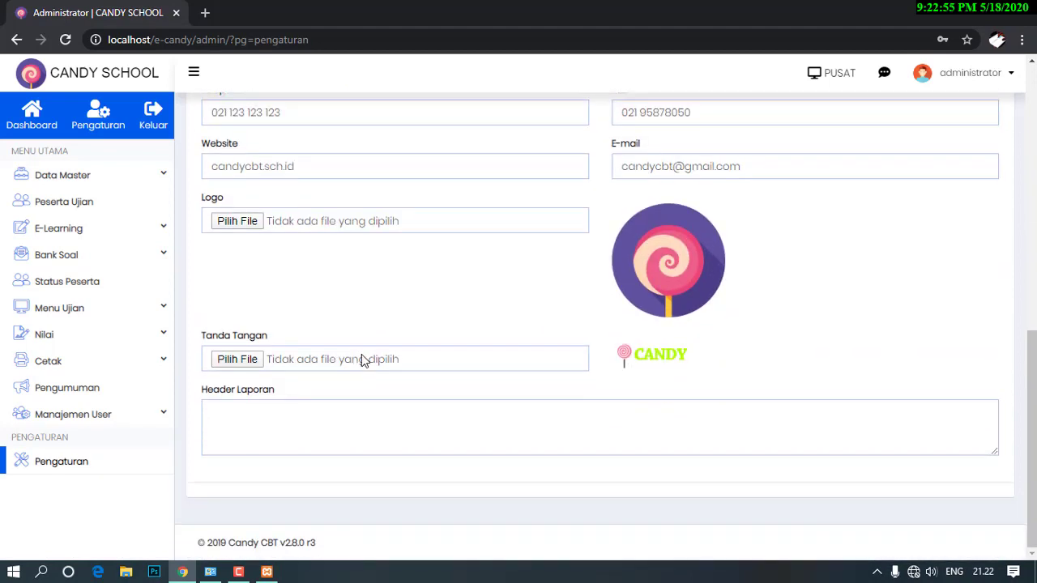
pyautogui.scroll(4, 397, 347)
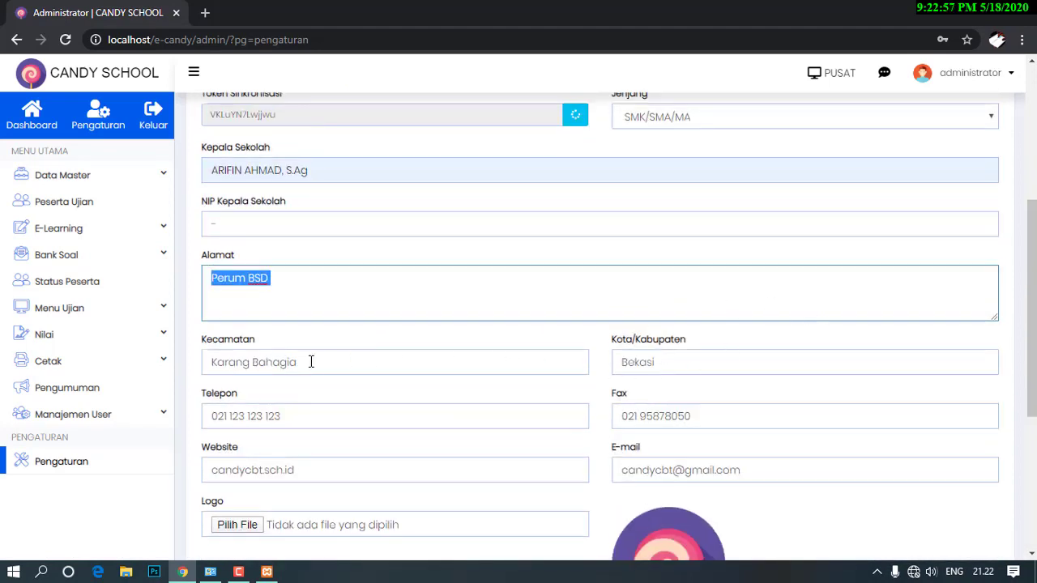
pyautogui.scroll(-1, 741, 377)
pyautogui.scroll(5, 741, 378)
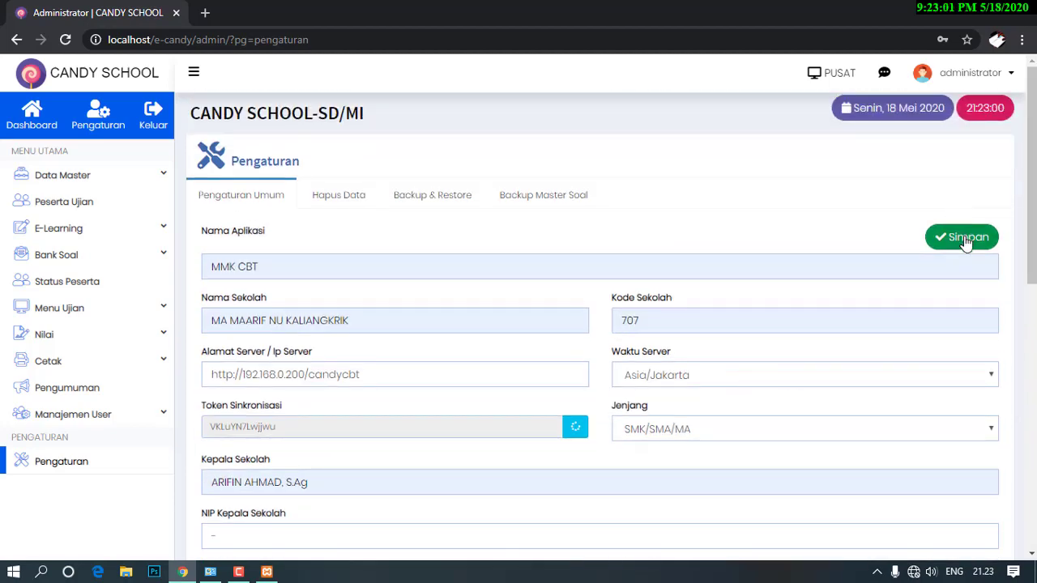
pyautogui.click(964, 238)
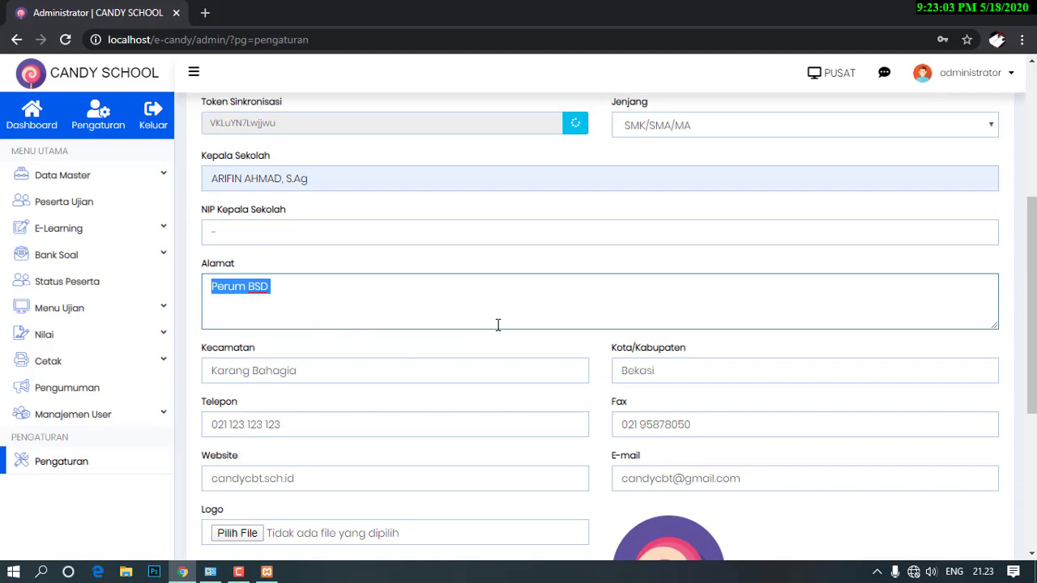
# Enter the address, and set Kecamatan to Kaliangkrik and Kota to Magelang.
pyautogui.write('Kaliangkrik')
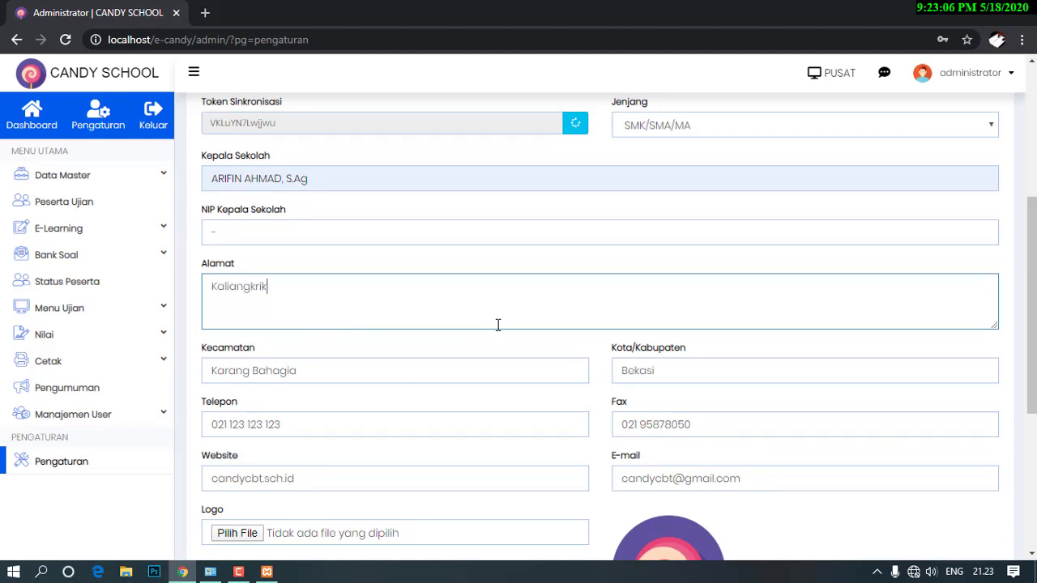
pyautogui.press('Tab')
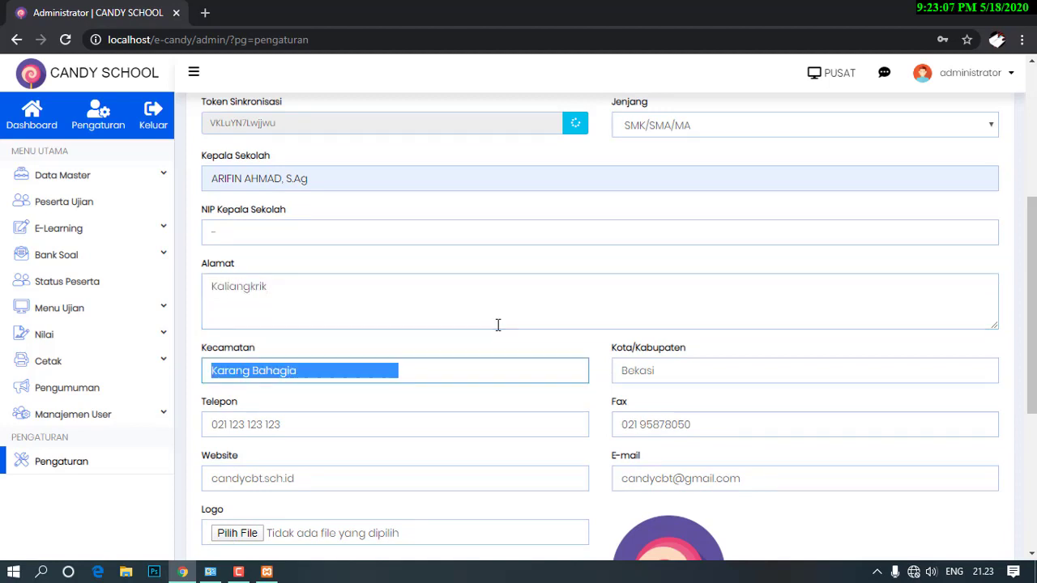
pyautogui.write('Kali')
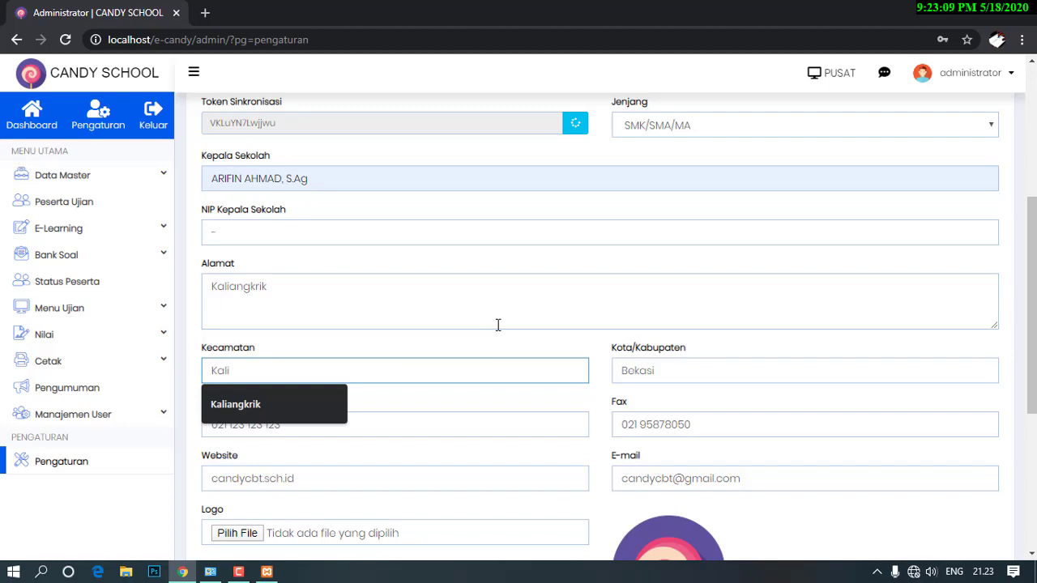
pyautogui.press('Down')
pyautogui.press('Return')
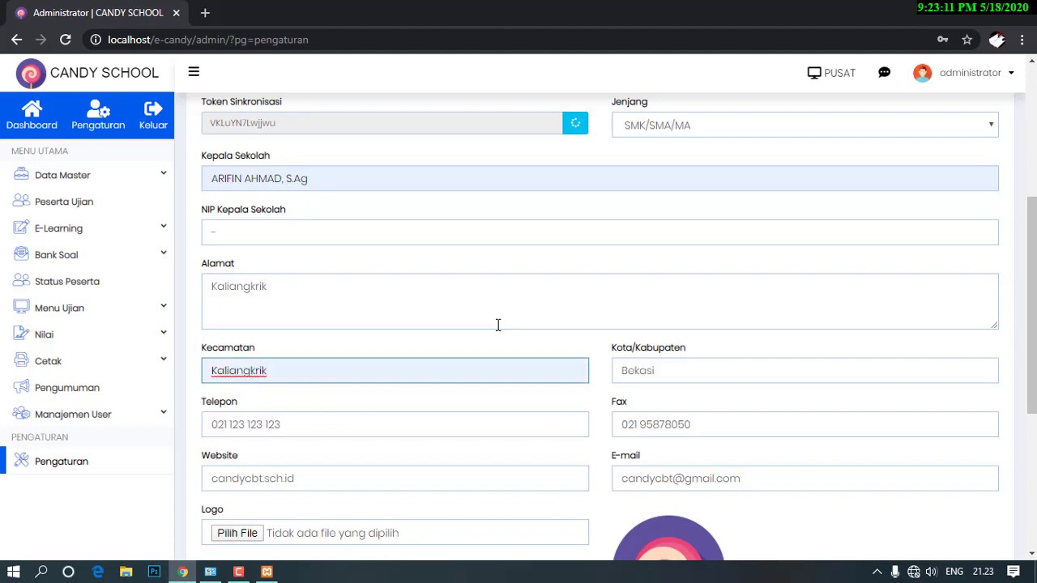
pyautogui.press('Tab')
pyautogui.write('Ma')
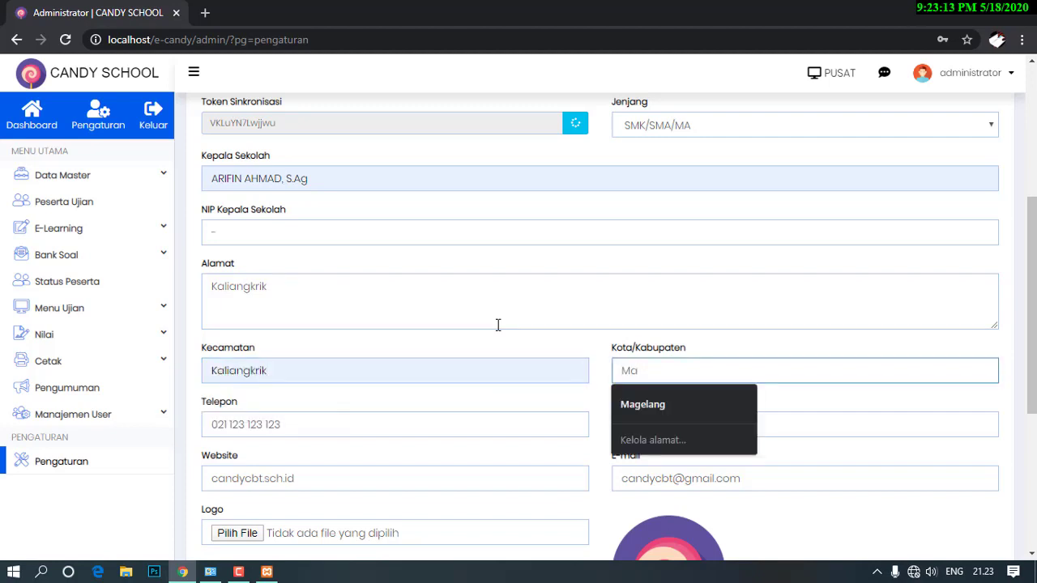
pyautogui.press('Down')
pyautogui.press('Return')
pyautogui.press('Tab')
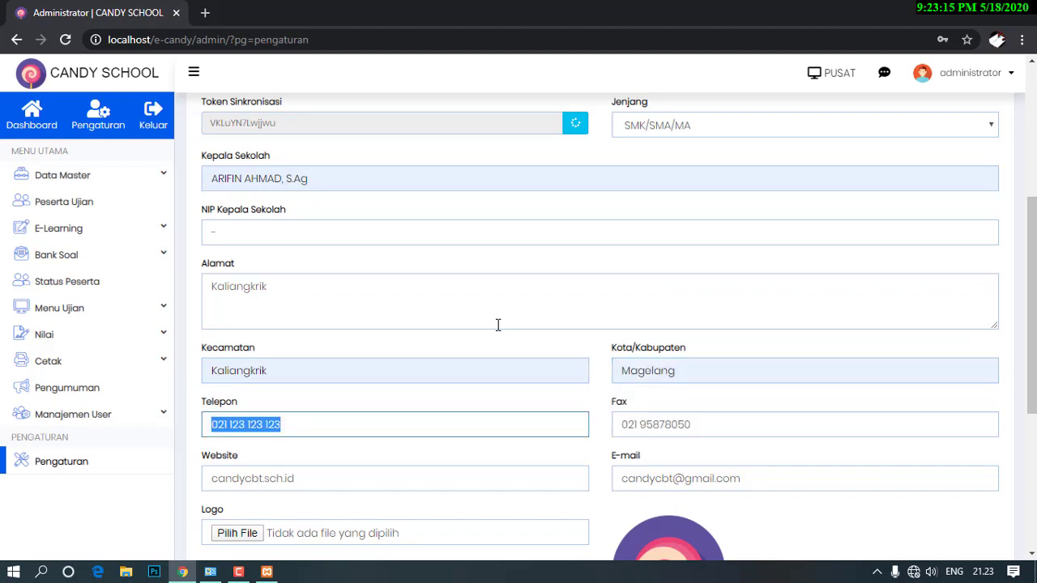
pyautogui.press('Tab')
pyautogui.press('Tab')
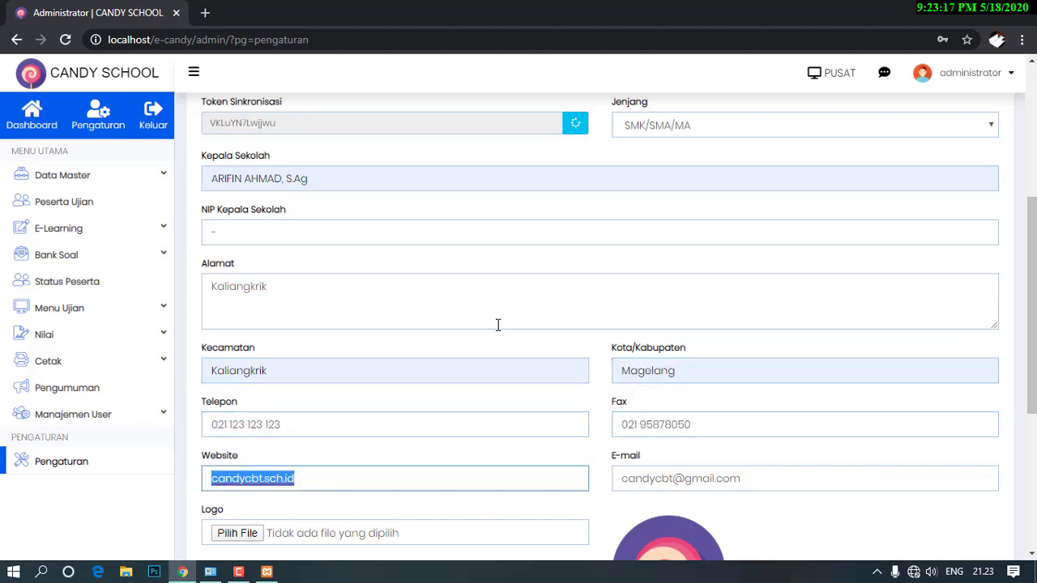
# Set the website to maskaliangkrik.sch.id and fill in the suggested school e-mail.
pyautogui.write('mas')
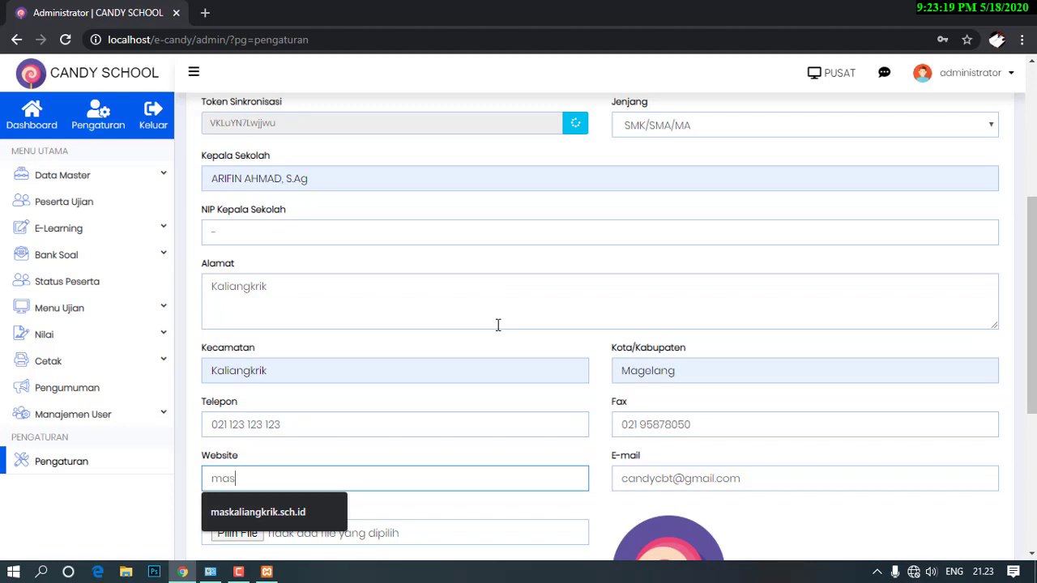
pyautogui.press('Down')
pyautogui.press('Return')
pyautogui.press('Tab')
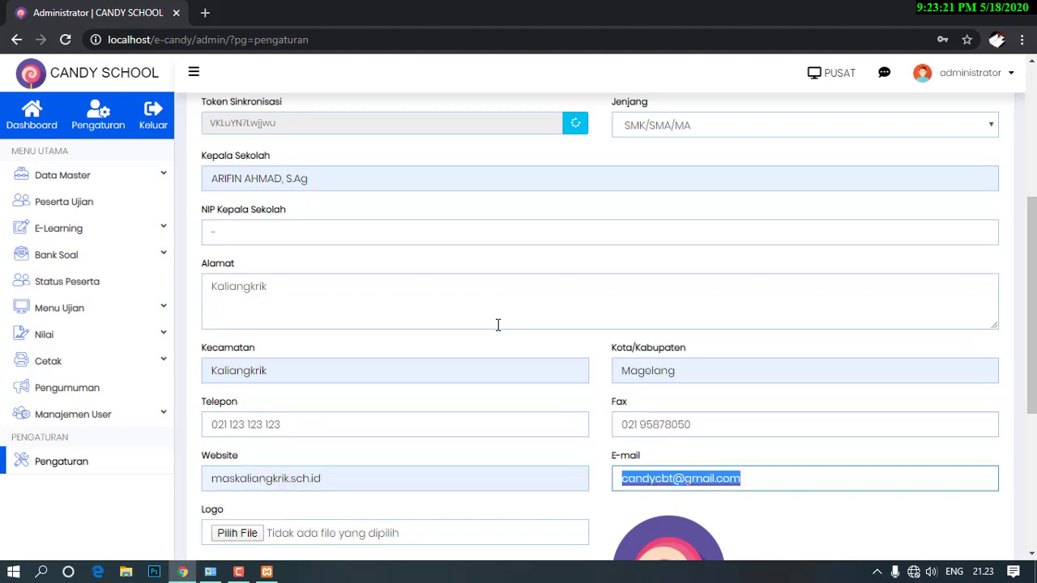
pyautogui.write('mas')
pyautogui.press('Down')
pyautogui.press('Return')
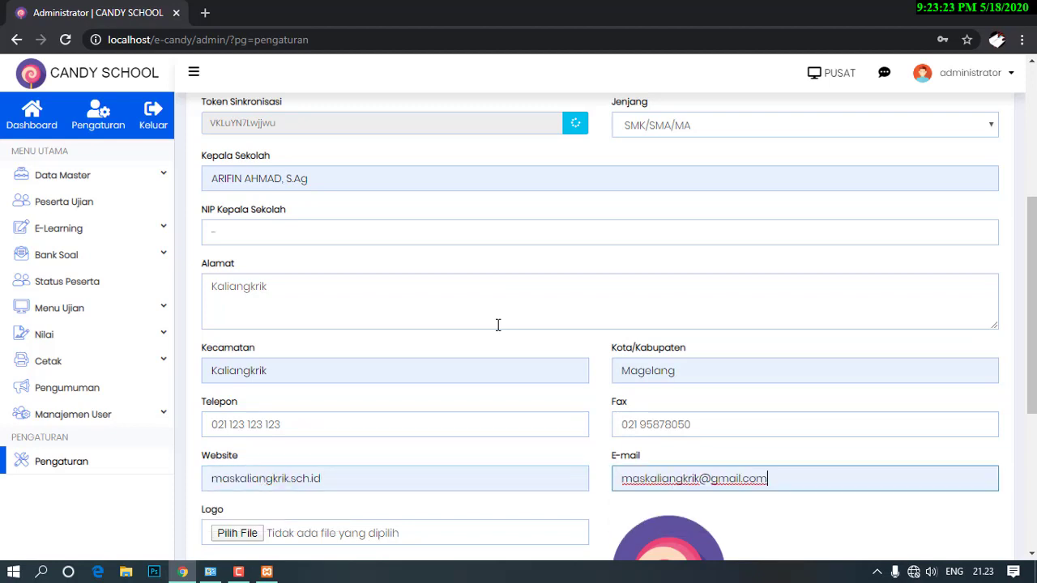
pyautogui.scroll(-5, 432, 322)
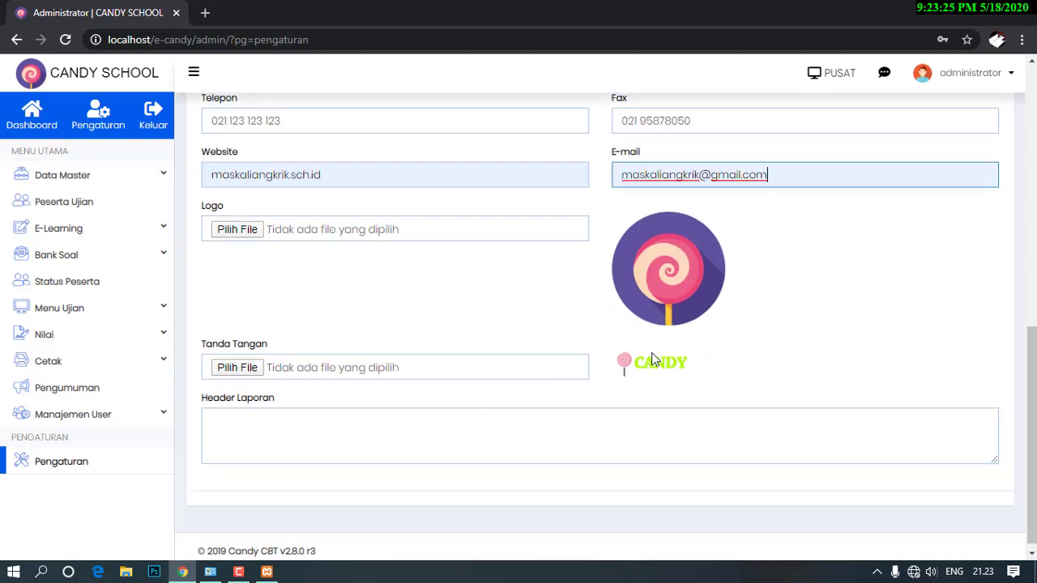
pyautogui.scroll(7, 841, 277)
pyautogui.scroll(1, 841, 277)
pyautogui.click(958, 241)
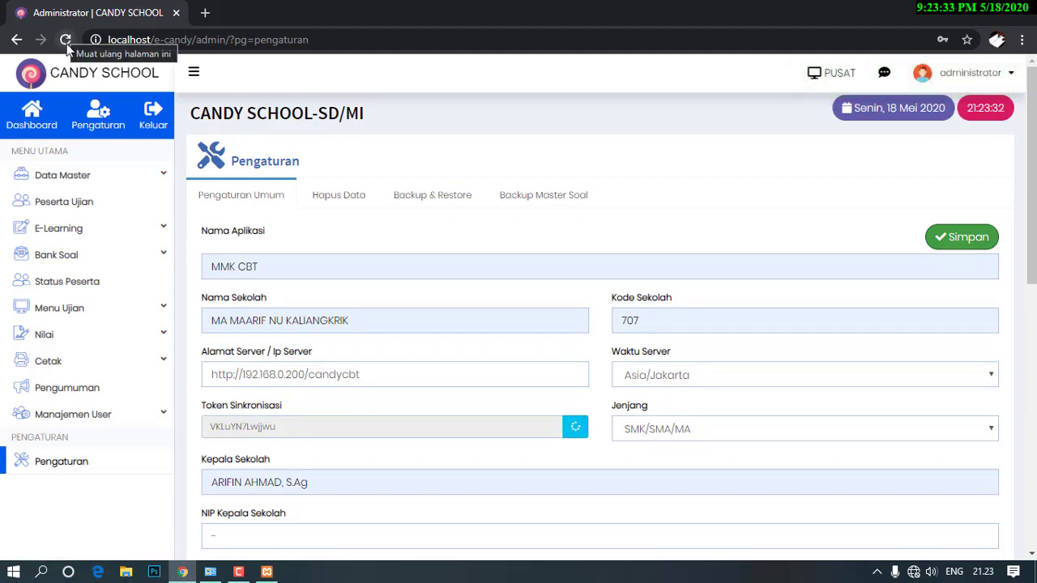
pyautogui.click(66, 43)
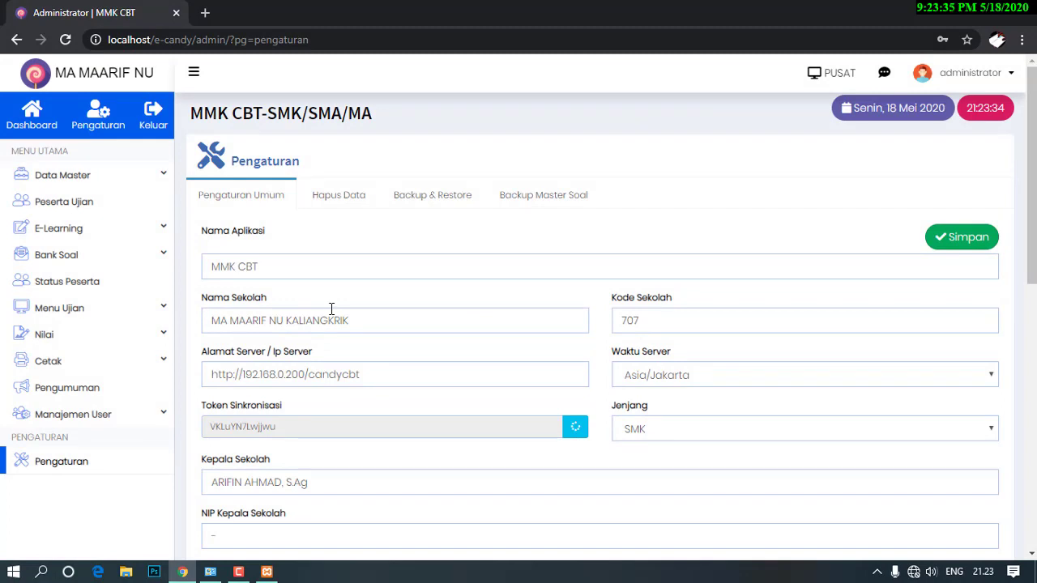
pyautogui.scroll(-1, 332, 309)
pyautogui.scroll(-1, 332, 310)
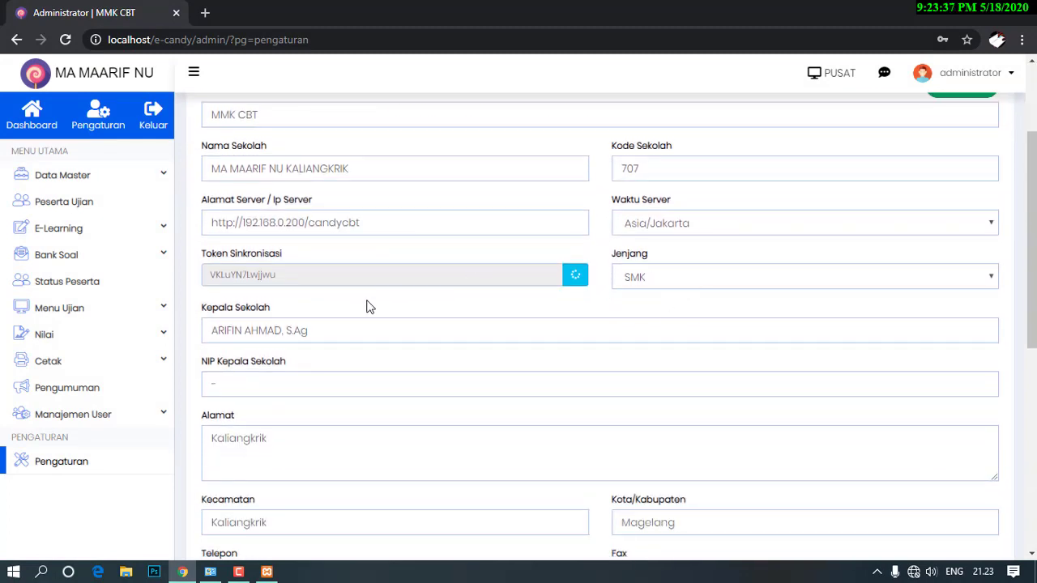
pyautogui.scroll(-4, 365, 303)
pyautogui.scroll(6, 396, 325)
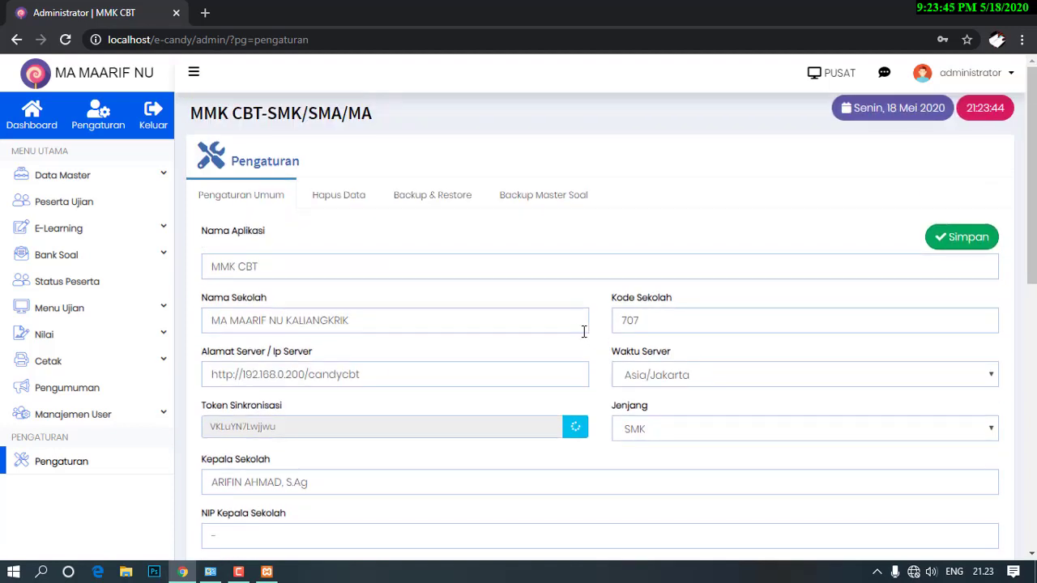
pyautogui.click(103, 179)
pyautogui.click(103, 179)
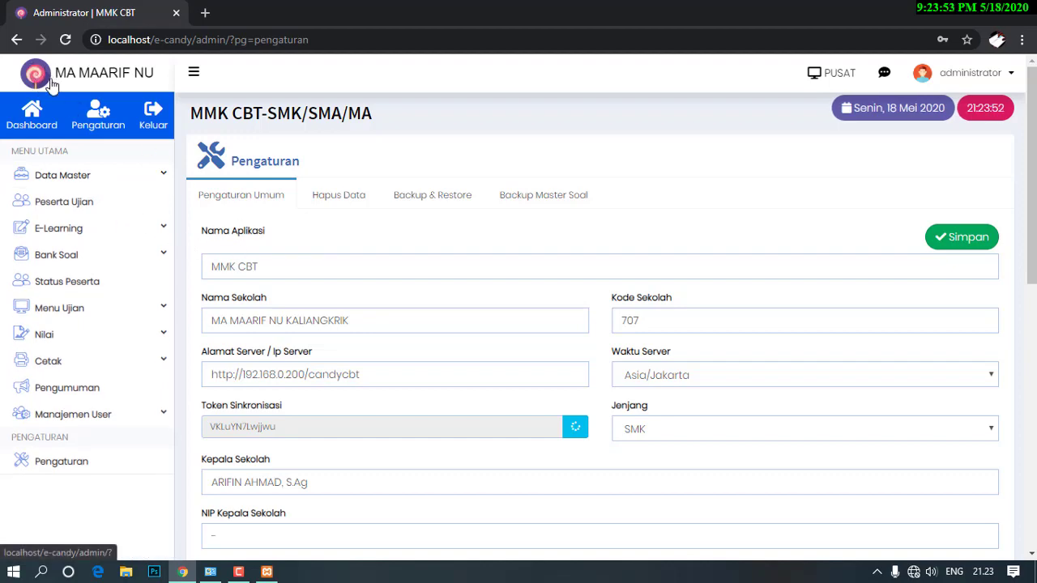
pyautogui.scroll(-5, 530, 409)
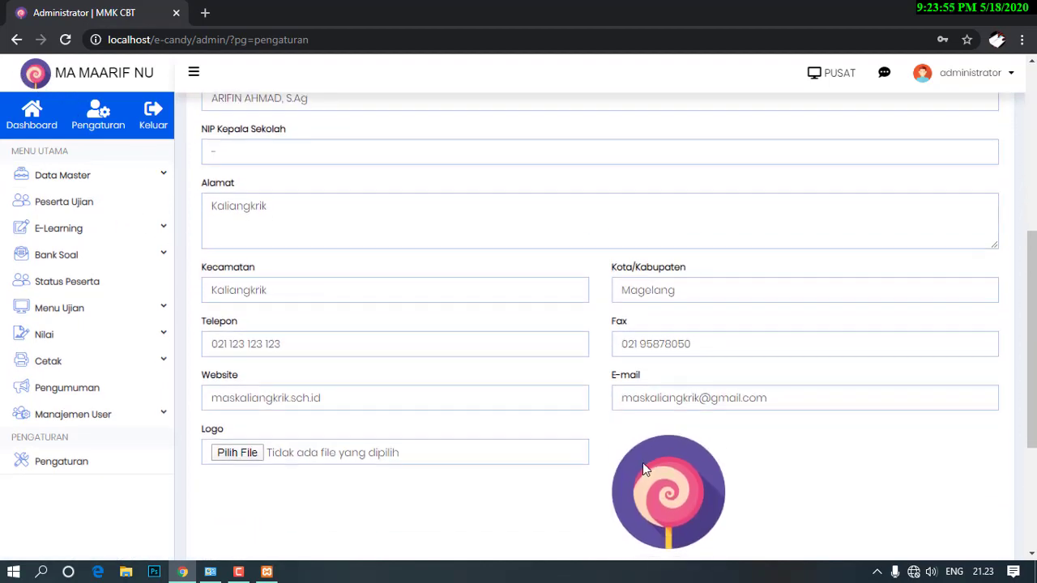
pyautogui.scroll(-3, 643, 463)
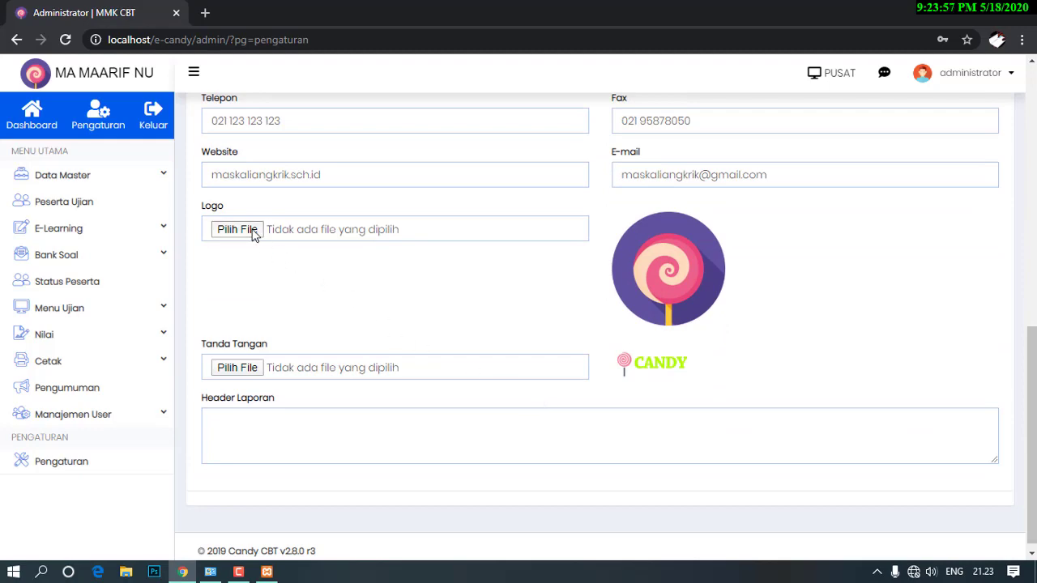
# Choose the LOGO MA NU 02 image from Local Disk (D:) as the school logo.
pyautogui.click(252, 230)
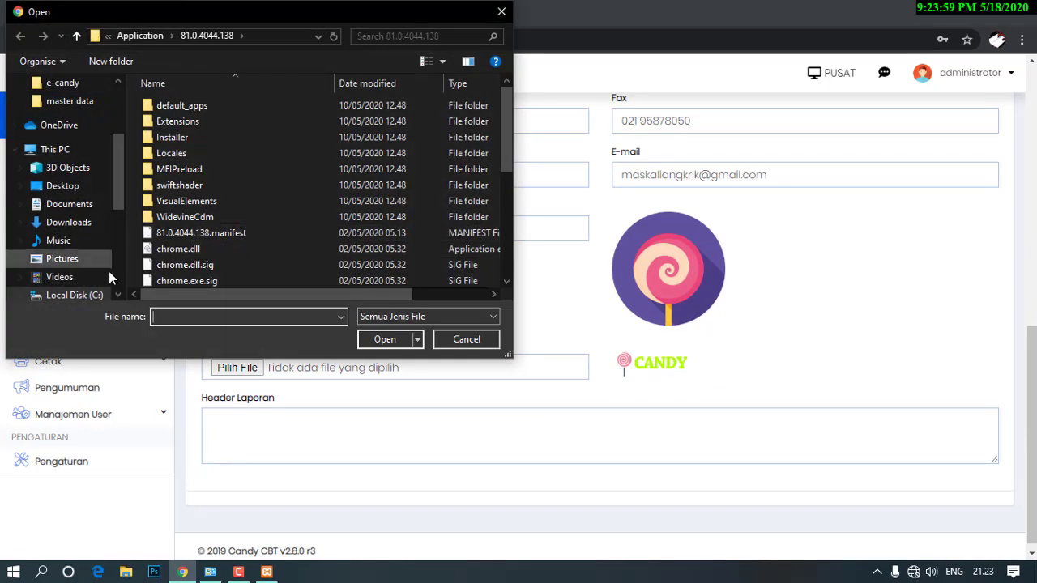
pyautogui.click(85, 294)
pyautogui.scroll(-1, 88, 282)
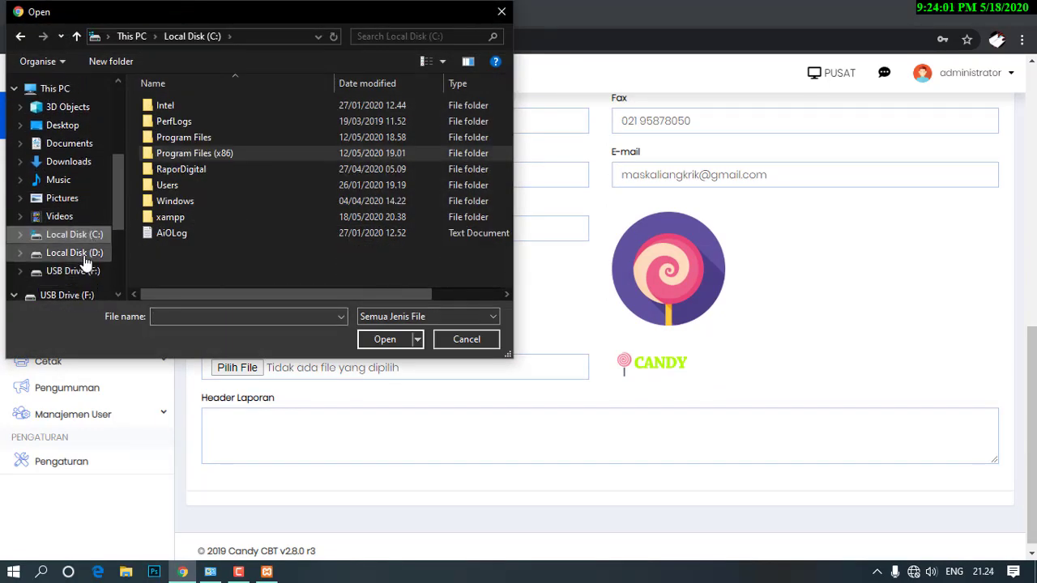
pyautogui.click(75, 253)
pyautogui.click(451, 37)
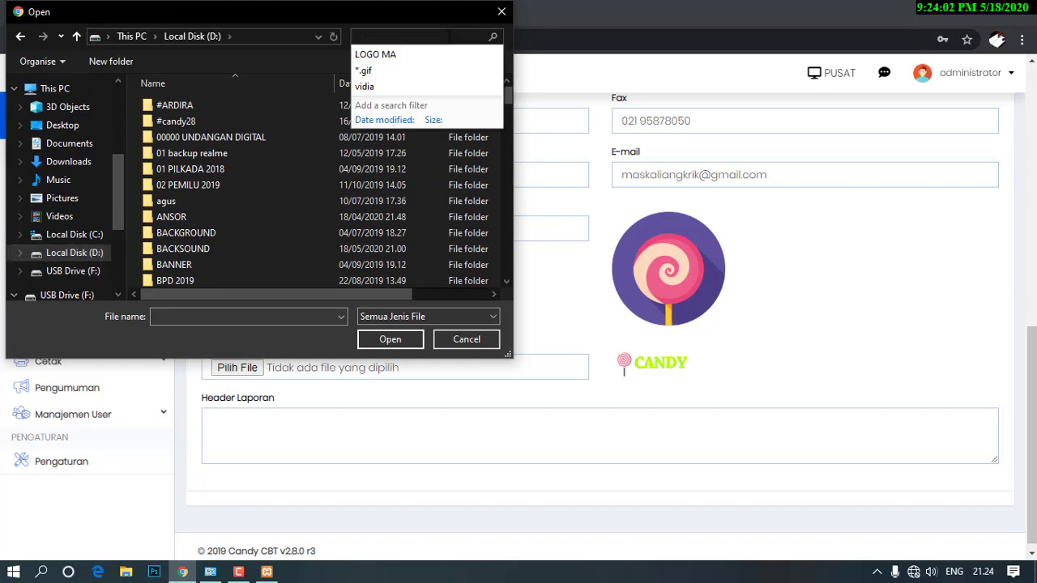
pyautogui.click(400, 55)
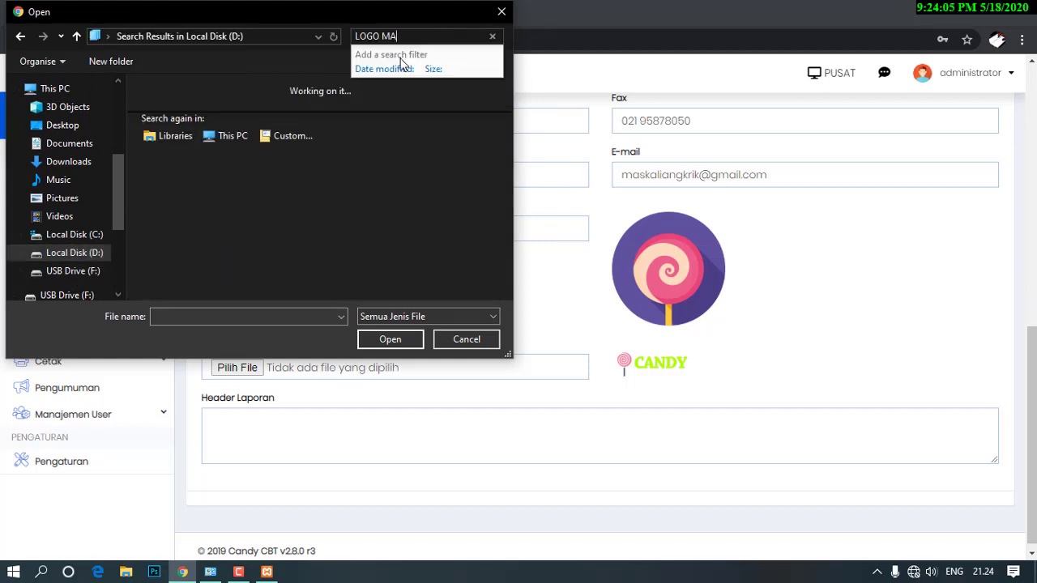
pyautogui.click(203, 105)
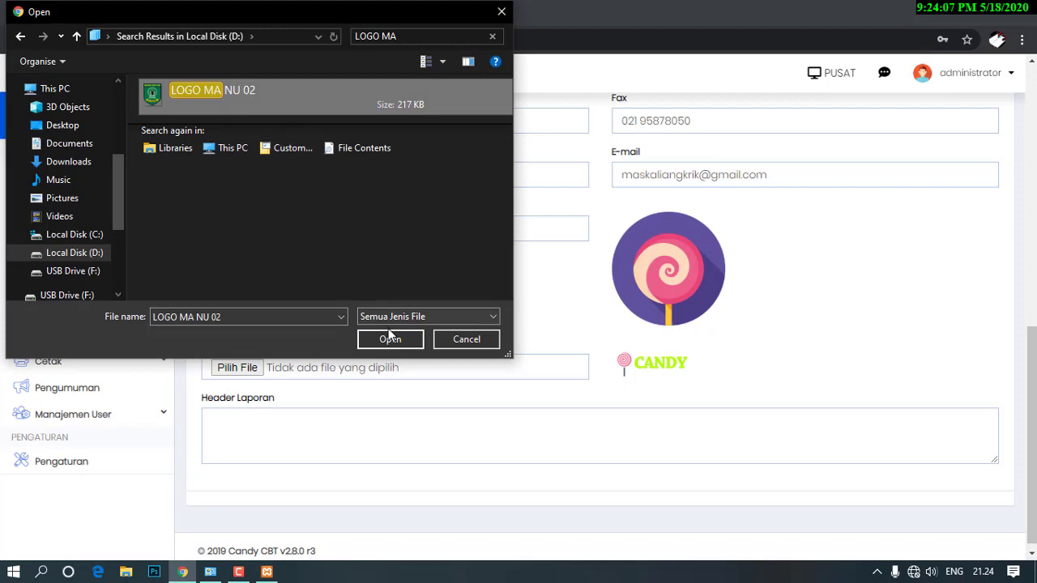
pyautogui.click(393, 339)
# Save the settings with Simpan and reload the page to check the new logo.
pyautogui.scroll(8, 946, 224)
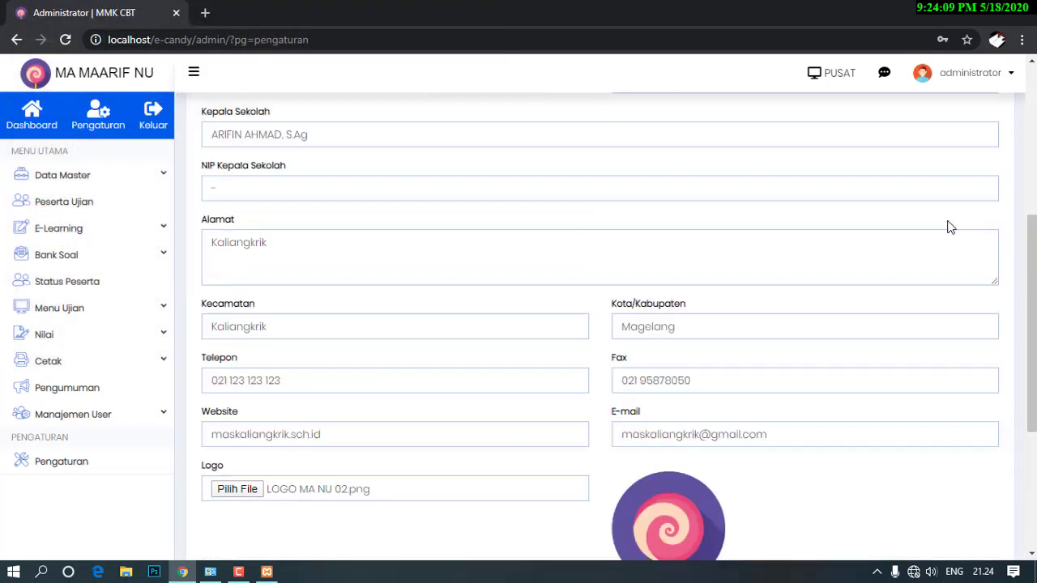
pyautogui.click(961, 240)
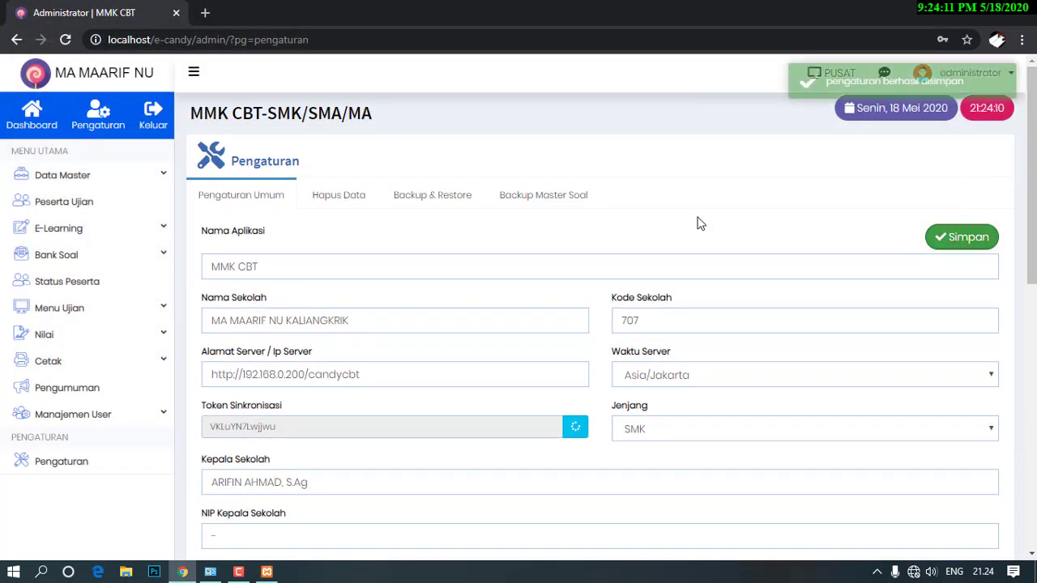
pyautogui.click(66, 40)
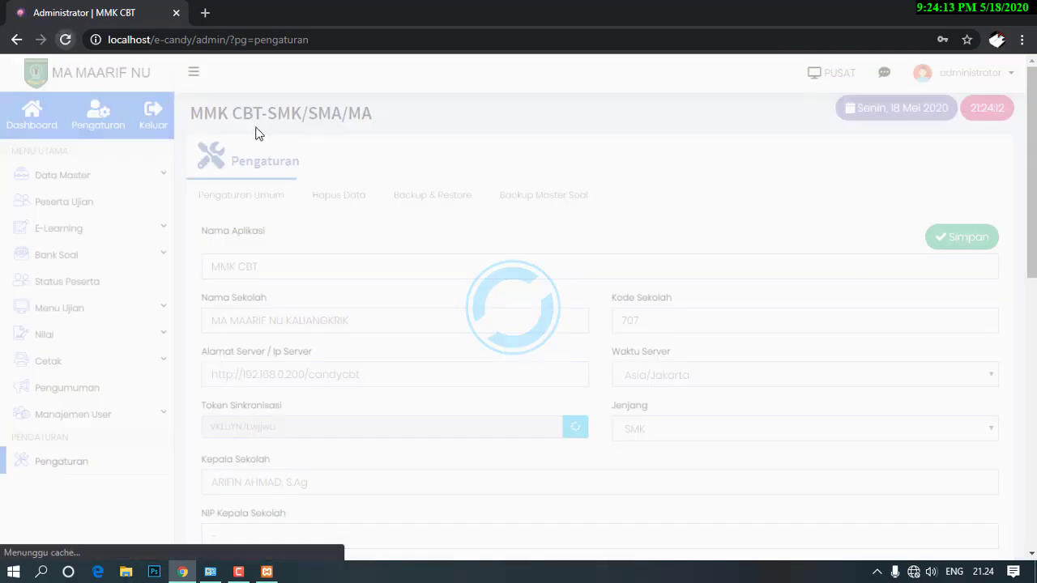
pyautogui.scroll(-10, 639, 258)
pyautogui.scroll(-2, 700, 350)
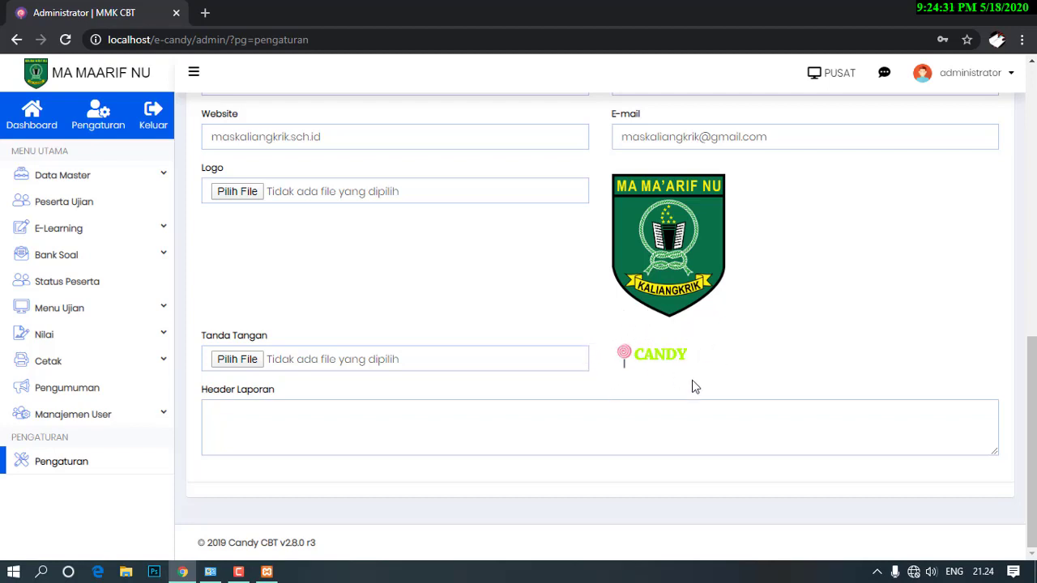
pyautogui.scroll(8, 251, 297)
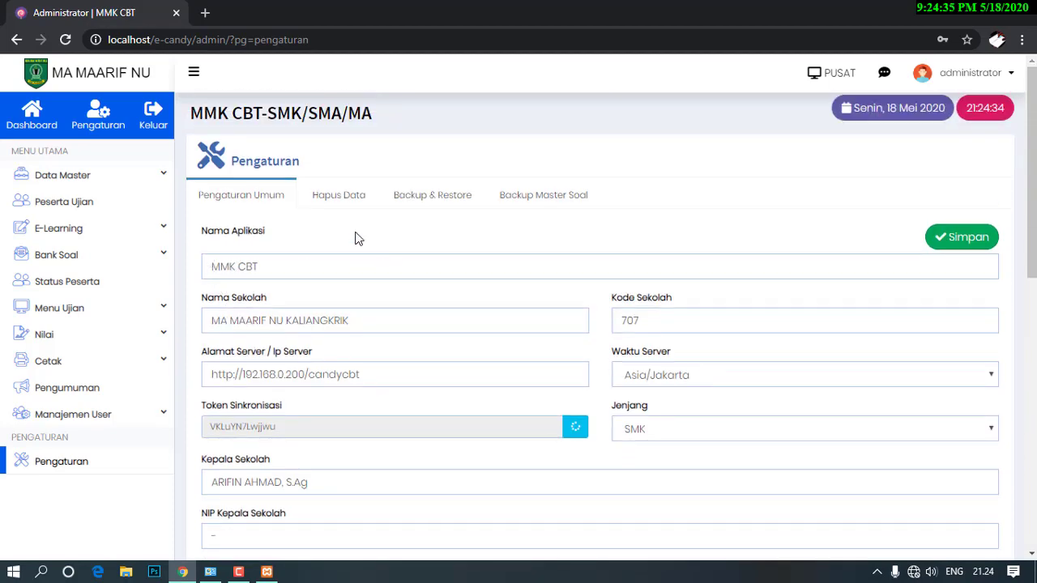
# Go to Data Master > Import Data Master, then launch File Explorer.
pyautogui.click(65, 179)
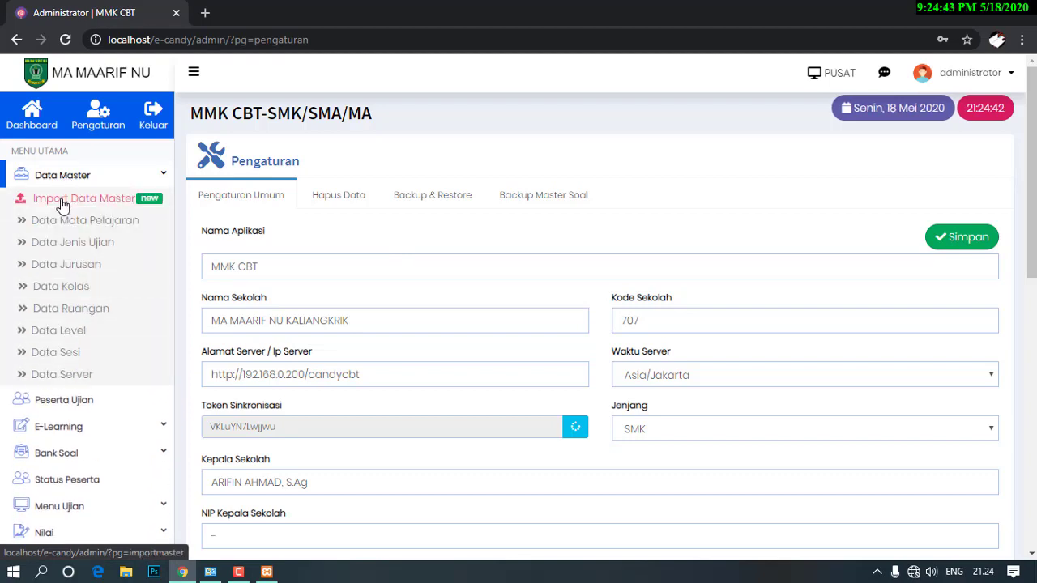
pyautogui.click(57, 206)
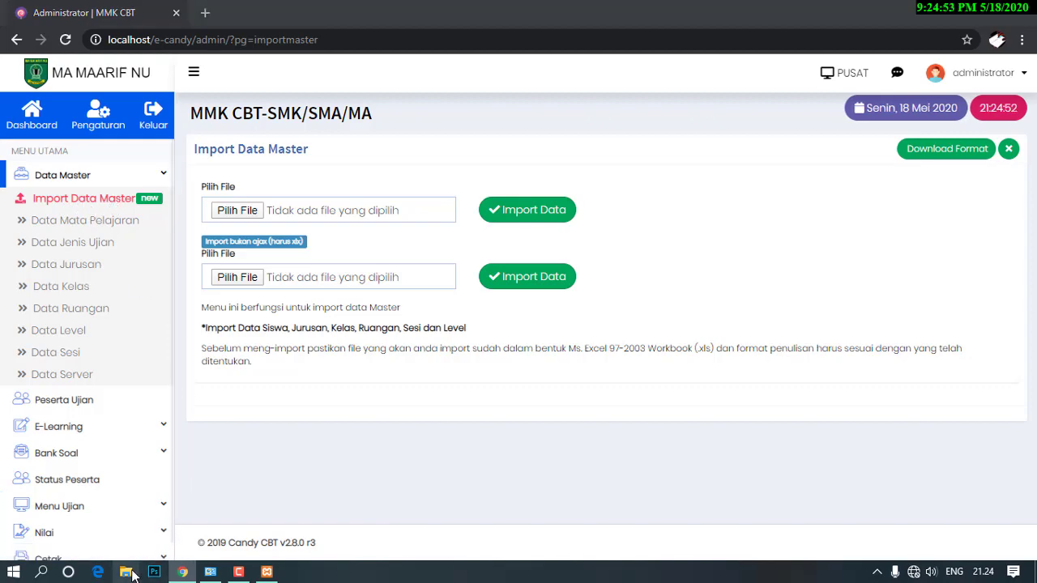
pyautogui.click(131, 571)
# Browse to D:\CANDY 28.3\master data and open the importdatamaster workbook.
pyautogui.click(101, 442)
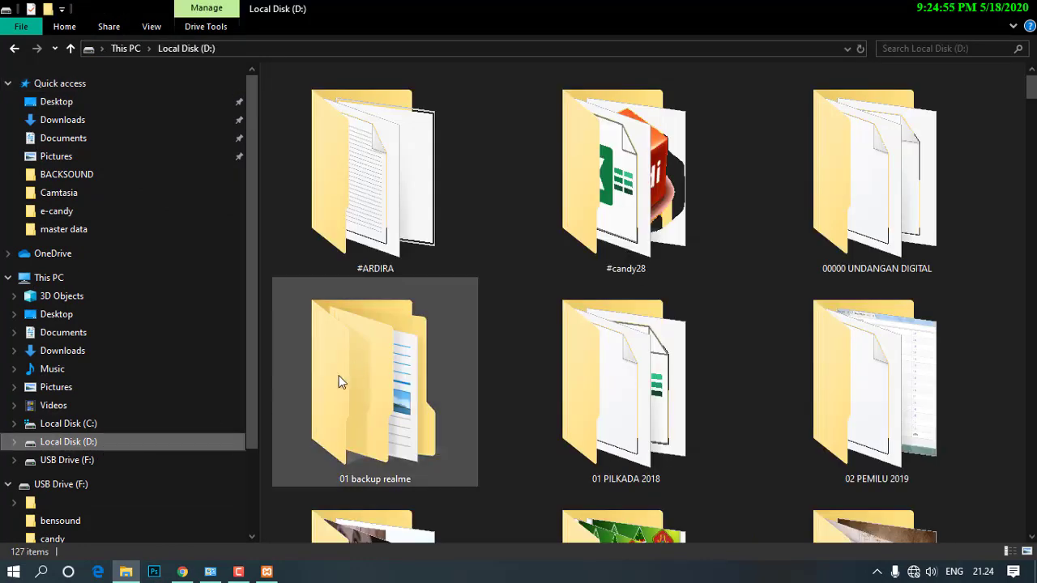
pyautogui.click(354, 360)
pyautogui.scroll(-6, 355, 360)
pyautogui.scroll(3, 356, 360)
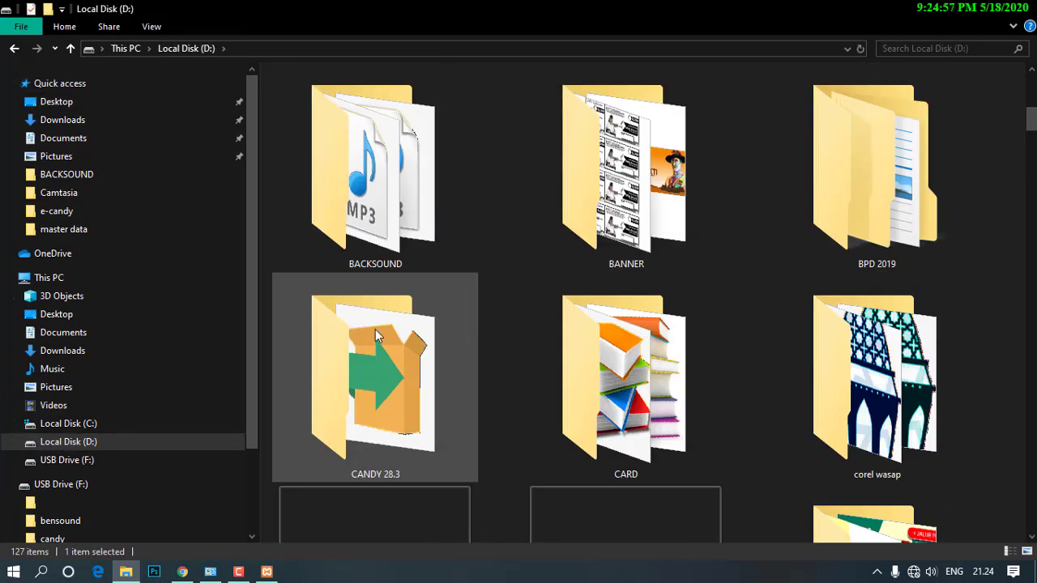
pyautogui.doubleClick(376, 335)
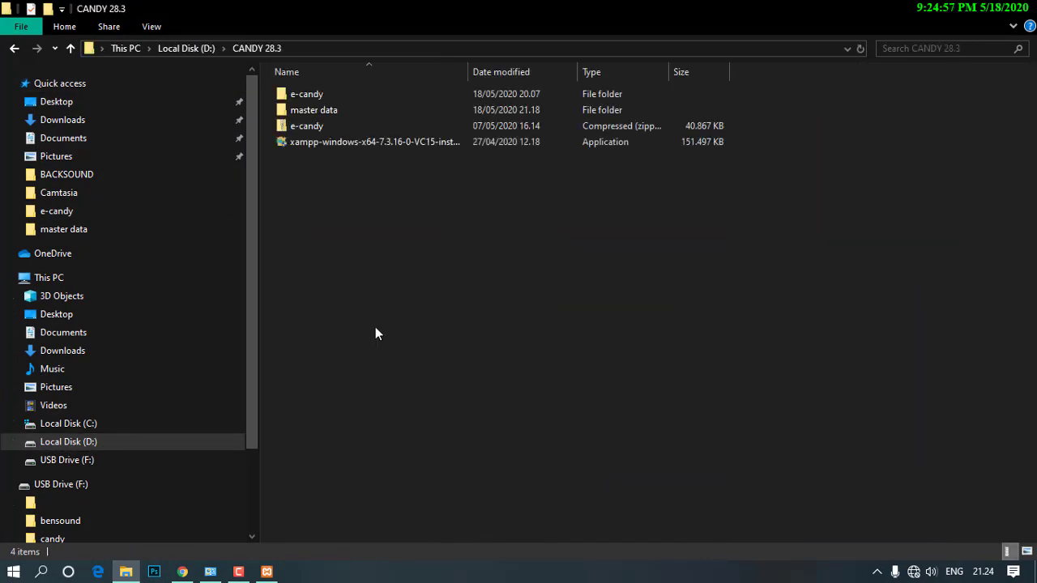
pyautogui.doubleClick(326, 111)
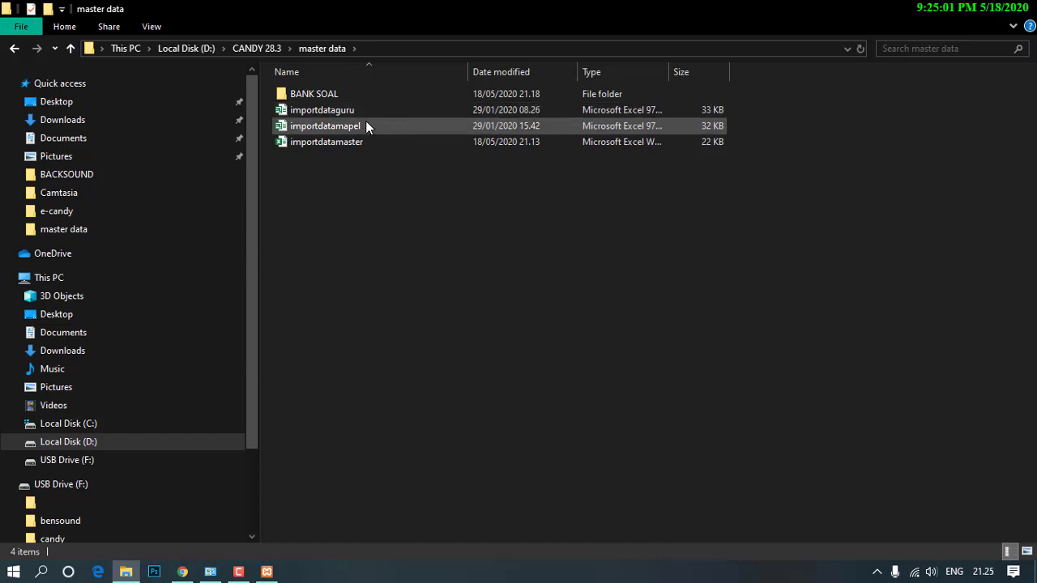
pyautogui.doubleClick(351, 142)
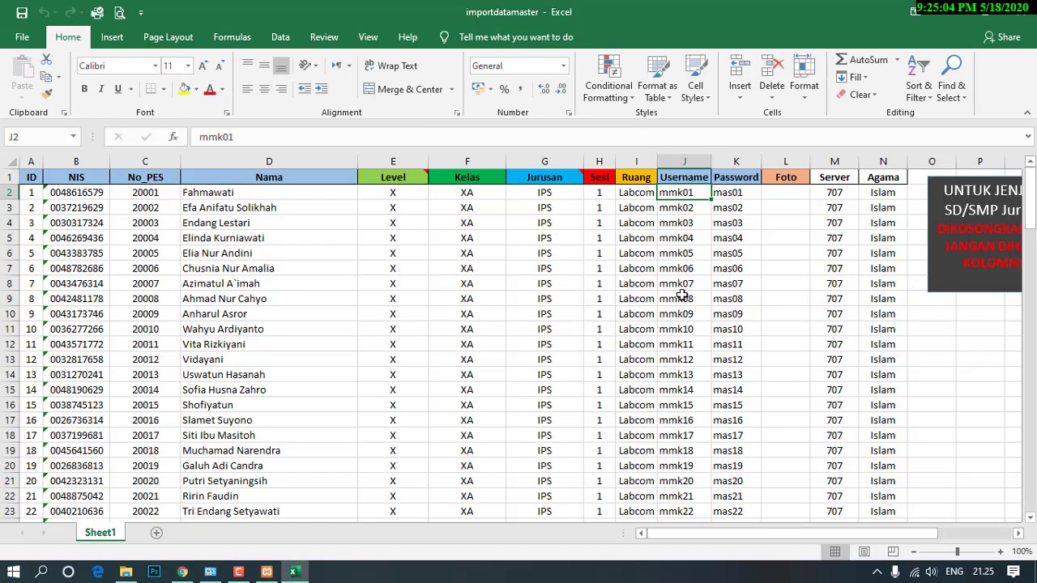
pyautogui.click(683, 297)
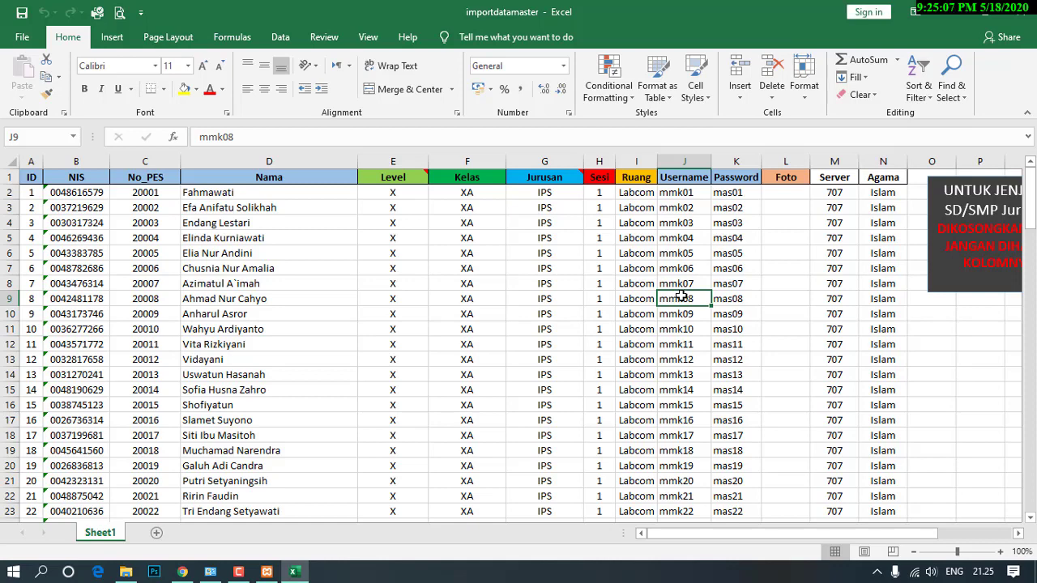
# Check the NIS, participant number, name, Level and Kelas values in the student sheet.
pyautogui.click(75, 195)
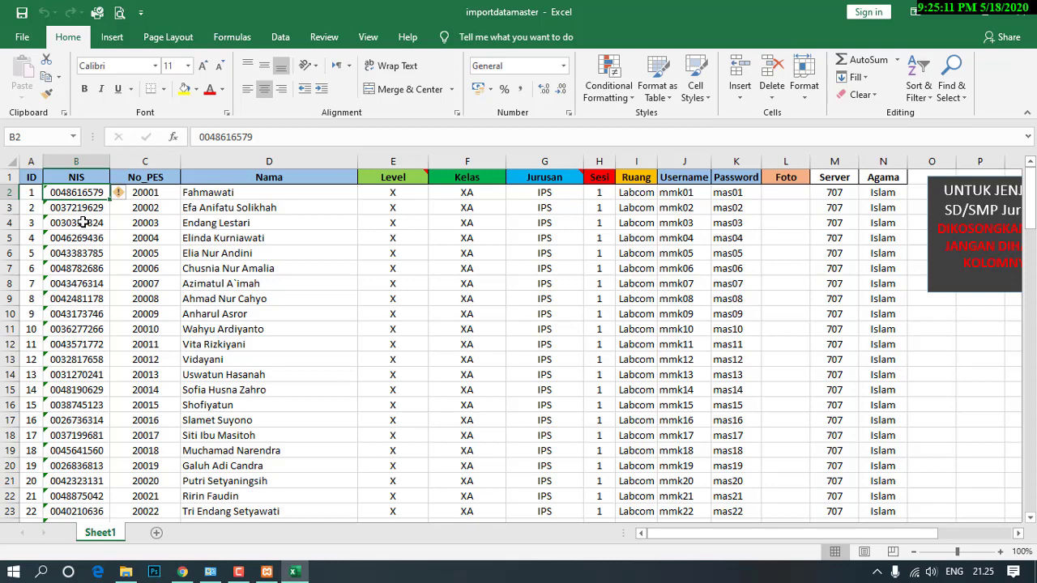
pyautogui.click(83, 209)
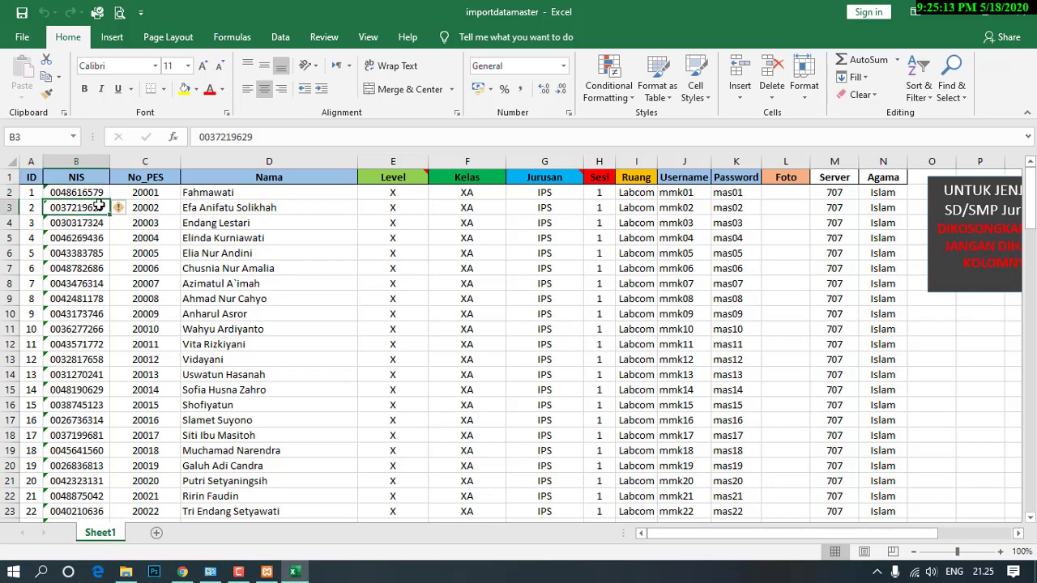
pyautogui.click(85, 224)
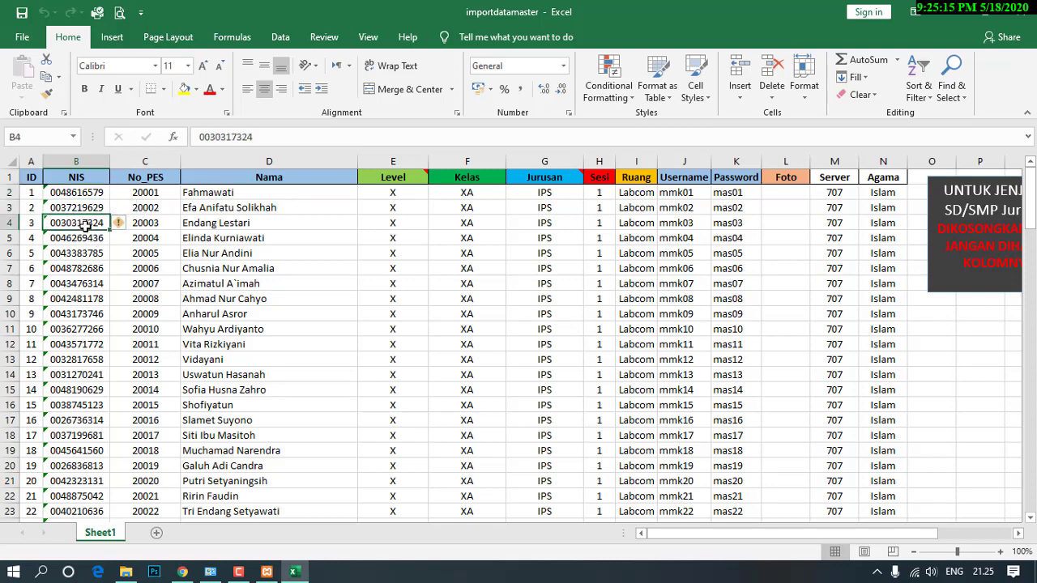
pyautogui.click(160, 220)
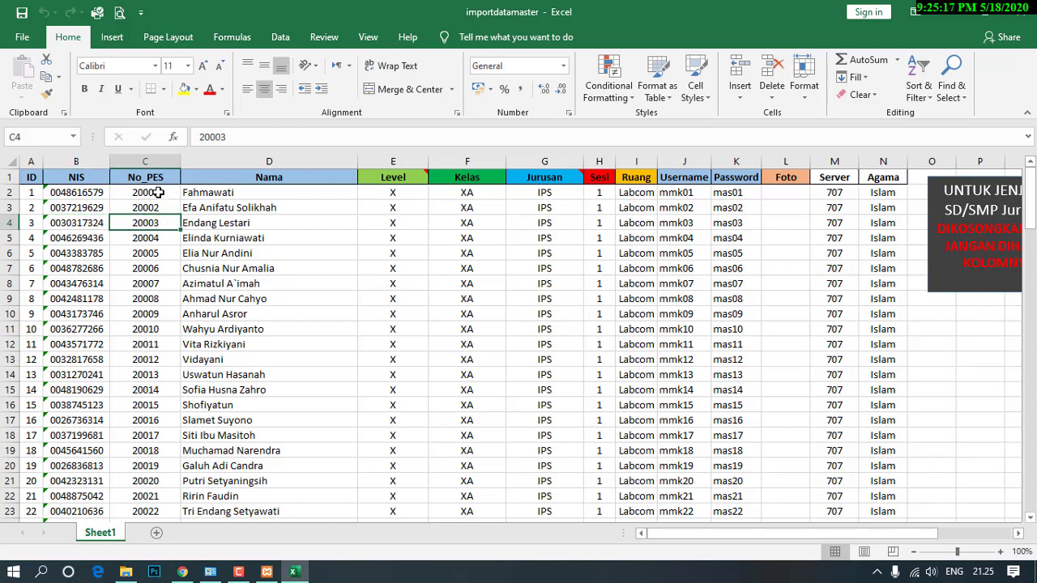
pyautogui.click(142, 207)
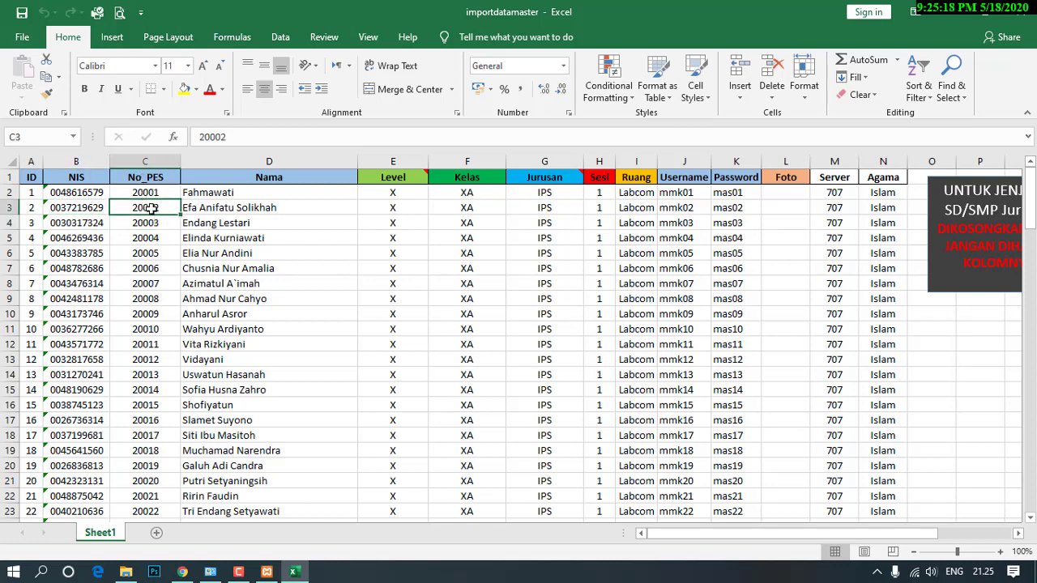
pyautogui.click(230, 208)
pyautogui.click(381, 206)
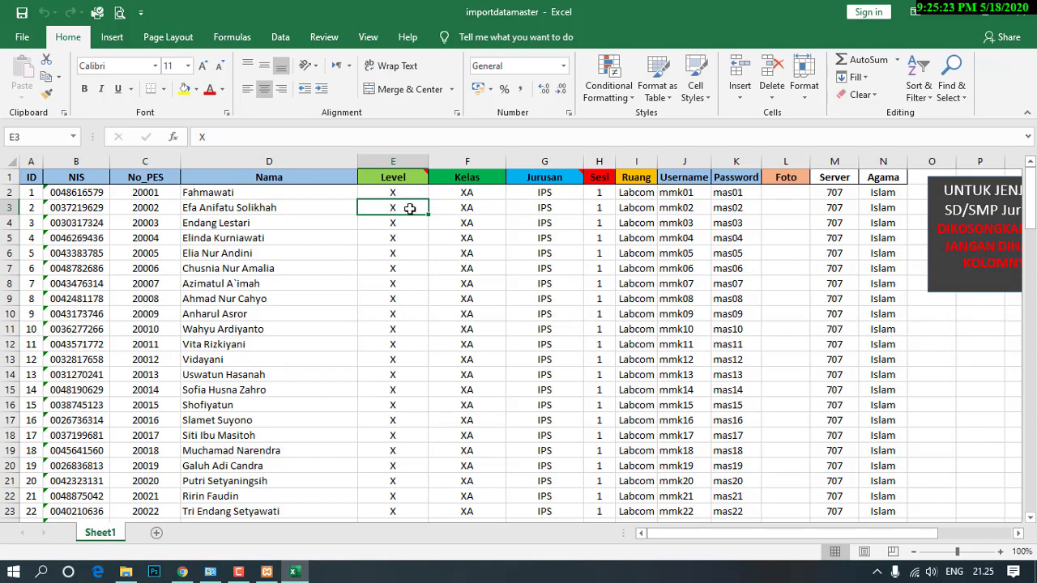
pyautogui.scroll(-13, 393, 314)
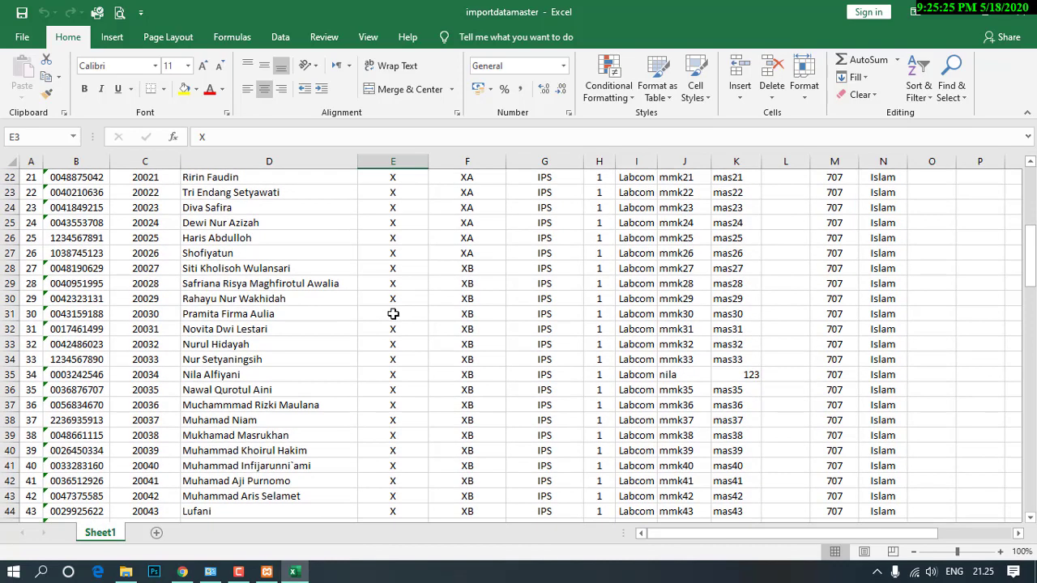
pyautogui.click(394, 374)
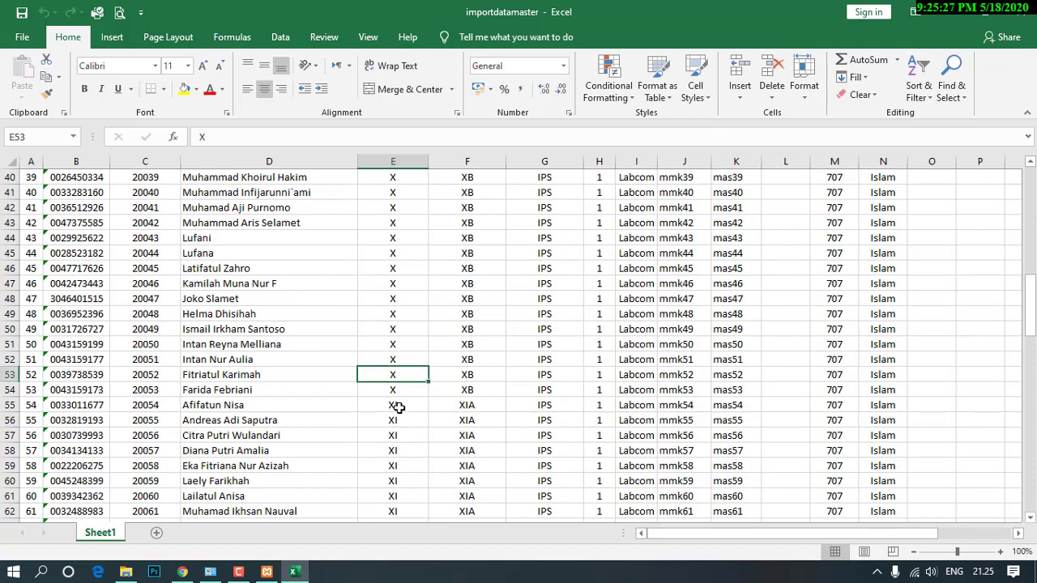
pyautogui.click(399, 404)
pyautogui.scroll(13, 454, 340)
pyautogui.click(461, 192)
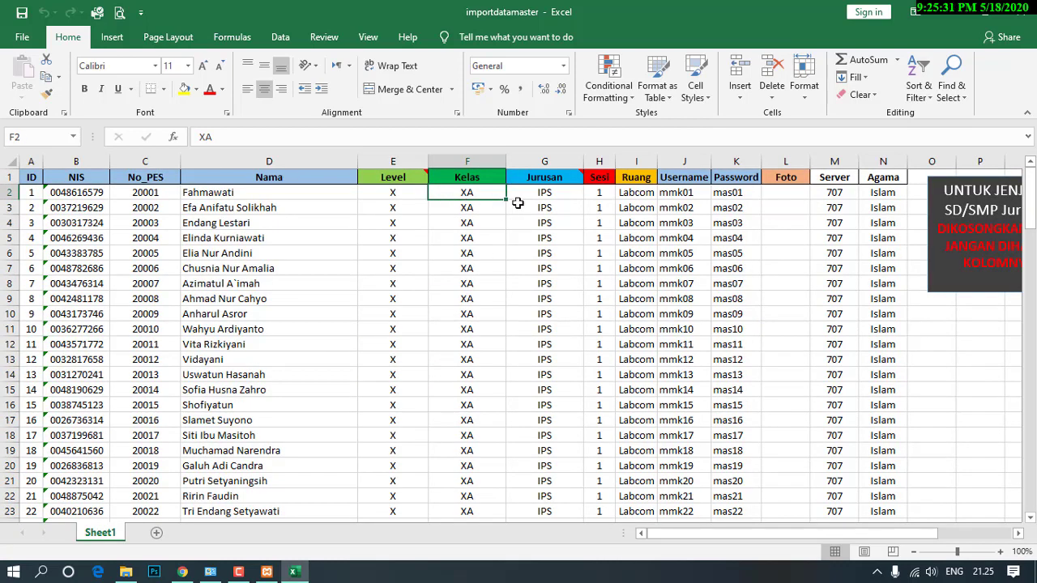
pyautogui.click(404, 198)
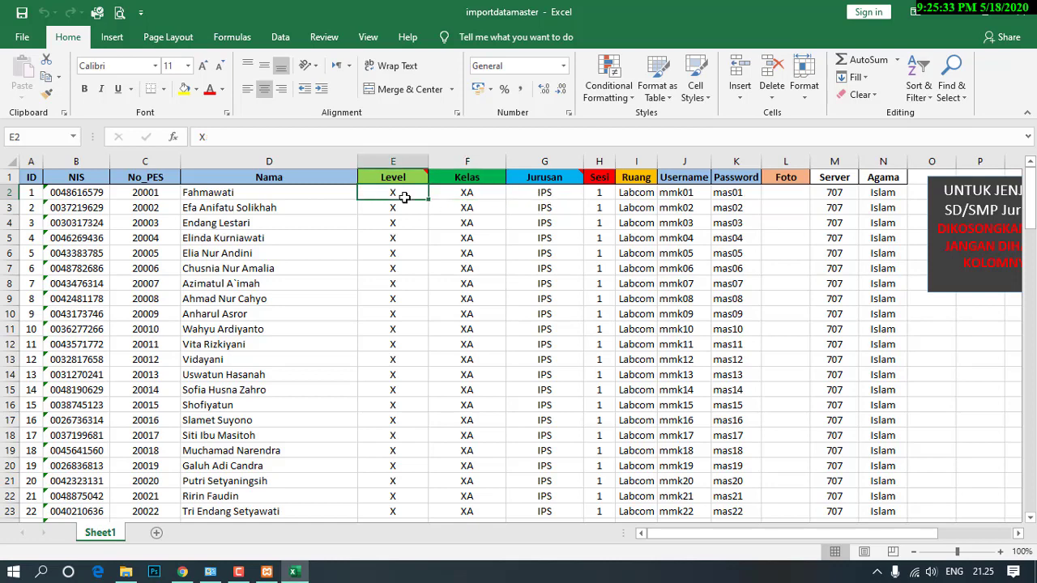
pyautogui.click(463, 195)
pyautogui.click(484, 163)
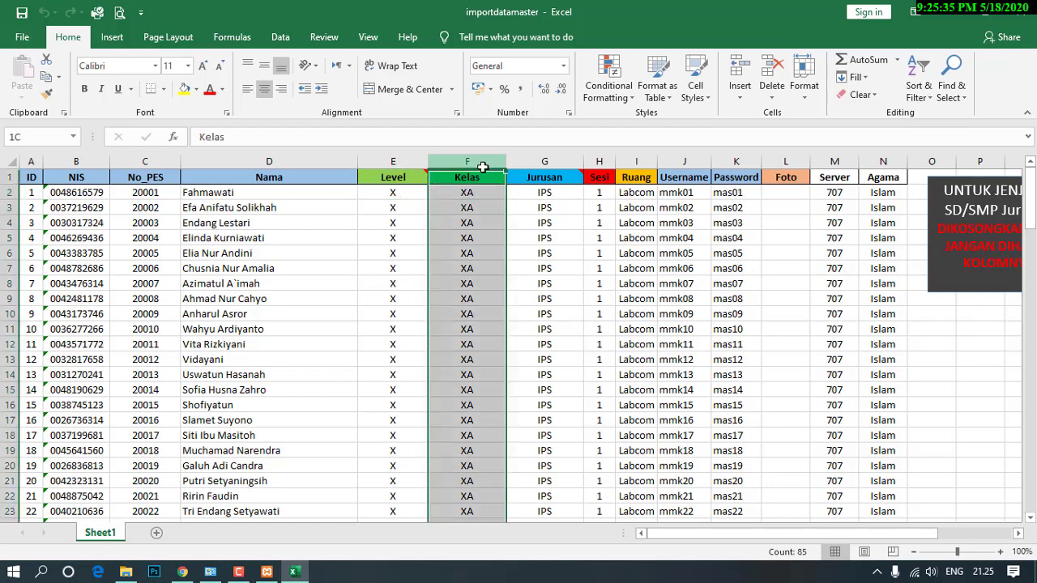
# Check the Jurusan, Sesi, Ruang, Username, Password, Server and Agama columns, then save the workbook.
pyautogui.click(554, 205)
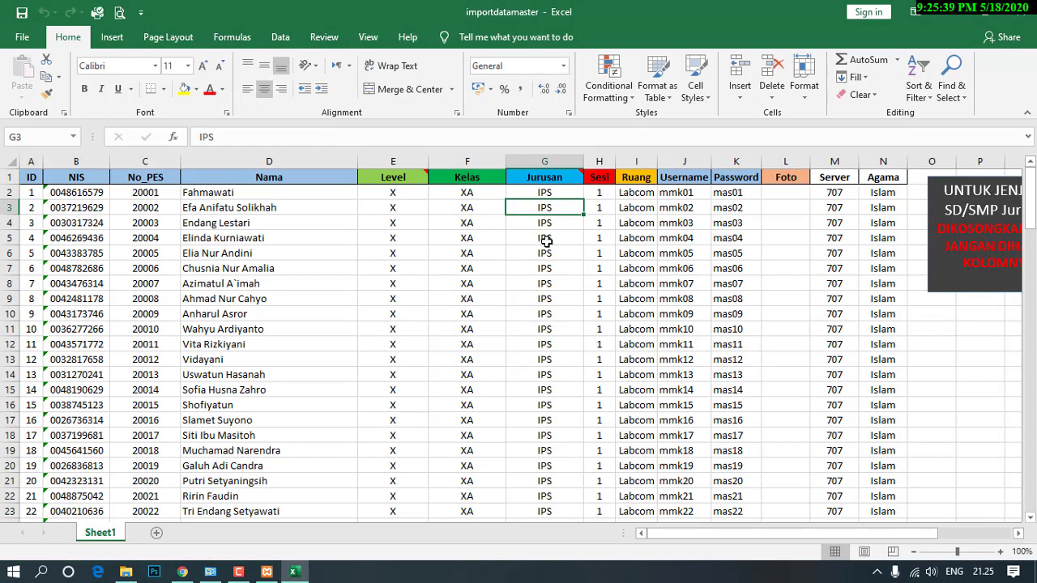
pyautogui.click(592, 218)
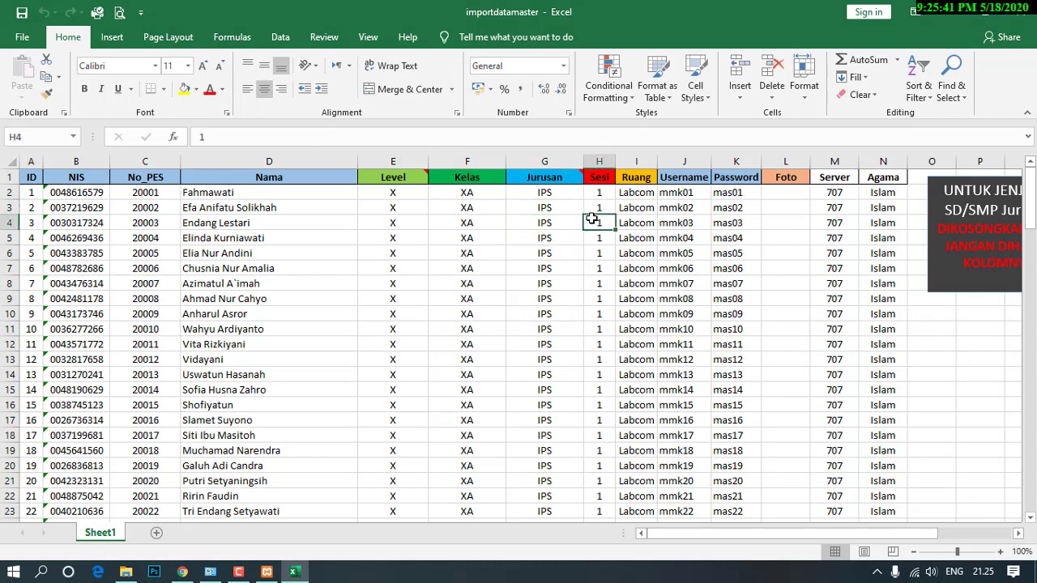
pyautogui.click(635, 220)
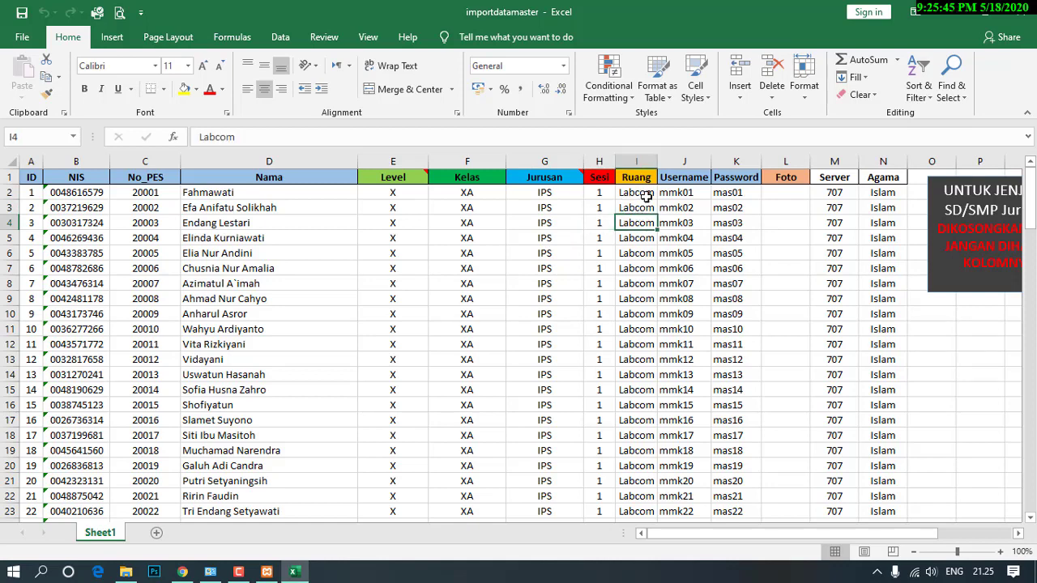
pyautogui.click(646, 196)
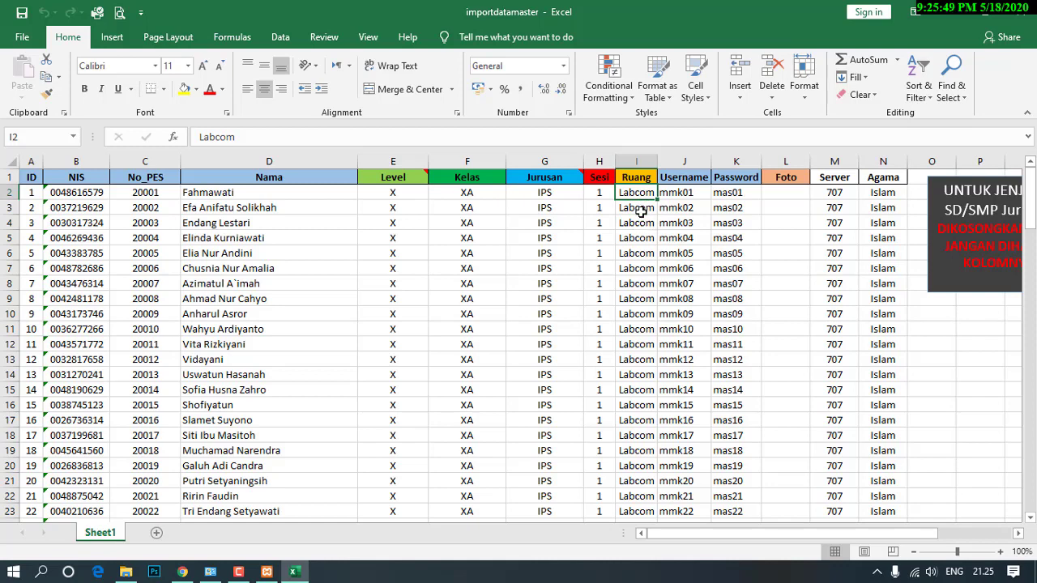
pyautogui.click(641, 210)
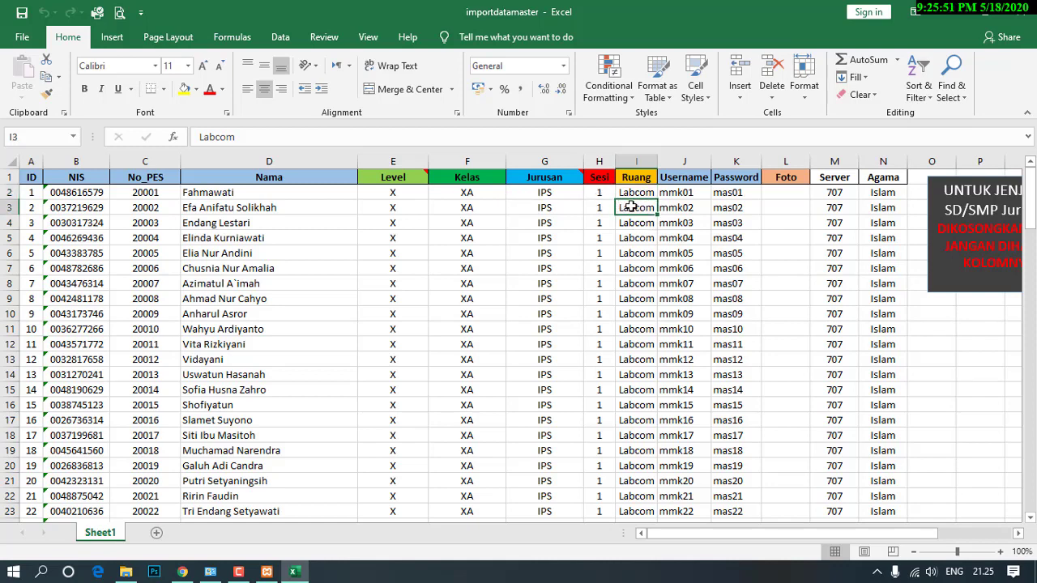
pyautogui.click(678, 207)
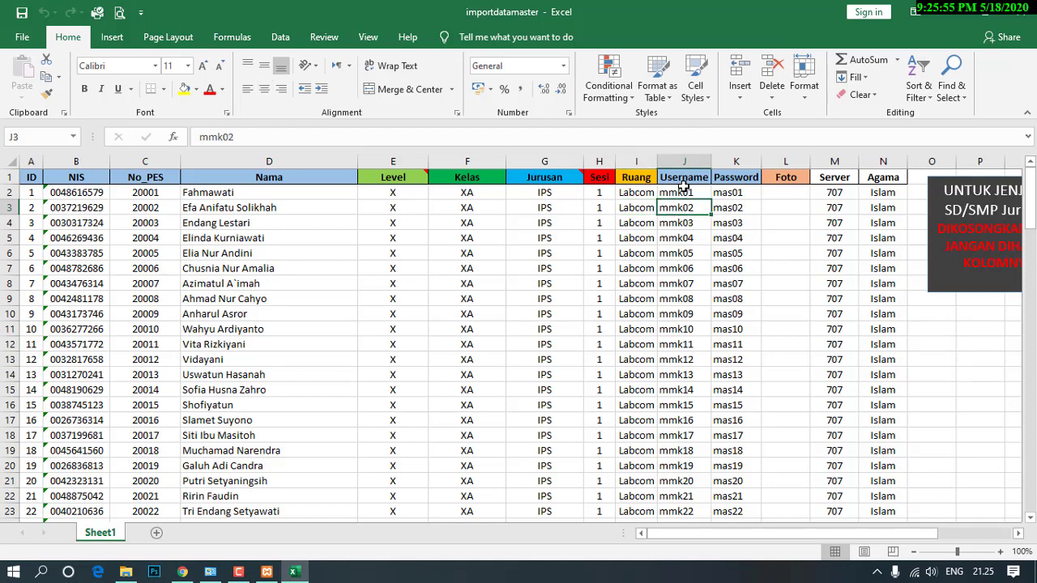
pyautogui.click(742, 210)
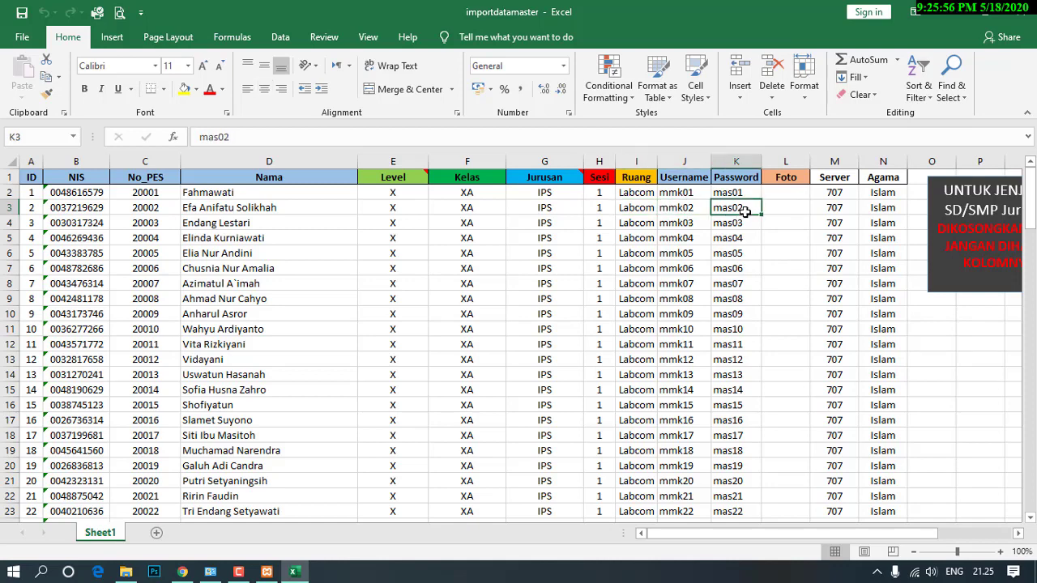
pyautogui.click(786, 196)
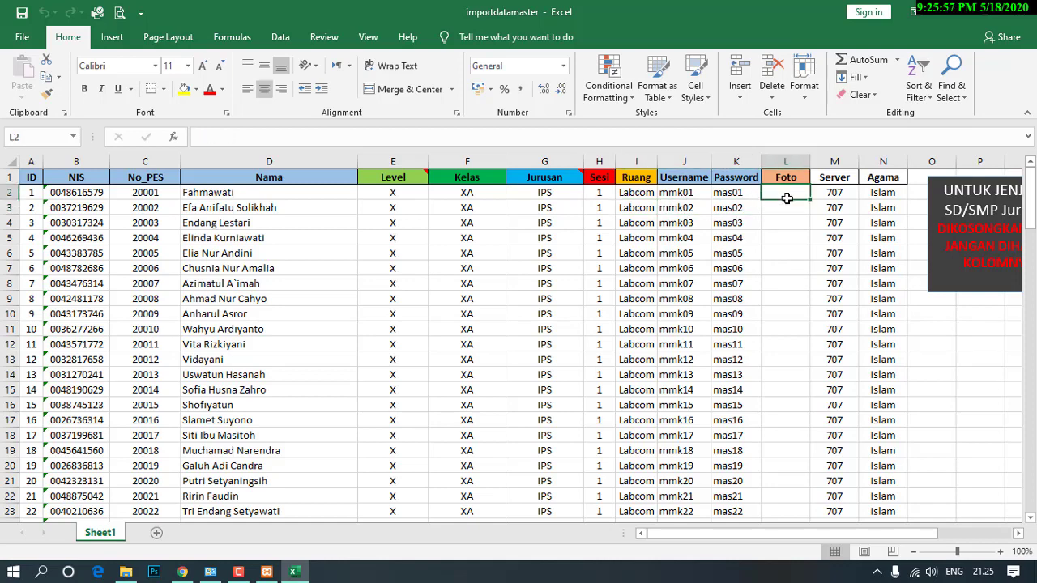
pyautogui.click(836, 162)
pyautogui.click(842, 213)
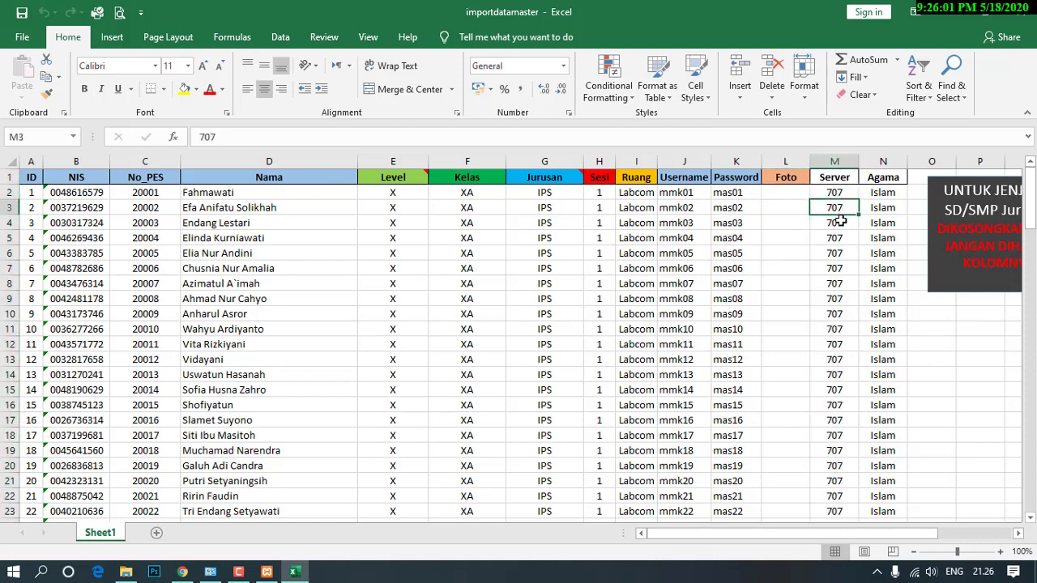
pyautogui.click(837, 225)
pyautogui.click(873, 224)
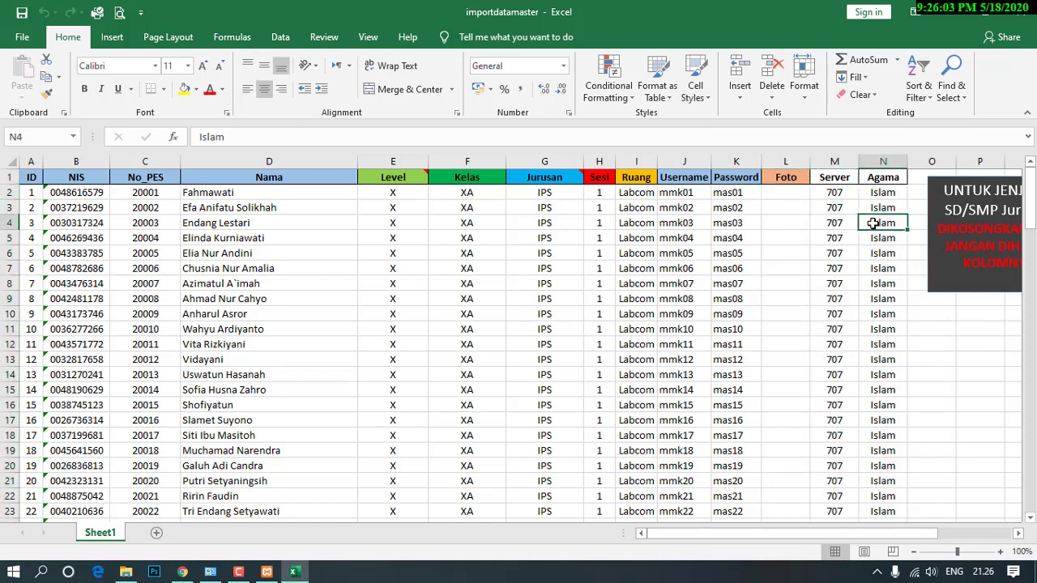
pyautogui.click(22, 12)
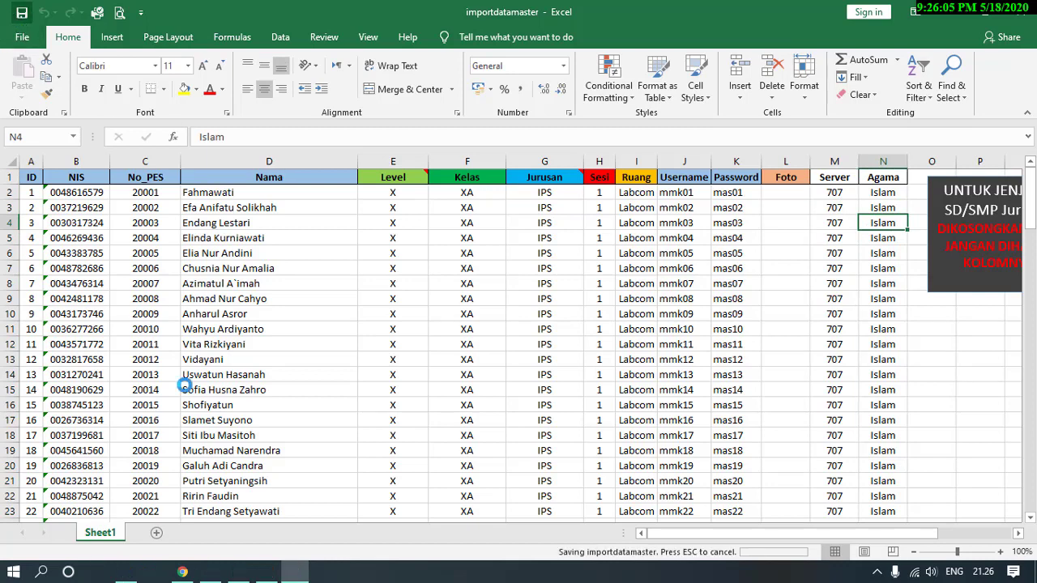
pyautogui.click(182, 571)
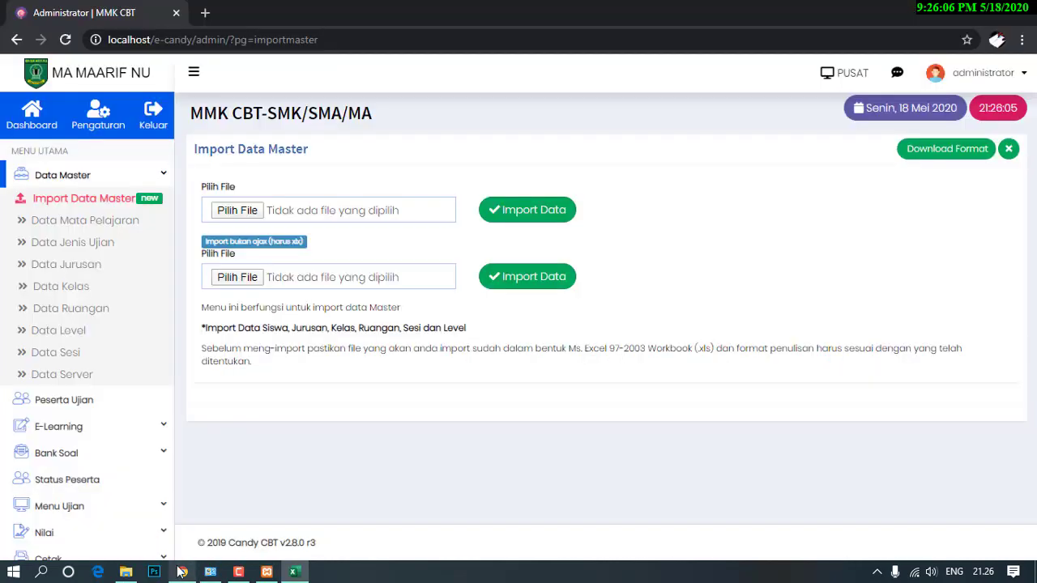
# Import importdatamaster.xlsx from D:\CANDY 28.3\master data, giving 84 successes and 0 failures.
pyautogui.click(238, 212)
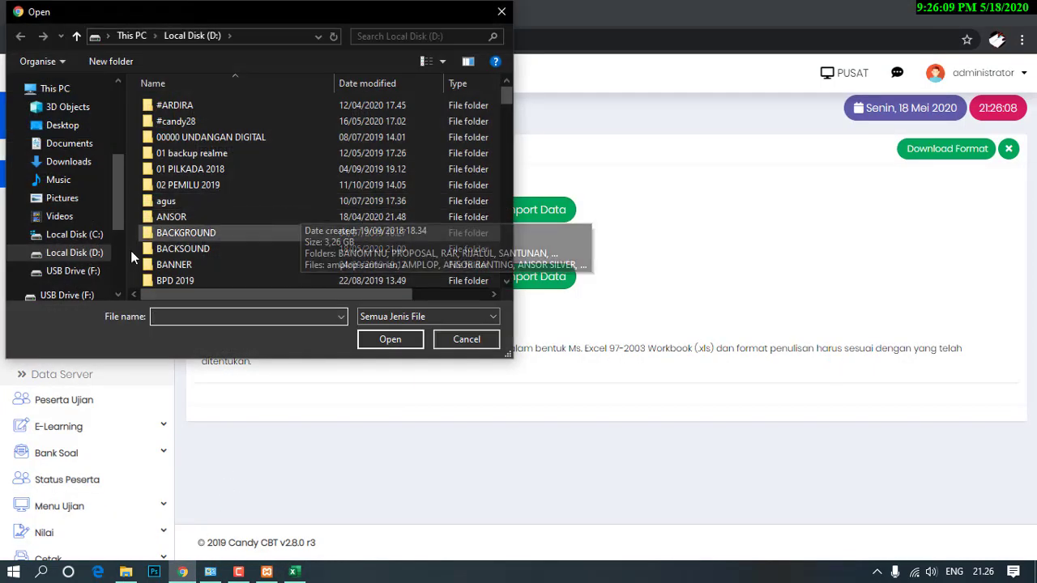
pyautogui.click(206, 228)
pyautogui.scroll(-2, 222, 221)
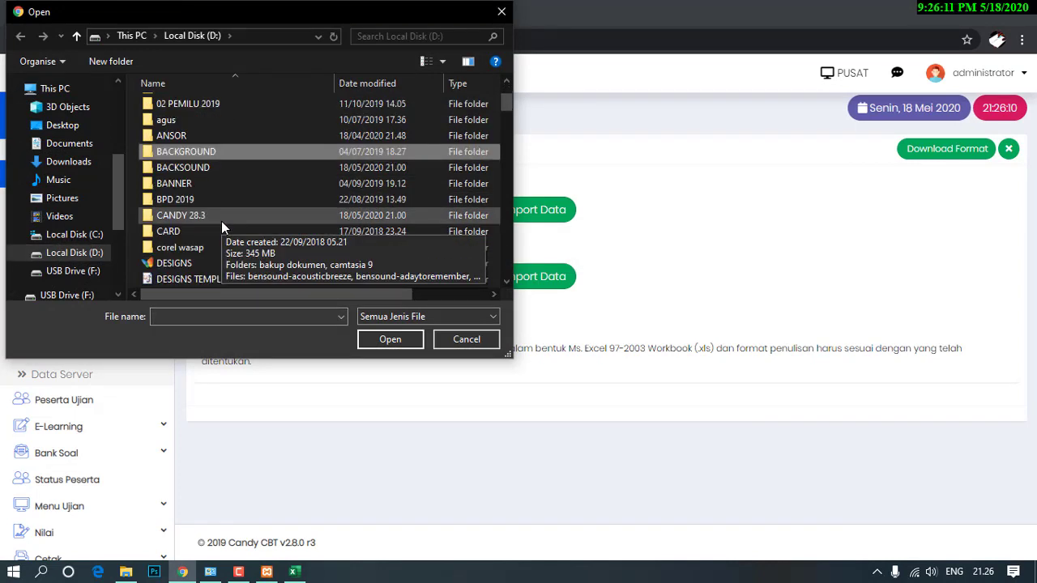
pyautogui.scroll(-1, 221, 221)
pyautogui.click(212, 167)
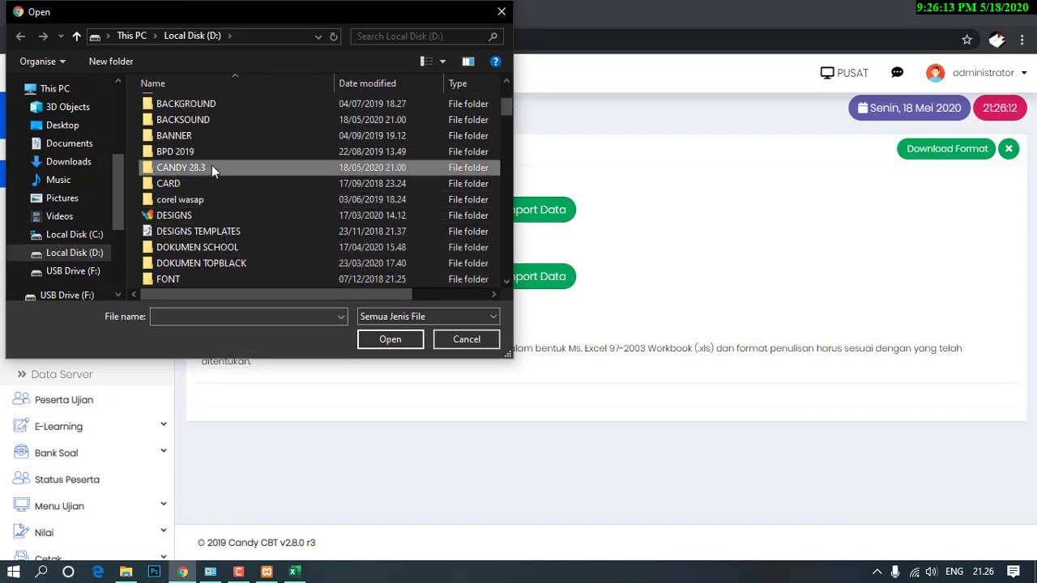
pyautogui.doubleClick(212, 166)
pyautogui.doubleClick(196, 121)
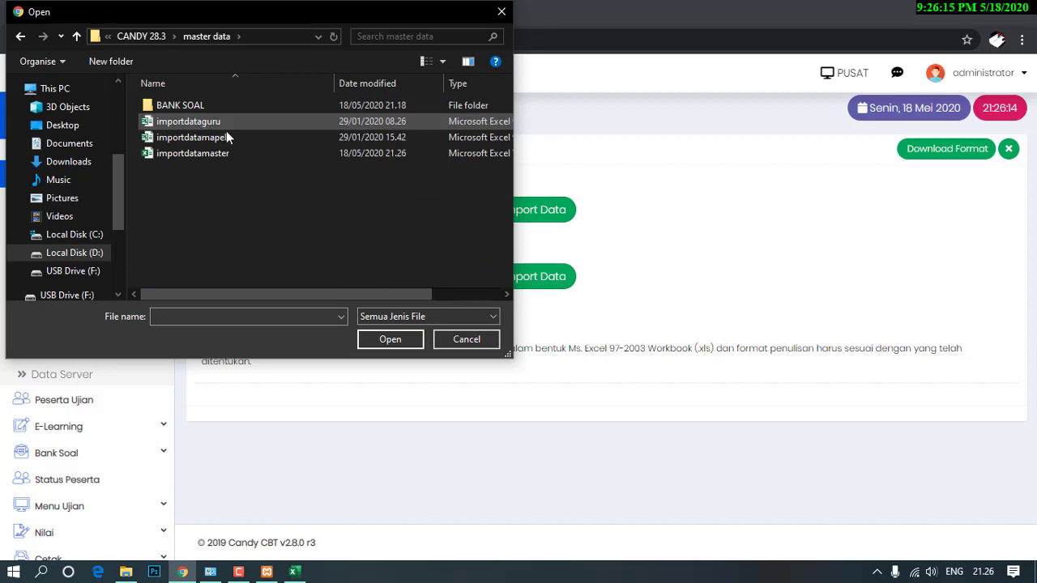
pyautogui.click(234, 155)
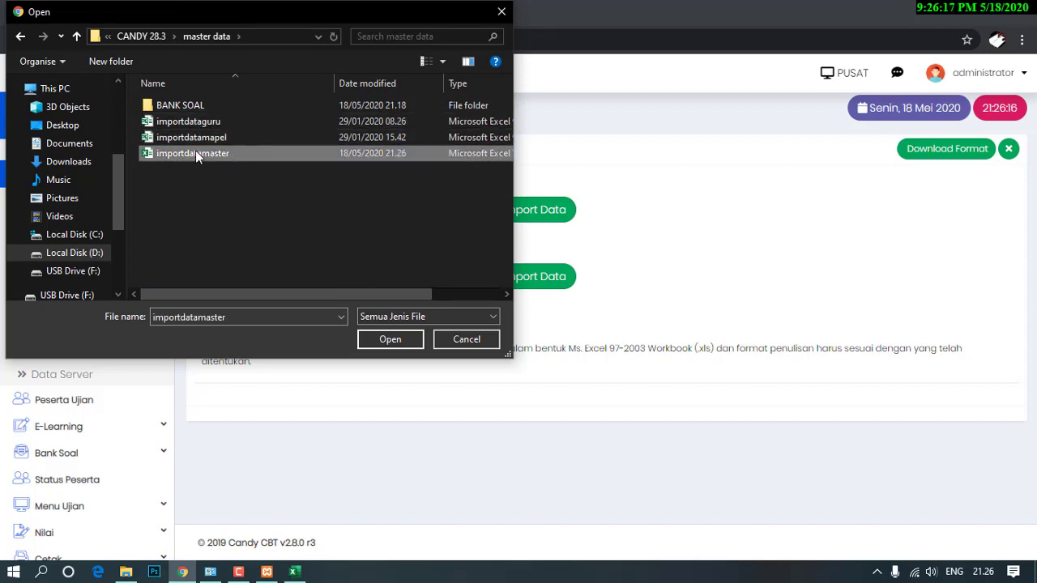
pyautogui.click(391, 344)
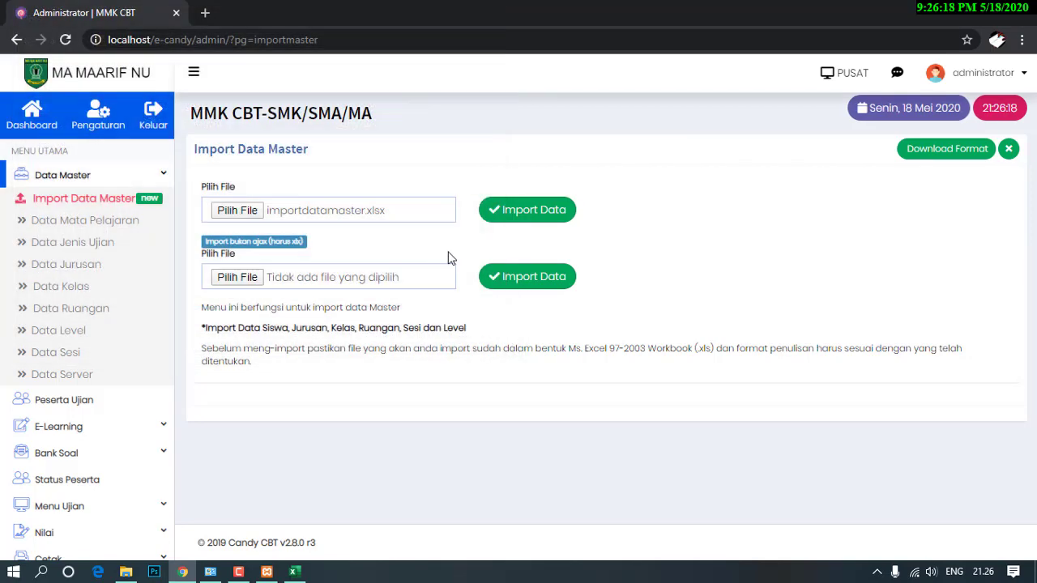
pyautogui.click(491, 219)
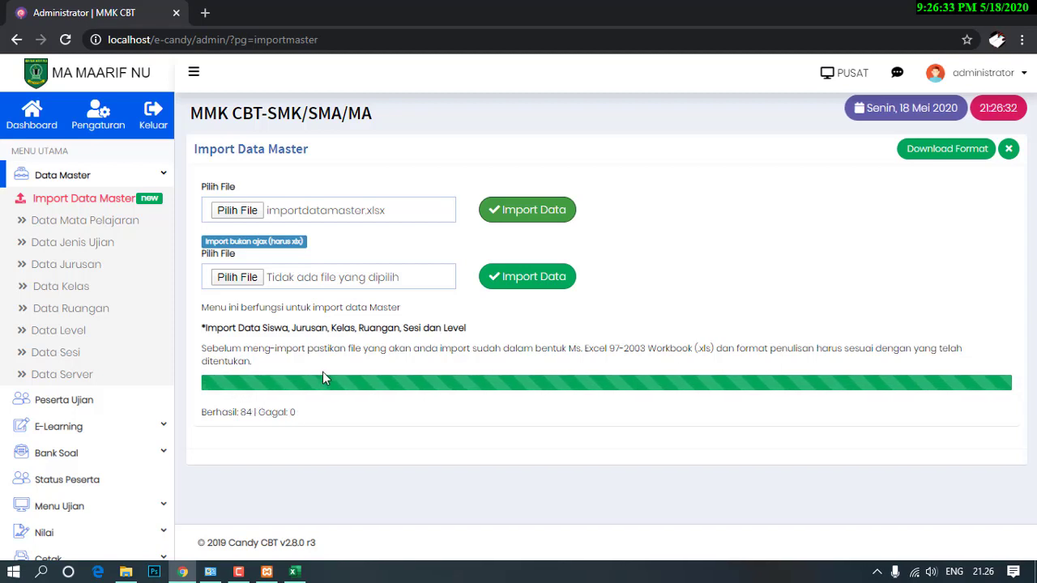
pyautogui.click(47, 401)
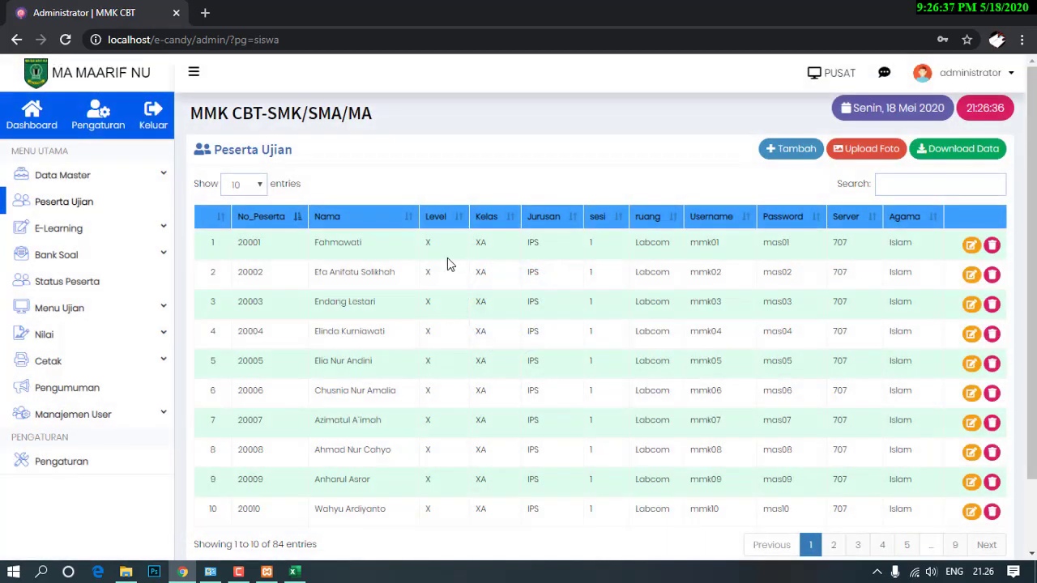
# Check the 84 participants in Peserta Ujian, then go to Data Mata Pelajaran under Data Master.
pyautogui.scroll(-2, 578, 321)
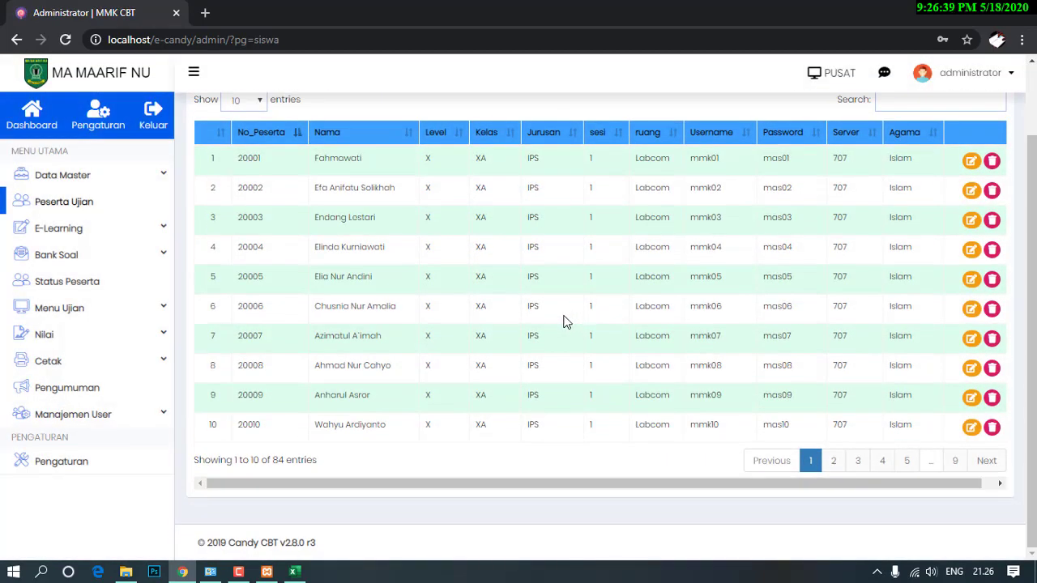
pyautogui.scroll(2, 393, 297)
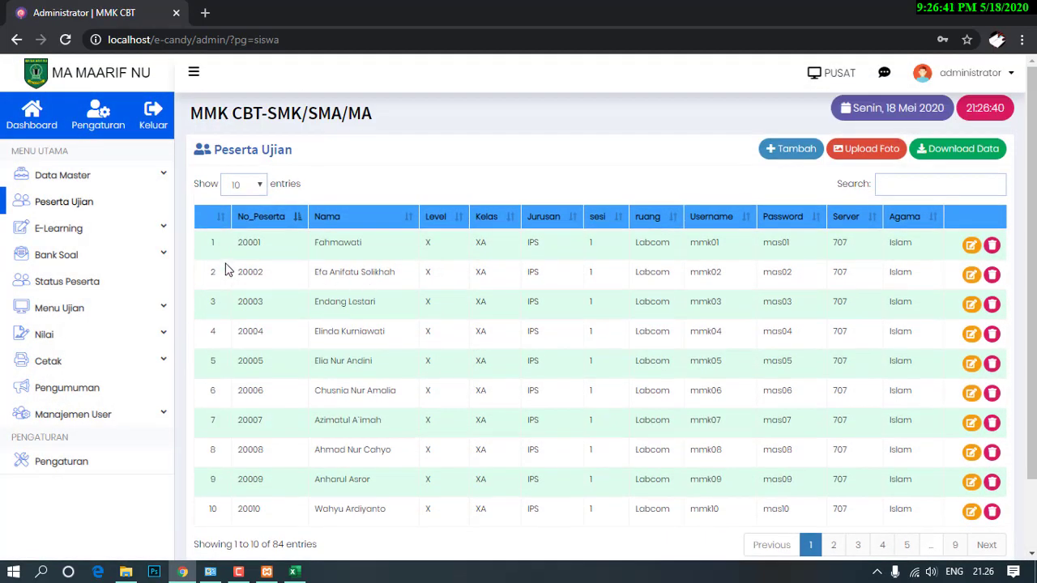
pyautogui.click(76, 174)
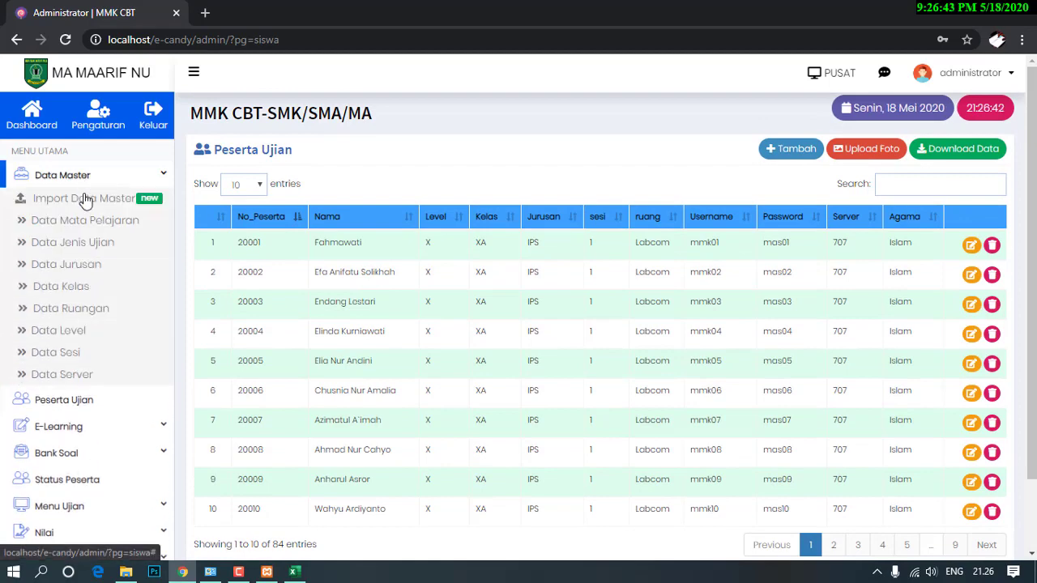
pyautogui.click(63, 222)
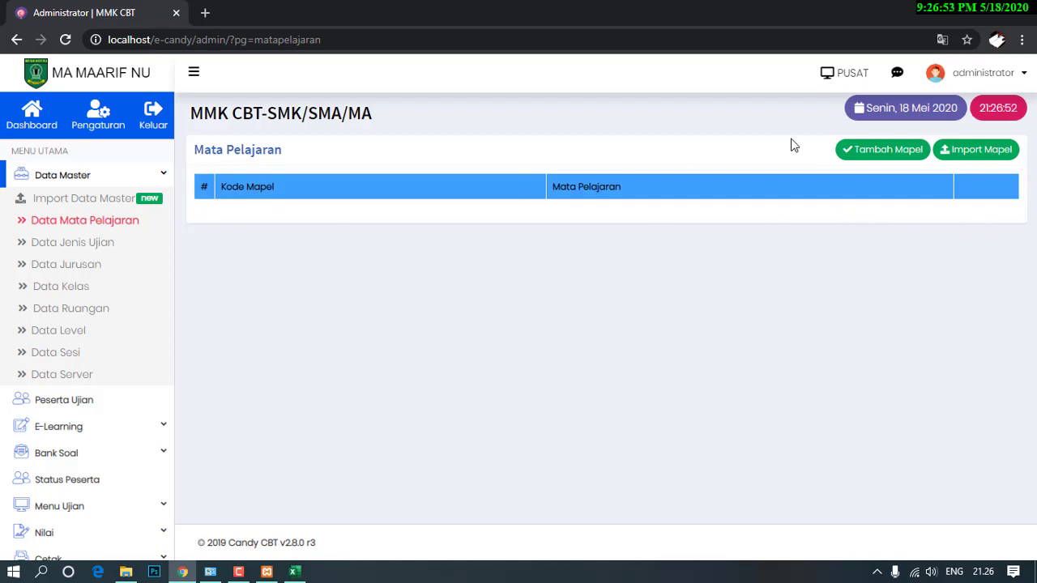
# Import and save the subject list from importdatamapel.xls (AA Akidah Akhlak through FK Fikih).
pyautogui.click(977, 157)
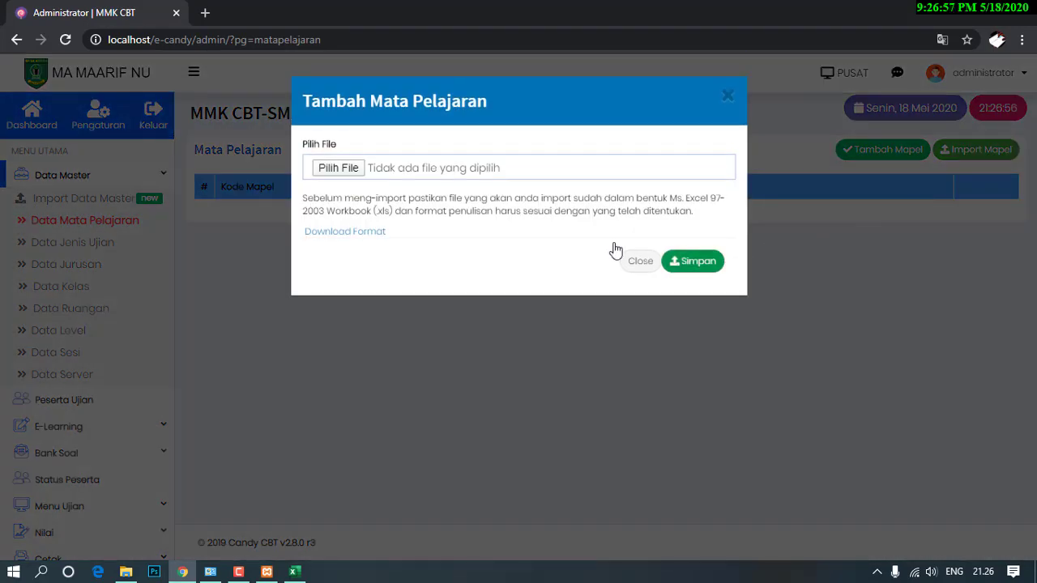
pyautogui.click(322, 173)
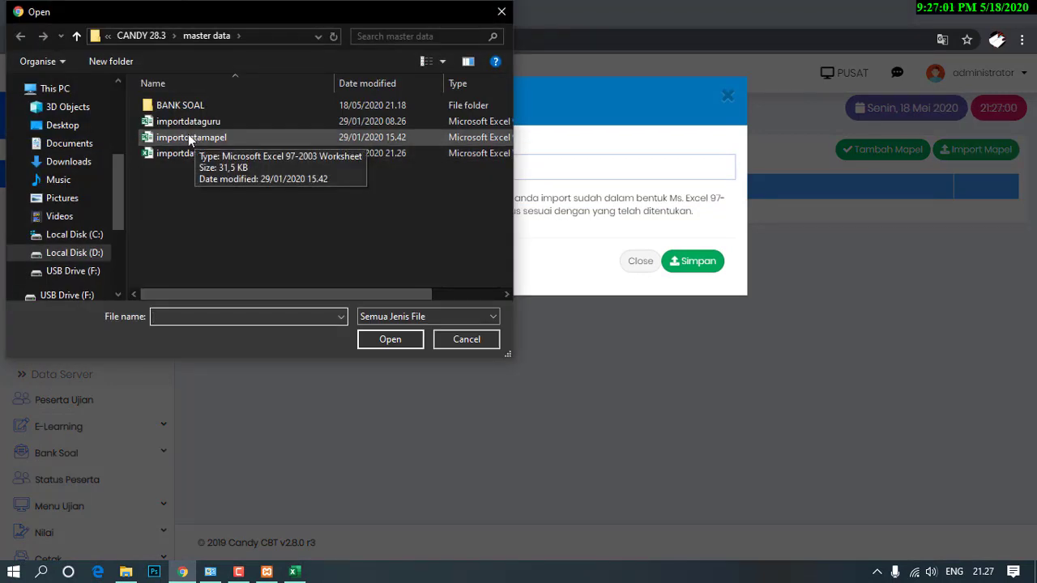
pyautogui.click(187, 136)
pyautogui.click(388, 340)
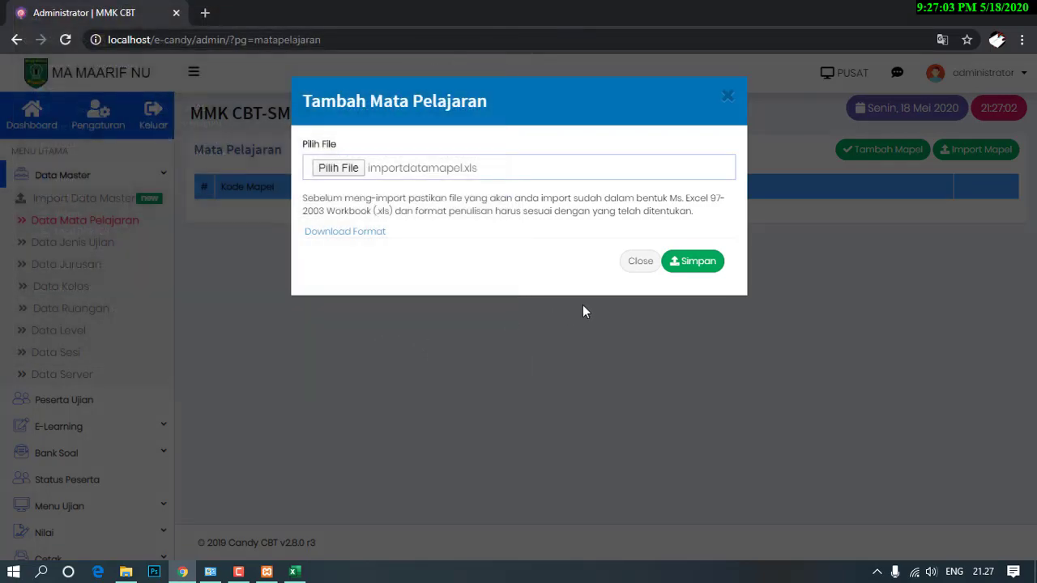
pyautogui.click(698, 271)
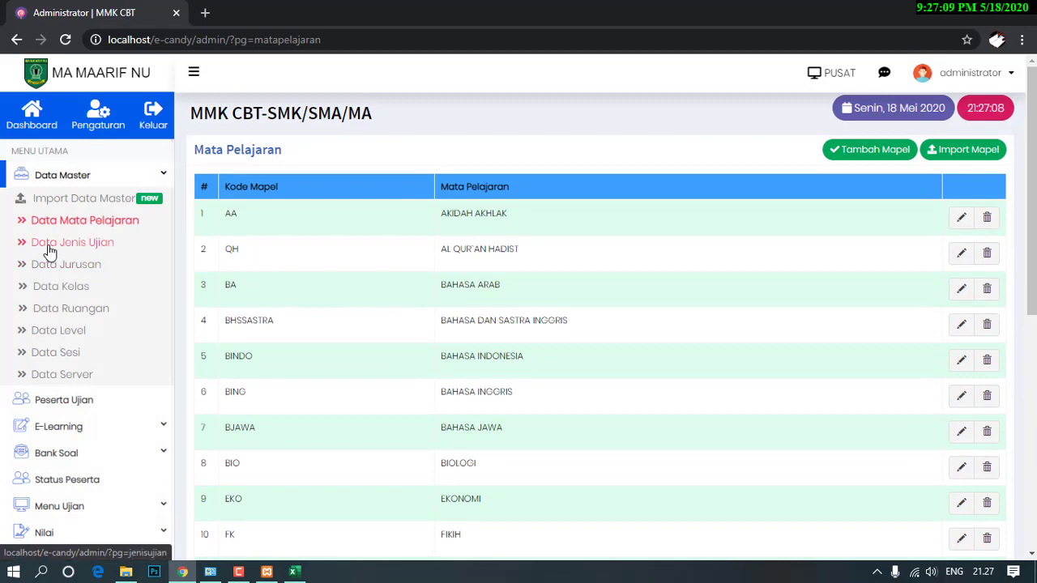
pyautogui.click(47, 247)
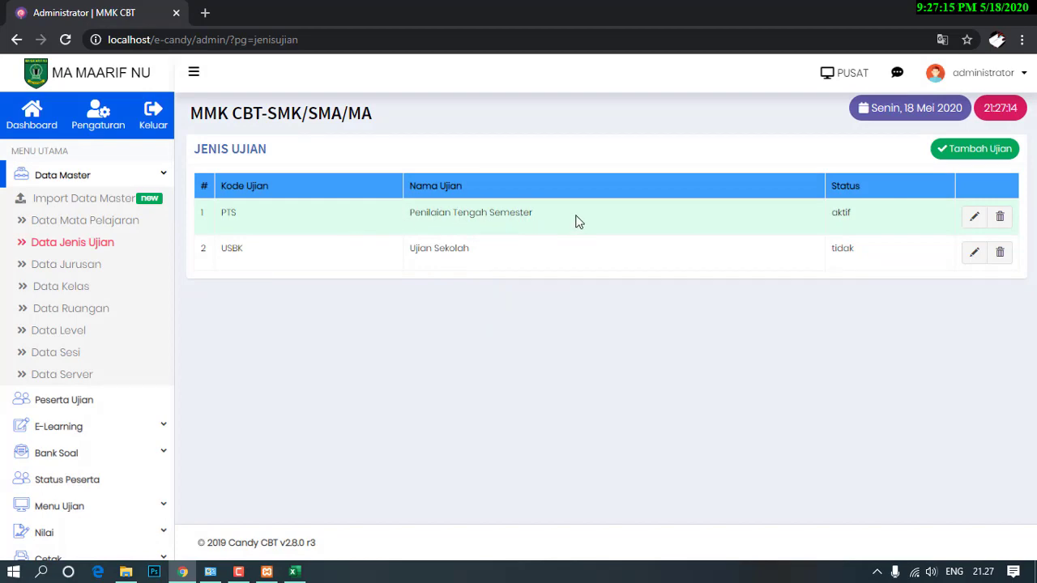
# Start a new exam type and enter PAT as its Kode Ujian.
pyautogui.click(978, 158)
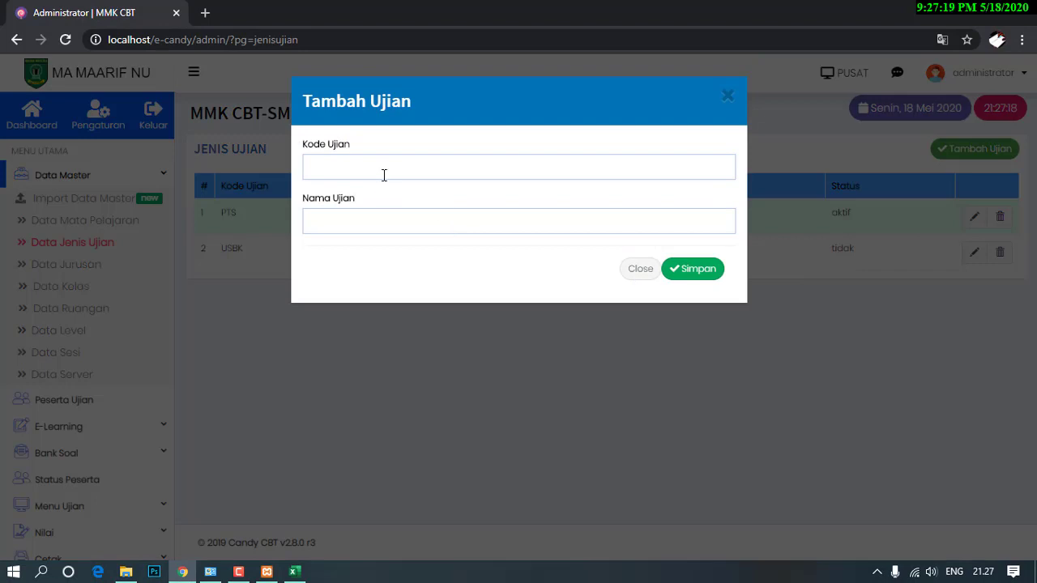
pyautogui.click(384, 173)
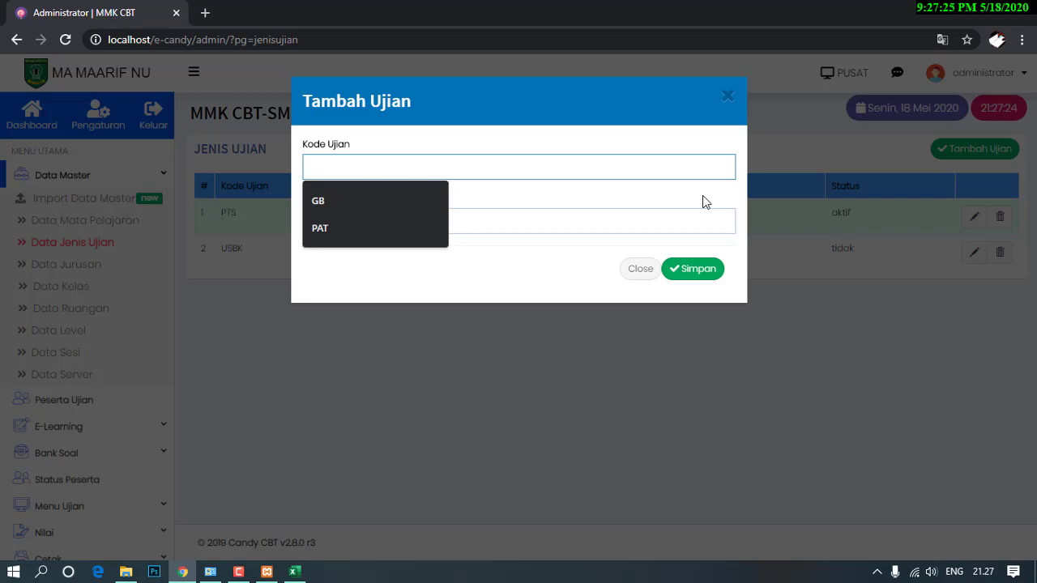
pyautogui.write('PANIAL')
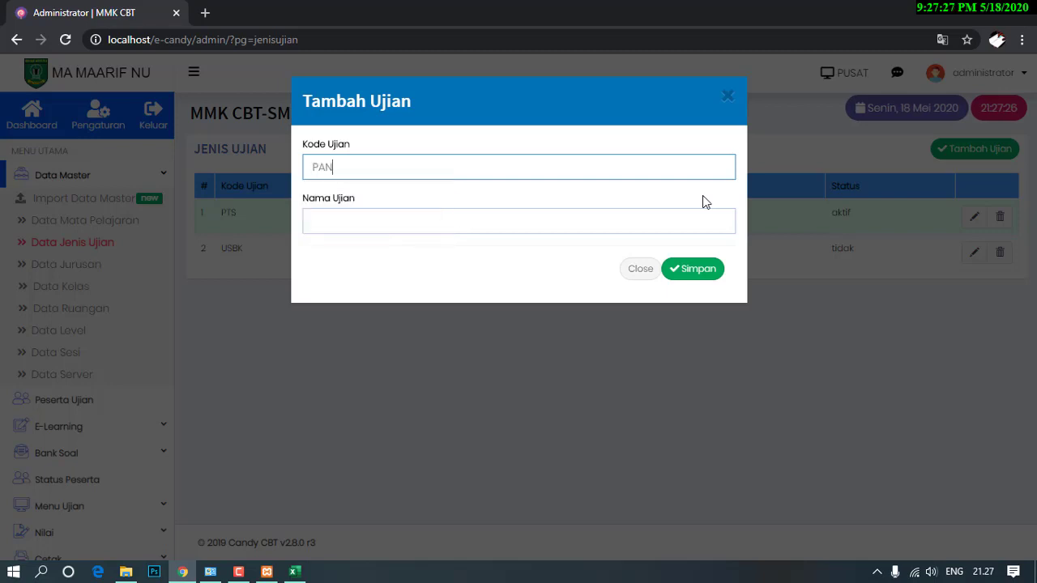
pyautogui.press('BackSpace')
pyautogui.press('BackSpace')
pyautogui.press('BackSpace')
pyautogui.press('BackSpace')
pyautogui.press('BackSpace')
pyautogui.write('ENILAI')
pyautogui.press('BackSpace')
pyautogui.press('BackSpace')
pyautogui.press('BackSpace')
pyautogui.press('BackSpace')
pyautogui.press('BackSpace')
pyautogui.press('BackSpace')
pyautogui.write('A')
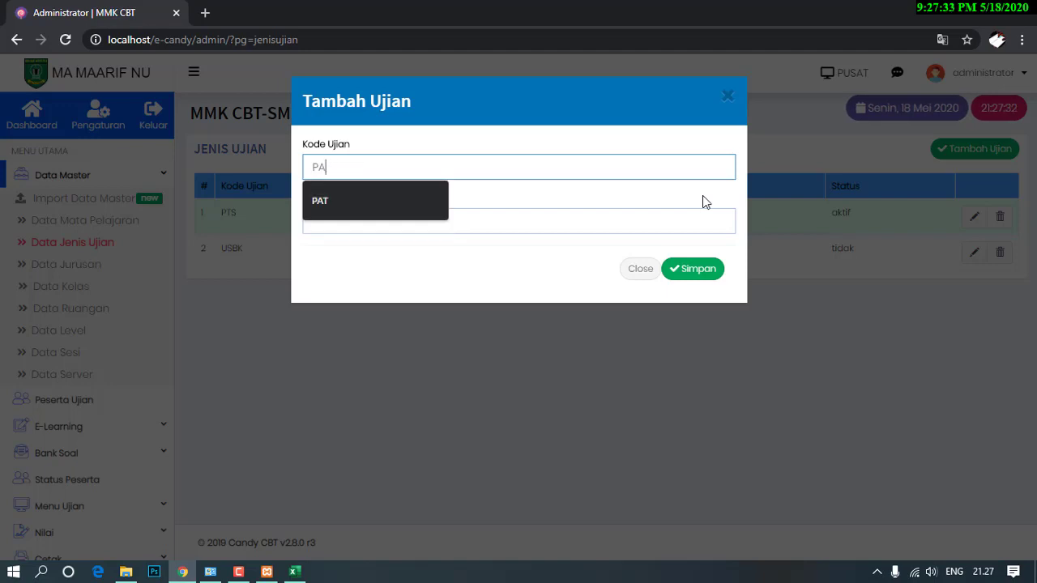
pyautogui.write('T')
pyautogui.press('Tab')
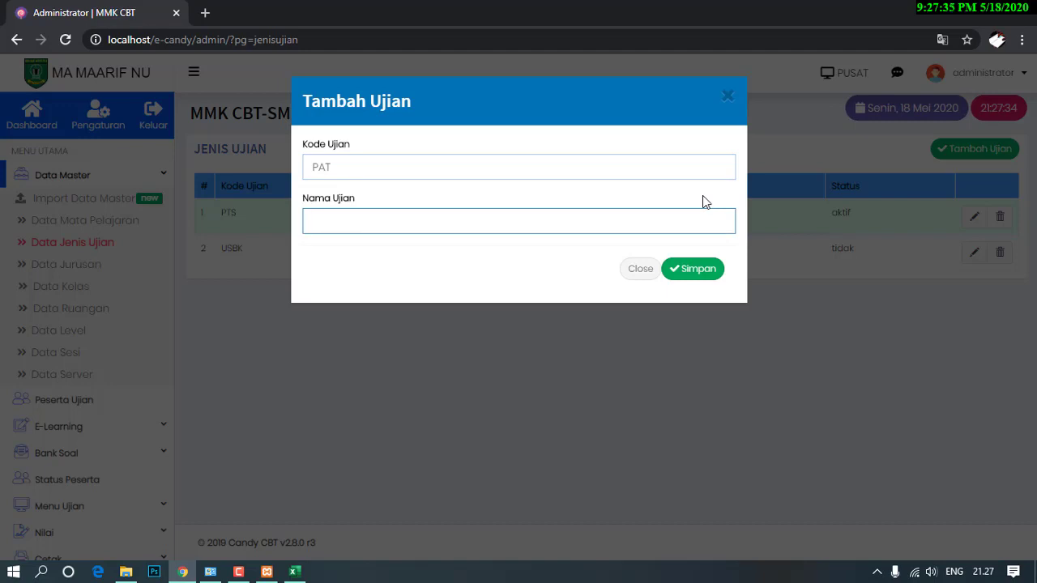
# Name the exam type PENILAIAN AKHIR TAHUN and save it.
pyautogui.write('PEN')
pyautogui.press('Down')
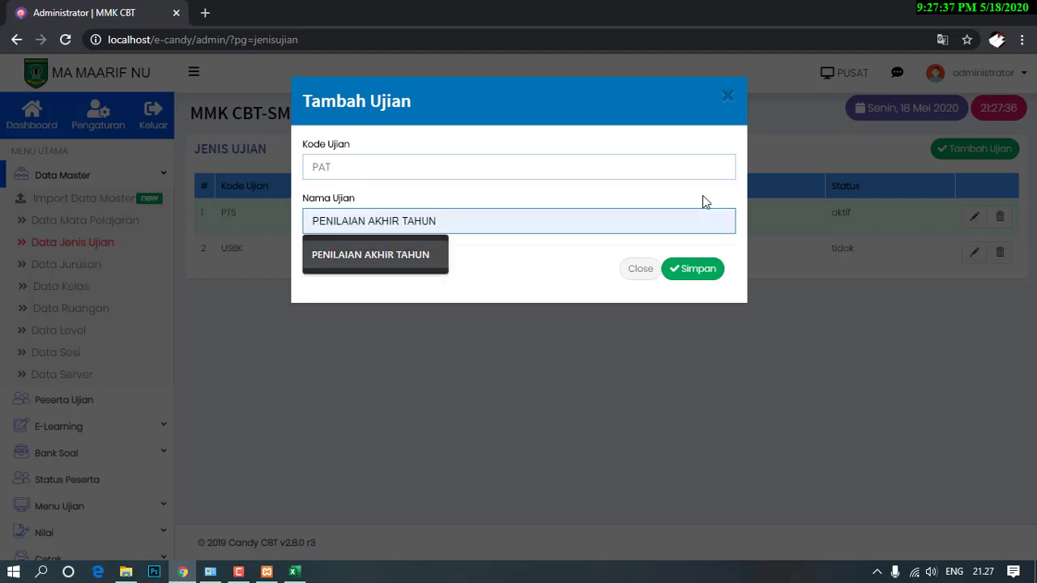
pyautogui.press('Return')
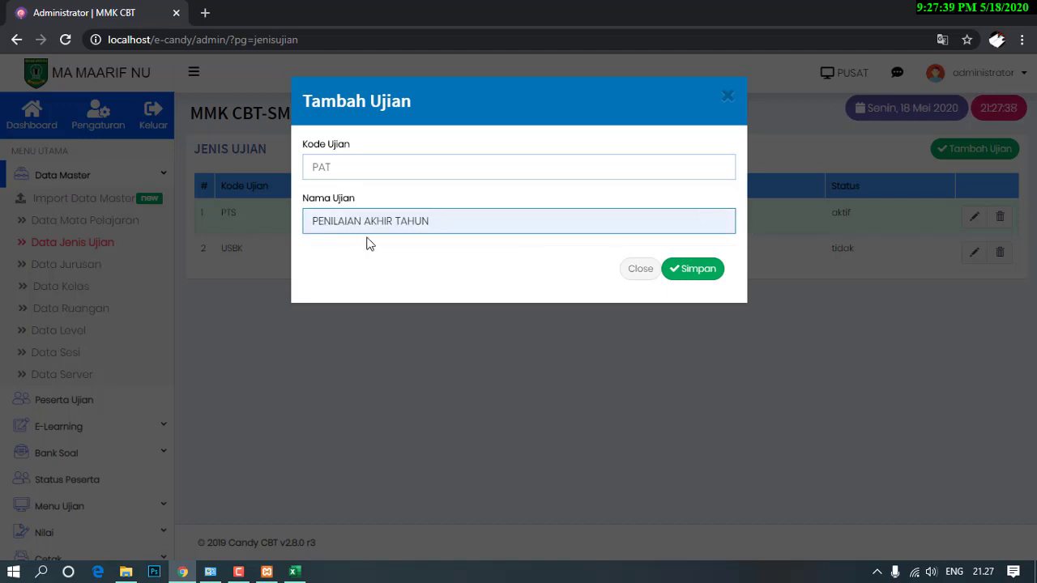
pyautogui.click(695, 269)
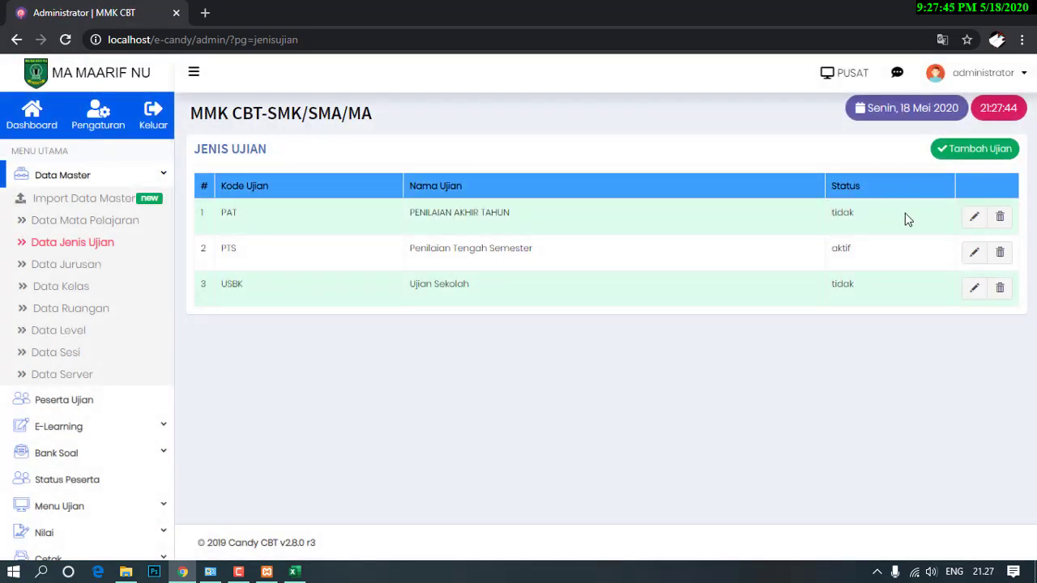
pyautogui.click(975, 219)
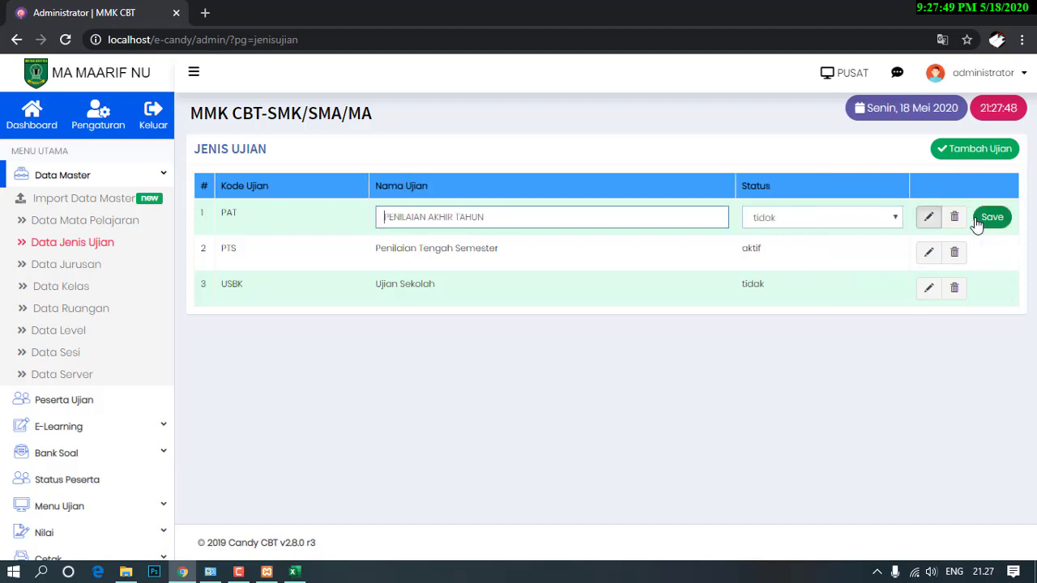
# Set the PAT exam type's status to aktif and save.
pyautogui.click(858, 223)
pyautogui.click(791, 234)
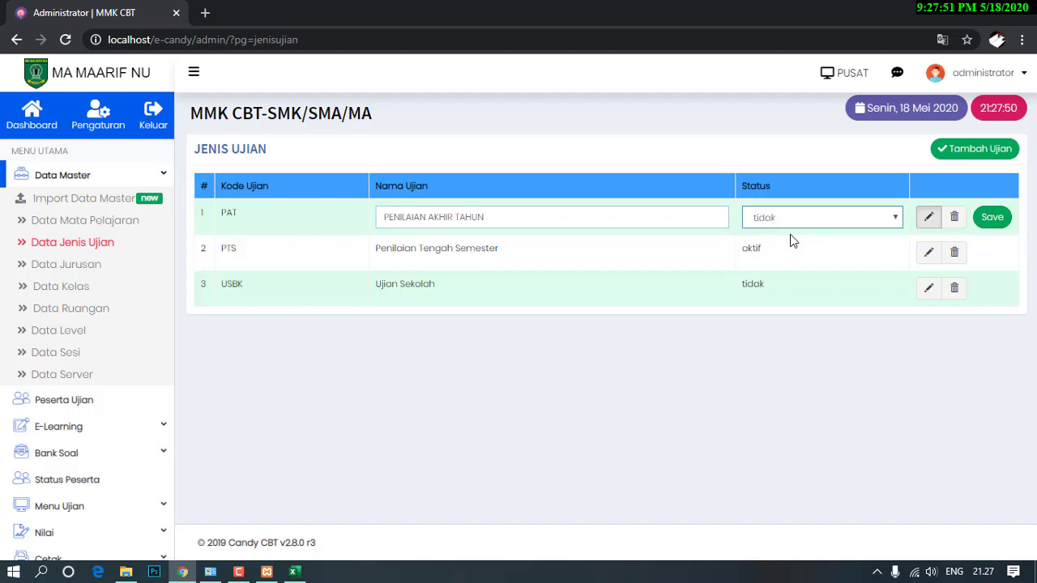
pyautogui.click(992, 217)
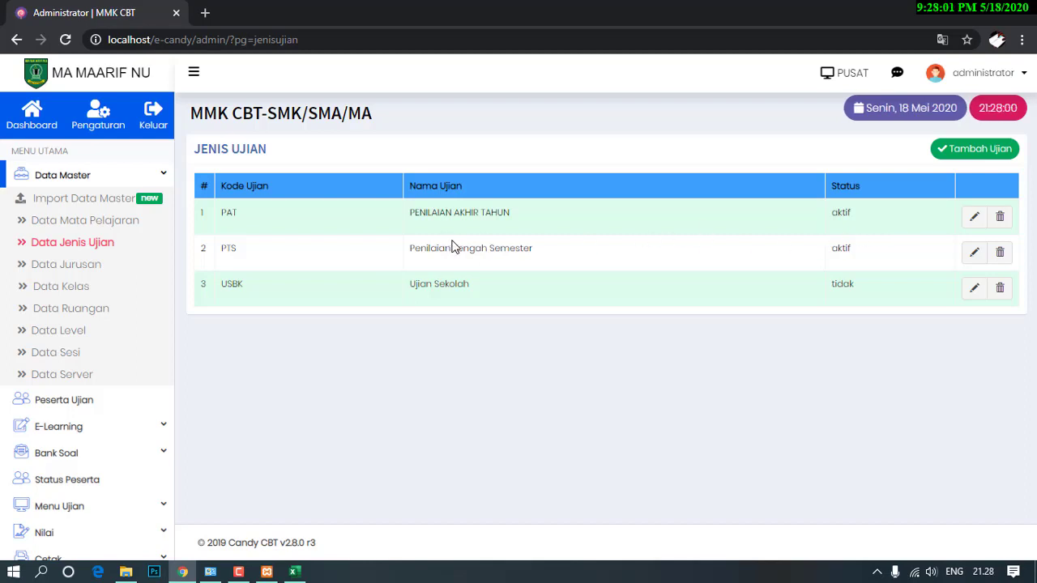
# Set the PTS exam type's status to tidak and save, then go to Data Jurusan.
pyautogui.click(975, 252)
pyautogui.click(836, 256)
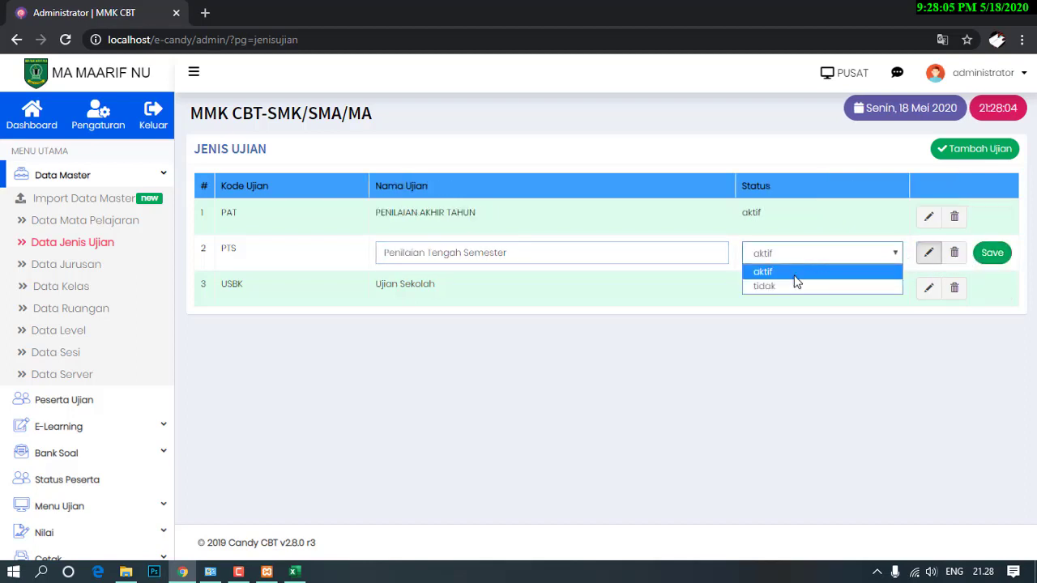
pyautogui.click(793, 285)
pyautogui.click(996, 254)
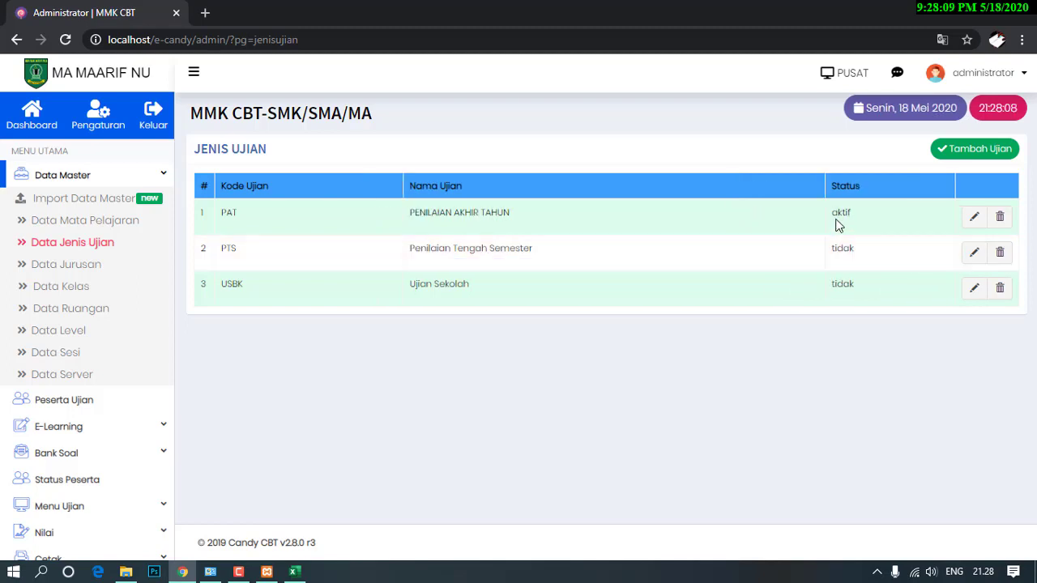
pyautogui.click(80, 272)
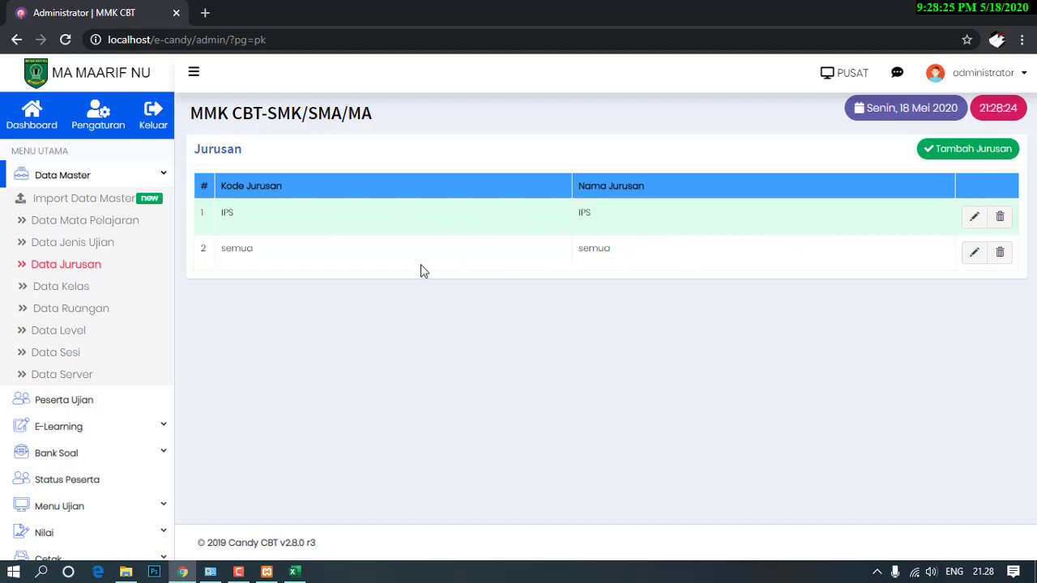
# Delete the semua major and reload the majors list.
pyautogui.click(999, 252)
pyautogui.click(982, 261)
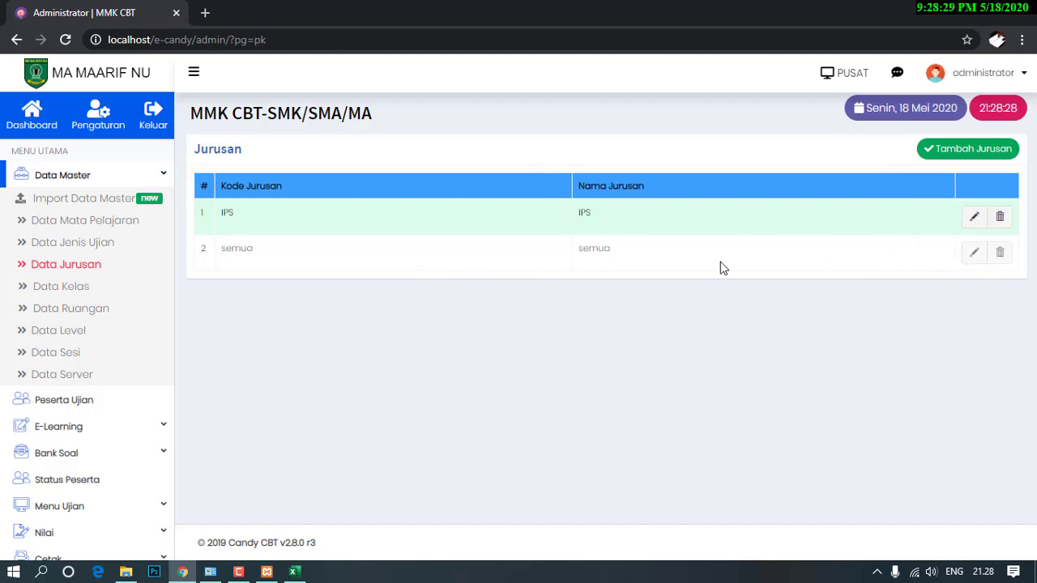
pyautogui.click(66, 40)
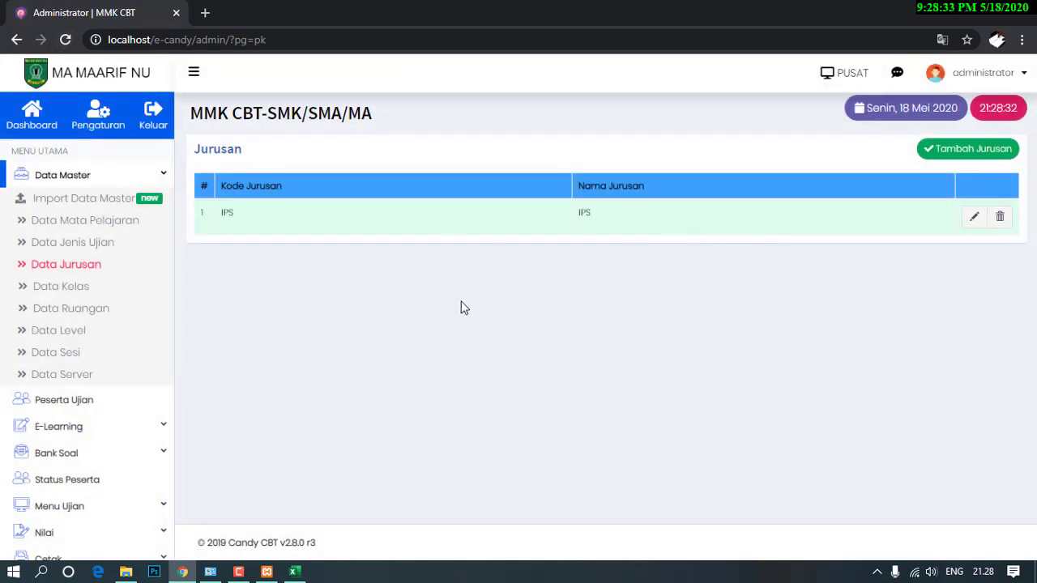
# Delete the blank first class entry, leaving XA, XB, XIA and XIB.
pyautogui.click(62, 296)
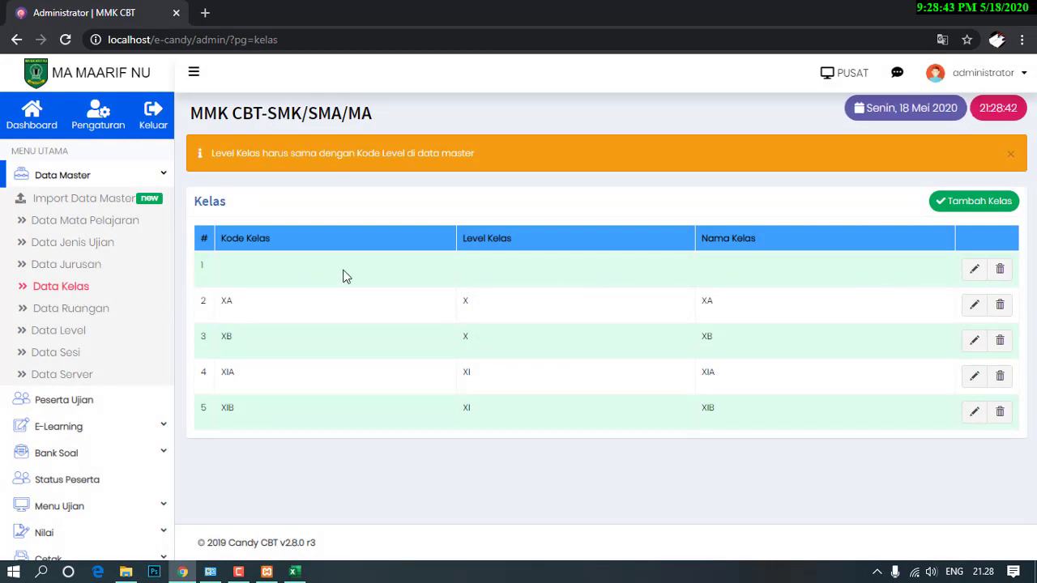
pyautogui.click(999, 271)
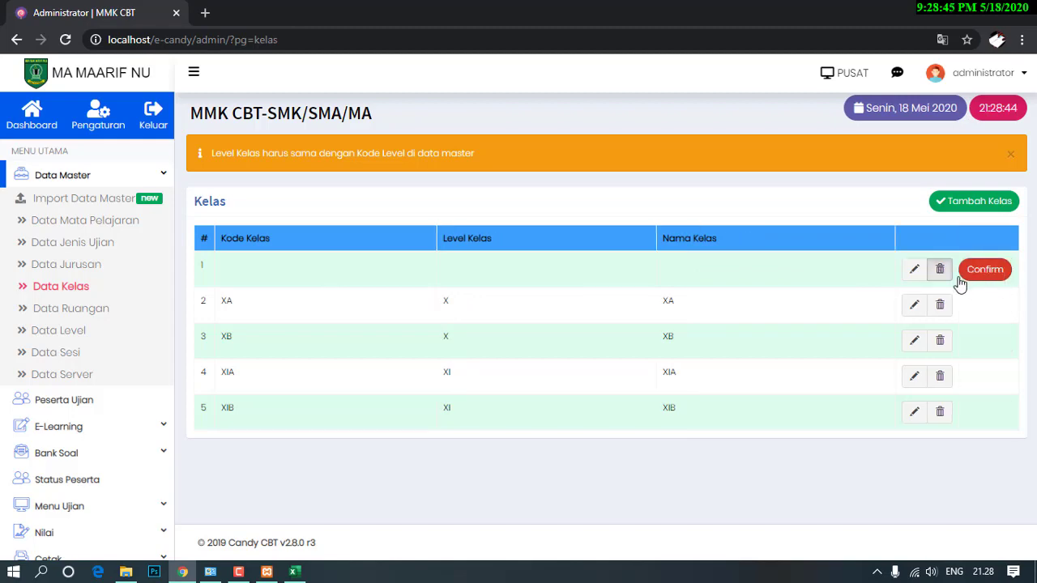
pyautogui.click(982, 272)
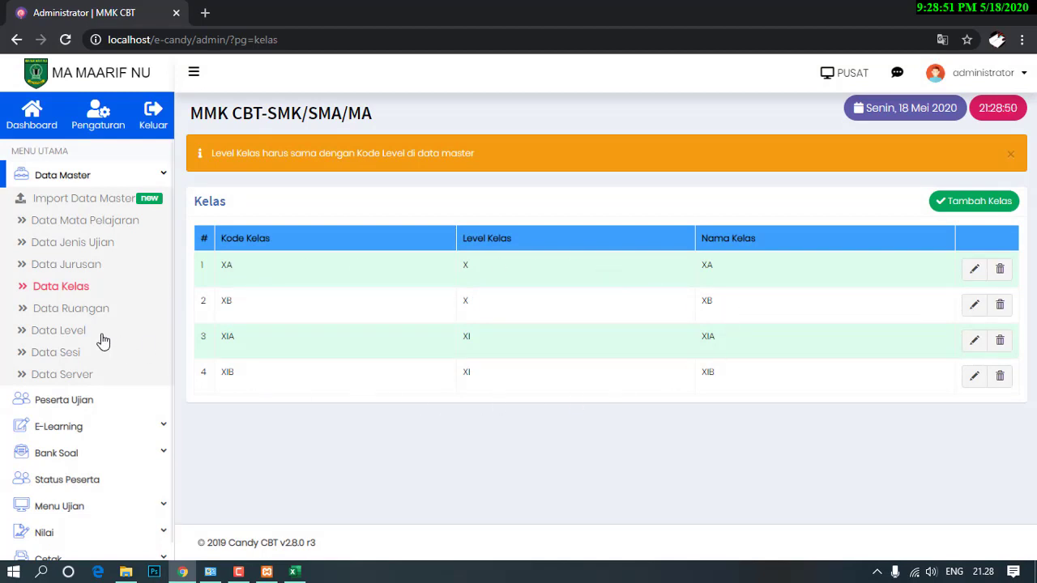
pyautogui.click(73, 314)
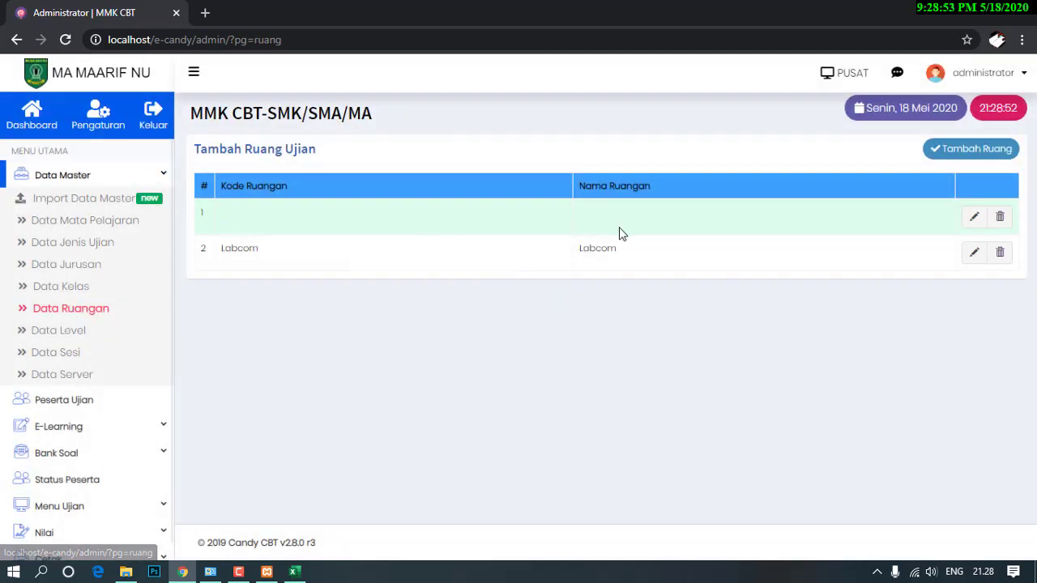
# Delete the blank first entries from the rooms and class levels lists.
pyautogui.click(1001, 217)
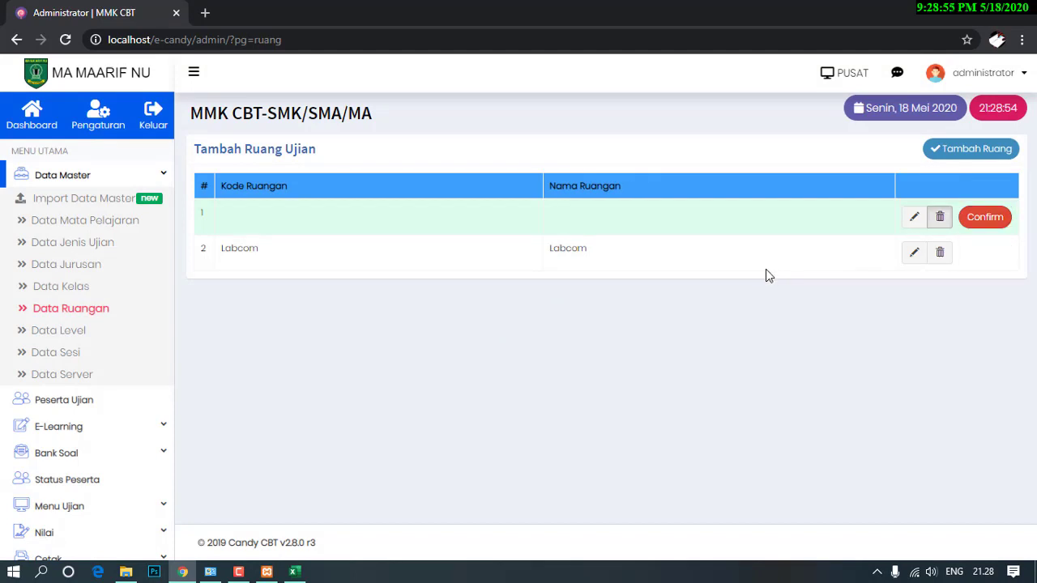
pyautogui.click(984, 218)
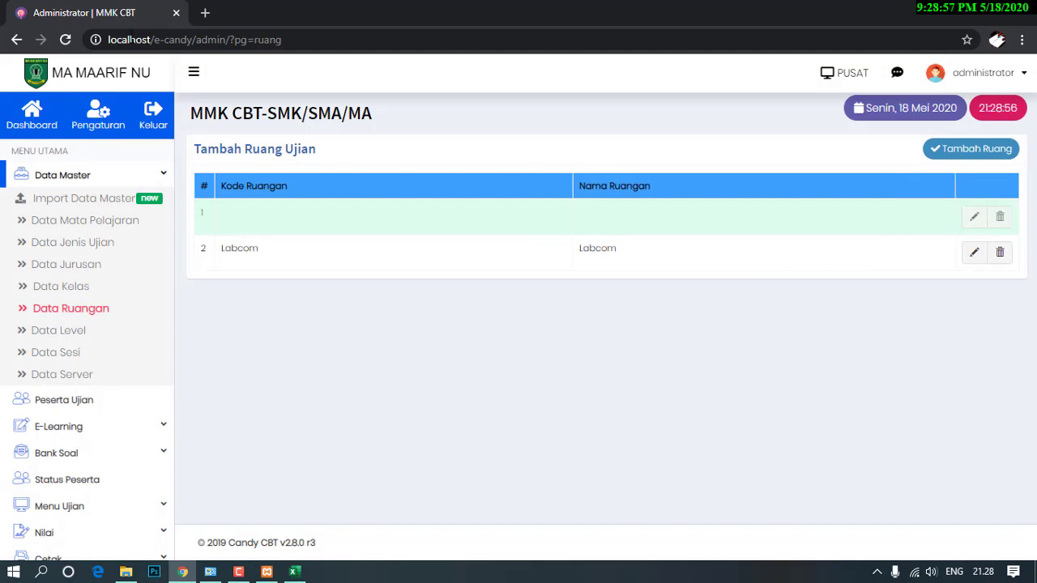
pyautogui.click(65, 39)
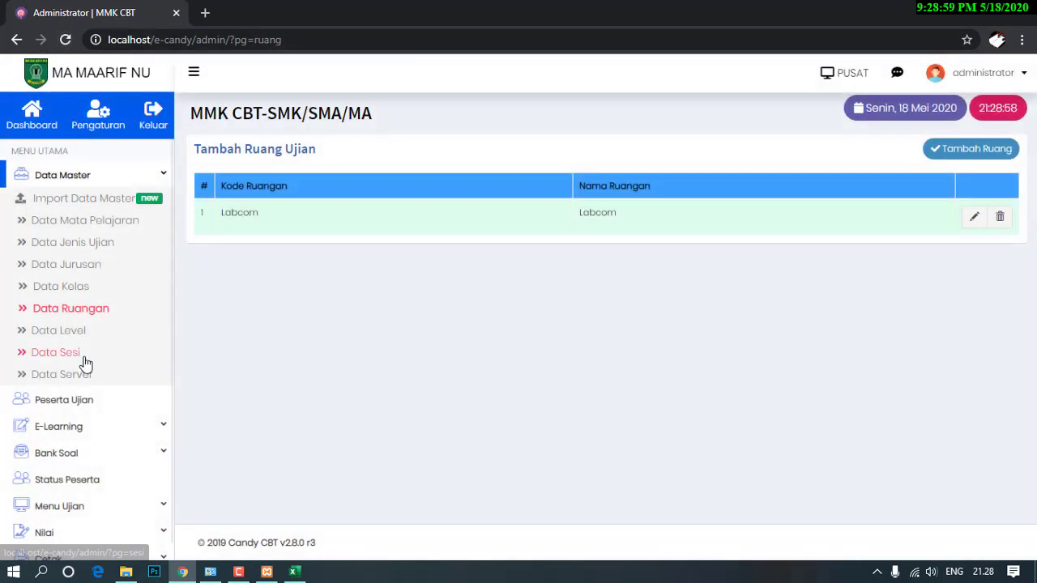
pyautogui.click(64, 334)
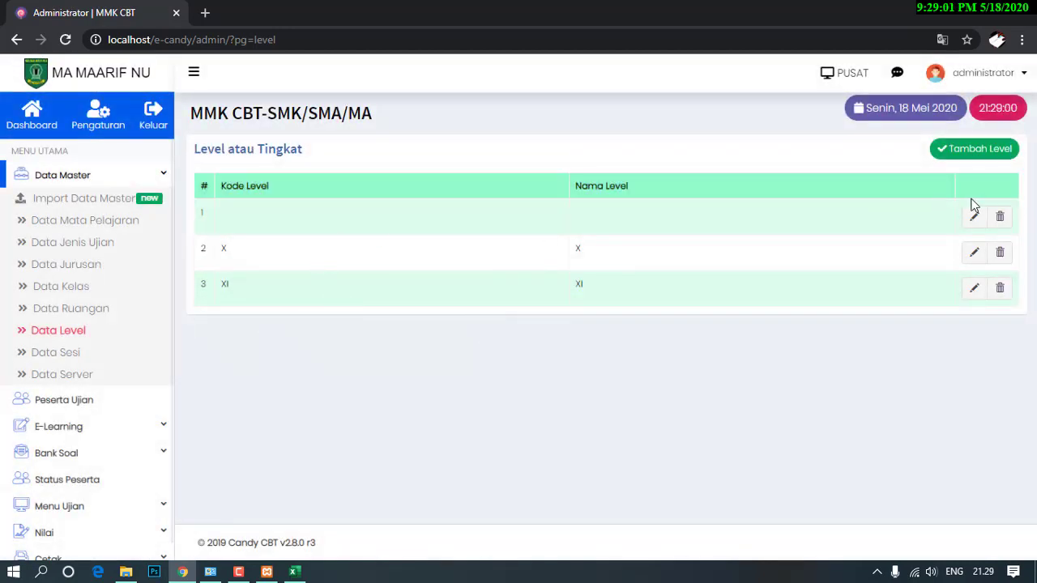
pyautogui.click(999, 217)
pyautogui.click(982, 221)
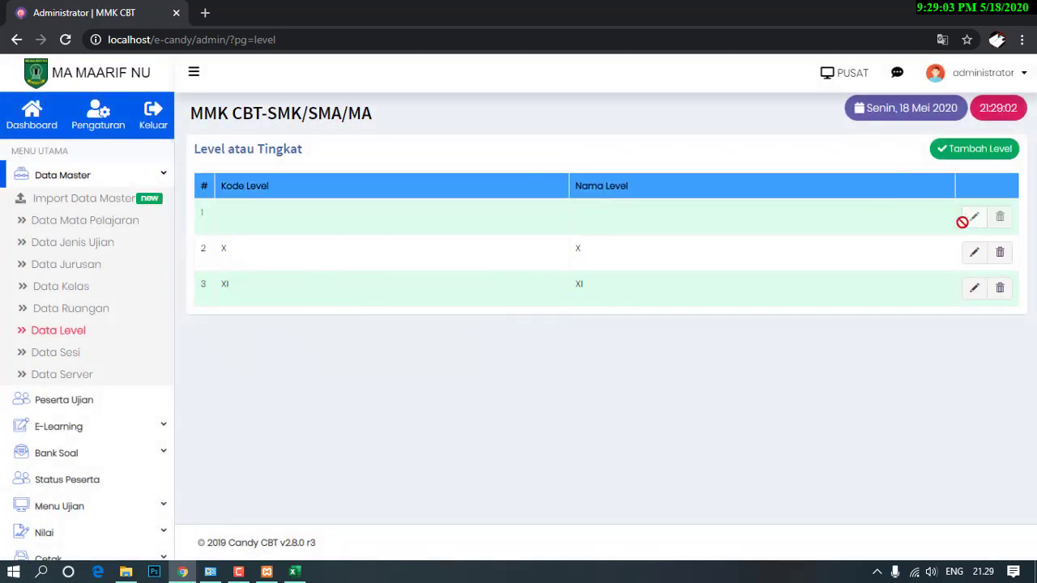
# Delete the blank session and server entries, then go to Bank Soal > Daftar Soal.
pyautogui.click(72, 362)
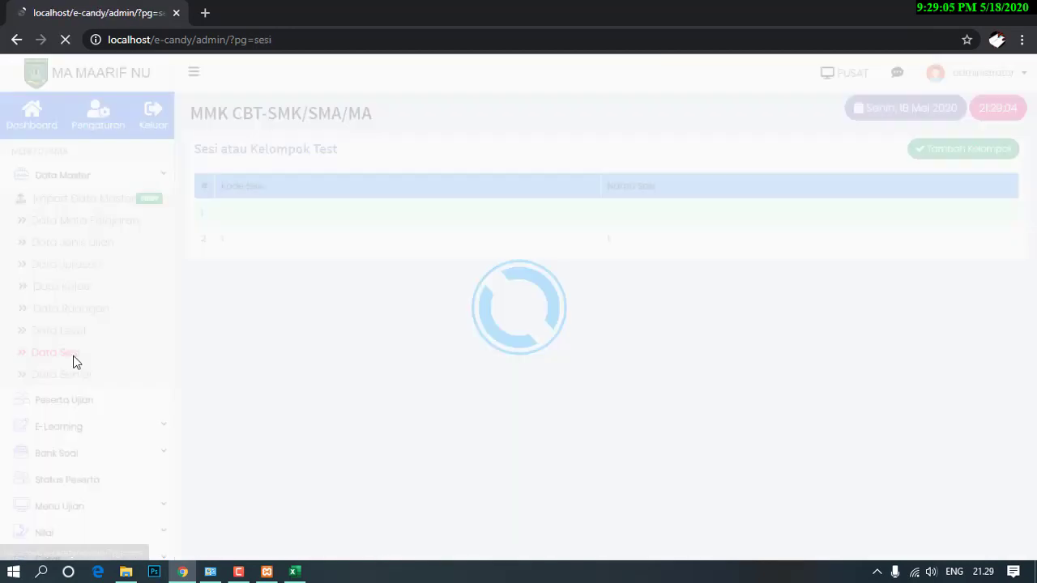
pyautogui.click(999, 217)
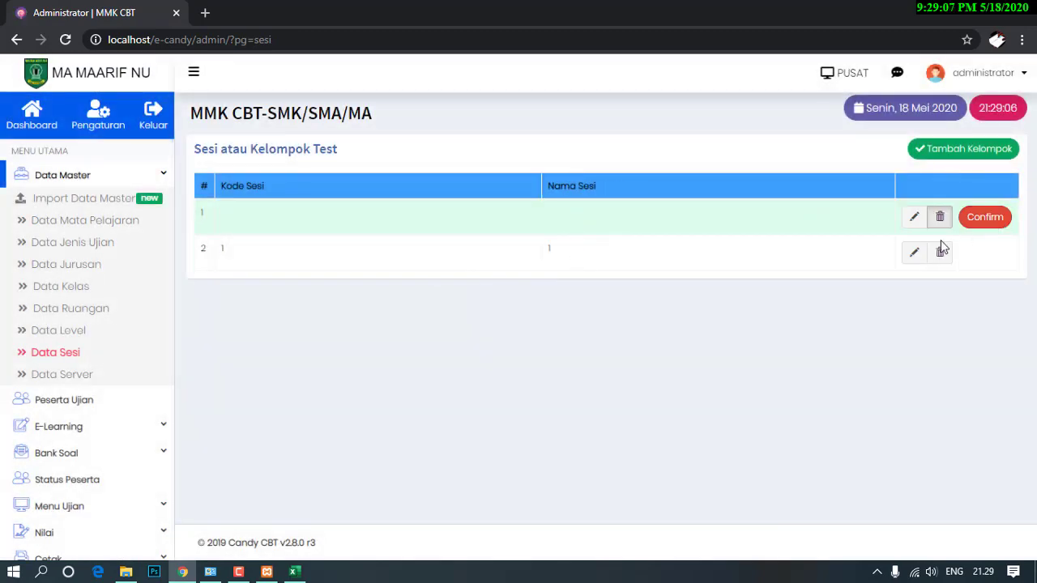
pyautogui.click(988, 220)
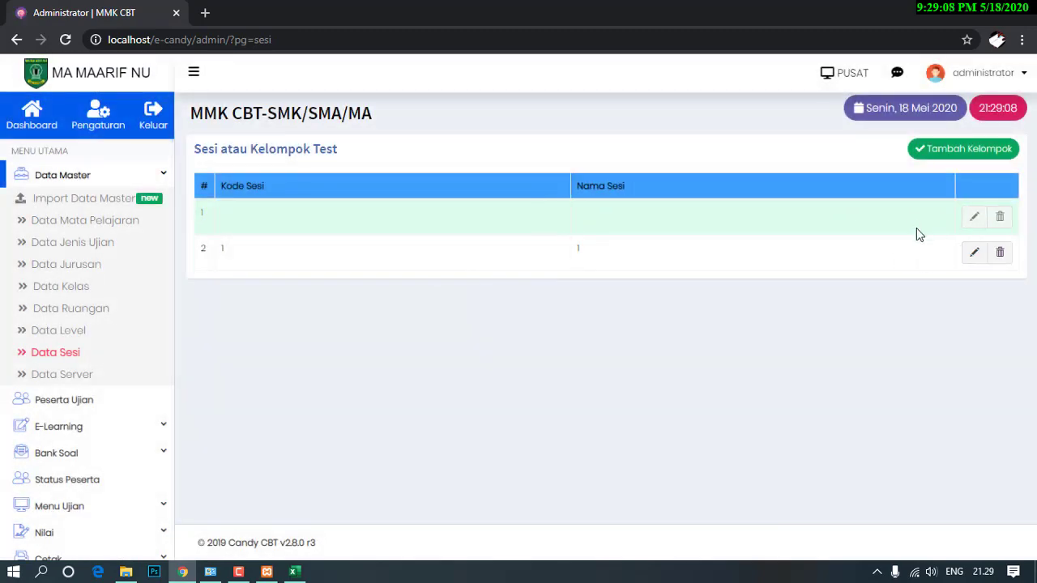
pyautogui.click(81, 375)
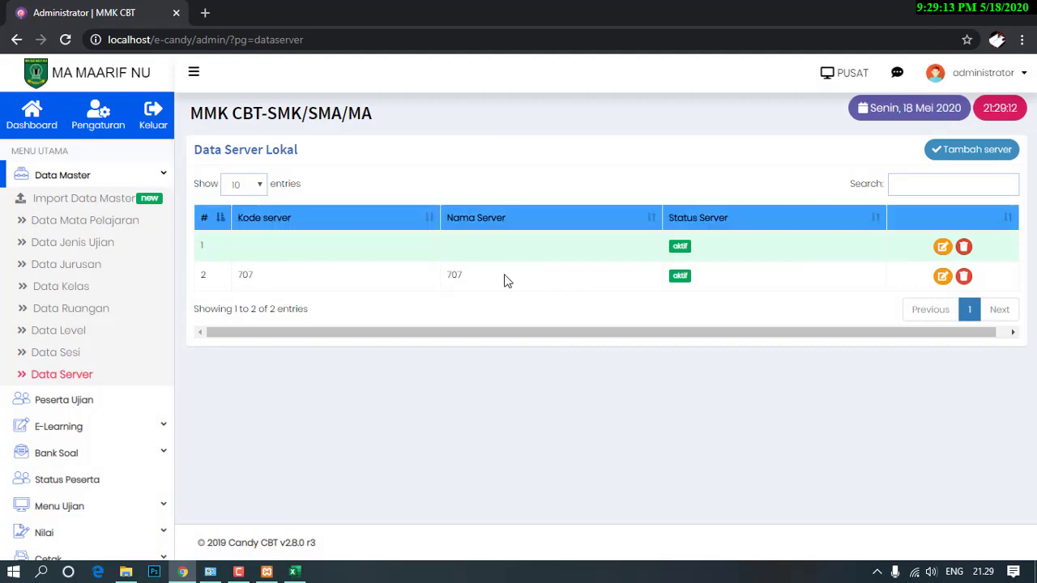
pyautogui.click(963, 248)
pyautogui.click(659, 221)
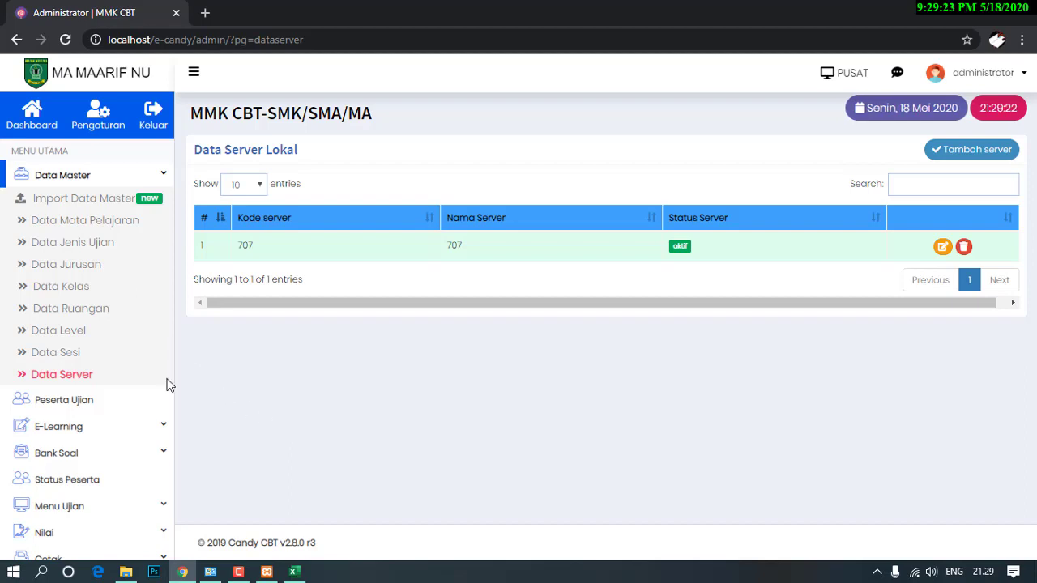
pyautogui.scroll(-1, 111, 389)
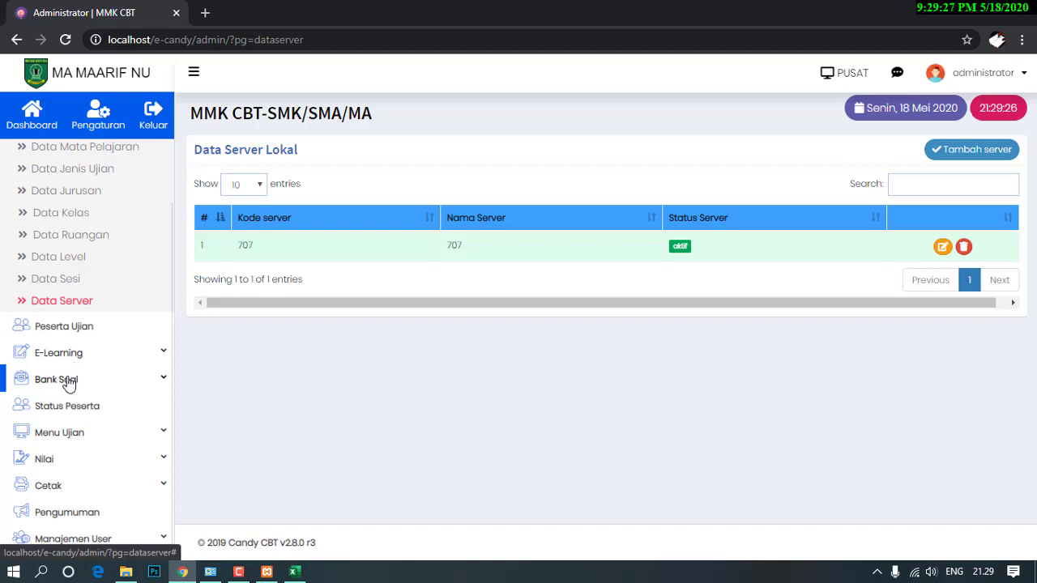
pyautogui.click(72, 380)
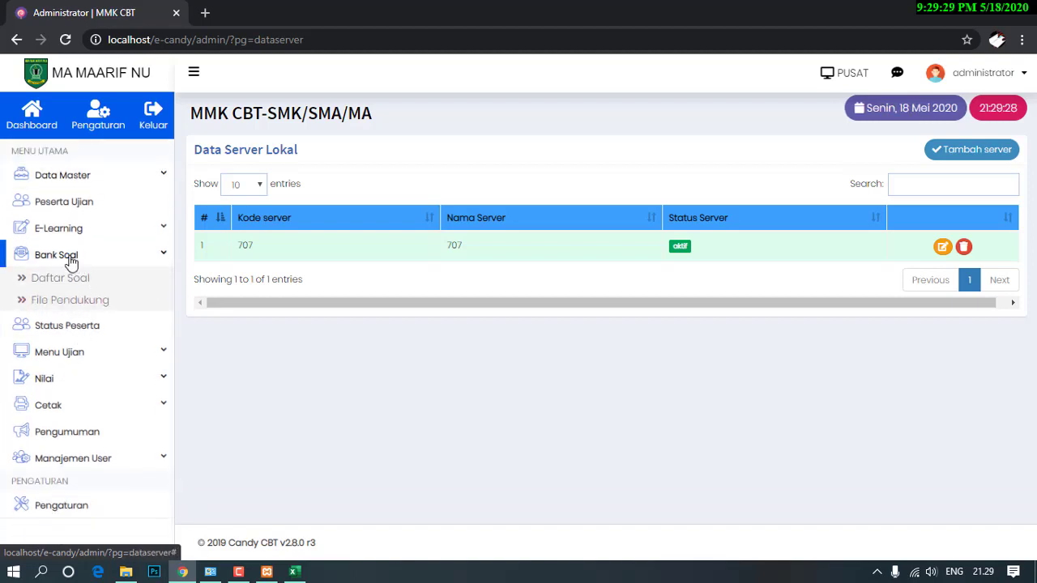
pyautogui.click(55, 281)
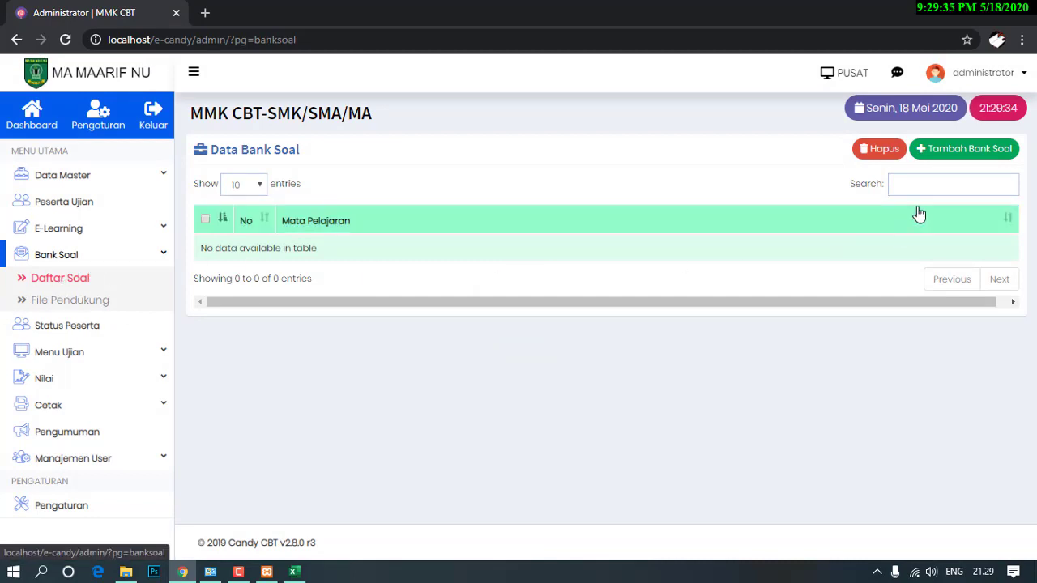
# Start a new question bank coded BINDO10 with subject BAHASA INDONESIA.
pyautogui.click(960, 154)
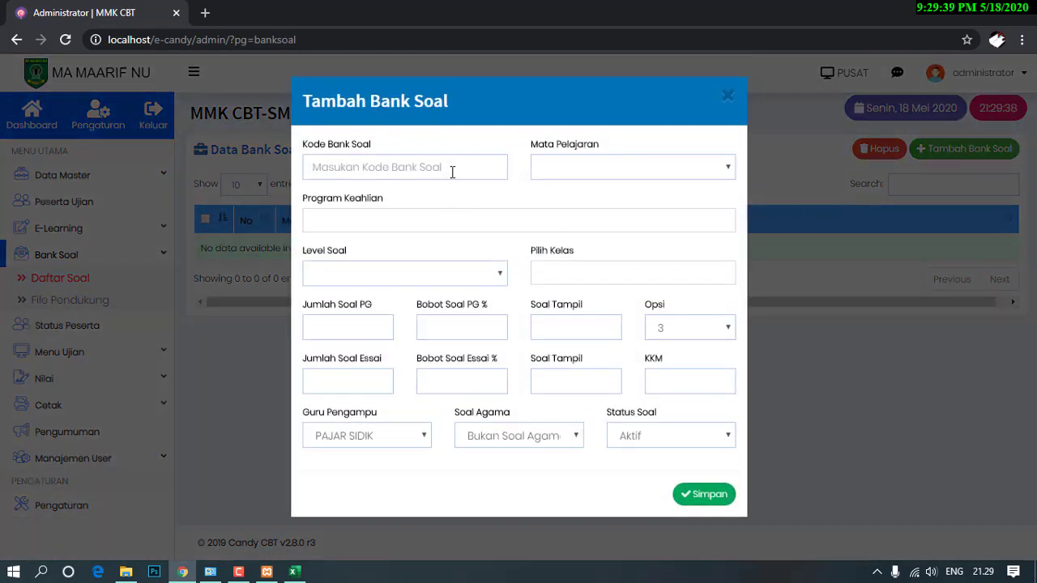
pyautogui.click(452, 172)
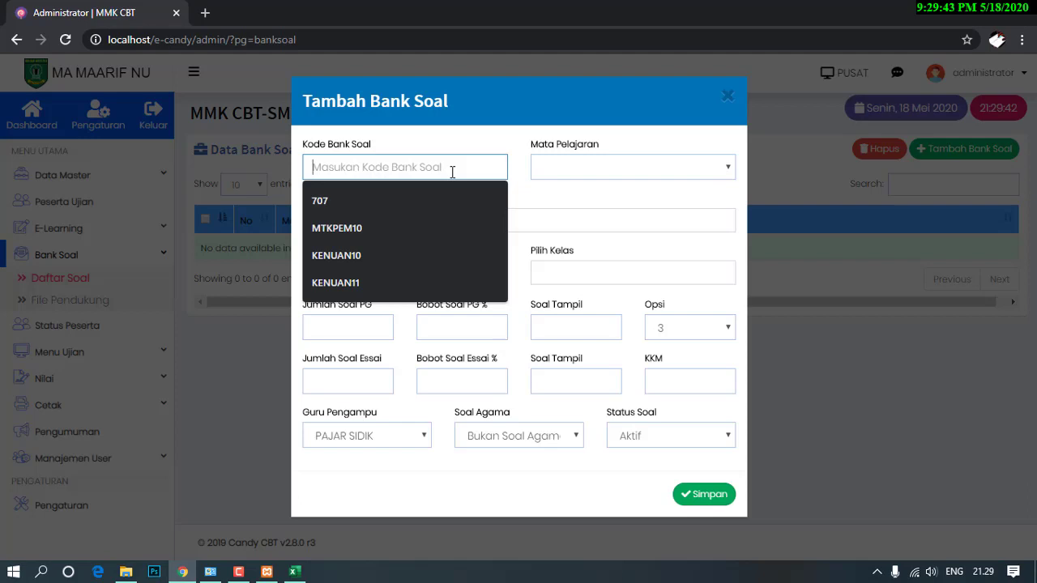
pyautogui.write('BINDO10')
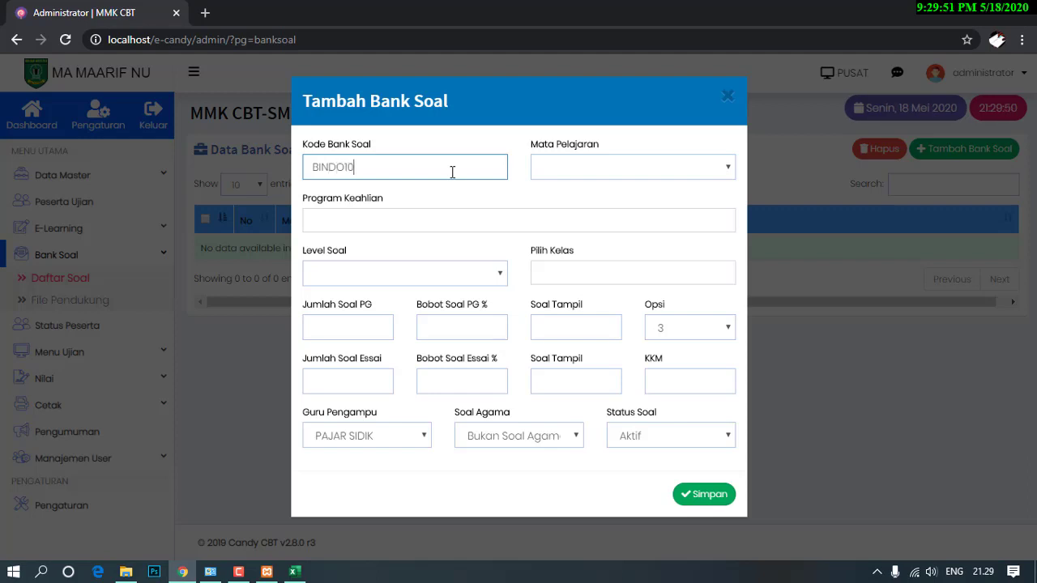
pyautogui.press('Tab')
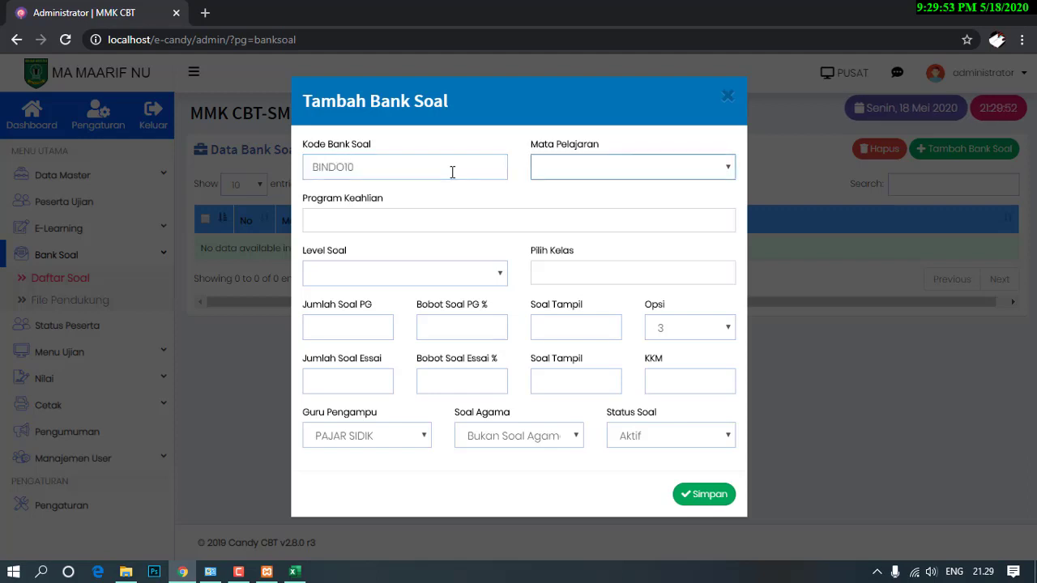
pyautogui.click(704, 169)
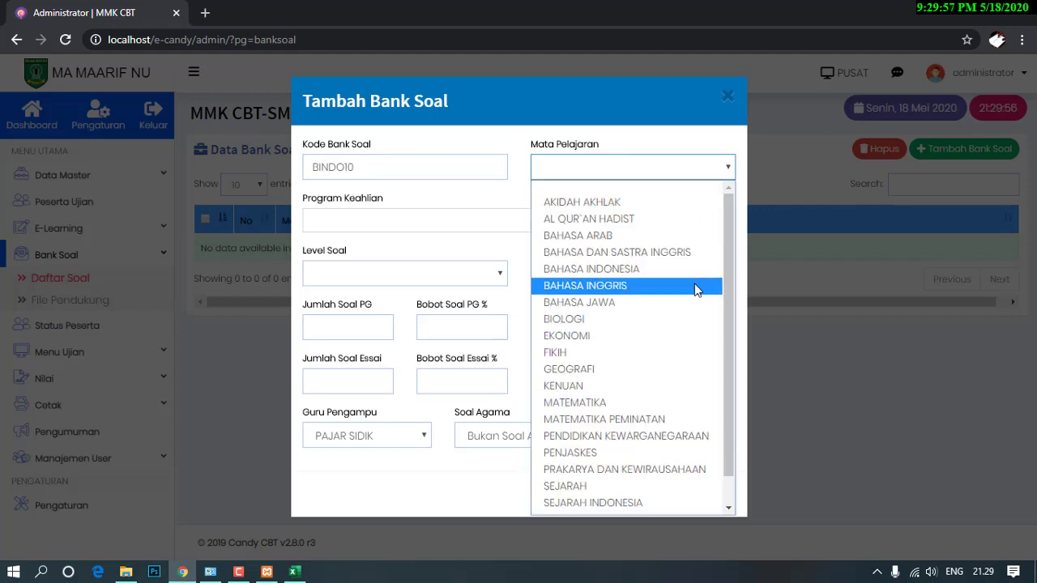
pyautogui.scroll(-1, 707, 366)
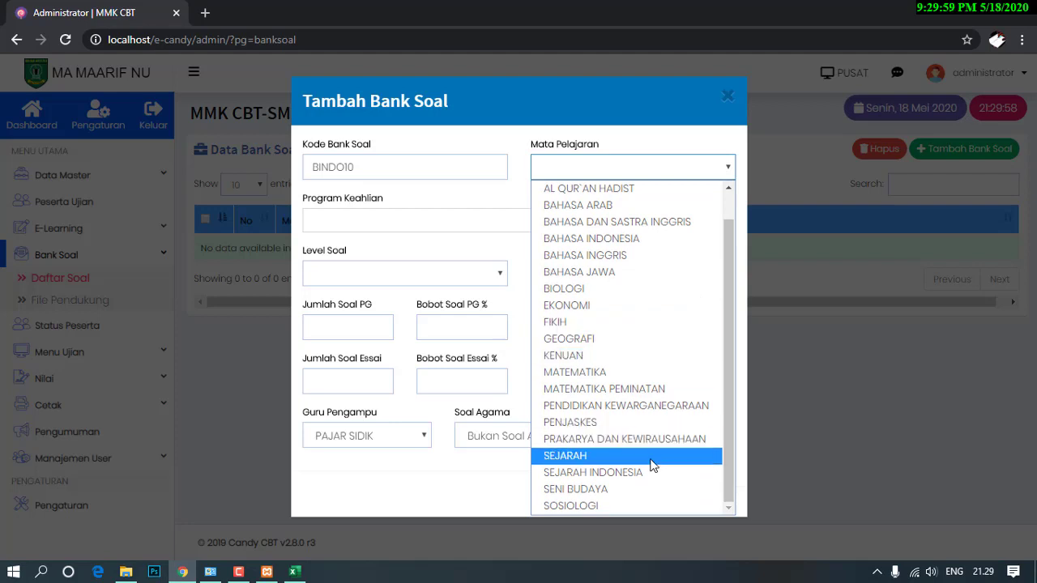
pyautogui.click(597, 238)
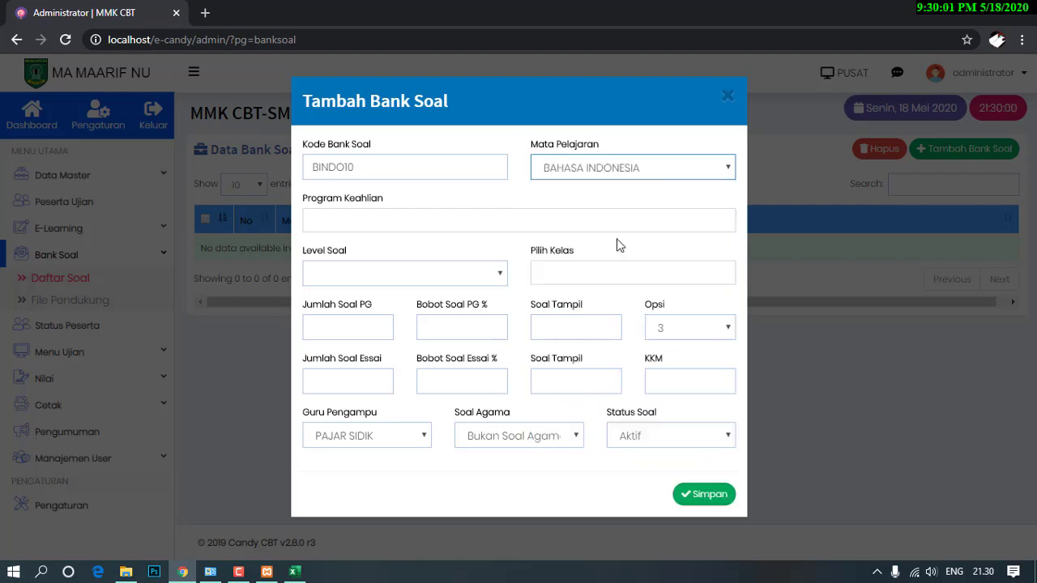
# Assign program IPS, level X and classes XA and XB to the bank.
pyautogui.click(420, 221)
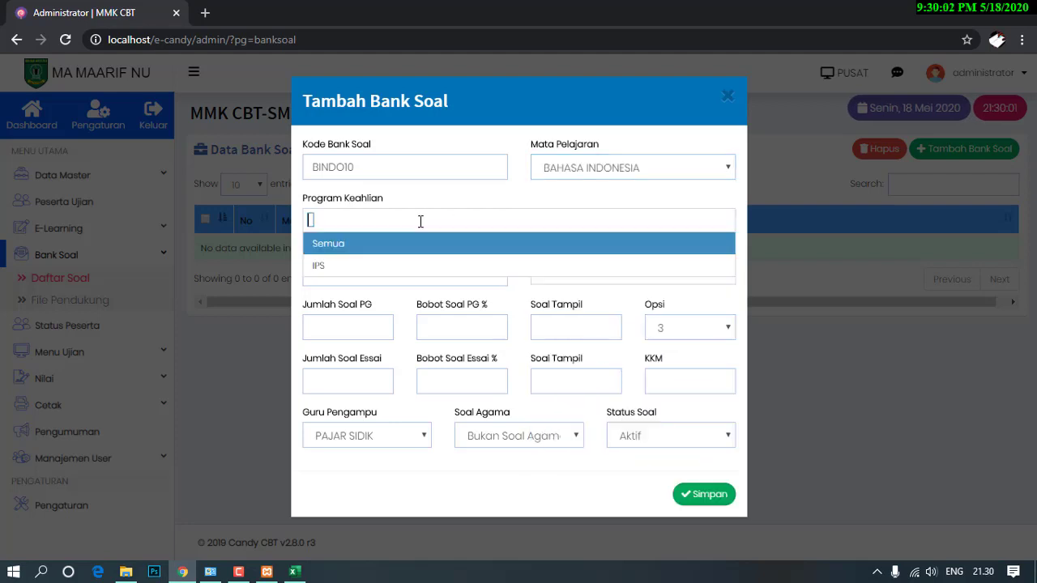
pyautogui.click(335, 265)
pyautogui.click(366, 272)
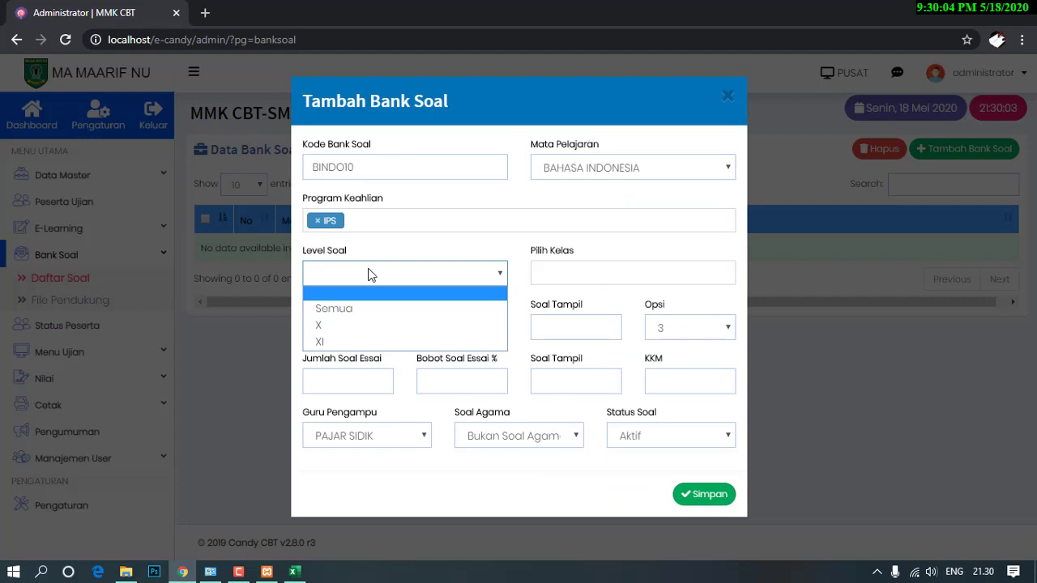
pyautogui.click(347, 325)
pyautogui.click(581, 267)
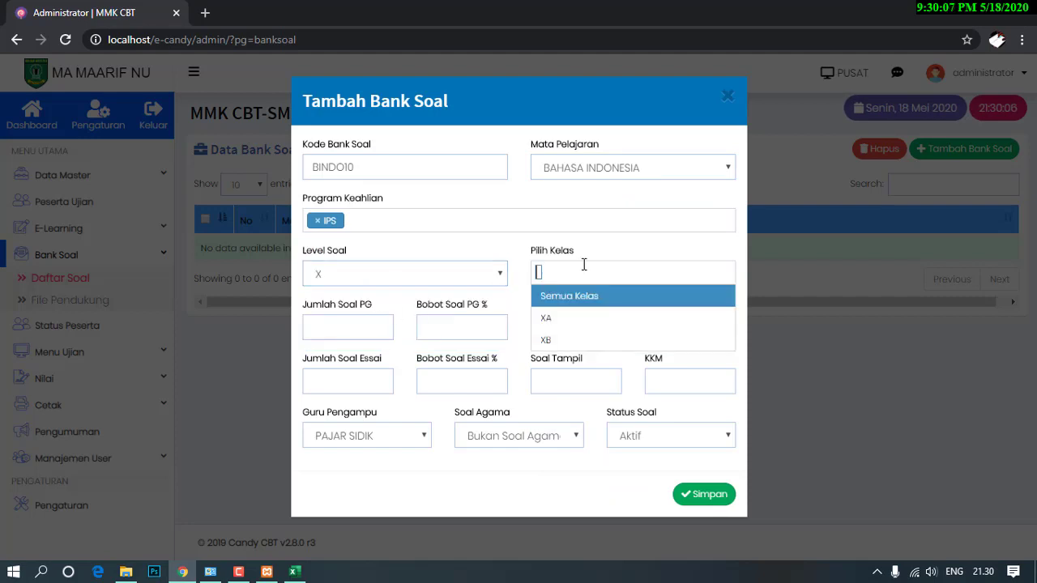
pyautogui.click(551, 316)
pyautogui.click(616, 279)
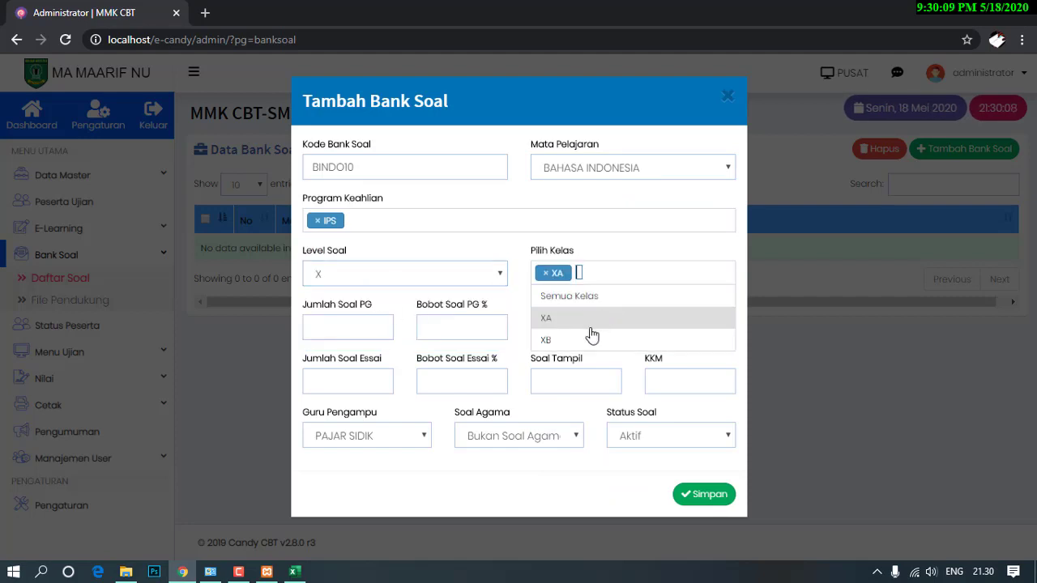
pyautogui.click(592, 341)
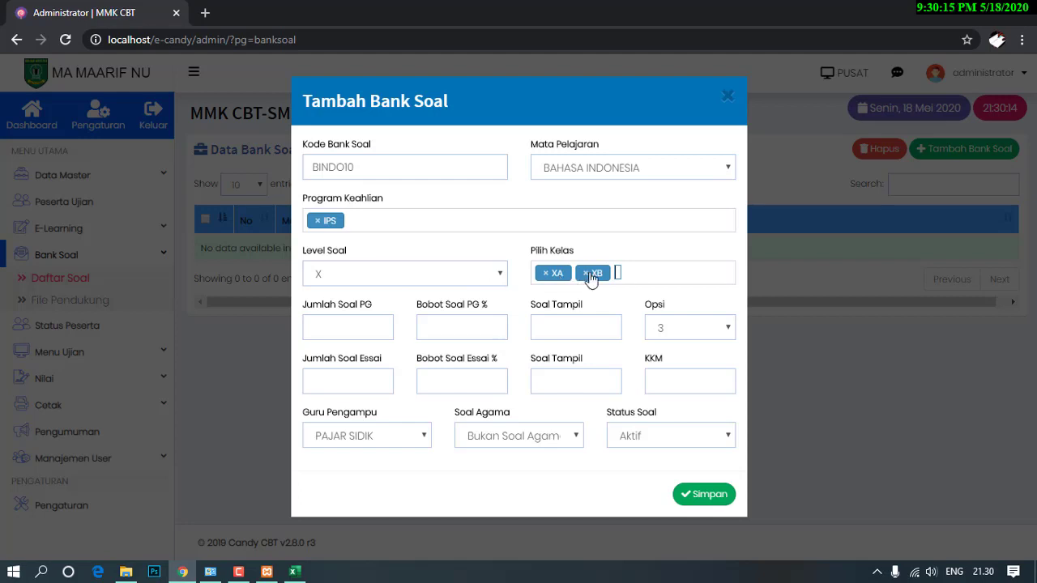
# Set 40 multiple-choice questions weighted 100% with 5 answer options.
pyautogui.click(352, 328)
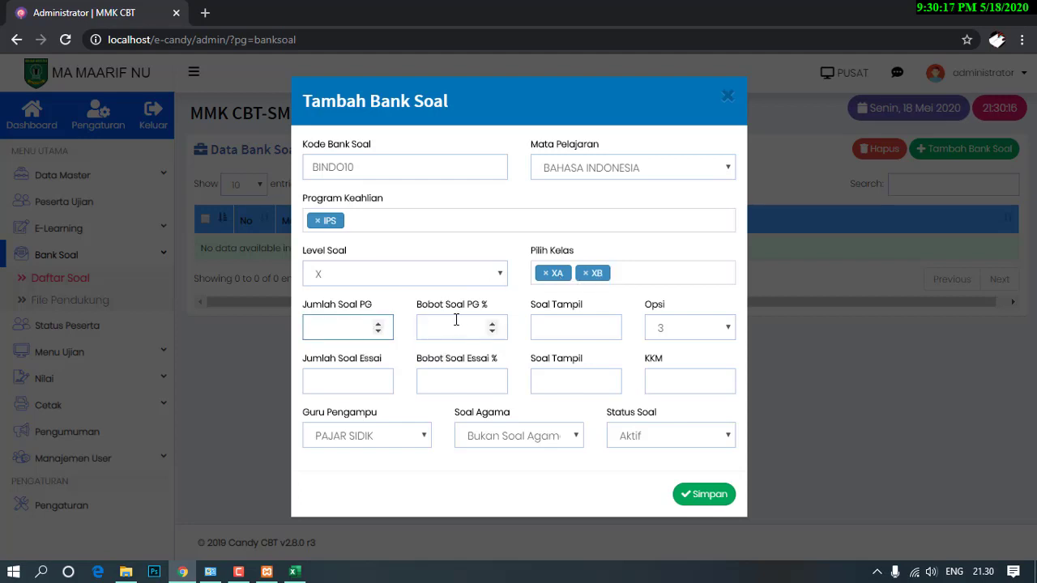
pyautogui.write('40')
pyautogui.click(454, 324)
pyautogui.write('1')
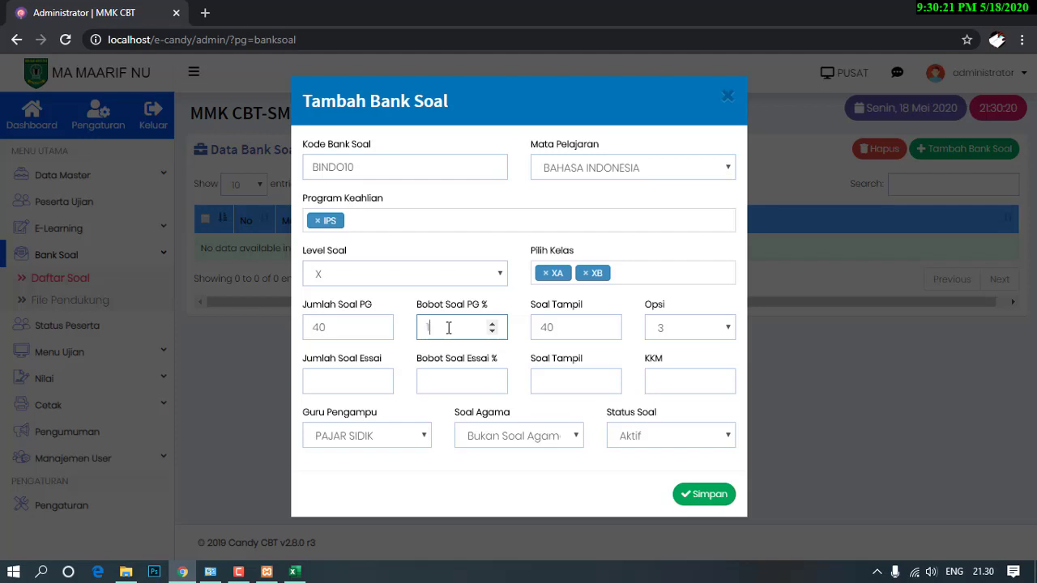
pyautogui.write('00')
pyautogui.click(698, 334)
pyautogui.click(680, 381)
# Set 0 essay questions at 0% weight, KKM 70, keeping the current teacher.
pyautogui.click(334, 384)
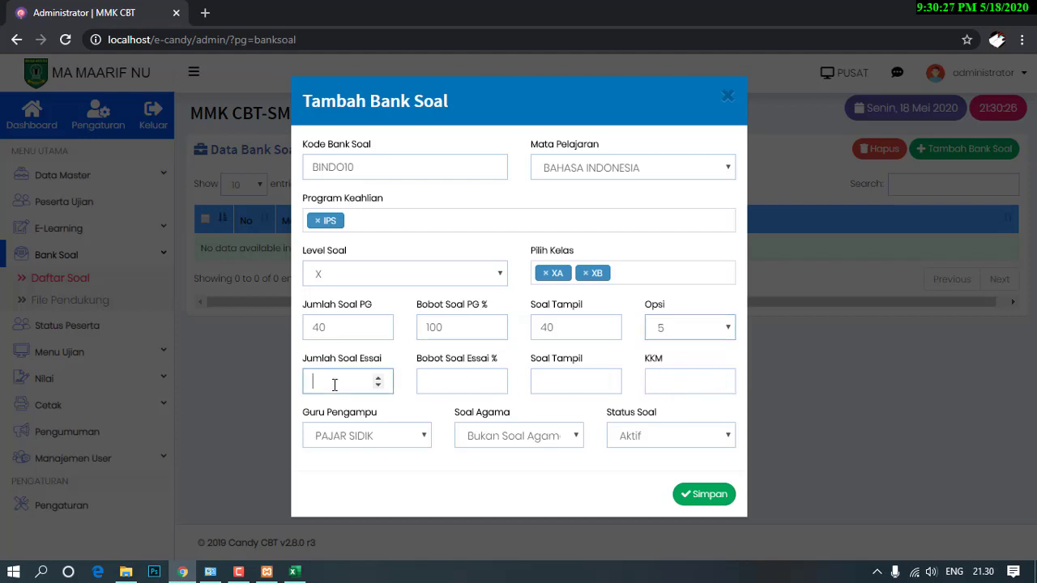
pyautogui.write('0')
pyautogui.click(425, 381)
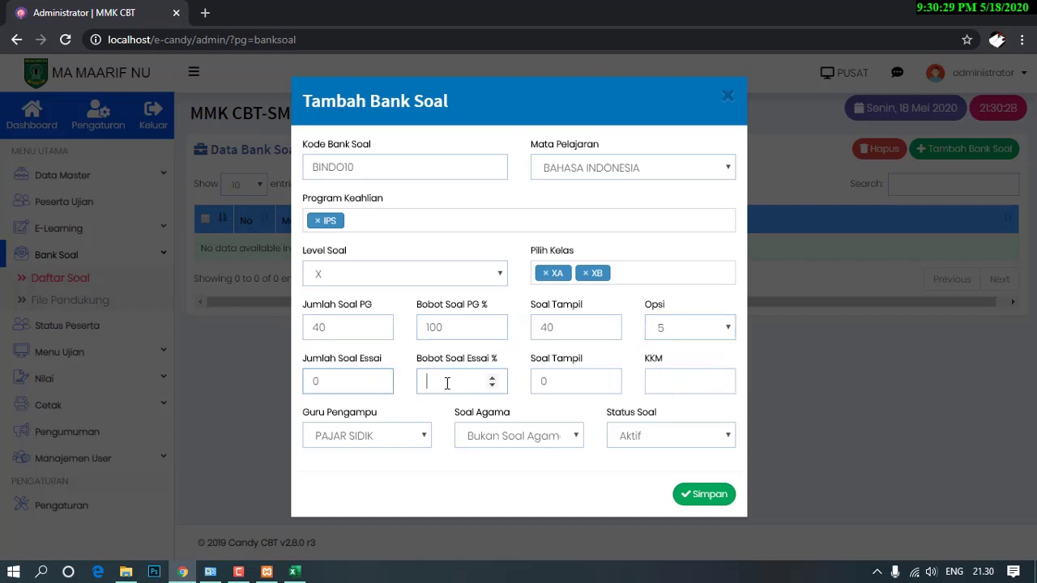
pyautogui.write('0')
pyautogui.click(676, 381)
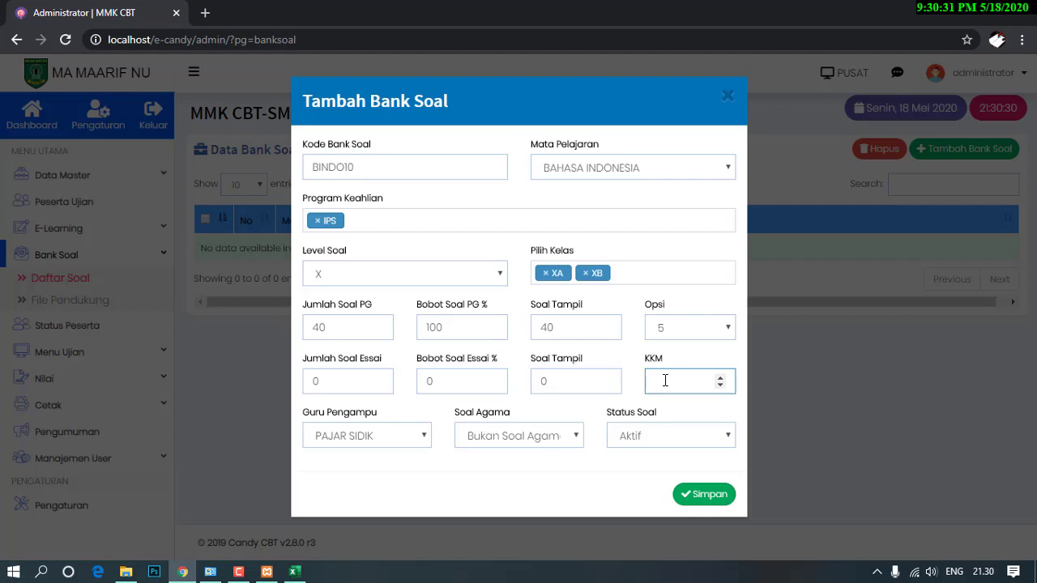
pyautogui.write('70')
pyautogui.click(425, 435)
pyautogui.click(422, 434)
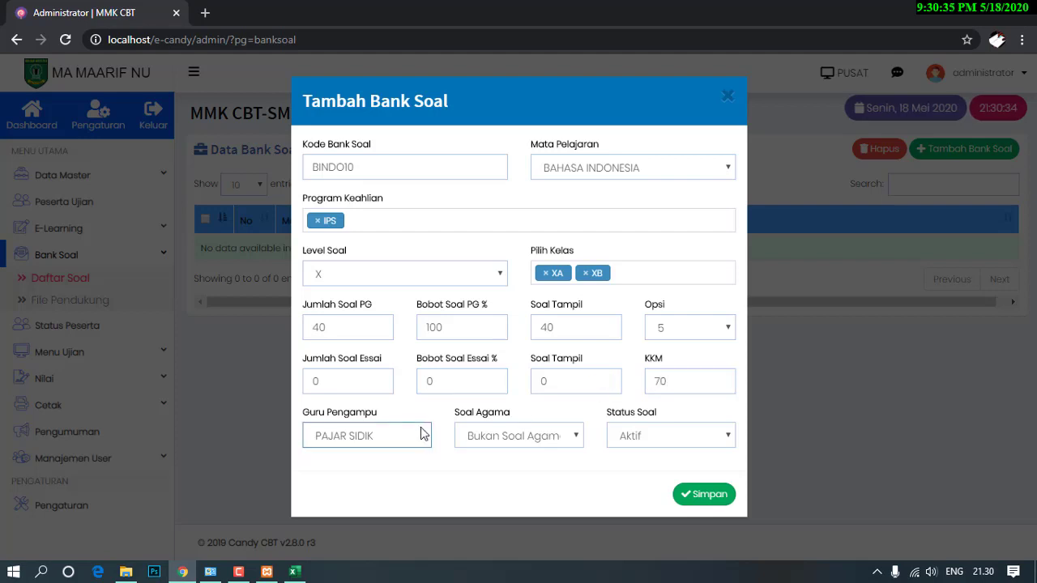
# Close the Tambah Bank Soal form unsaved and go to Manajemen User > Data Guru.
pyautogui.click(727, 98)
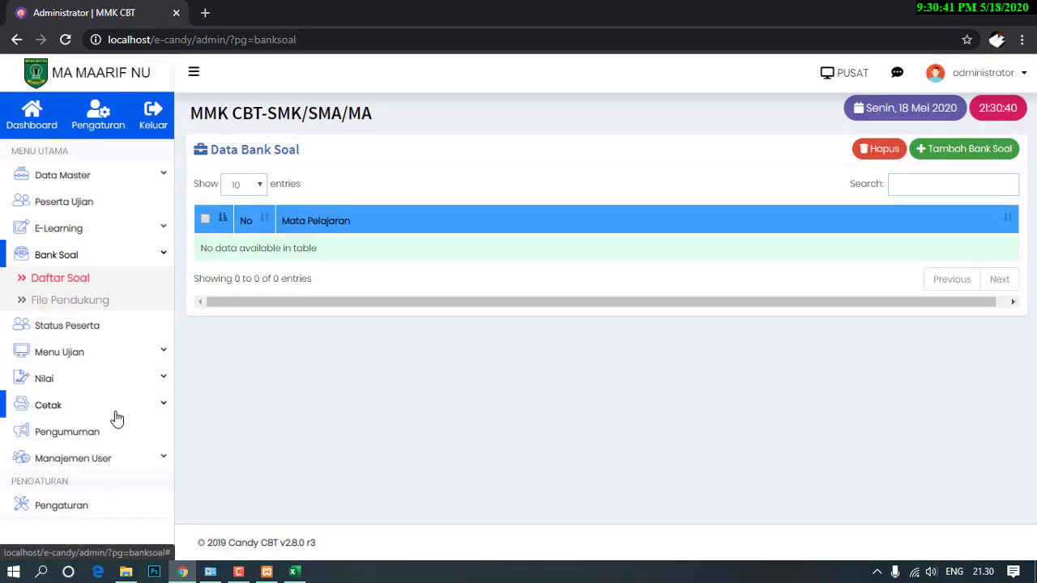
pyautogui.click(74, 460)
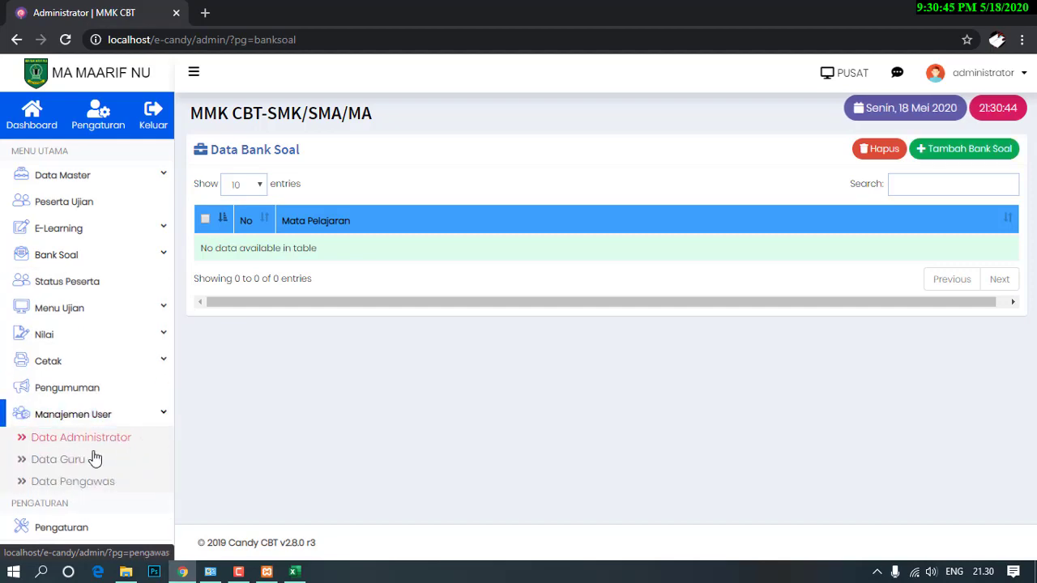
pyautogui.click(55, 464)
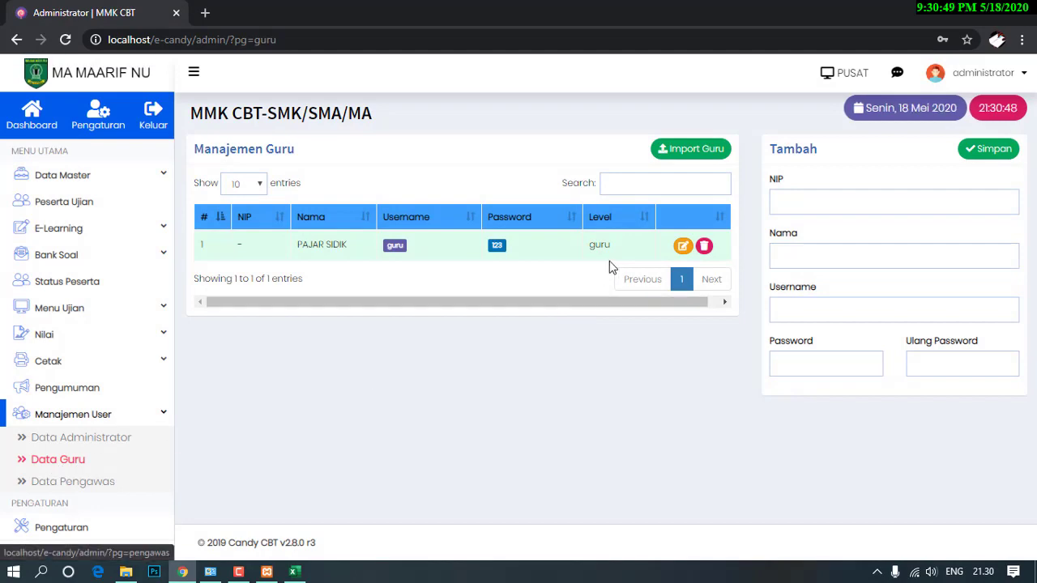
# Delete the only teacher and import importdataguru.xls, giving 18 teachers with 0 failures.
pyautogui.click(704, 245)
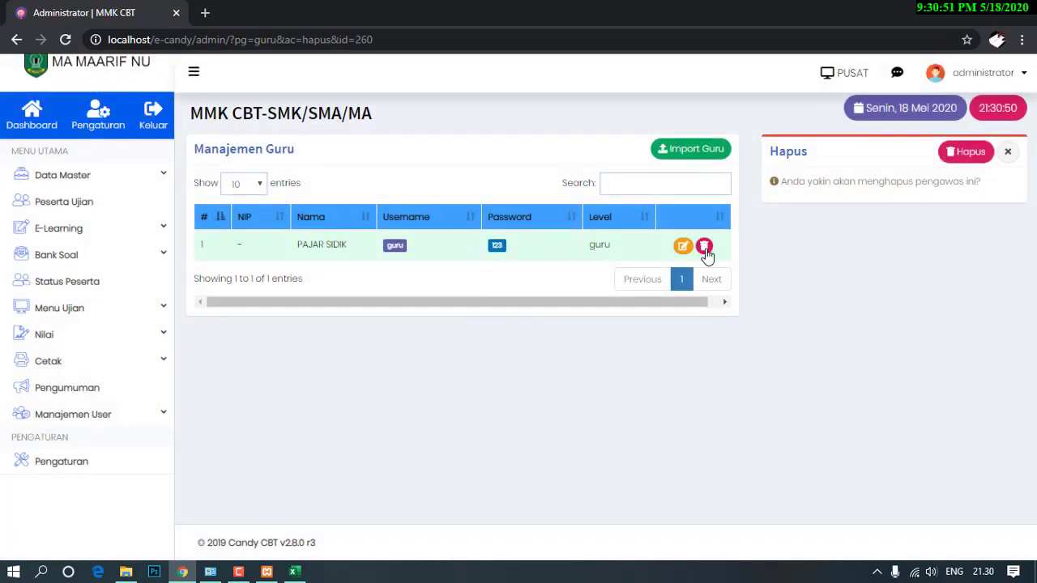
pyautogui.click(975, 153)
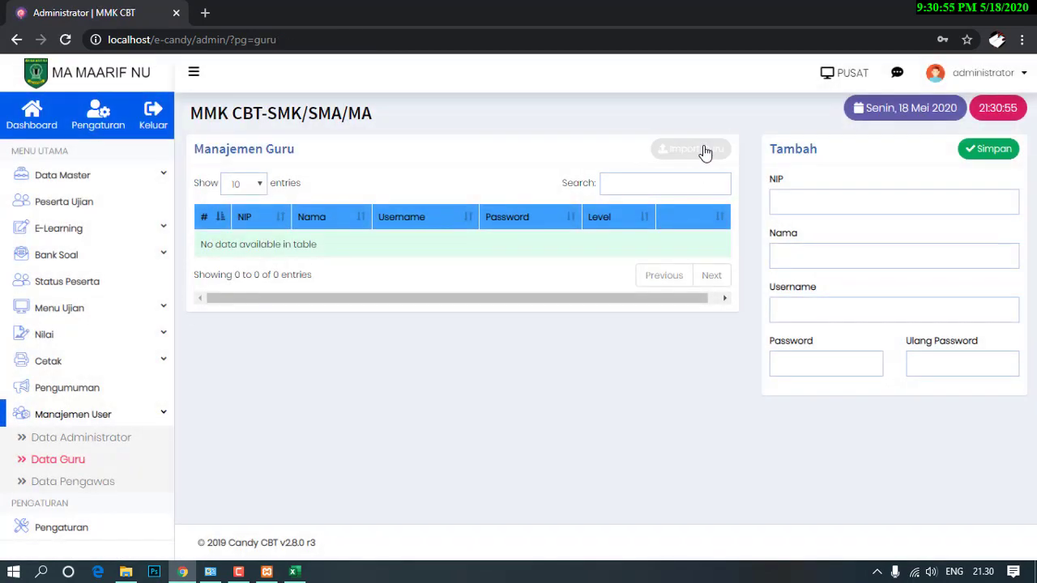
pyautogui.click(701, 150)
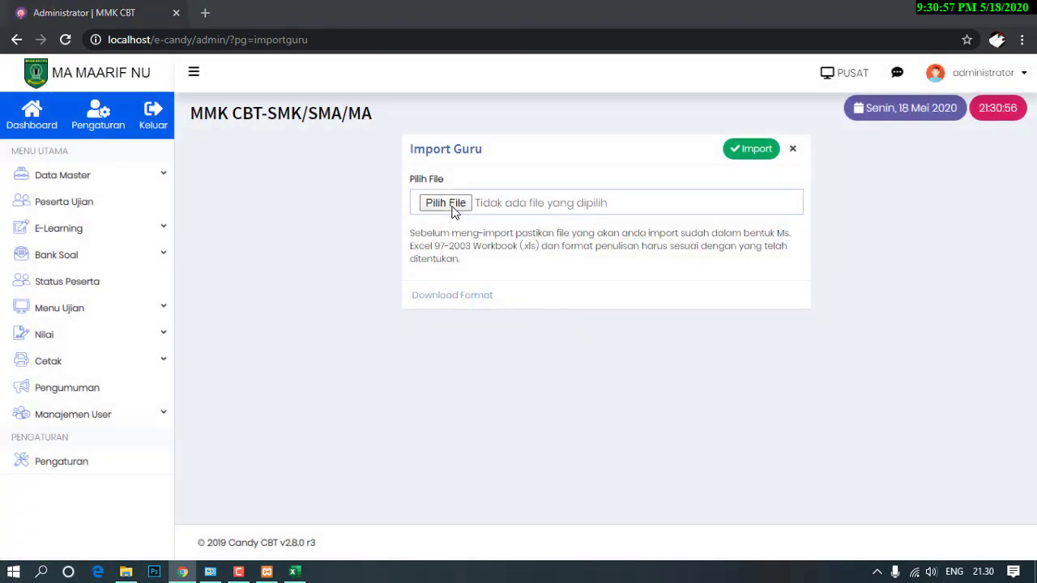
pyautogui.click(445, 204)
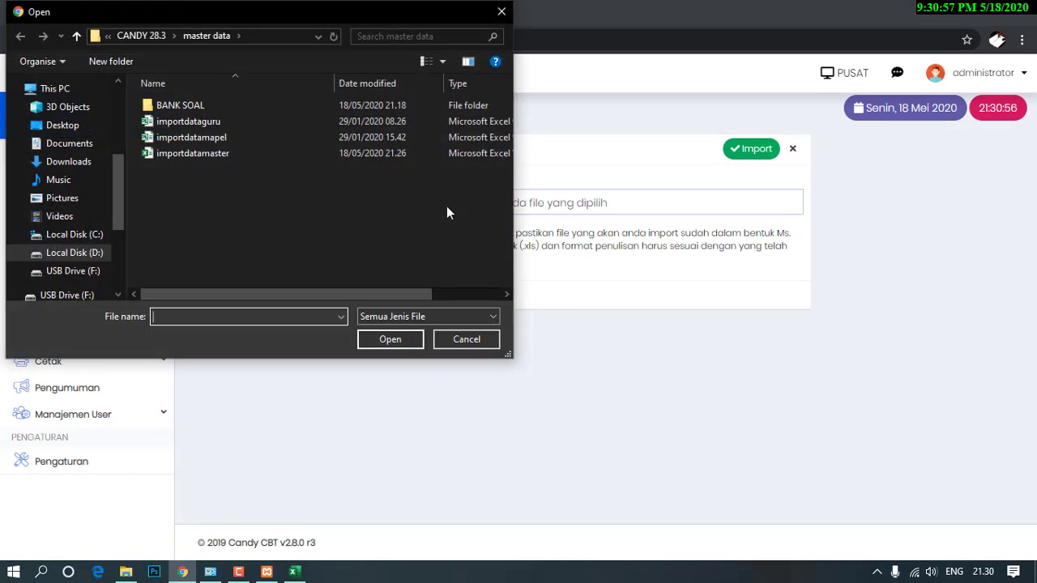
pyautogui.click(159, 124)
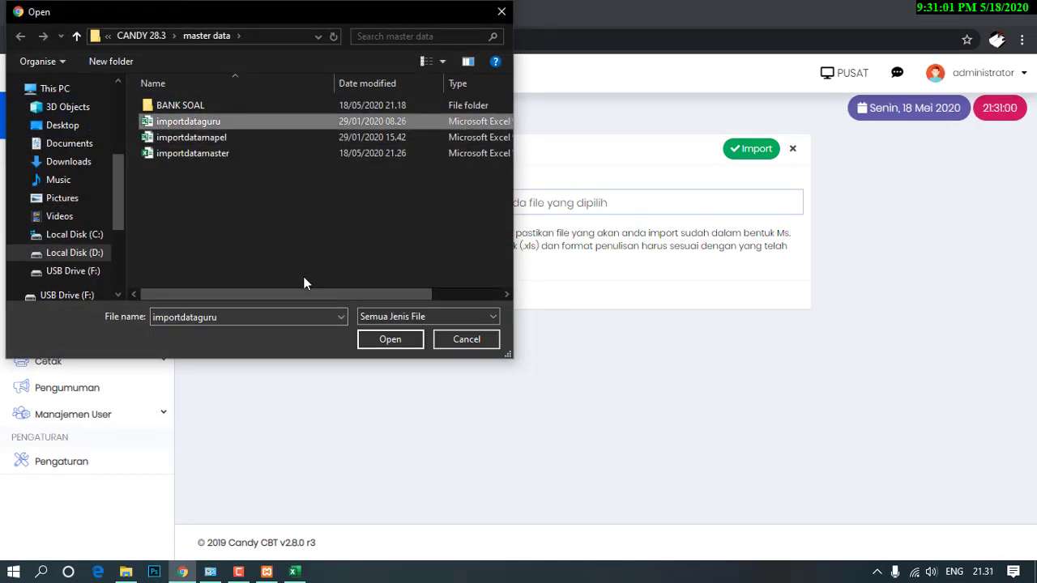
pyautogui.click(369, 340)
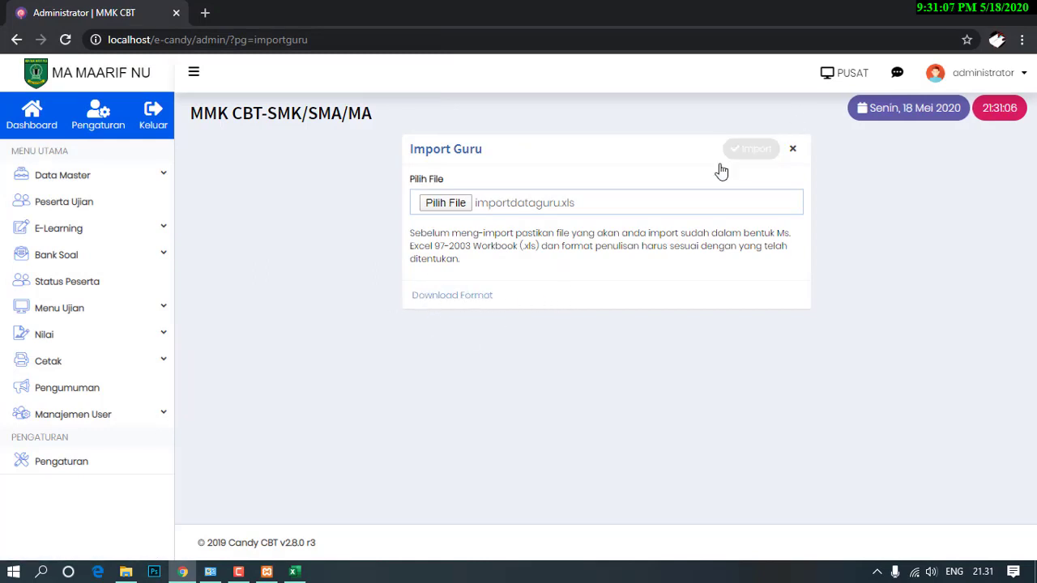
pyautogui.click(762, 150)
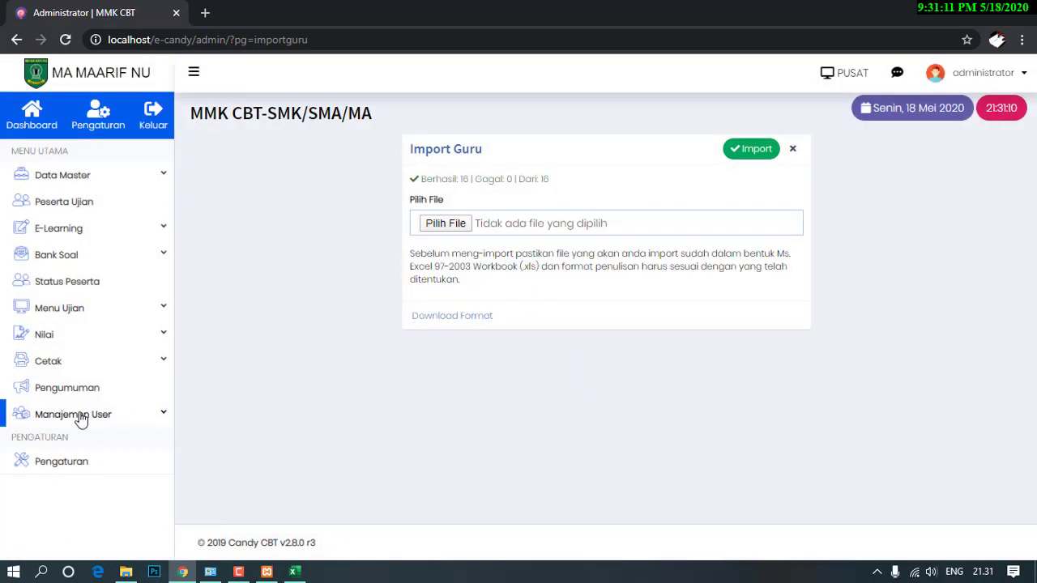
pyautogui.click(81, 416)
pyautogui.click(62, 459)
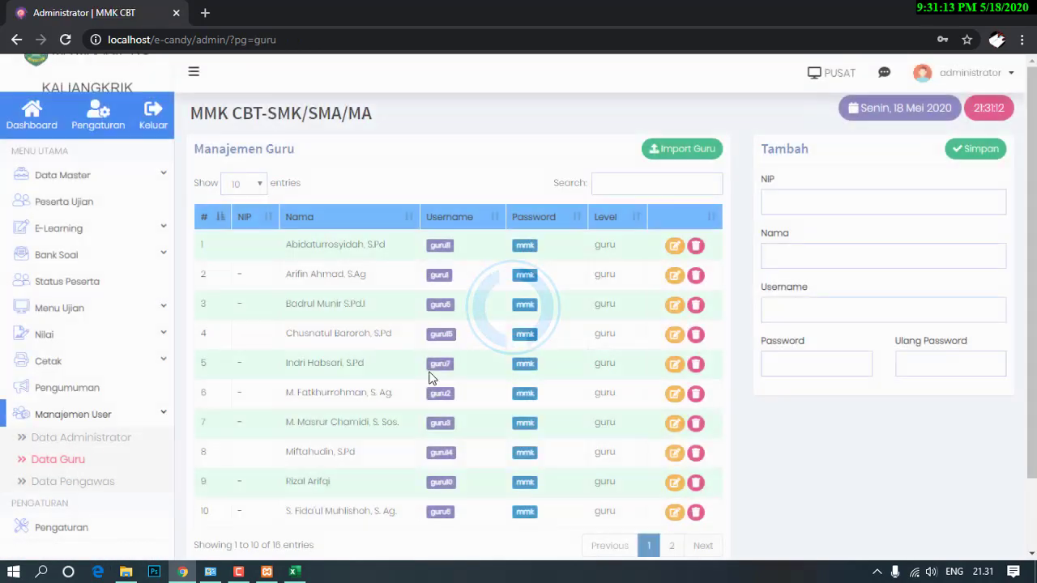
pyautogui.click(53, 257)
# Start a new question bank with code BIND and subject BAHASA INDONESIA.
pyautogui.click(54, 280)
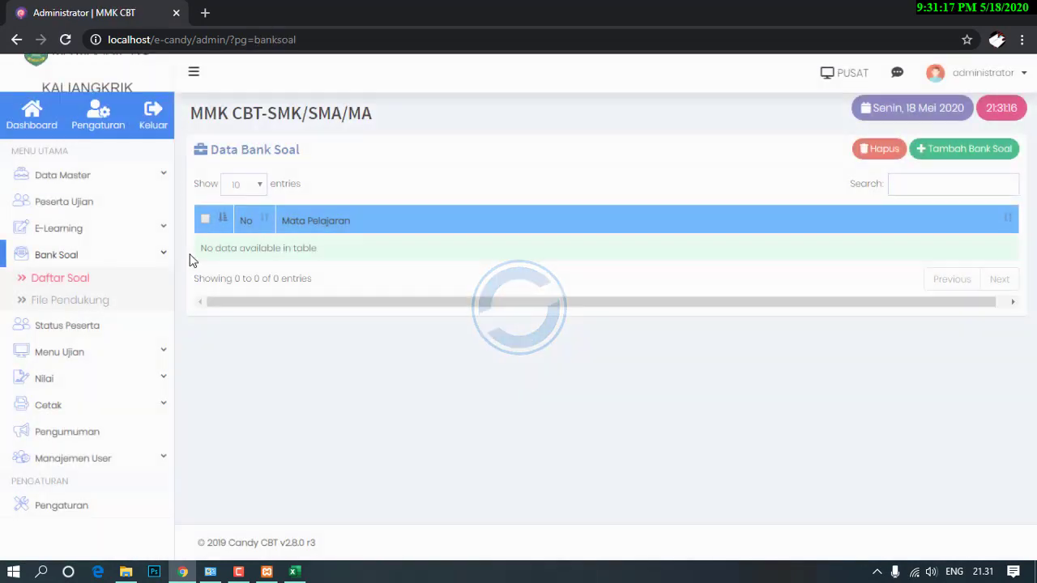
pyautogui.click(937, 150)
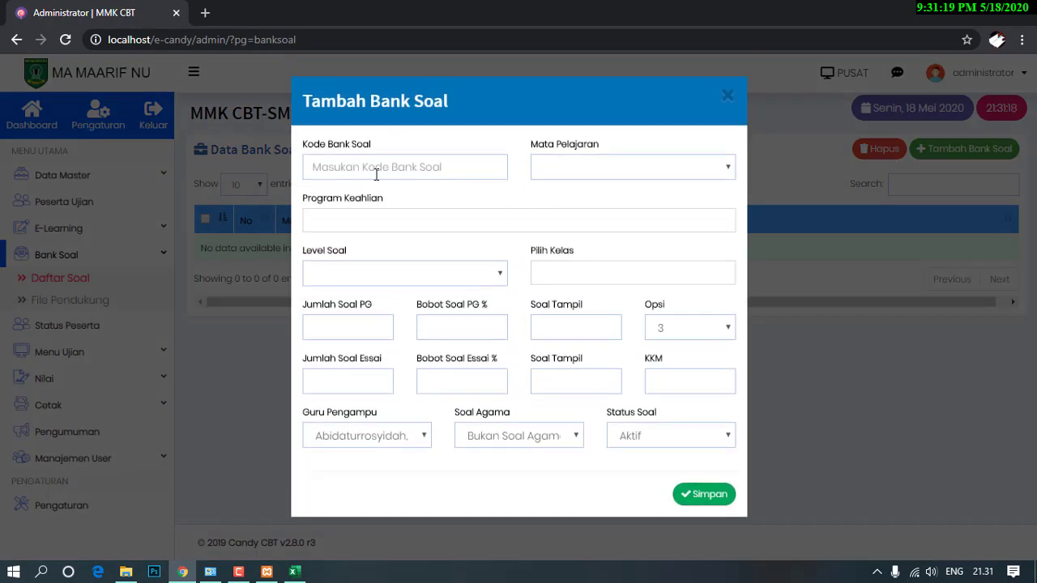
pyautogui.click(443, 157)
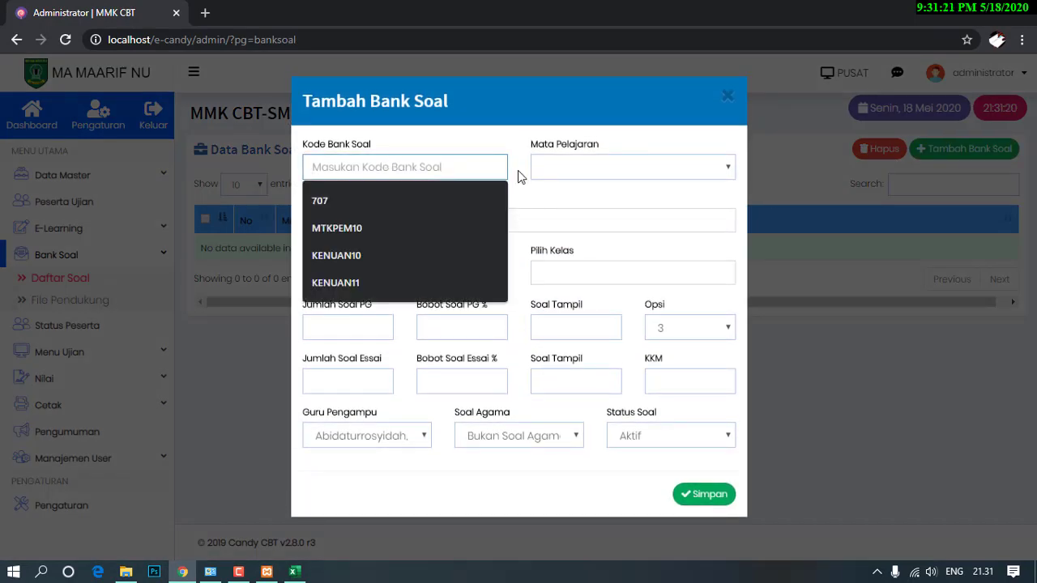
pyautogui.write('BINDOX')
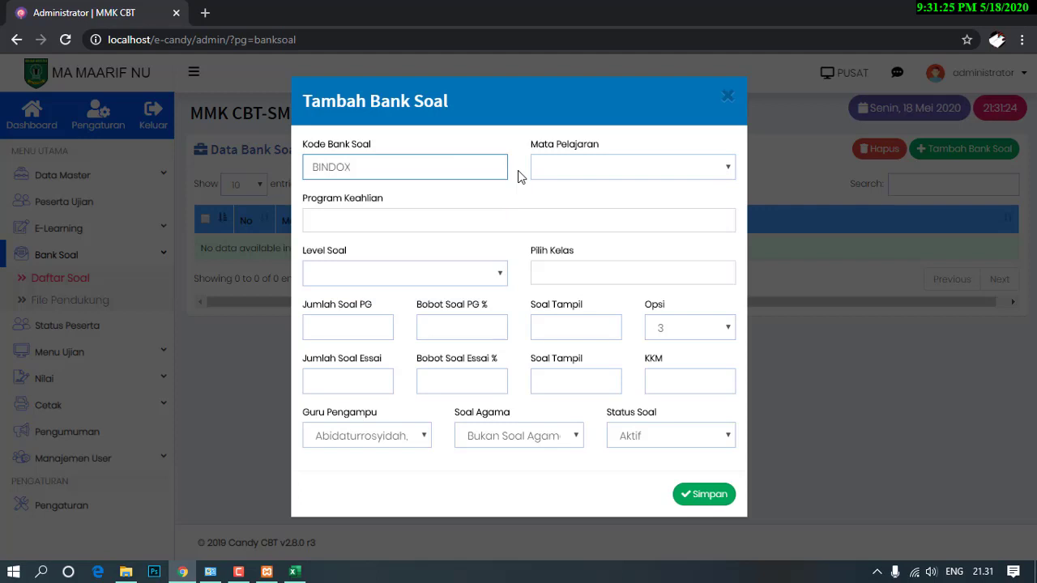
pyautogui.click(557, 173)
pyautogui.click(621, 268)
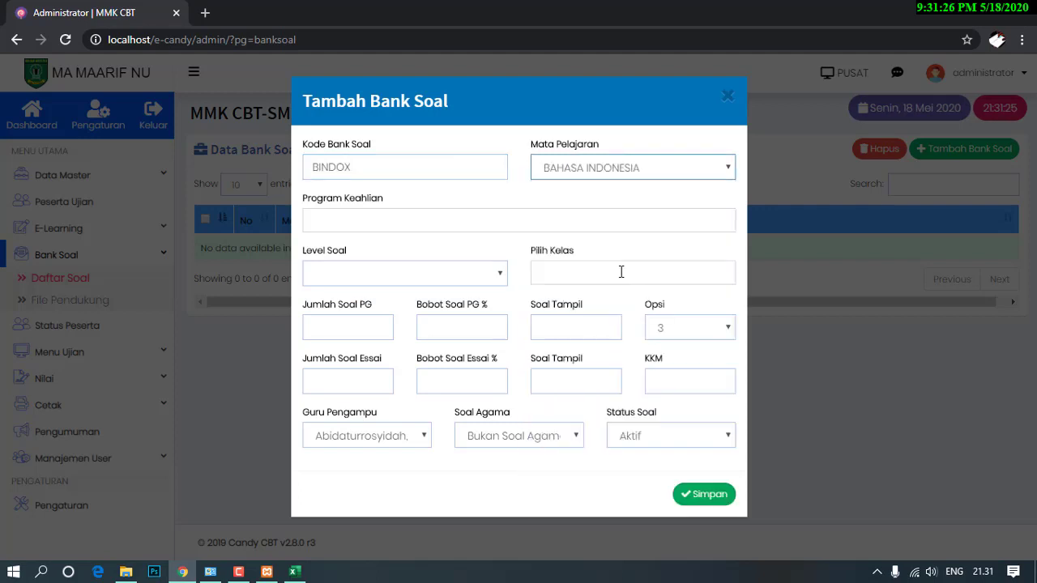
# Assign the bank to the IPS program, level X, classes XA and XB.
pyautogui.click(456, 223)
pyautogui.click(405, 263)
pyautogui.click(408, 271)
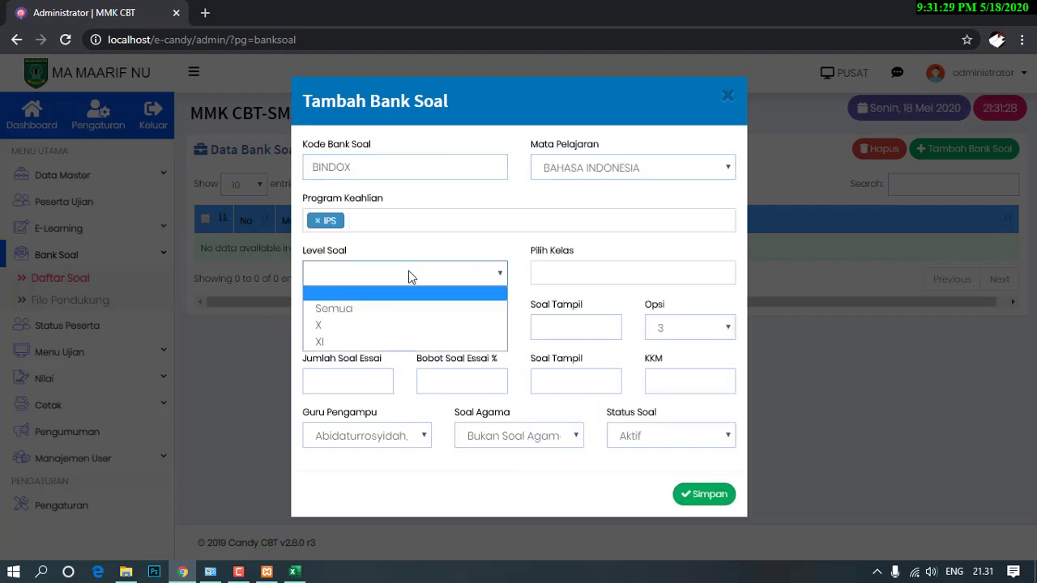
pyautogui.click(375, 322)
pyautogui.click(558, 274)
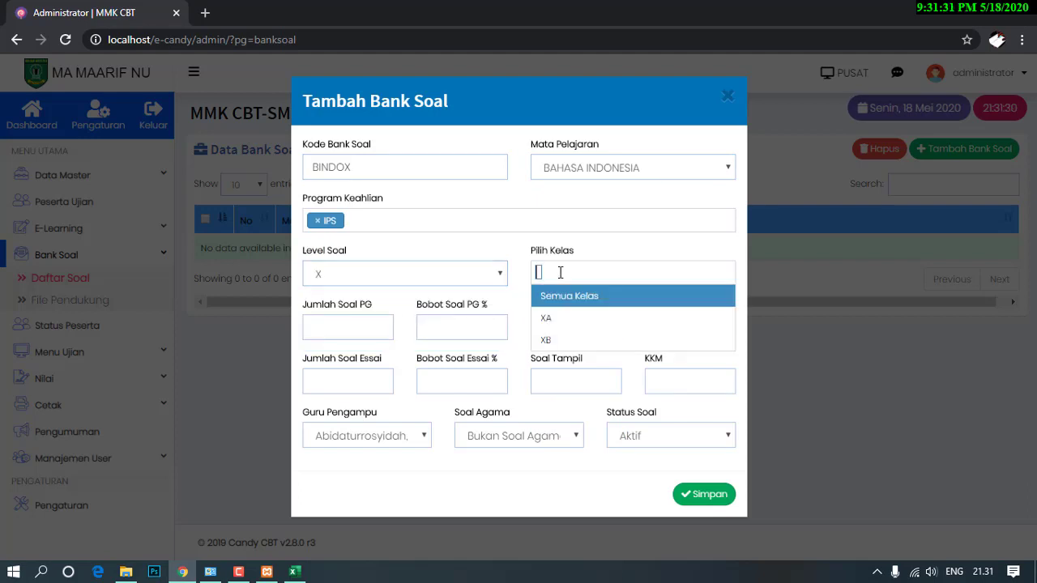
pyautogui.click(546, 317)
pyautogui.click(594, 275)
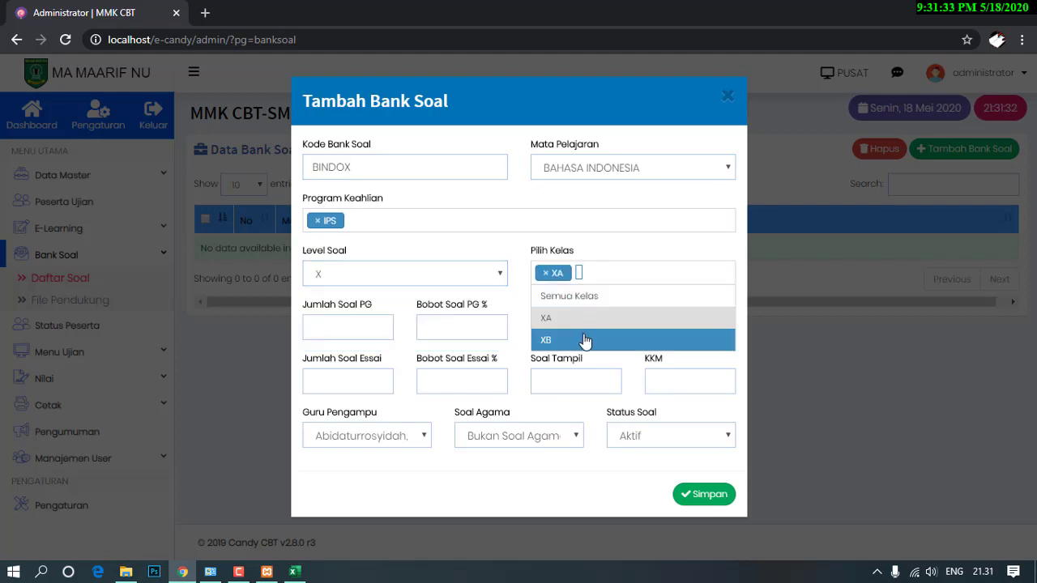
pyautogui.click(584, 340)
# Set 40 multiple-choice questions at 100% weight, 5 options, and 0 essays at 0 weight.
pyautogui.click(339, 328)
pyautogui.write('40')
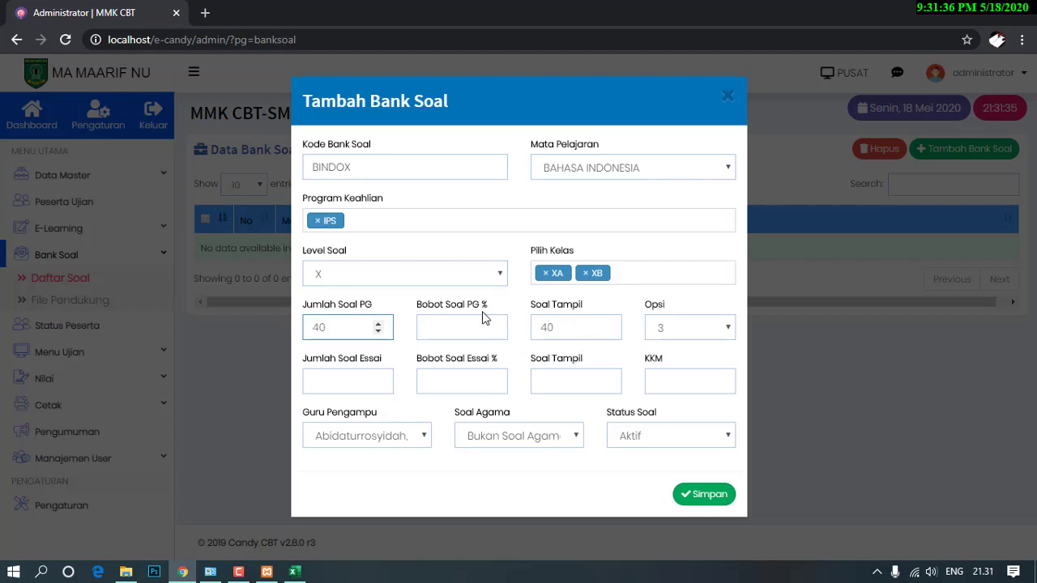
pyautogui.click(440, 329)
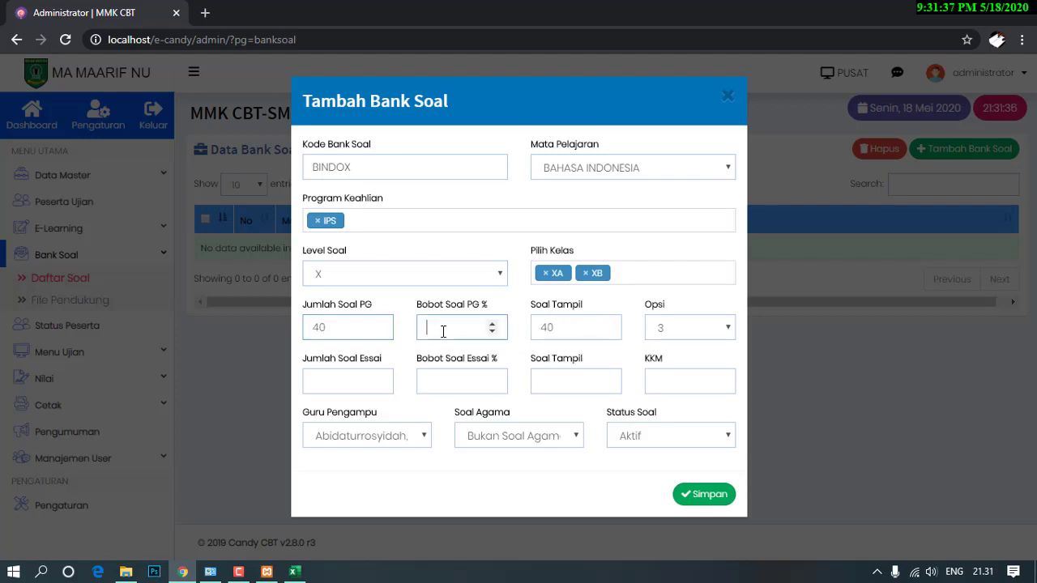
pyautogui.write('100')
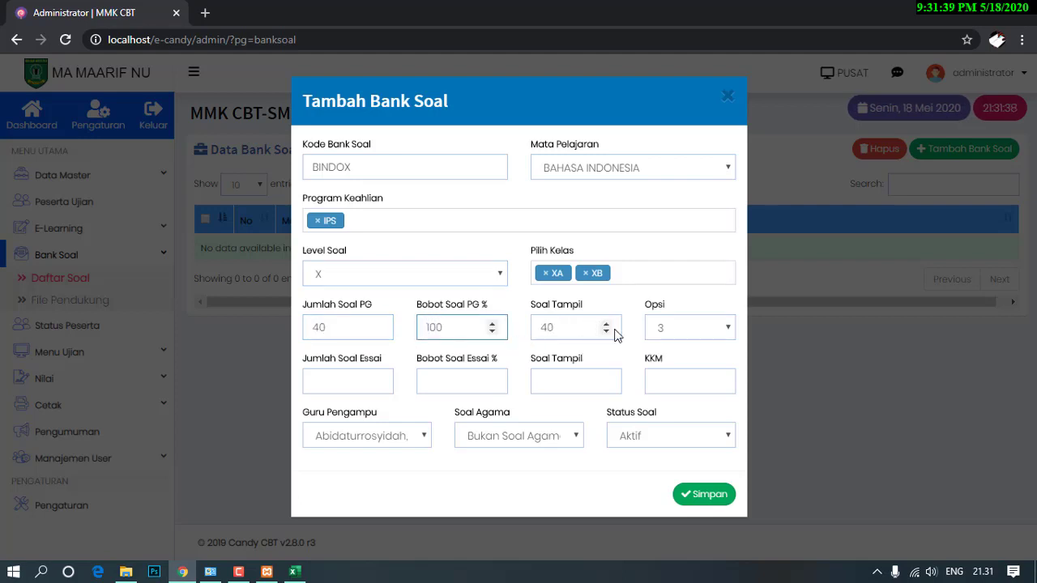
pyautogui.click(666, 328)
pyautogui.click(672, 384)
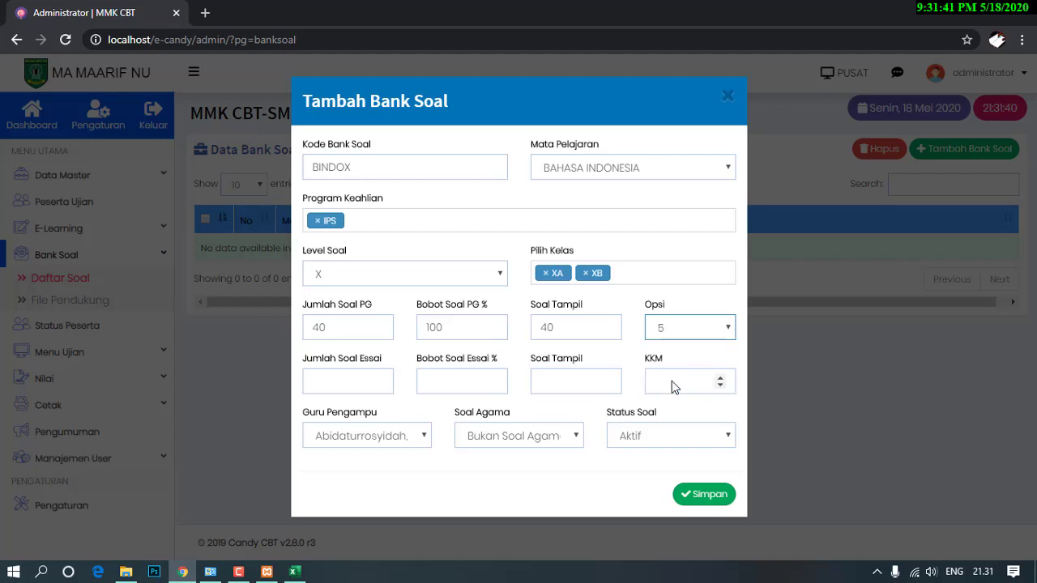
pyautogui.click(368, 384)
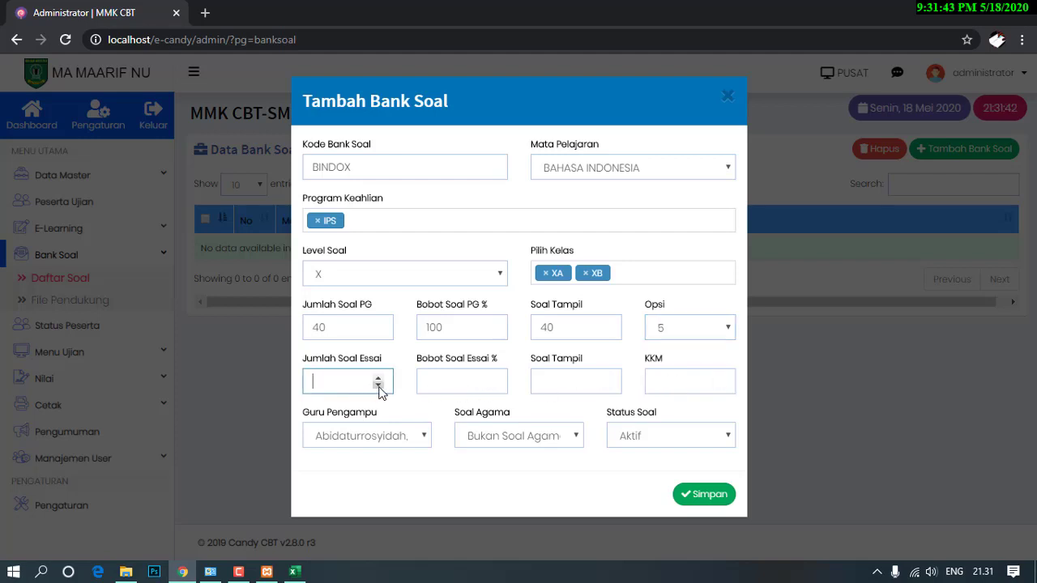
pyautogui.write('0')
pyautogui.click(451, 380)
pyautogui.write('0')
# Set KKM 70, assign the teacher, mark it non-religious, and save the bank.
pyautogui.click(657, 381)
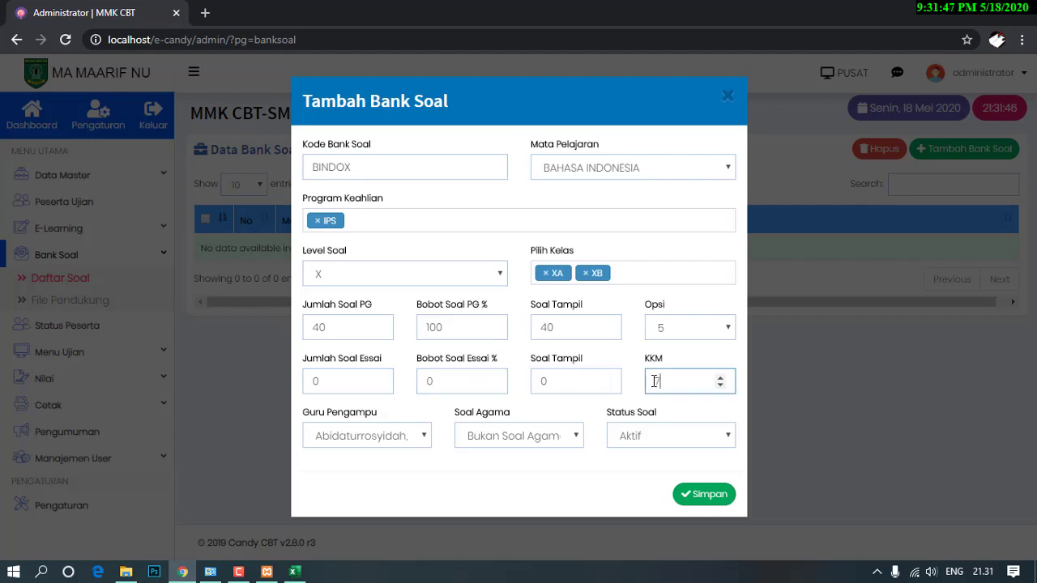
pyautogui.click(421, 435)
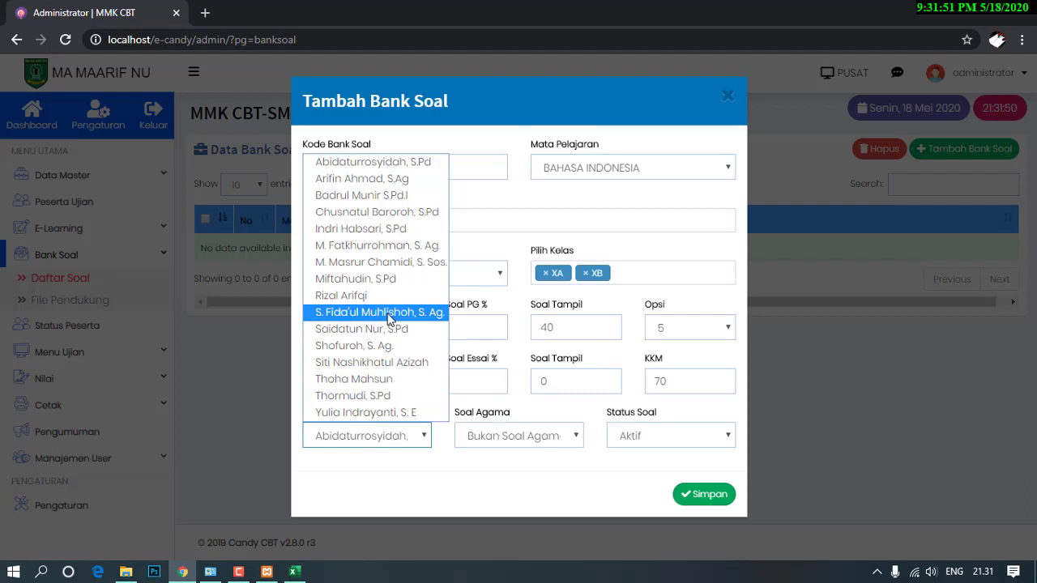
pyautogui.click(379, 346)
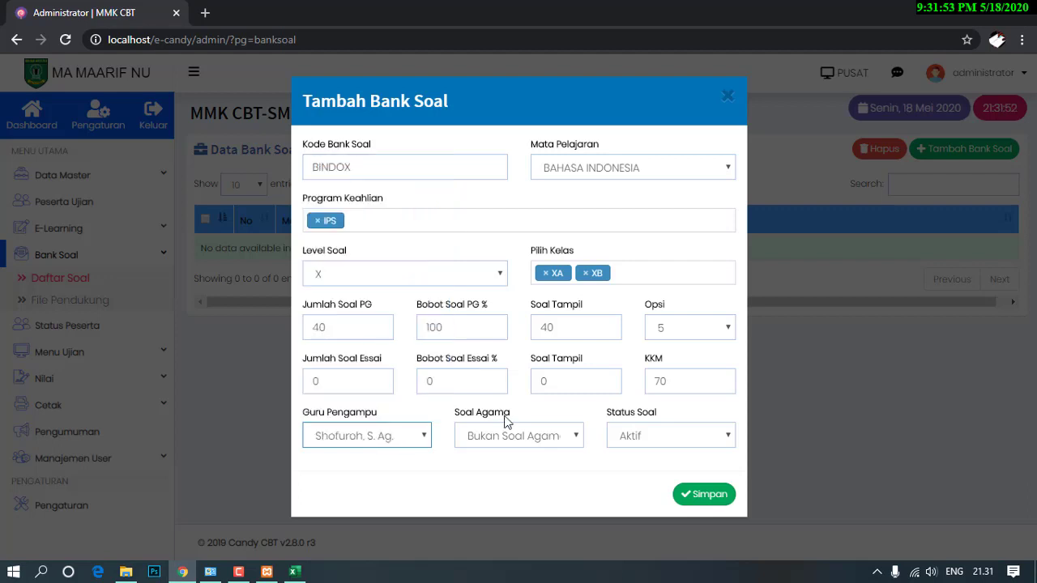
pyautogui.click(525, 441)
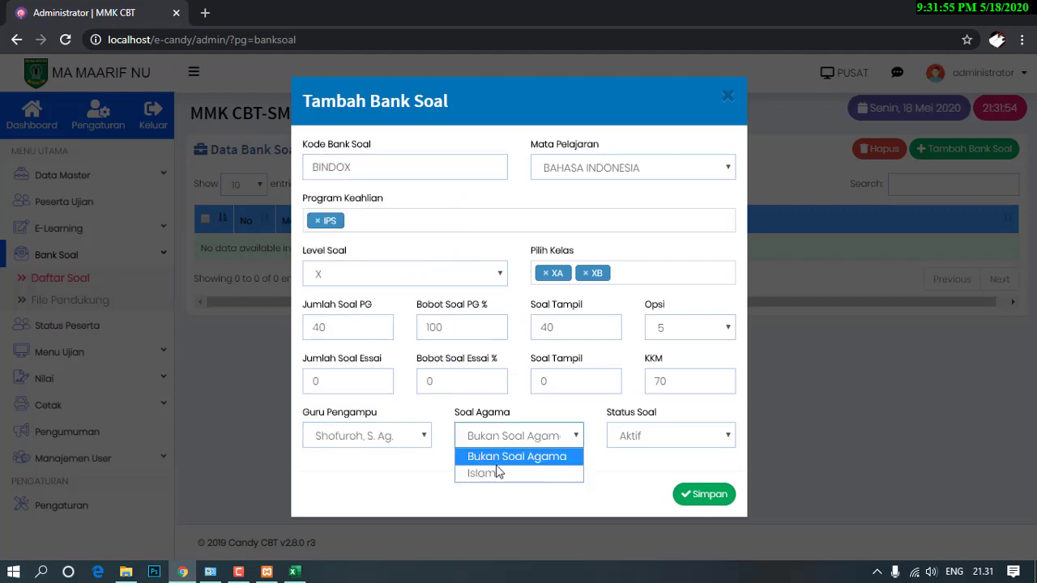
pyautogui.click(578, 447)
pyautogui.click(688, 495)
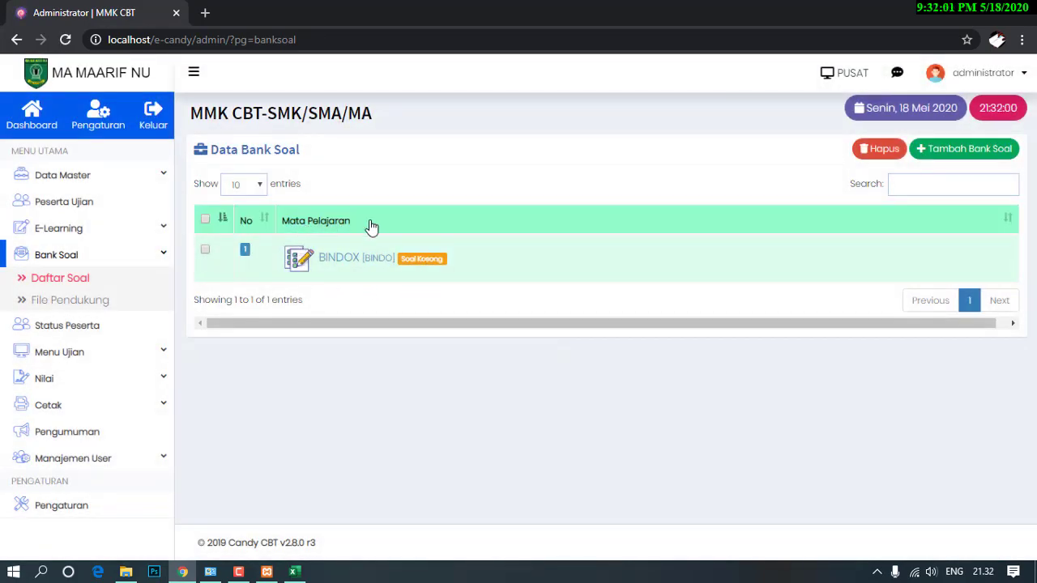
# Expand BINDOX in Data Bank Soal and open its Import Soal page with Excel, Word, Bee and zip uploads.
pyautogui.click(336, 261)
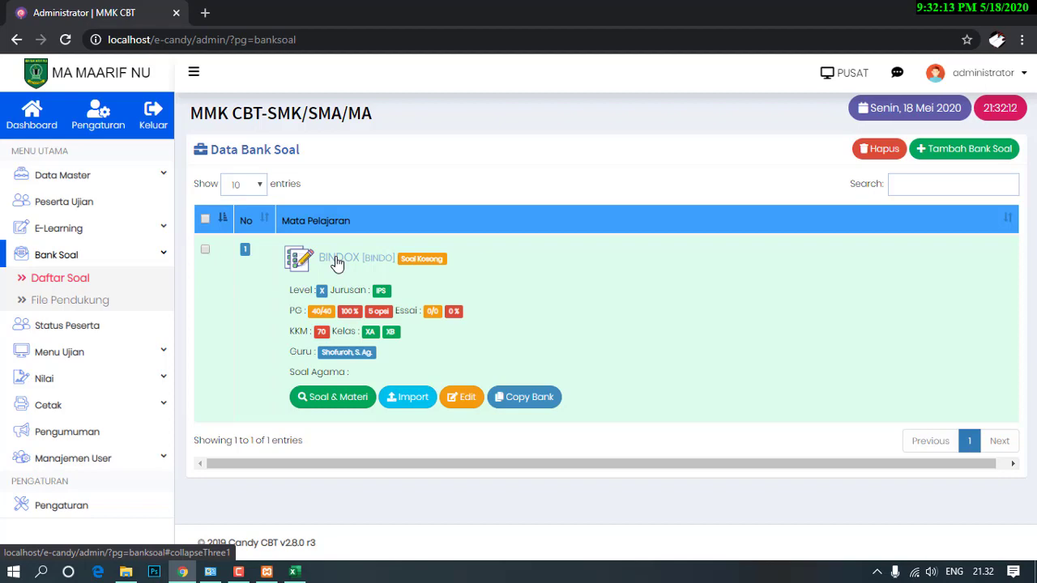
pyautogui.click(336, 263)
pyautogui.click(337, 263)
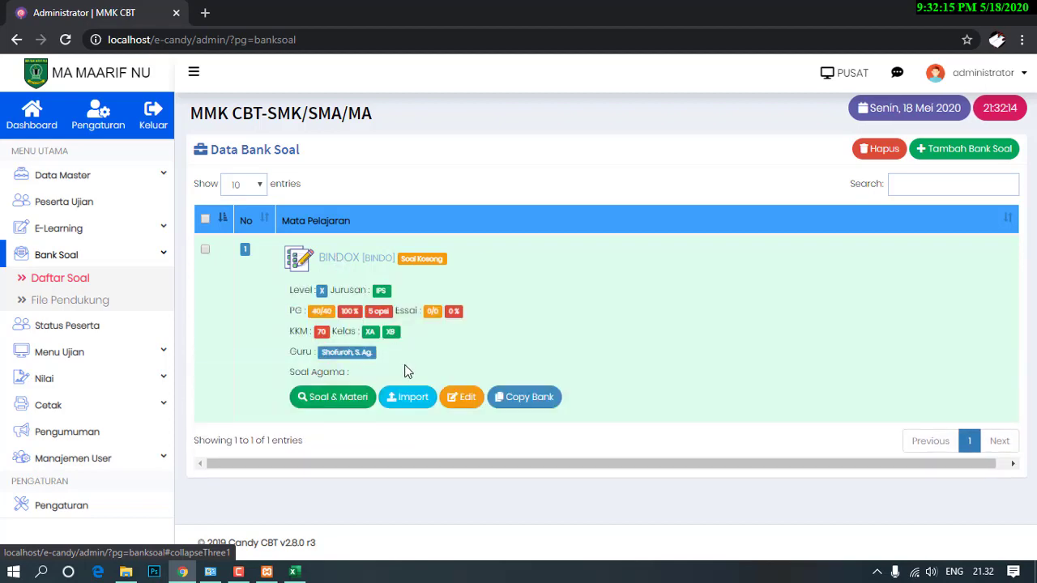
pyautogui.click(409, 400)
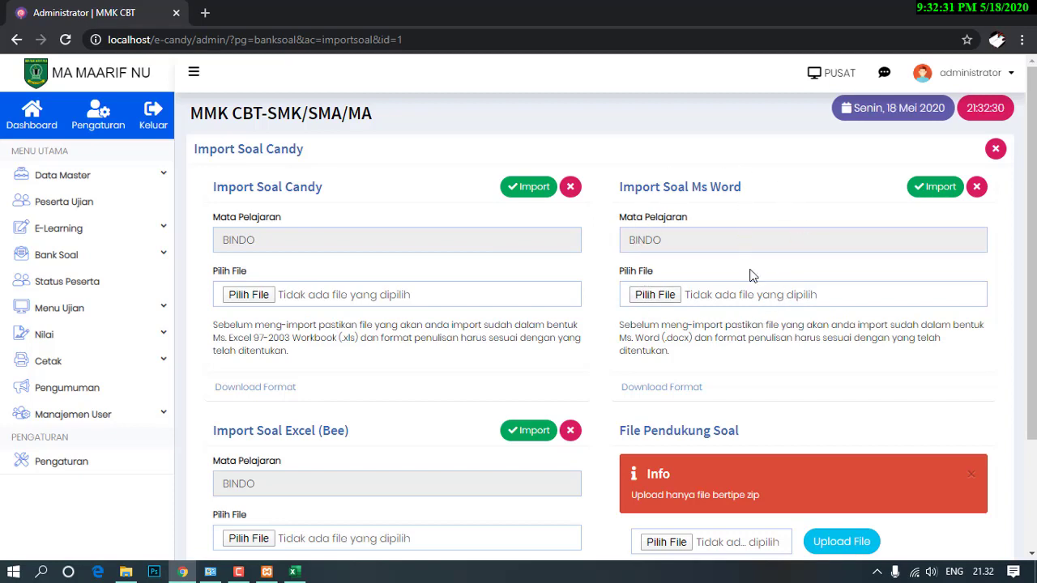
pyautogui.scroll(-3, 747, 273)
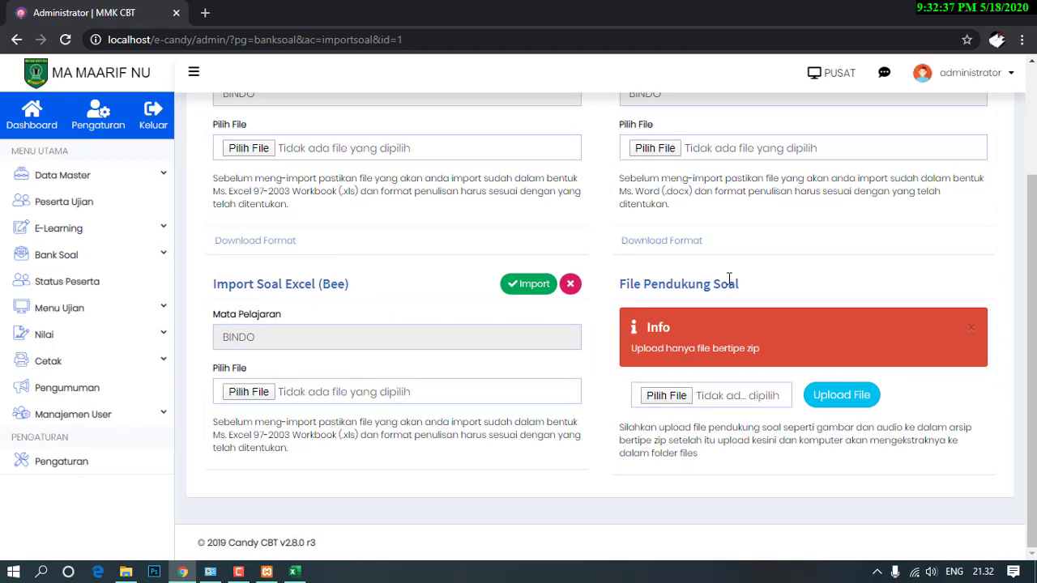
pyautogui.scroll(3, 729, 280)
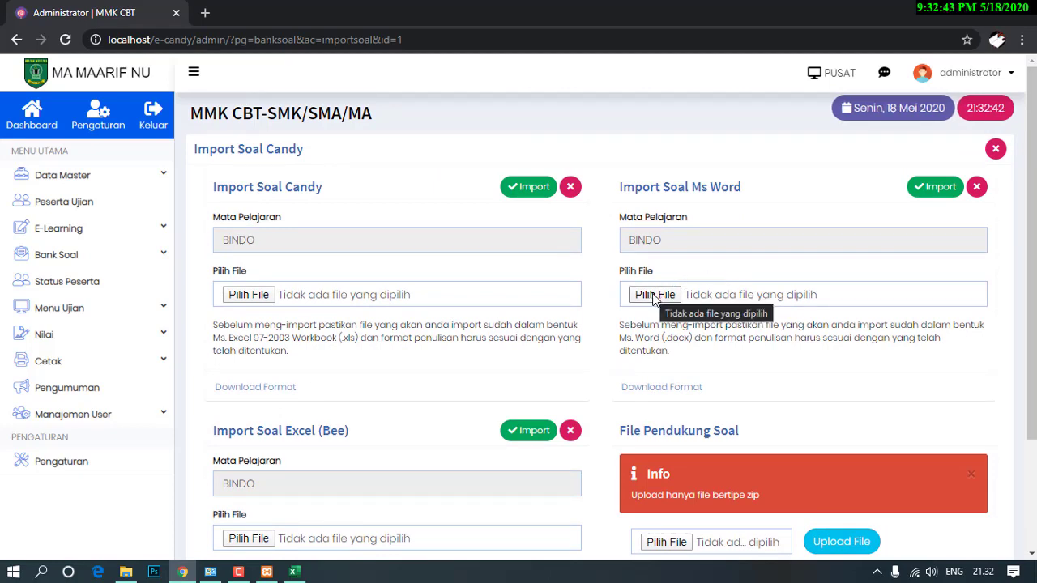
# Open Soal PAT B Indo X 19-20 from the BANK SOAL folder in Word.
pyautogui.click(125, 571)
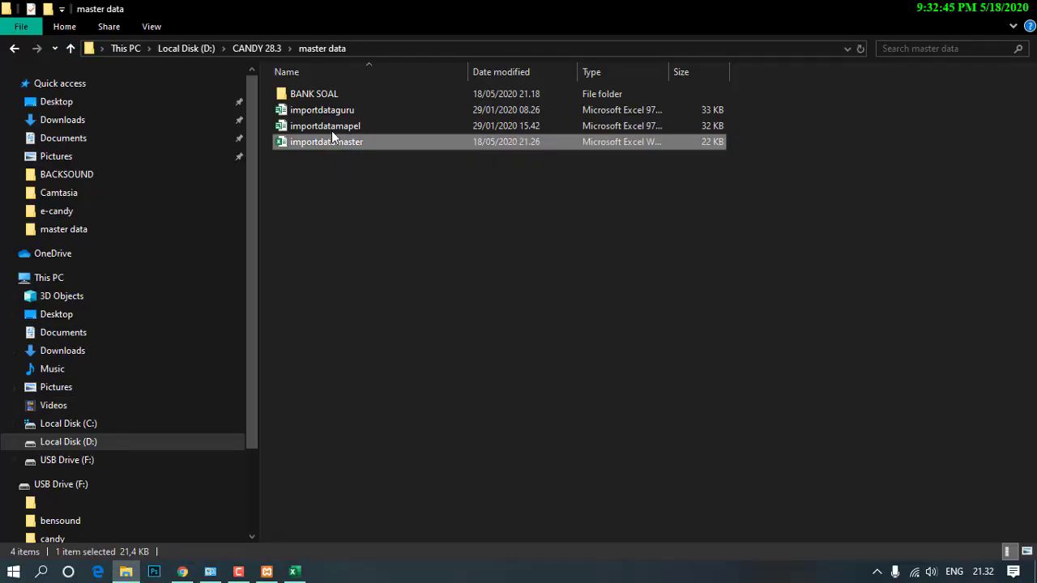
pyautogui.doubleClick(334, 97)
pyautogui.click(447, 256)
pyautogui.scroll(-2, 446, 284)
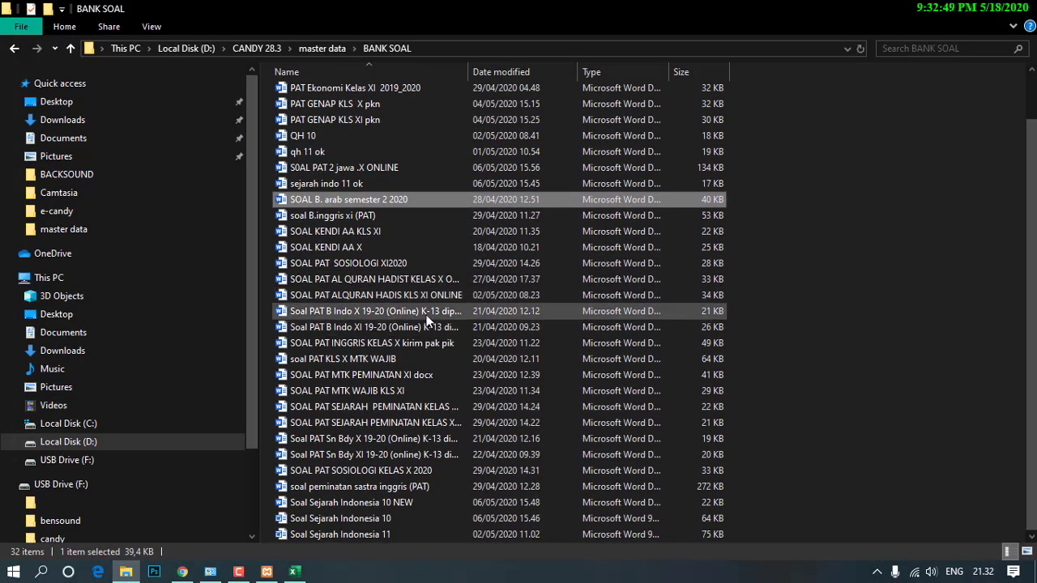
pyautogui.click(426, 315)
pyautogui.doubleClick(316, 318)
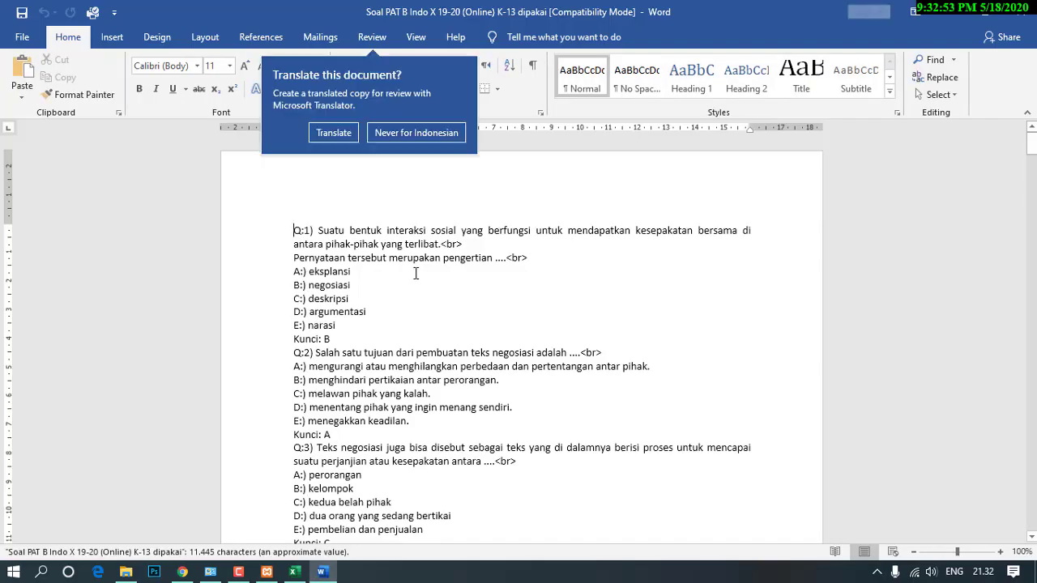
# Dismiss the Translate prompt and make question 1's Q:1) label red and bold.
pyautogui.click(416, 230)
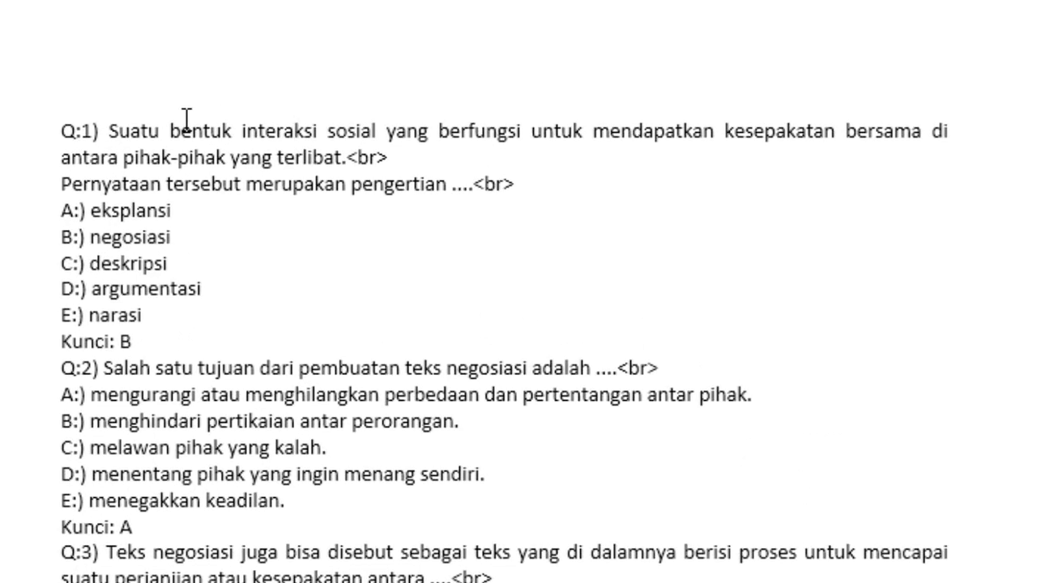
pyautogui.moveTo(63, 131); pyautogui.dragTo(111, 133)
pyautogui.click(91, 4)
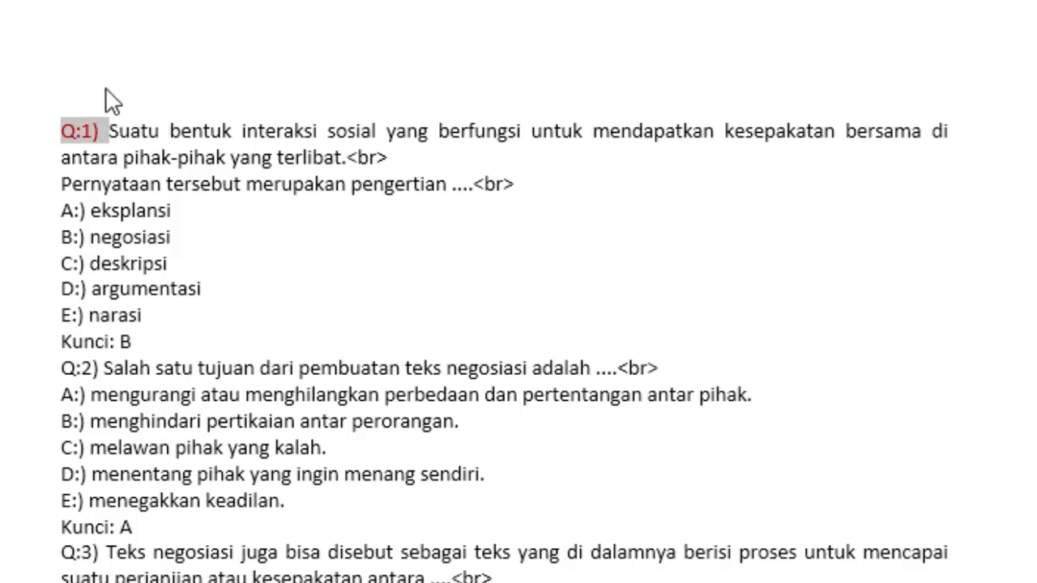
pyautogui.hotkey('ctrl', 'b')
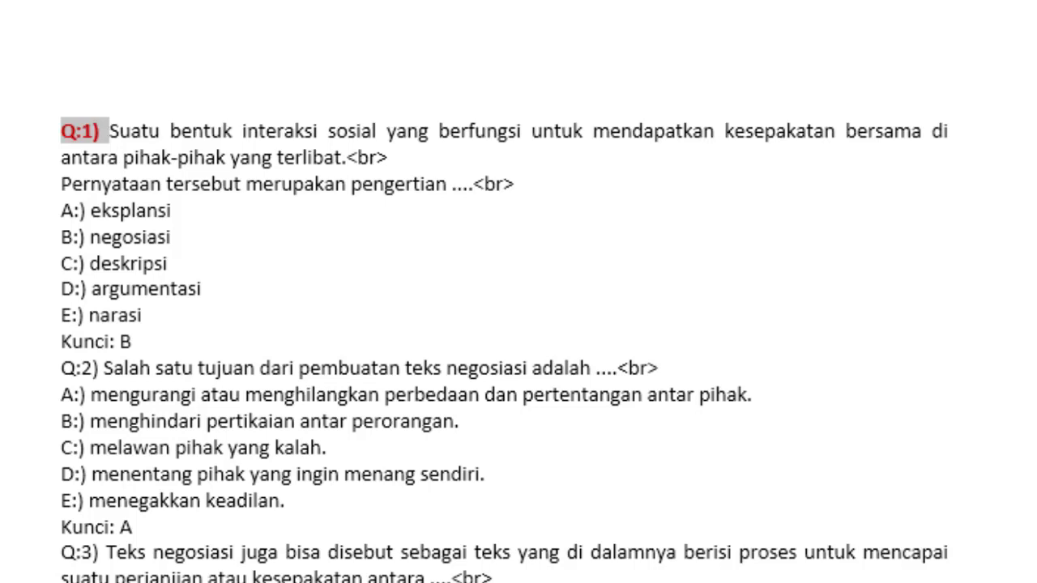
pyautogui.click(96, 132)
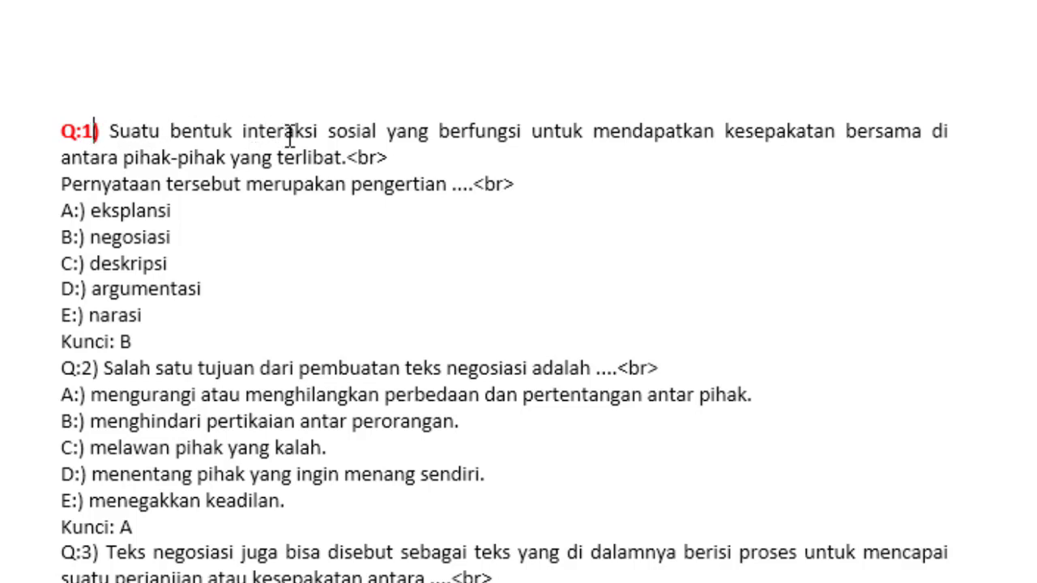
# Make the .<br> marker after 'terlibat' red and bold.
pyautogui.moveTo(348, 156); pyautogui.dragTo(390, 158)
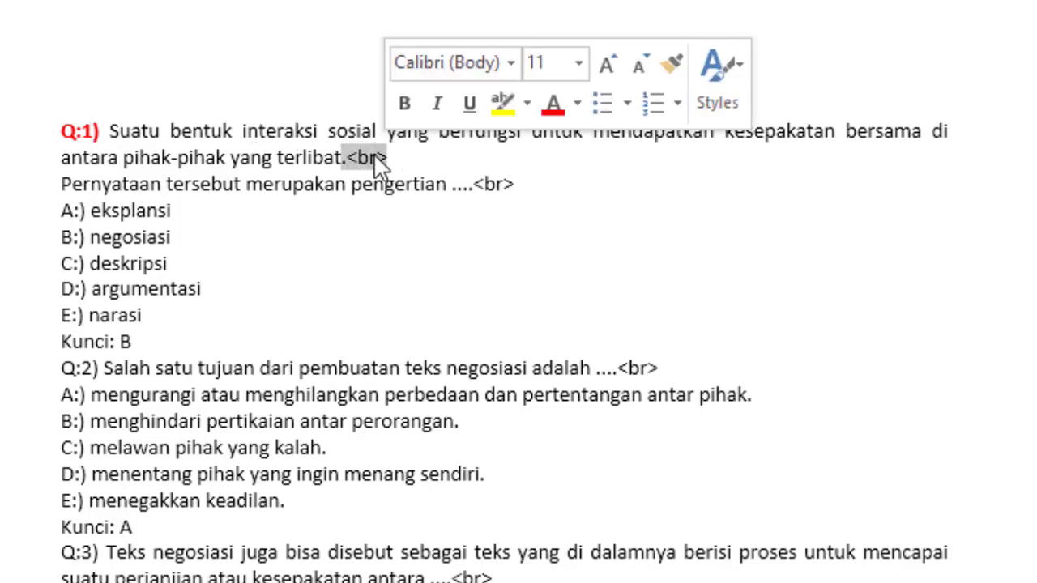
pyautogui.hotkey('ctrl', 'c')
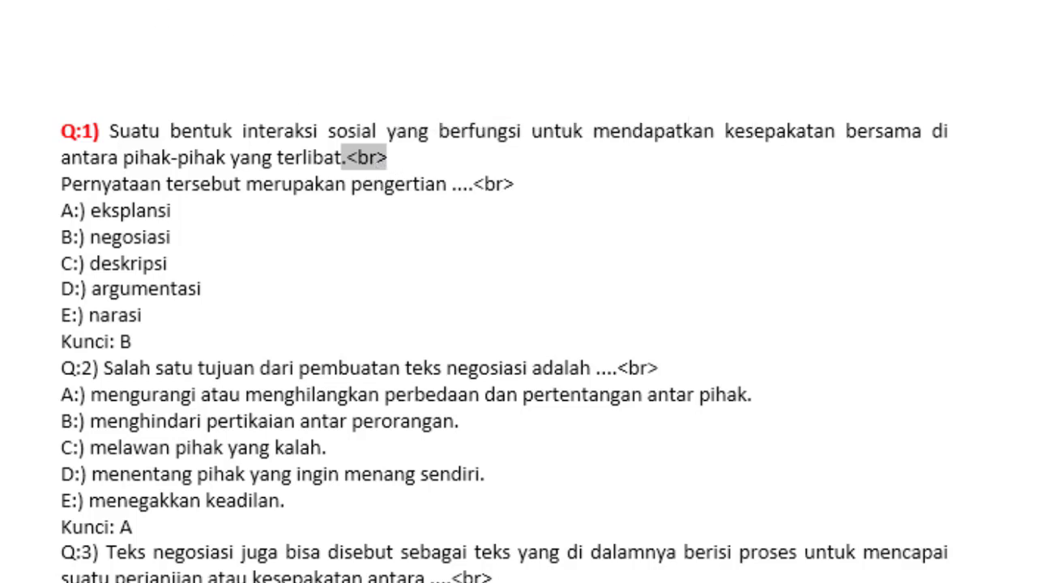
pyautogui.click(263, 0)
pyautogui.hotkey('ctrl', 'b')
# Colour question 1's ....<br> blank marker red.
pyautogui.moveTo(479, 187); pyautogui.dragTo(534, 187)
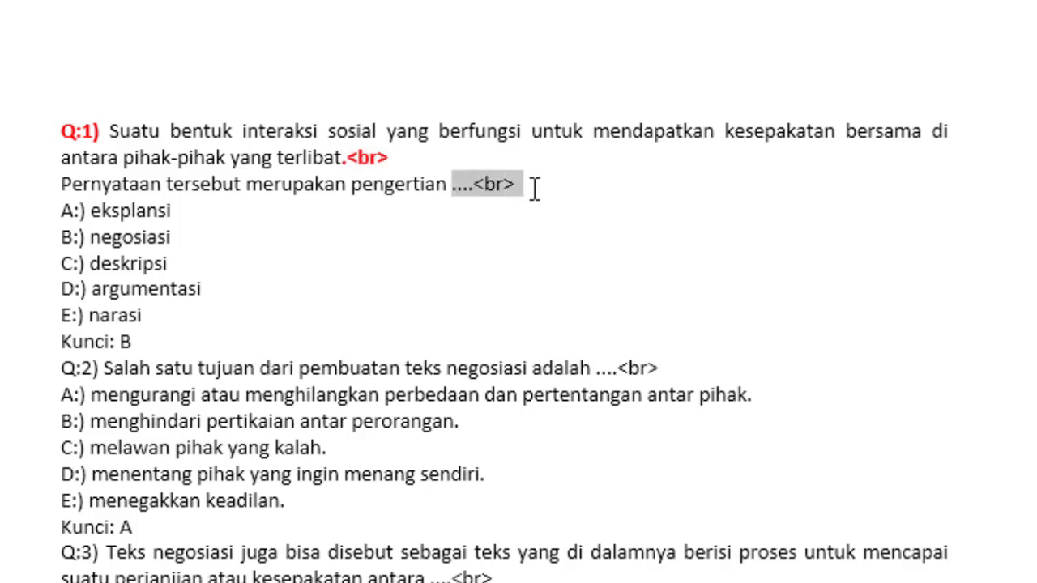
pyautogui.click(550, 194)
pyautogui.moveTo(451, 184); pyautogui.dragTo(515, 184)
pyautogui.click(474, 184)
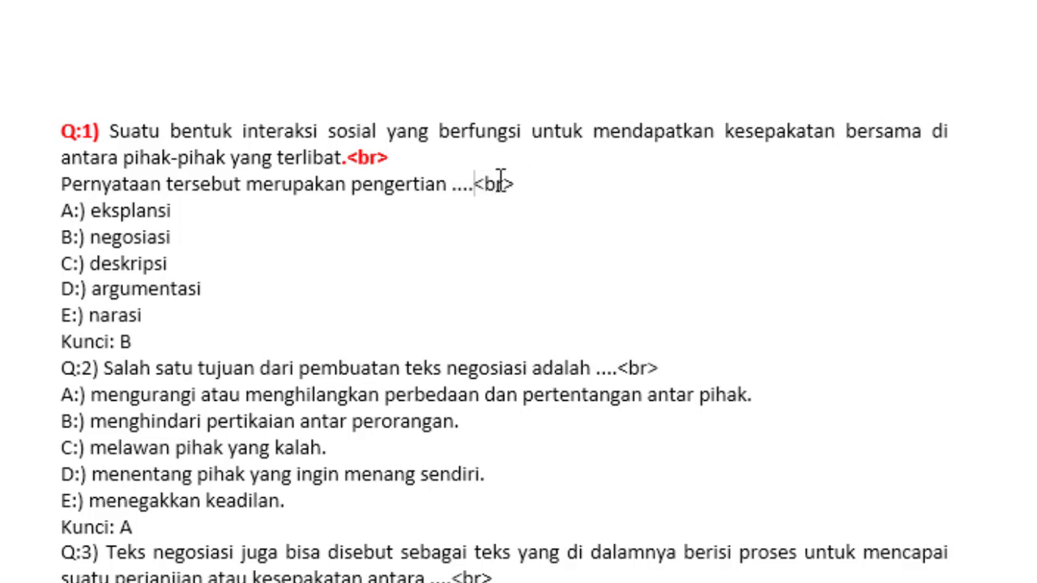
pyautogui.doubleClick(500, 180)
pyautogui.moveTo(507, 175); pyautogui.dragTo(480, 183)
pyautogui.click(481, 180)
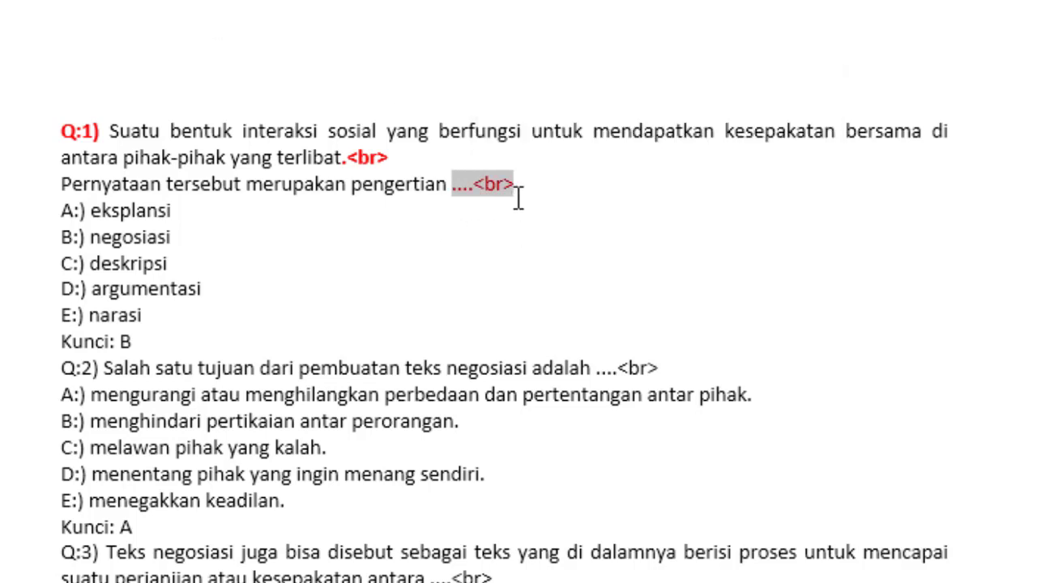
pyautogui.press('F4')
pyautogui.click(519, 198)
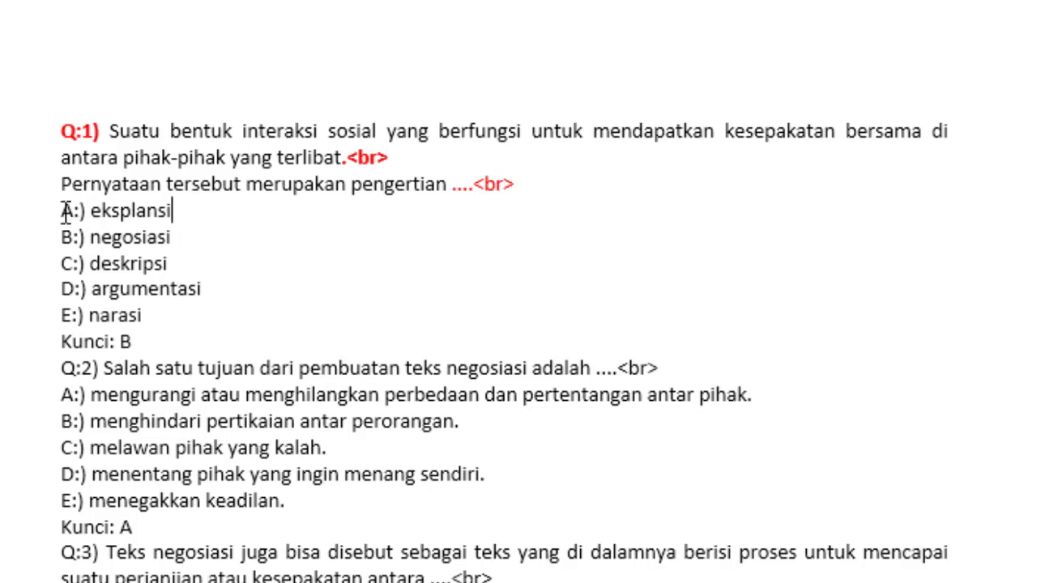
pyautogui.moveTo(64, 212); pyautogui.dragTo(80, 212)
pyautogui.click(79, 212)
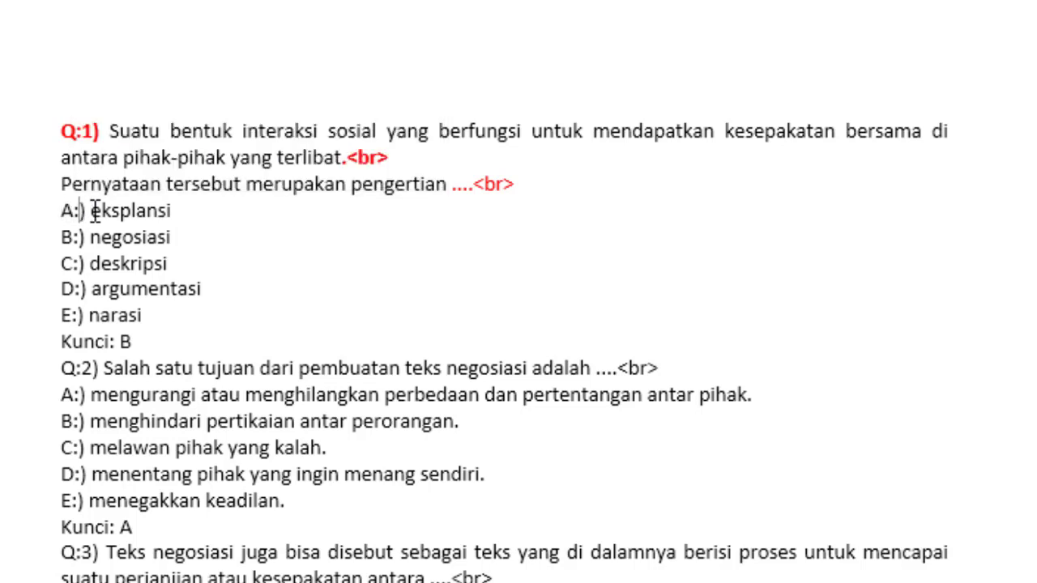
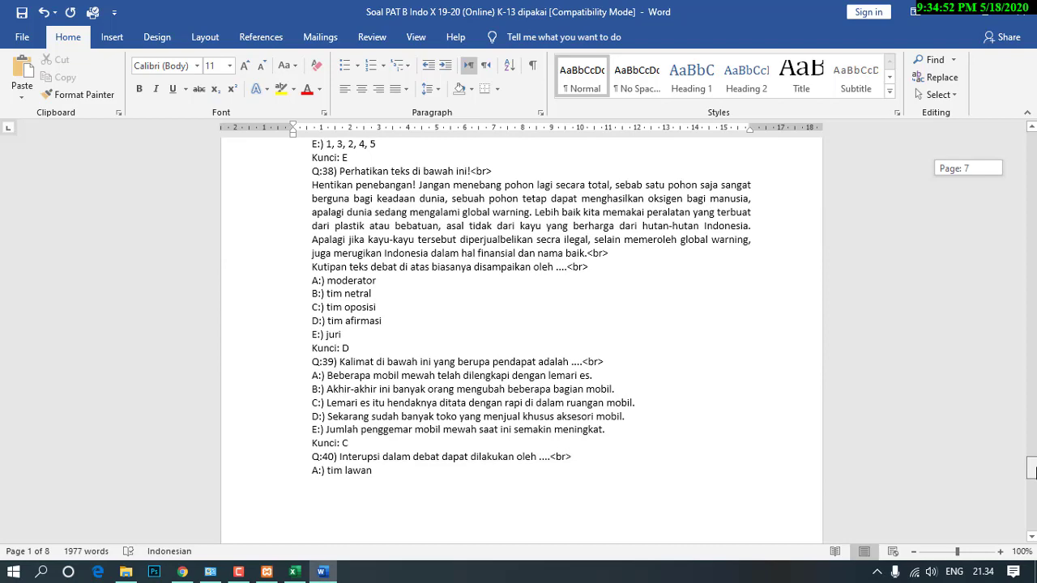
# Scroll to the end of the document to check question 40 and its Kunci line.
pyautogui.scroll(-6, 1030, 468)
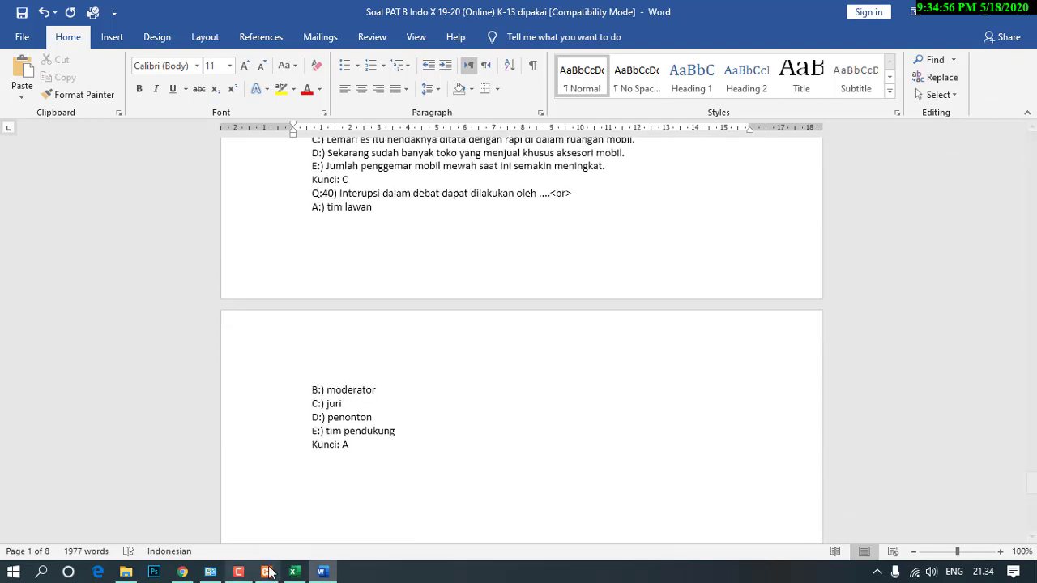
# Import the Soal PAT B Indo X Word file as BINDO questions.
pyautogui.click(185, 570)
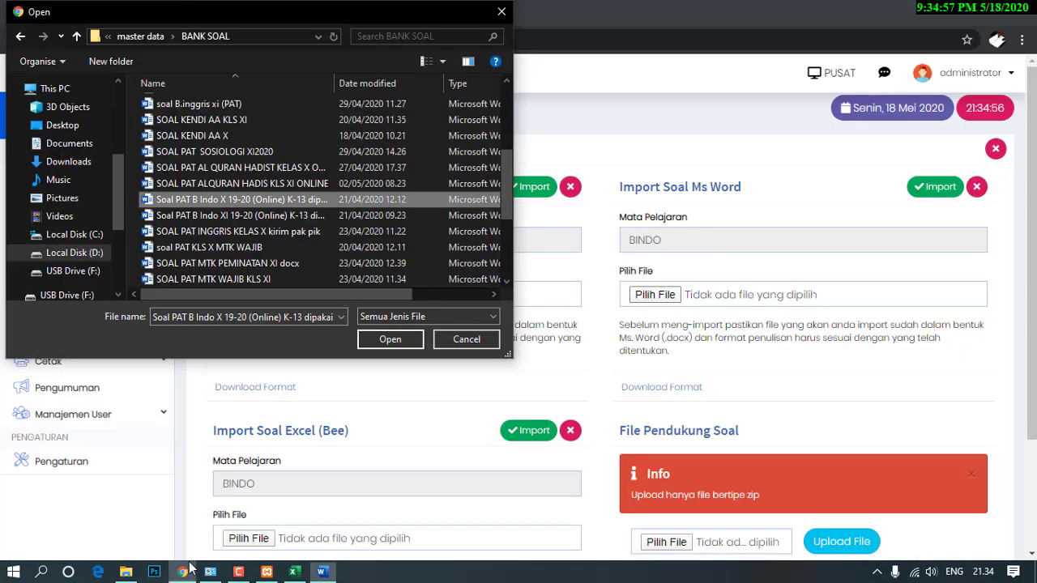
pyautogui.click(381, 342)
pyautogui.click(932, 190)
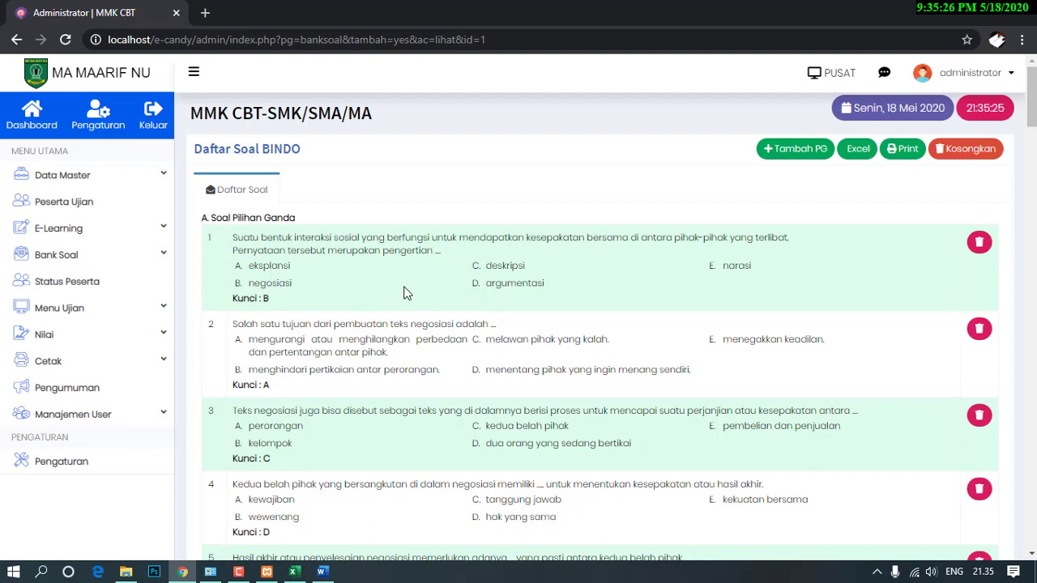
pyautogui.scroll(-1, 413, 290)
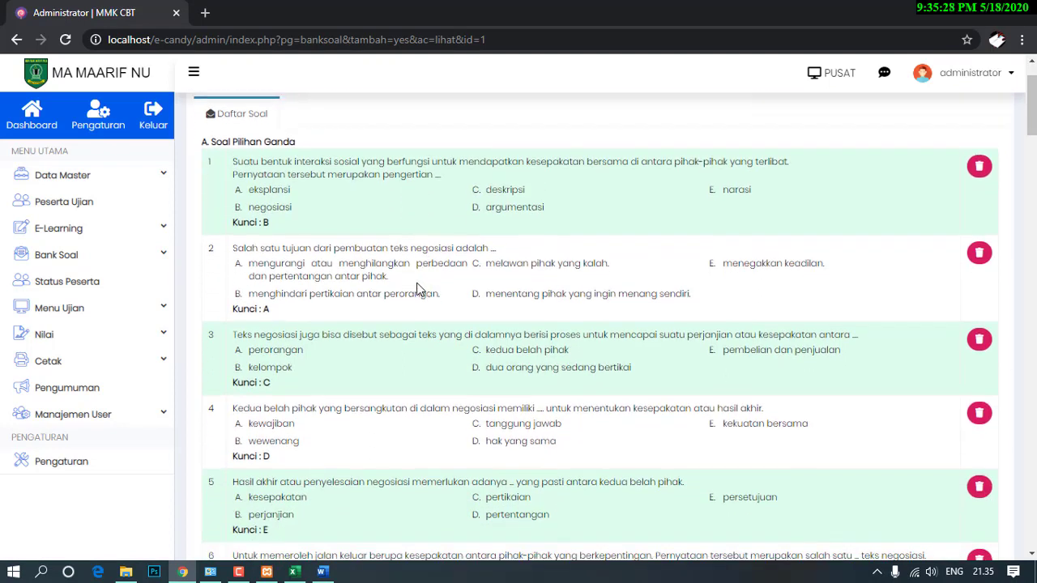
pyautogui.scroll(-2, 302, 259)
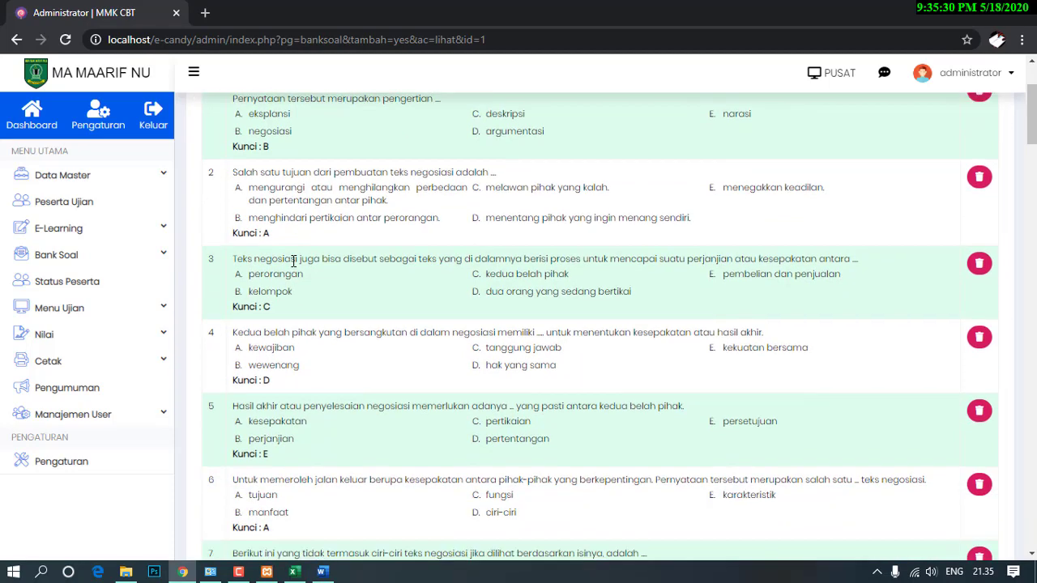
pyautogui.scroll(-1, 363, 267)
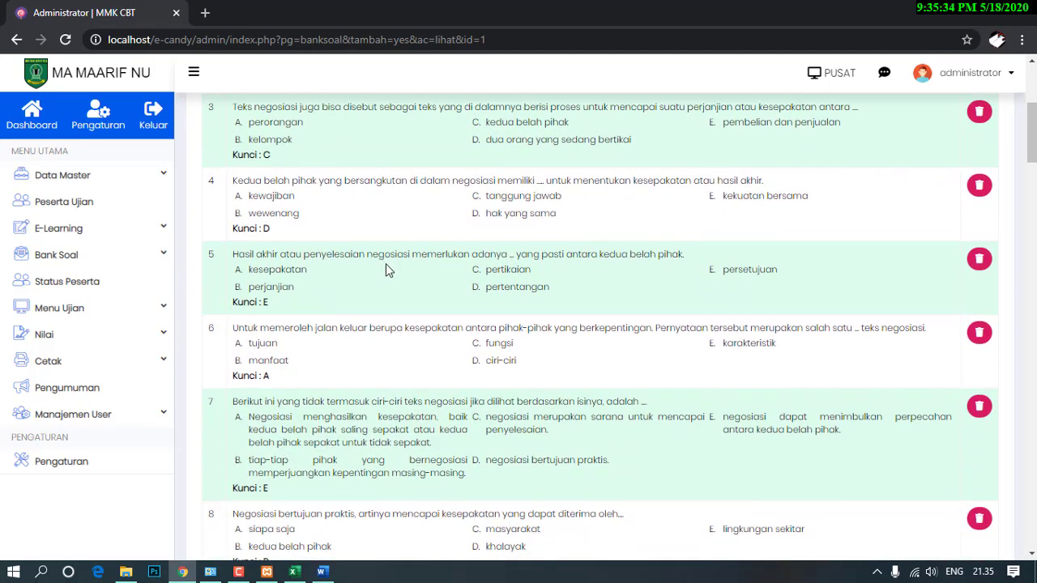
pyautogui.scroll(-1, 385, 264)
pyautogui.scroll(-1, 386, 263)
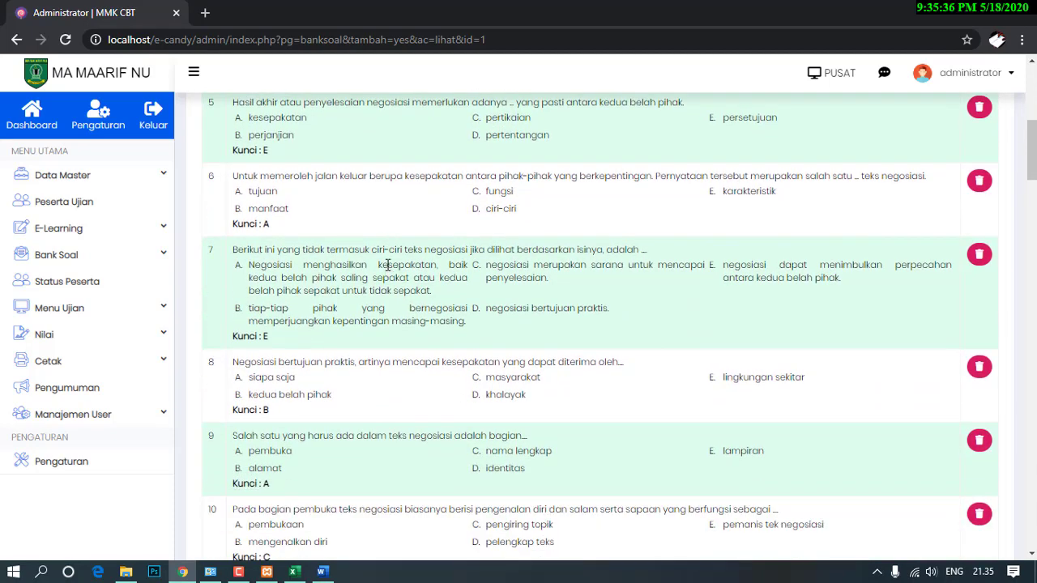
pyautogui.scroll(-3, 376, 267)
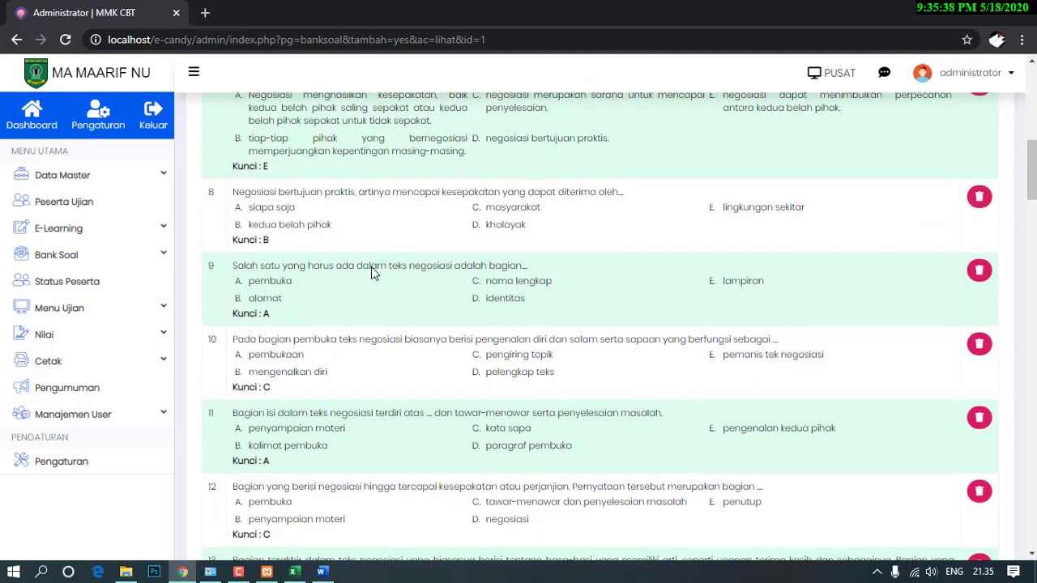
pyautogui.scroll(-5, 371, 267)
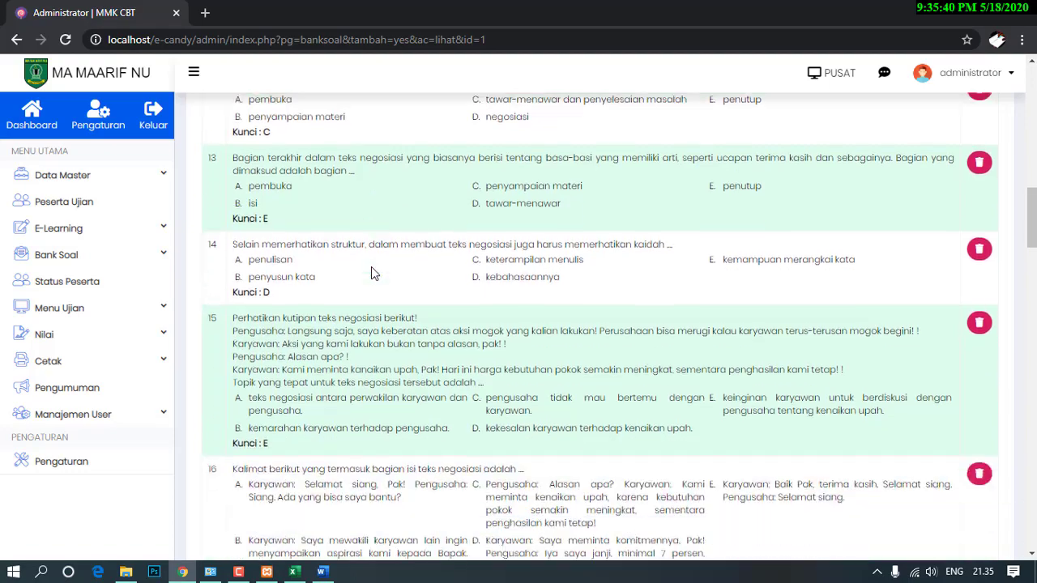
pyautogui.scroll(-2, 369, 270)
pyautogui.scroll(-3, 306, 264)
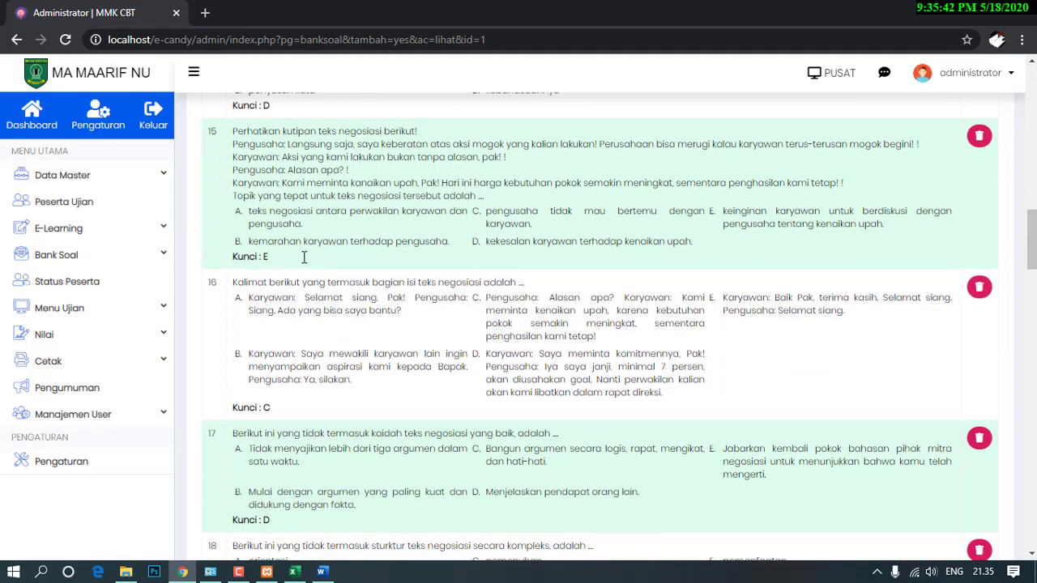
pyautogui.scroll(-5, 306, 265)
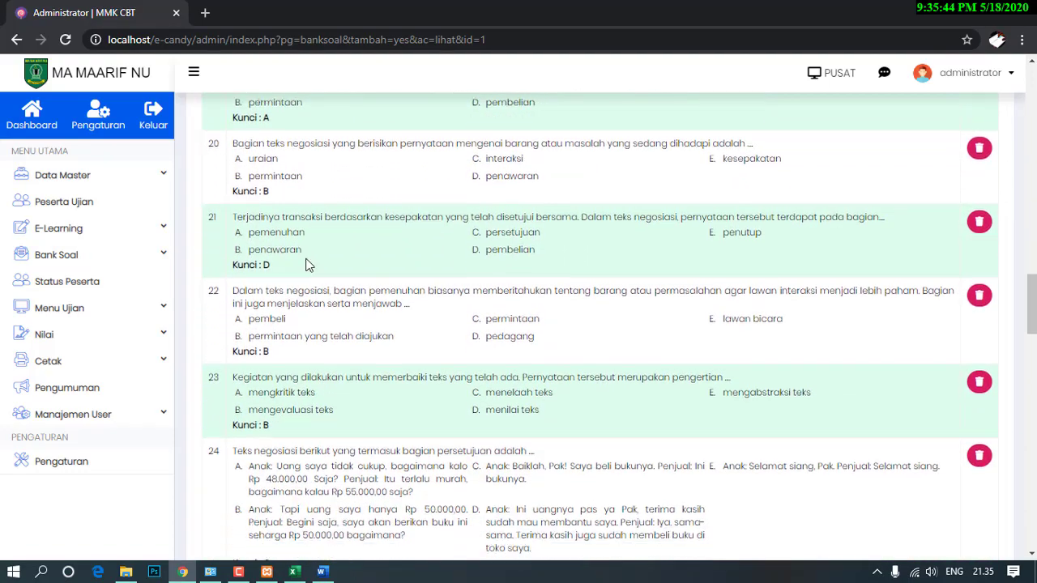
pyautogui.scroll(-5, 306, 263)
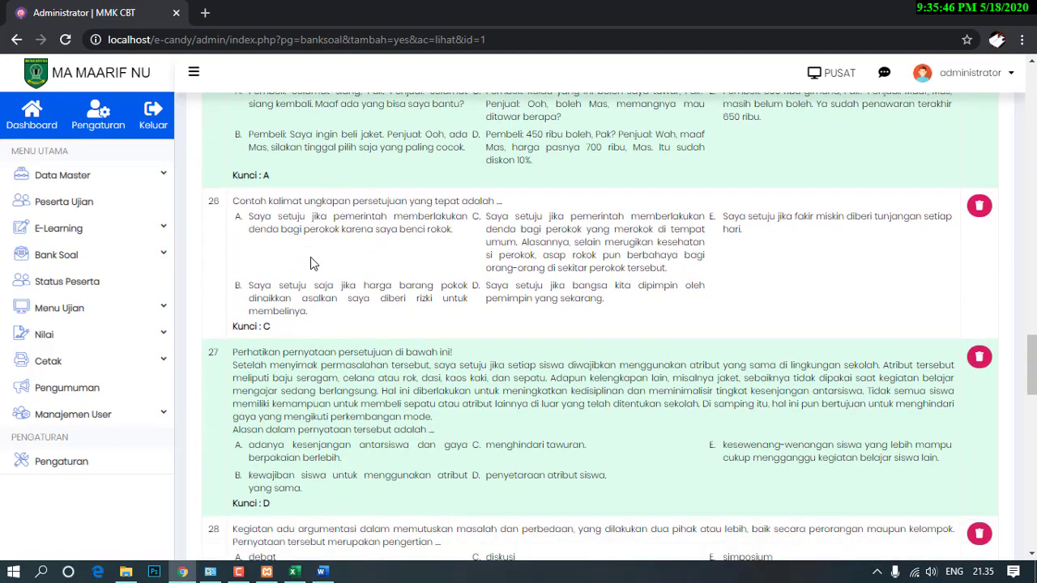
pyautogui.scroll(-3, 311, 256)
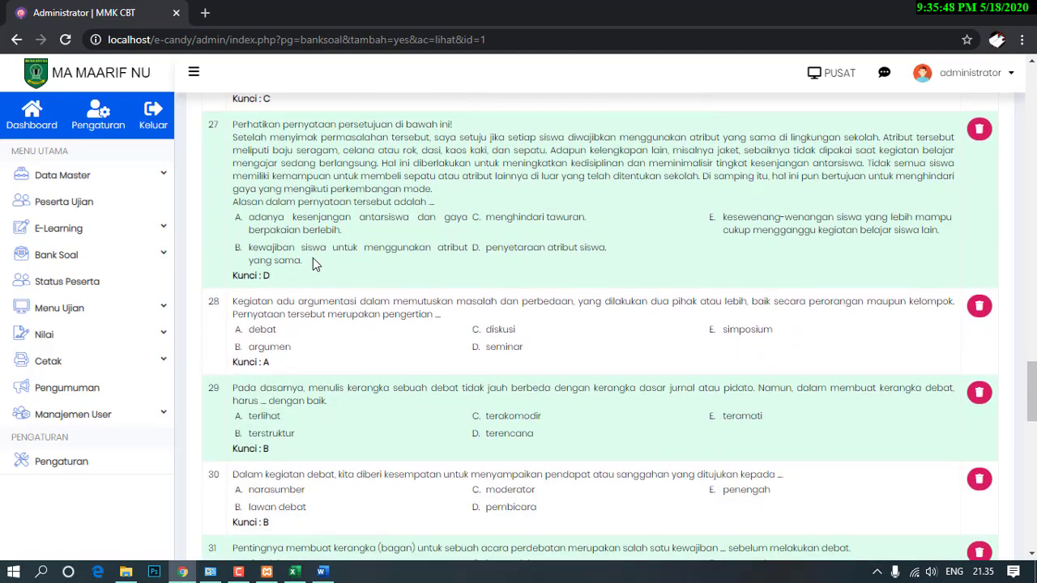
pyautogui.scroll(-6, 313, 258)
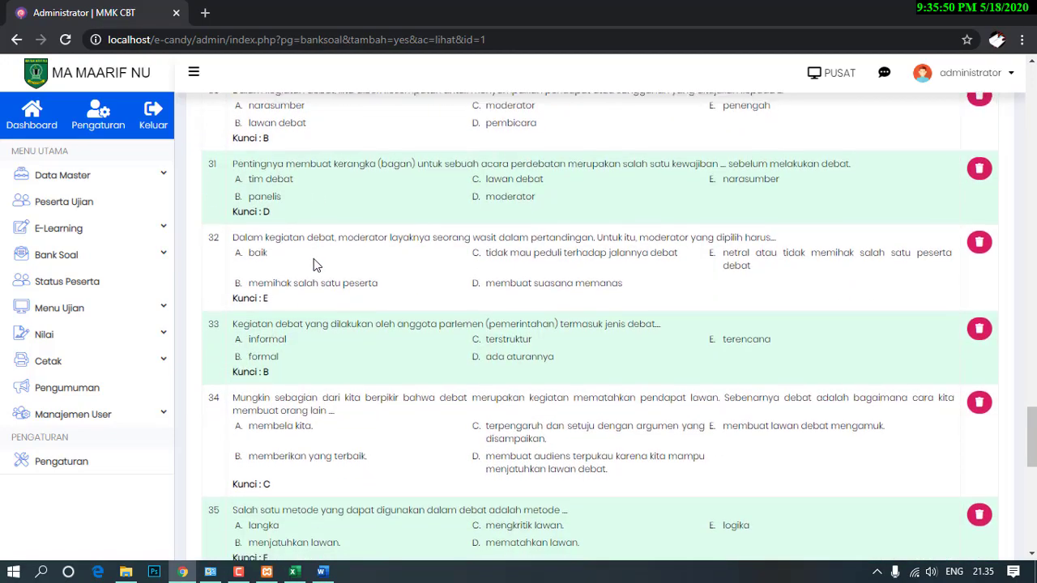
pyautogui.scroll(-3, 314, 258)
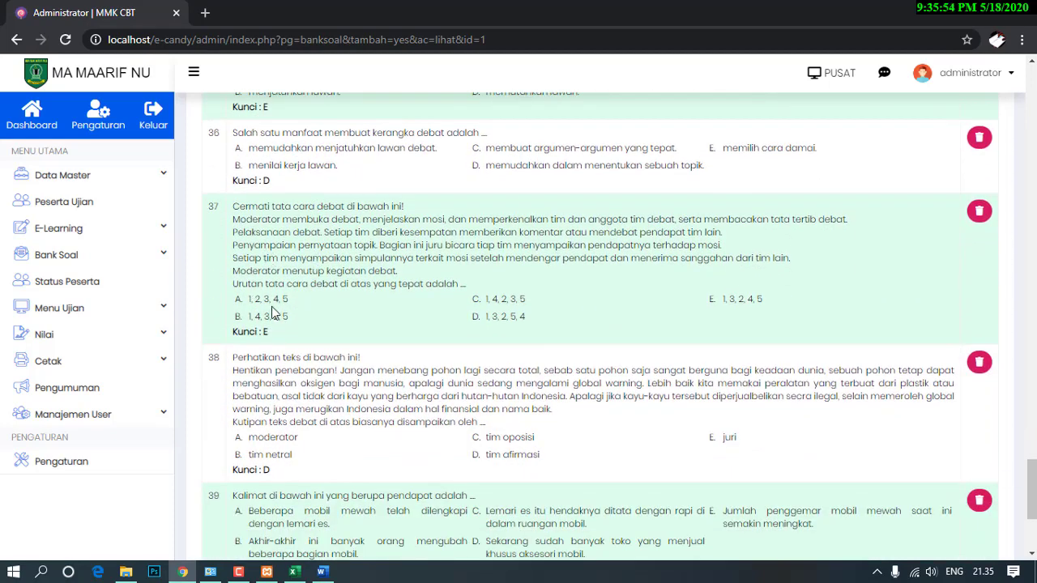
pyautogui.moveTo(251, 284); pyautogui.dragTo(448, 284)
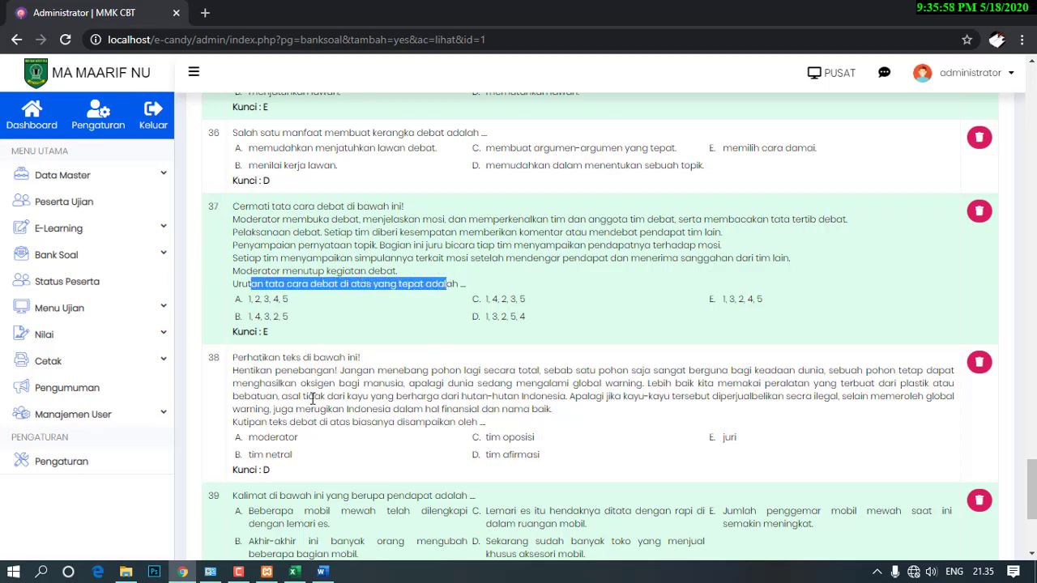
pyautogui.scroll(-3, 345, 400)
pyautogui.scroll(3, 344, 400)
pyautogui.click(254, 221)
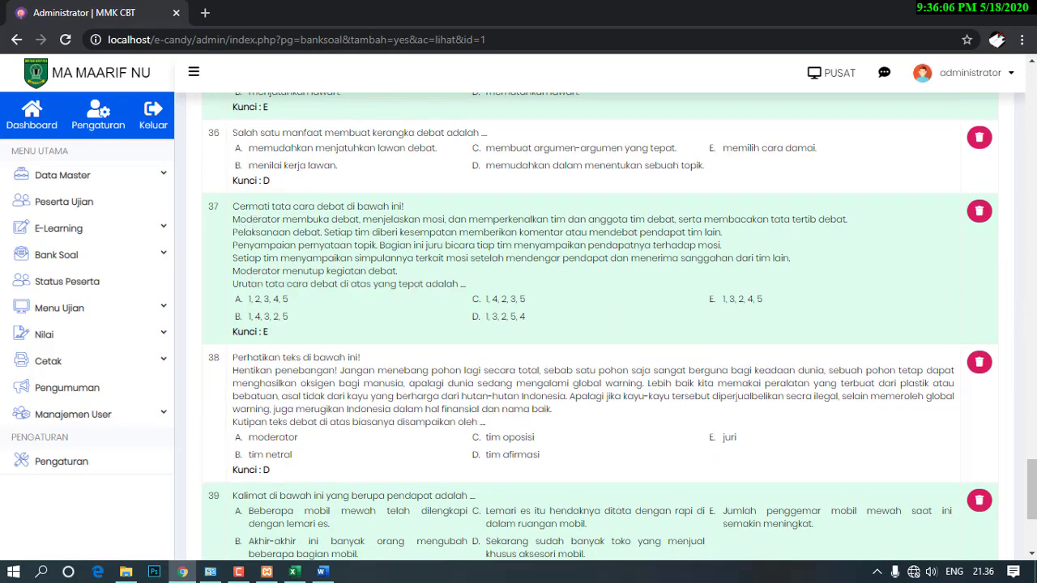
pyautogui.moveTo(1031, 487); pyautogui.dragTo(1030, 77)
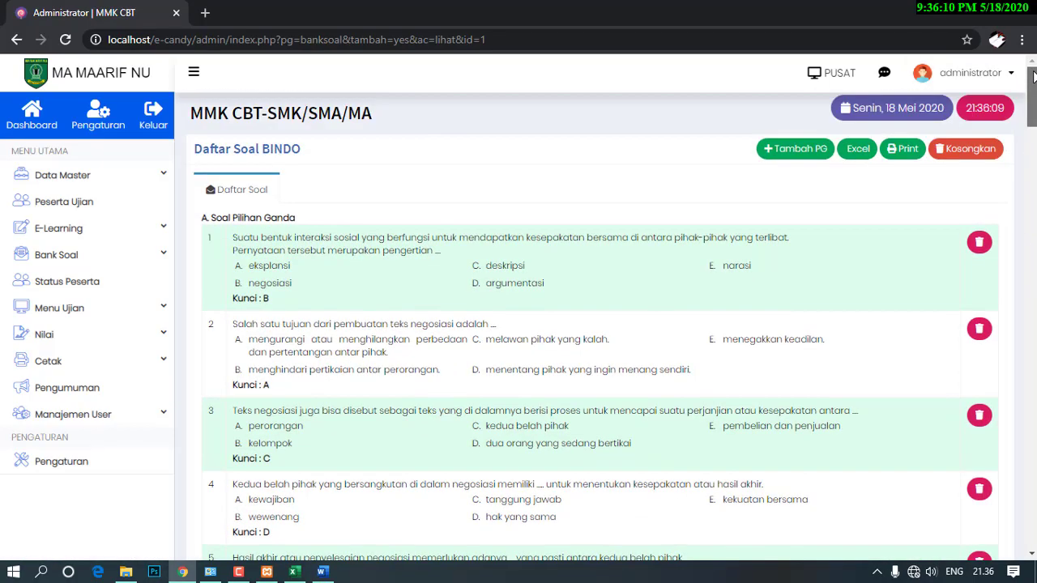
# Open question 37 and number its debate steps 1. to 5., with 5. before Moderator.
pyautogui.click(770, 152)
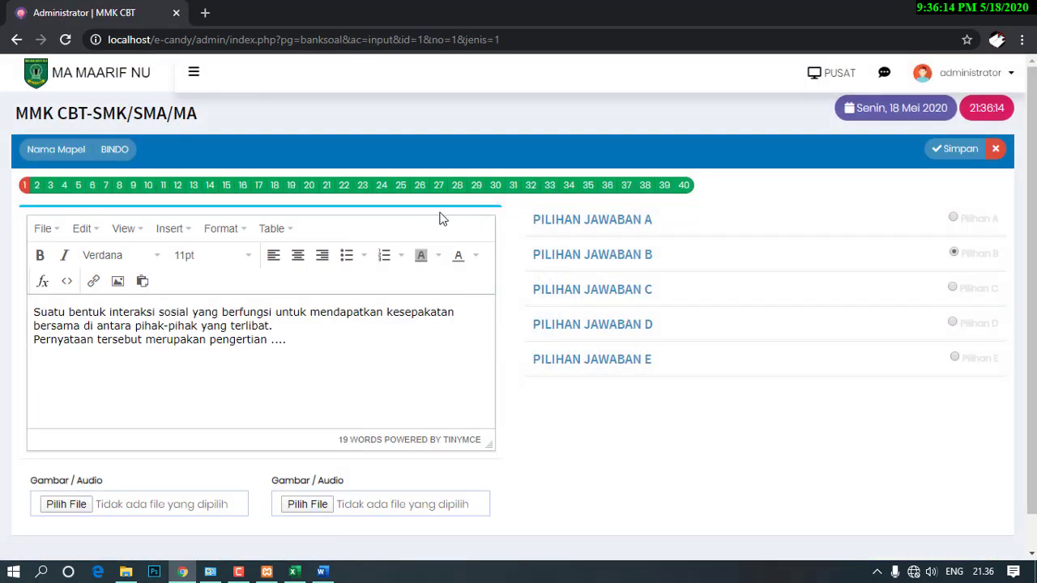
pyautogui.click(626, 186)
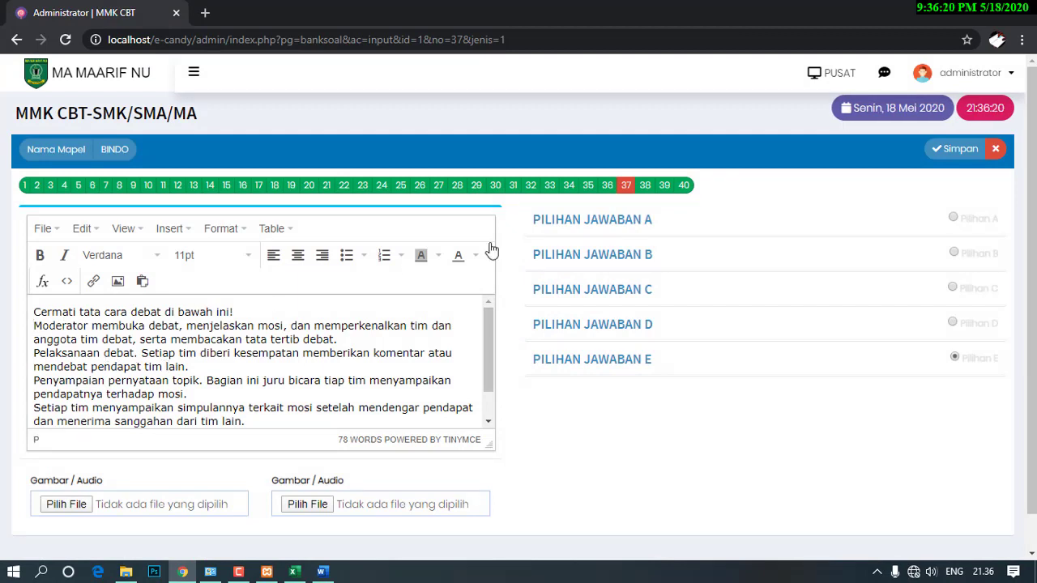
pyautogui.click(594, 219)
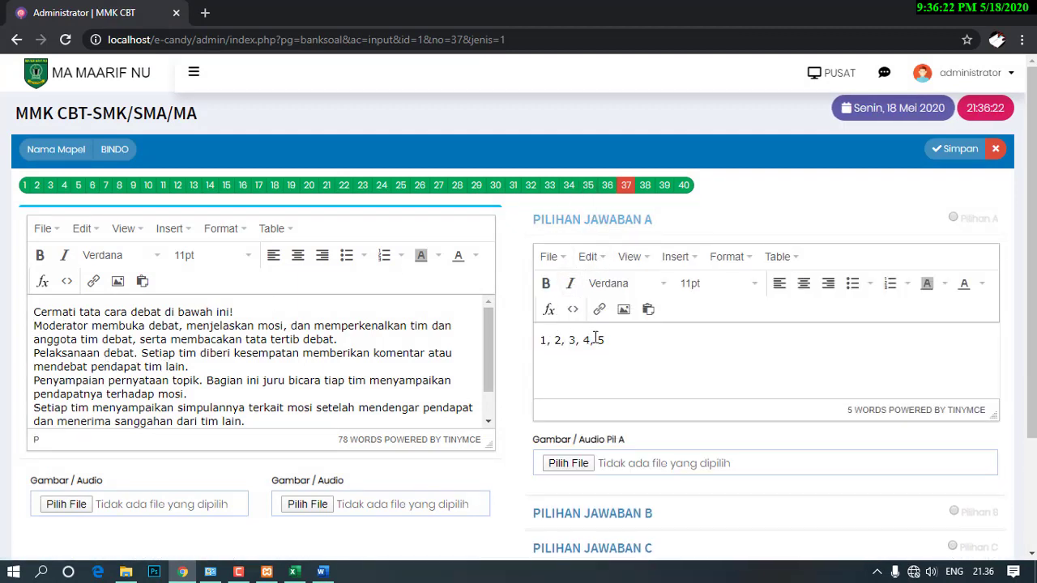
pyautogui.click(34, 326)
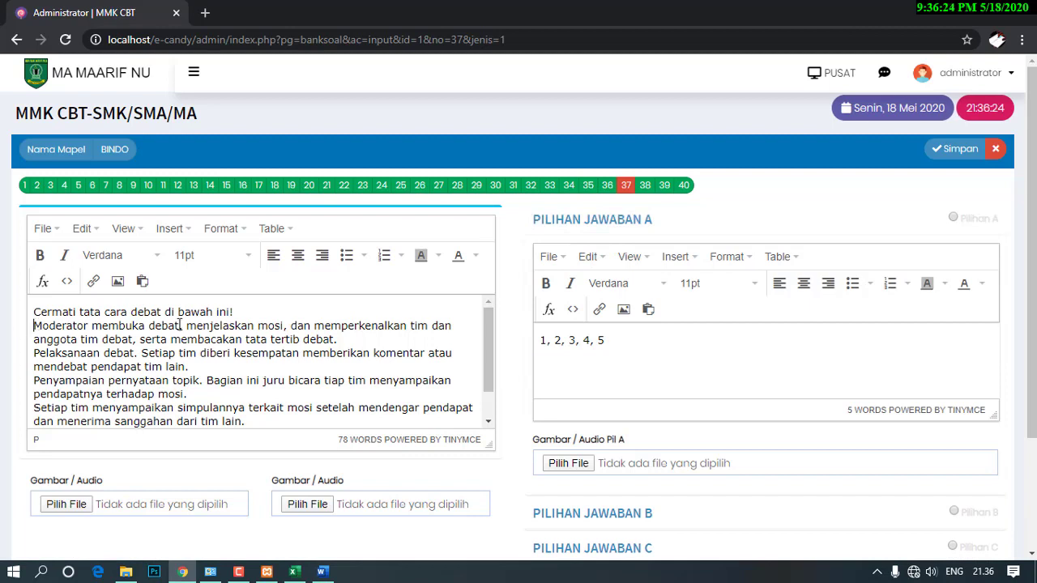
pyautogui.write('1.')
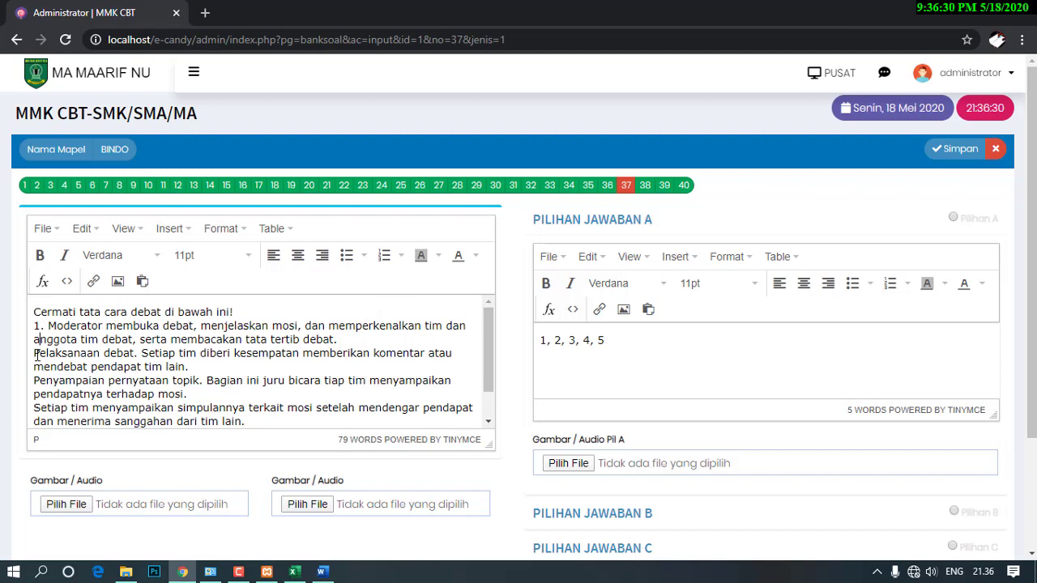
pyautogui.write('2.')
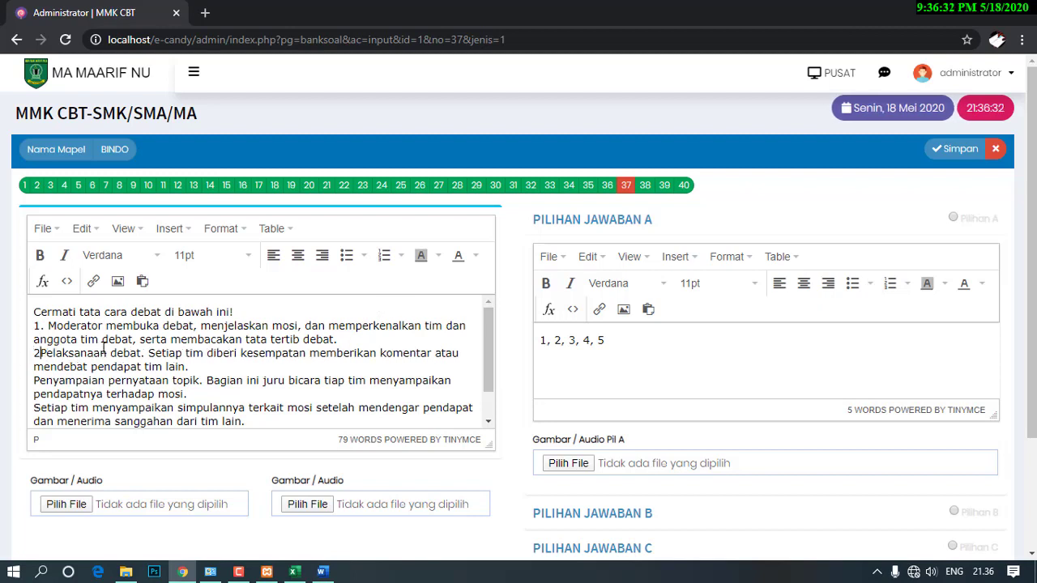
pyautogui.scroll(-1, 40, 349)
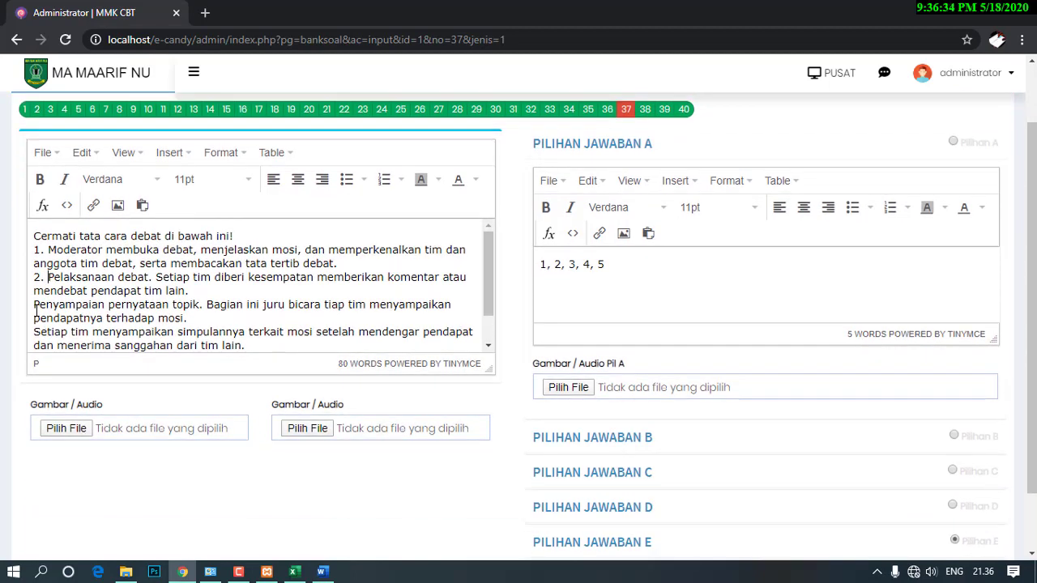
pyautogui.write('3.')
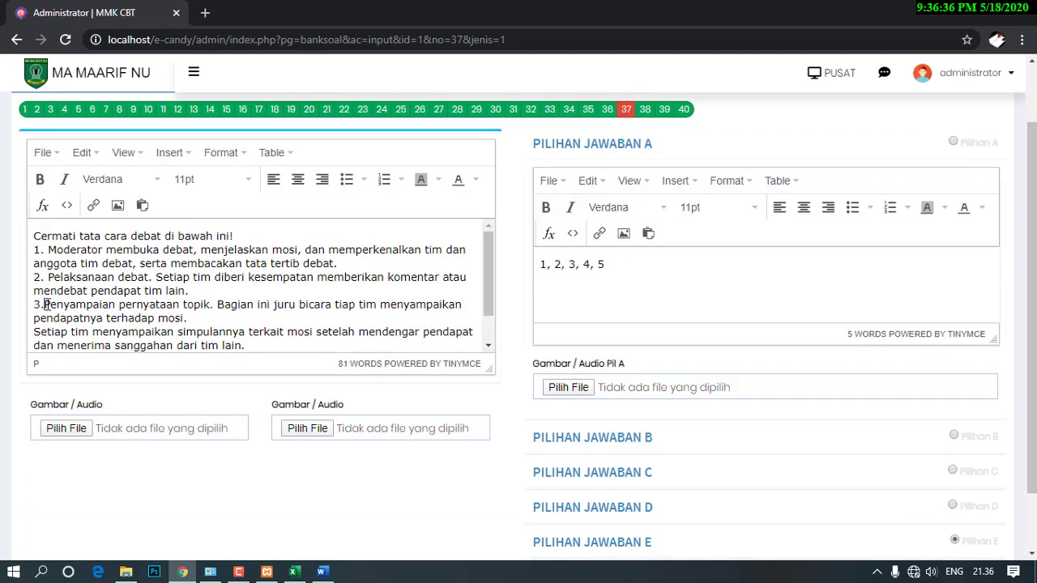
pyautogui.scroll(-1, 44, 301)
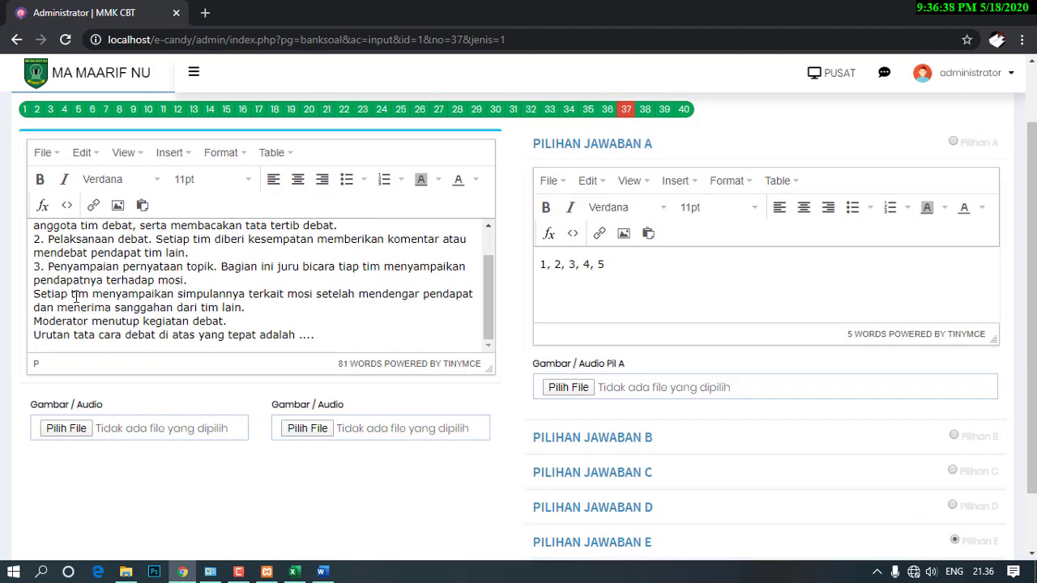
pyautogui.write('4. ')
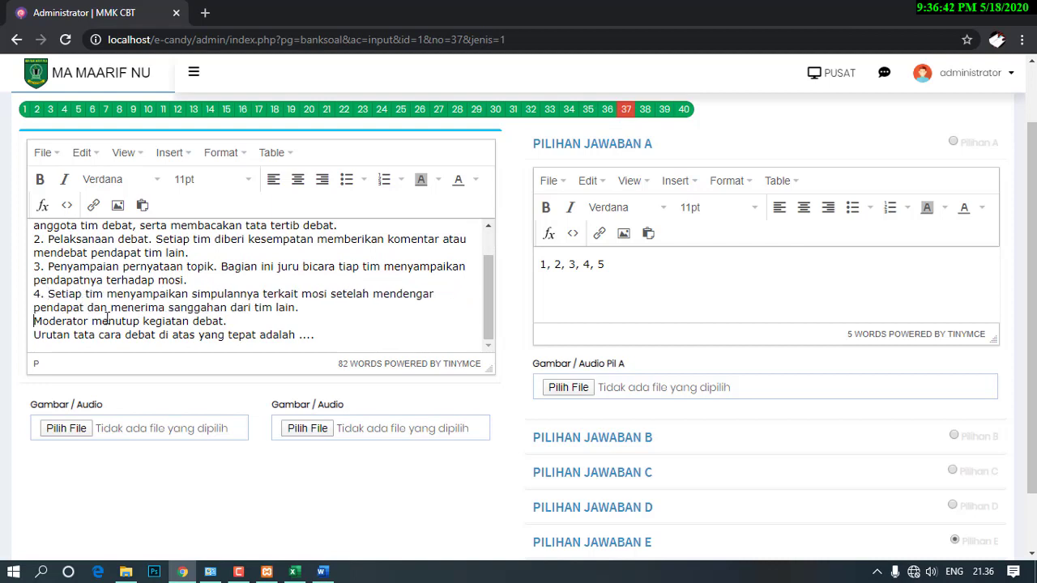
pyautogui.write('5.')
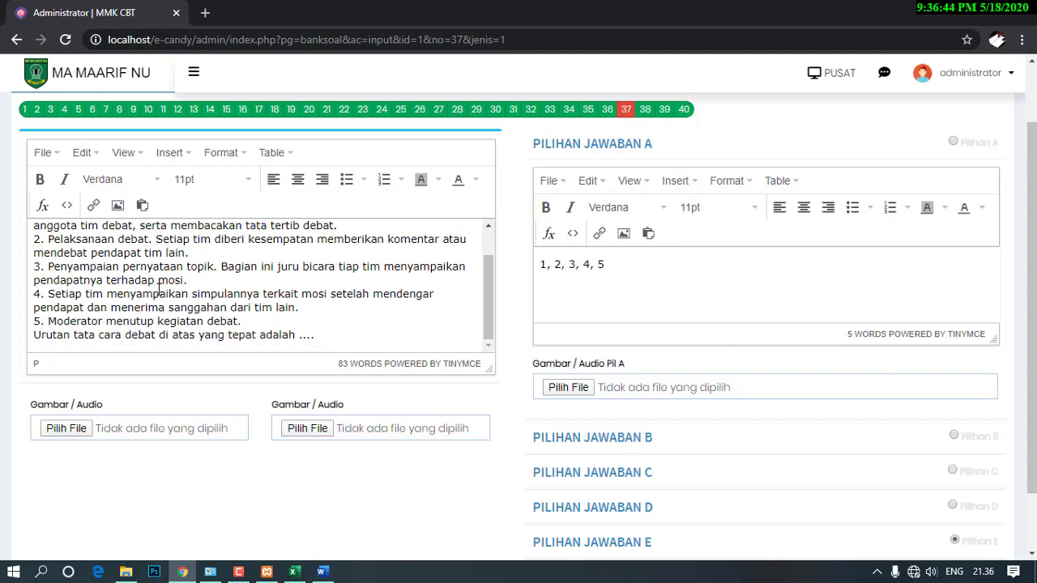
pyautogui.scroll(-2, 159, 290)
pyautogui.scroll(3, 299, 241)
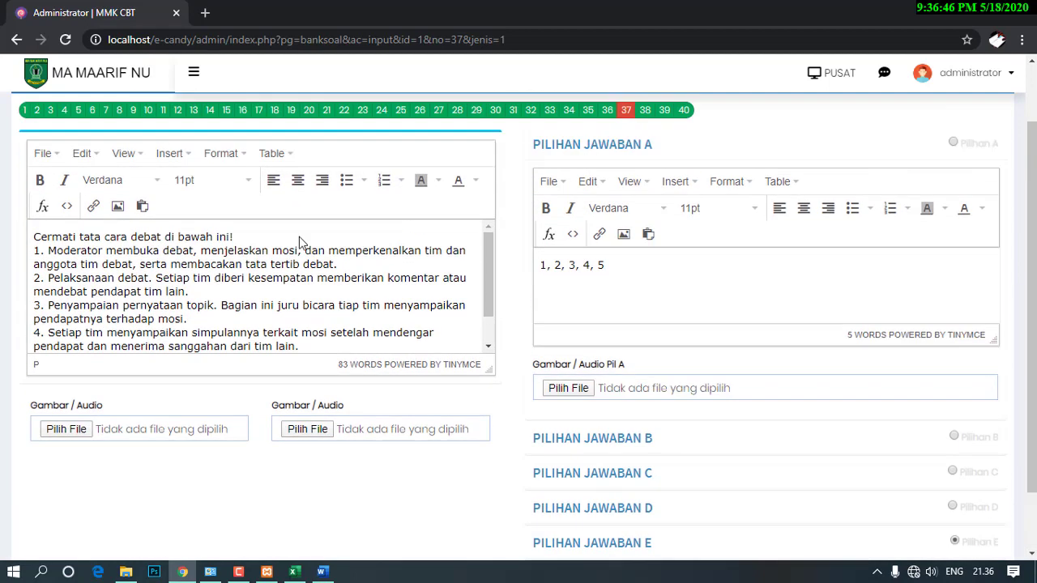
pyautogui.scroll(2, 299, 242)
# Save question 37 together with answer A.
pyautogui.click(960, 149)
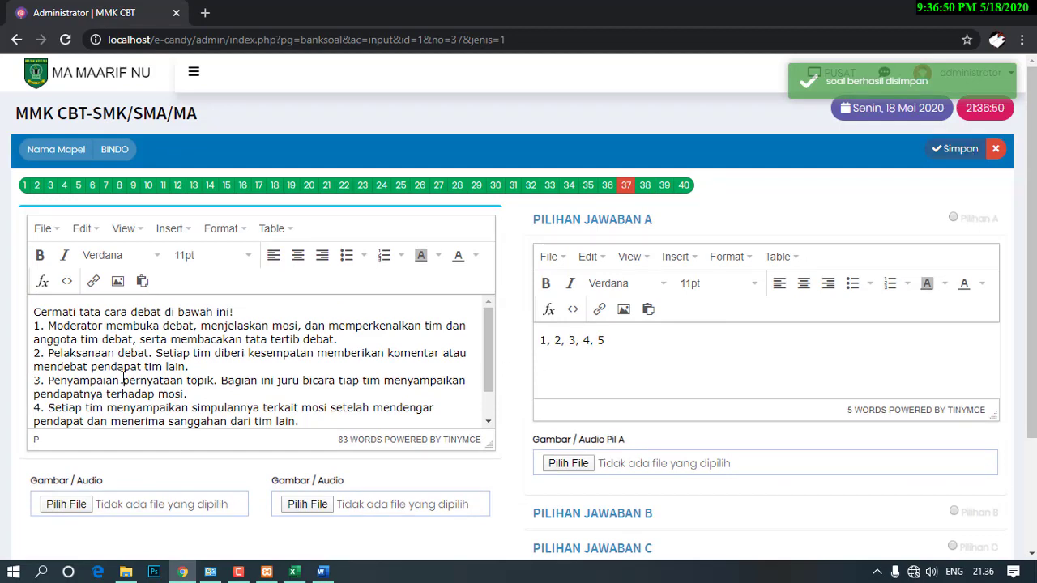
pyautogui.click(55, 327)
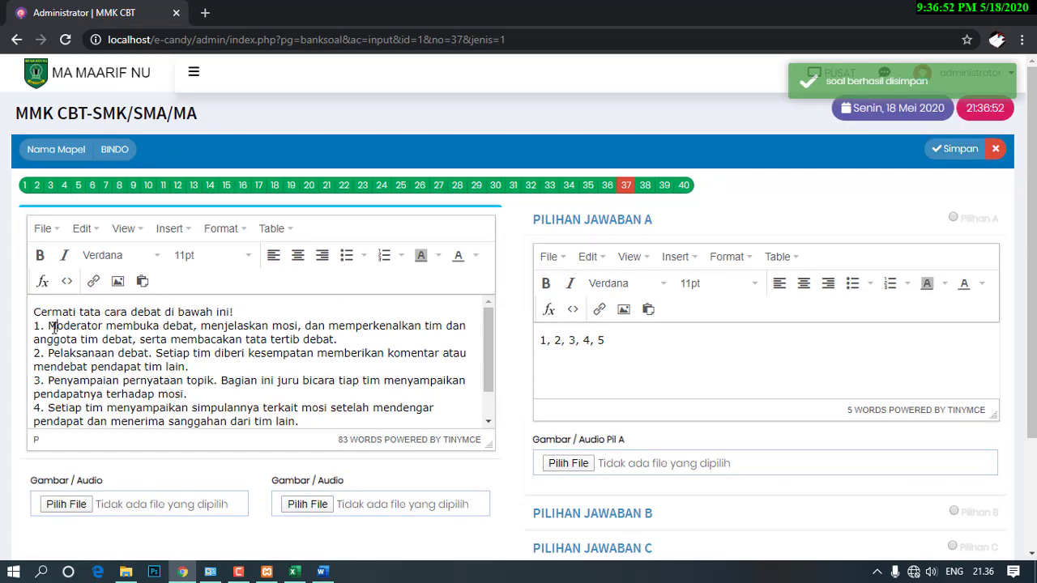
pyautogui.scroll(-1, 76, 341)
pyautogui.scroll(1, 77, 341)
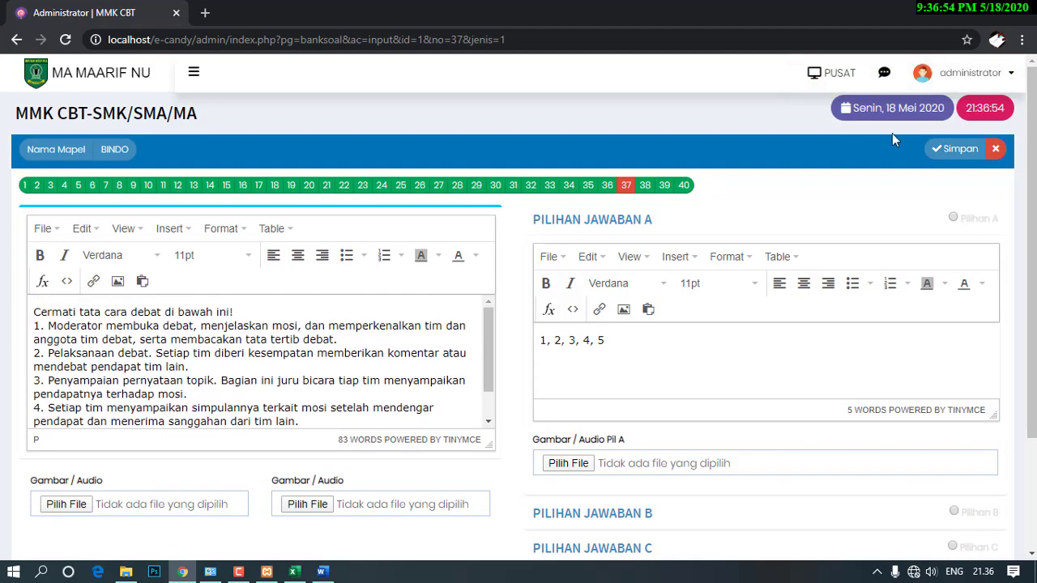
pyautogui.click(939, 148)
pyautogui.click(643, 339)
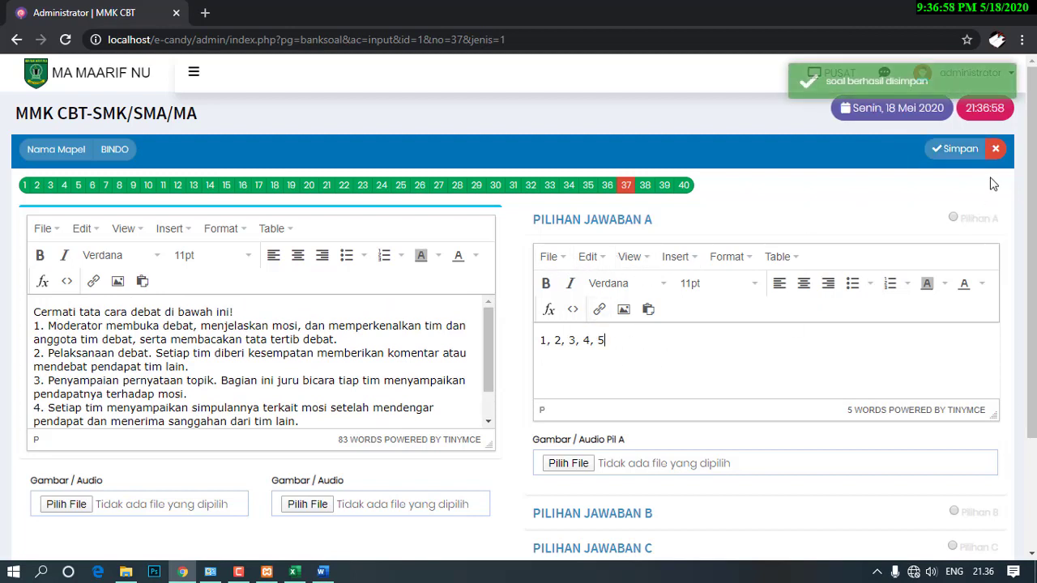
pyautogui.click(956, 156)
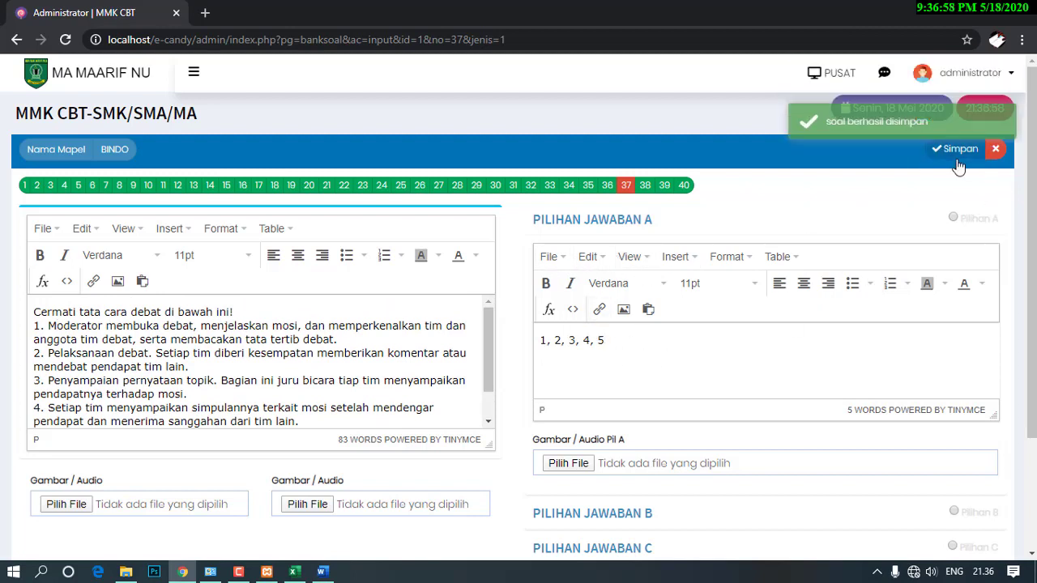
# Close the editor and scroll the BINDO list to confirm question 37's five steps.
pyautogui.click(998, 152)
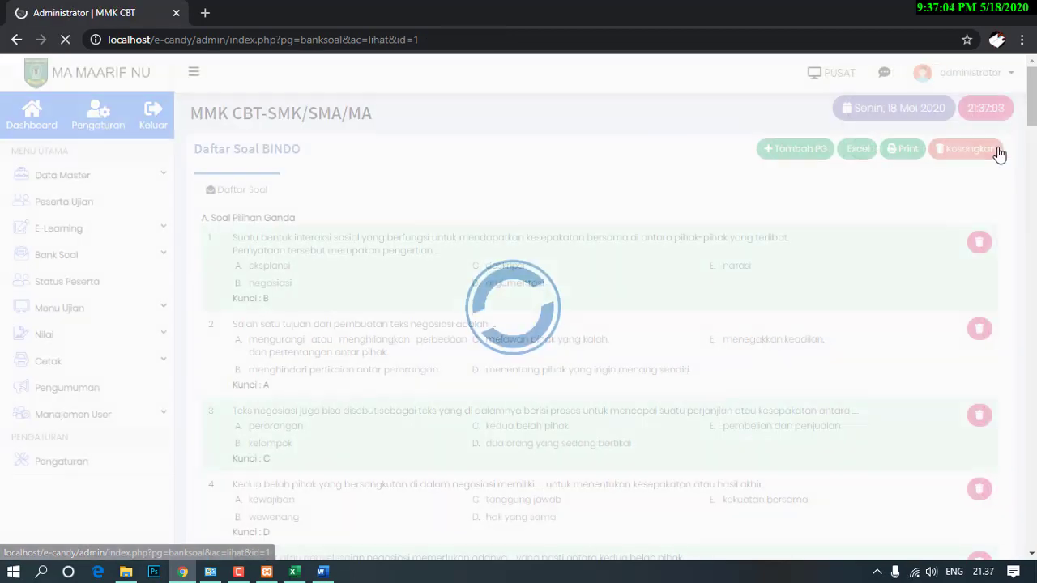
pyautogui.scroll(-5, 479, 340)
pyautogui.scroll(-20, 479, 340)
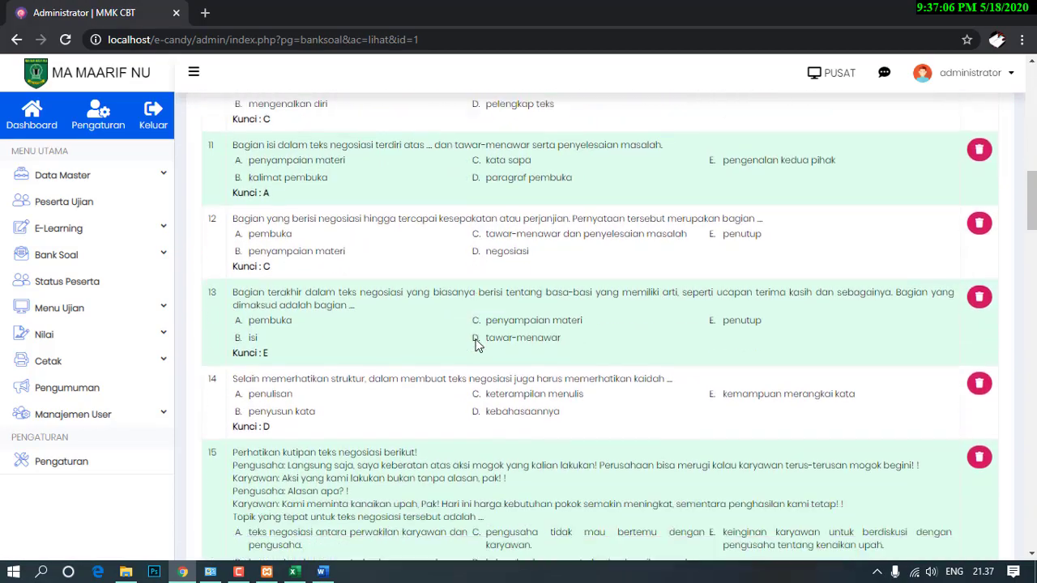
pyautogui.scroll(-10, 476, 339)
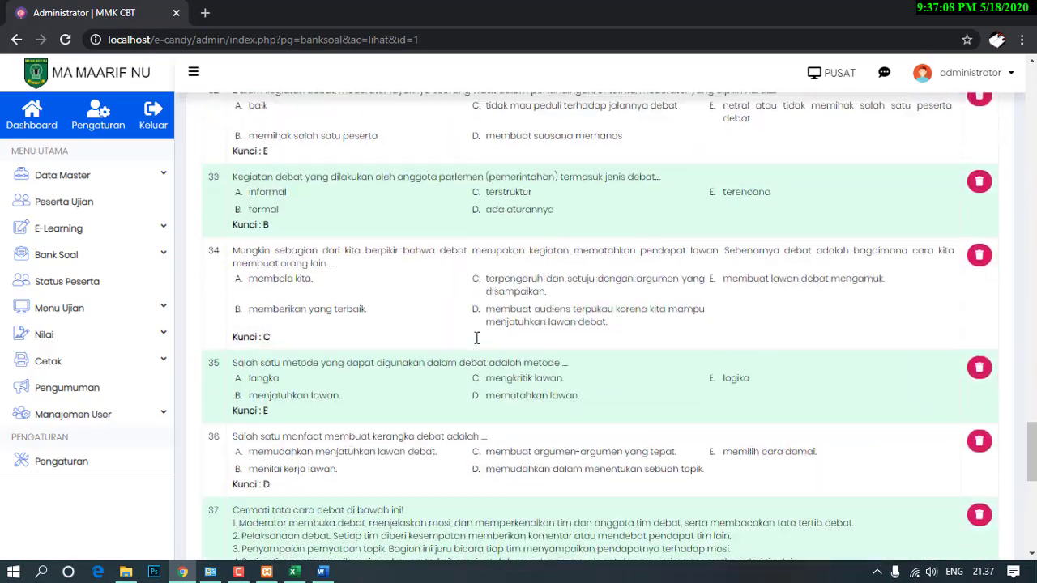
pyautogui.scroll(3, 473, 340)
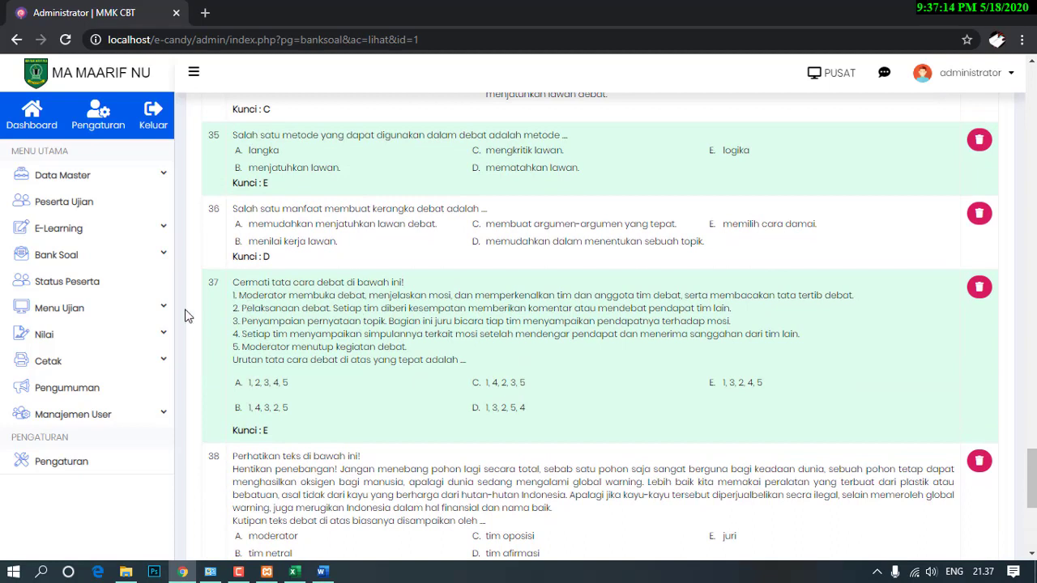
# Go to Bank Soal > Daftar Soal, then Menu Ujian > Jadwal Ujian, and start a new schedule.
pyautogui.click(63, 256)
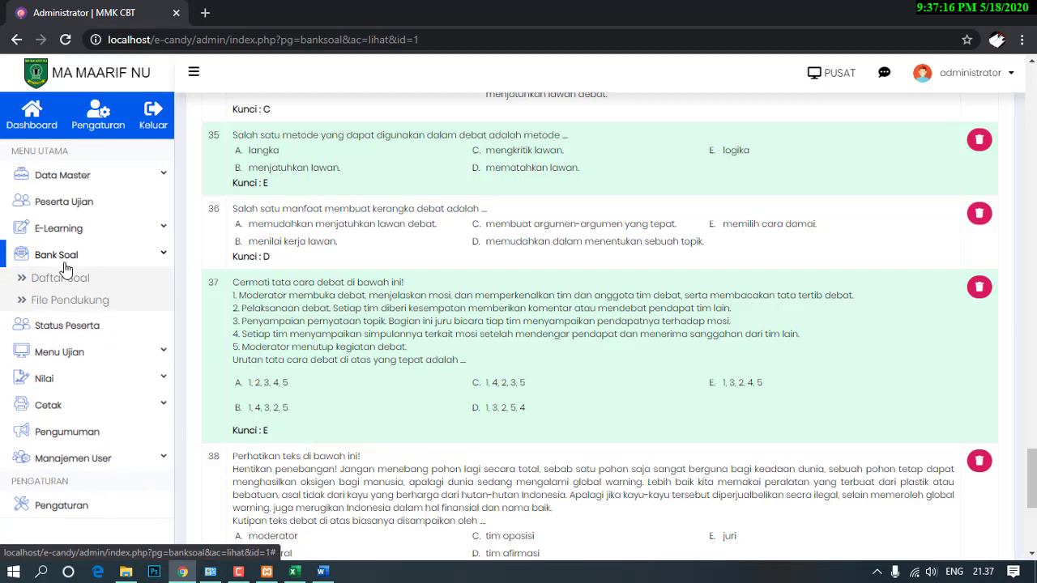
pyautogui.click(65, 275)
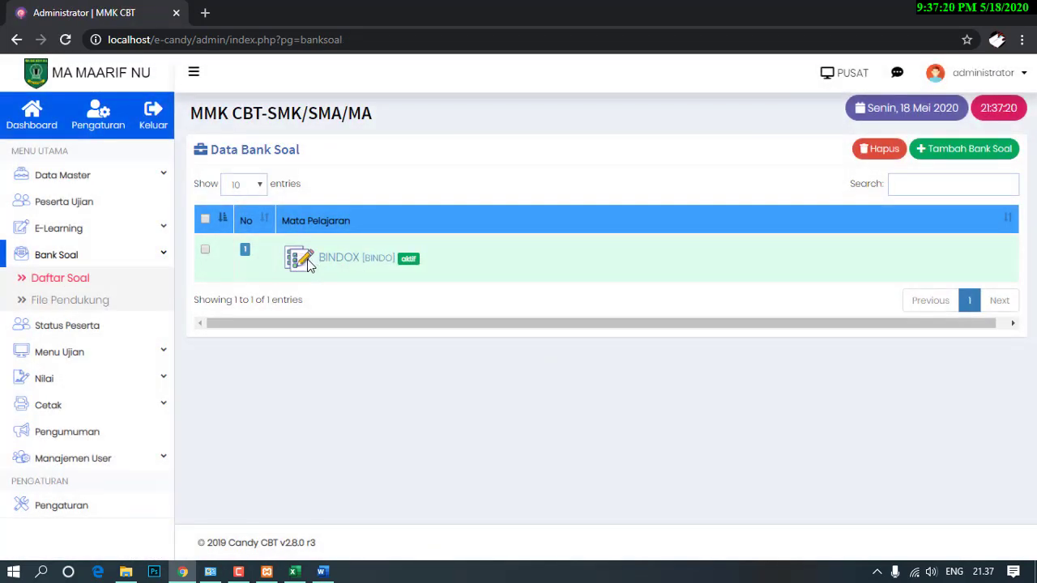
pyautogui.click(65, 355)
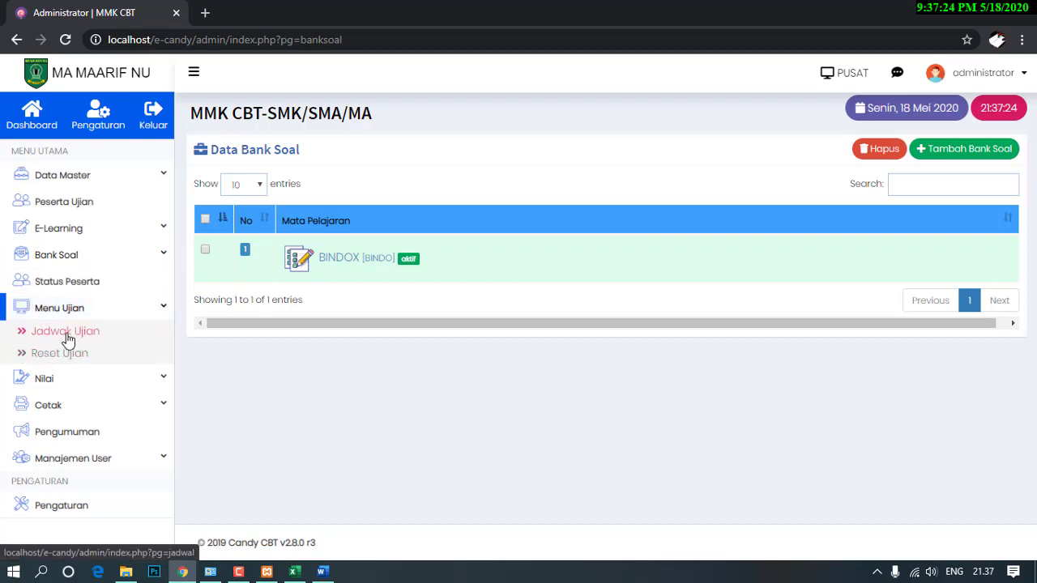
pyautogui.click(52, 335)
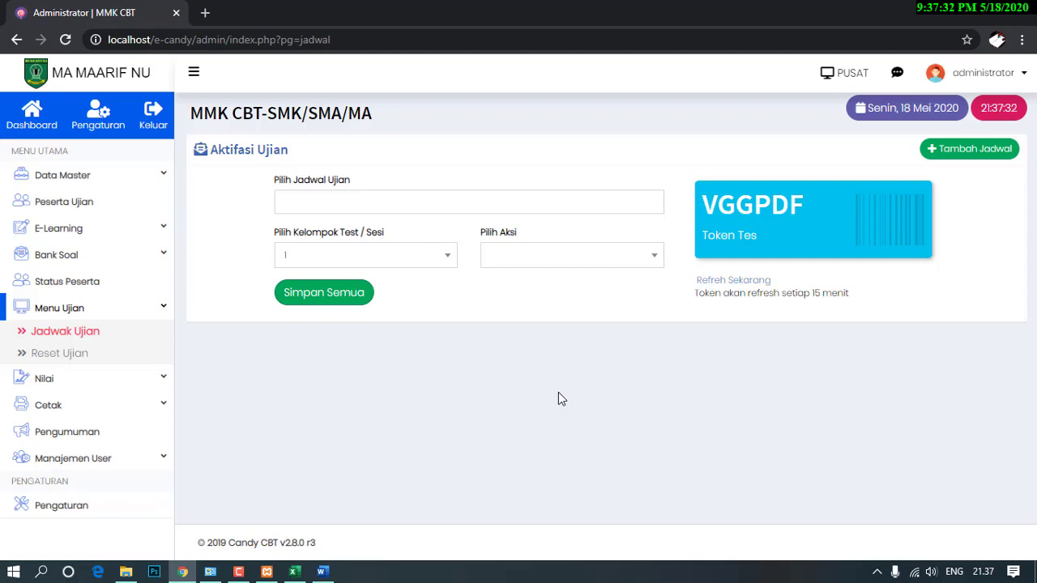
pyautogui.click(974, 154)
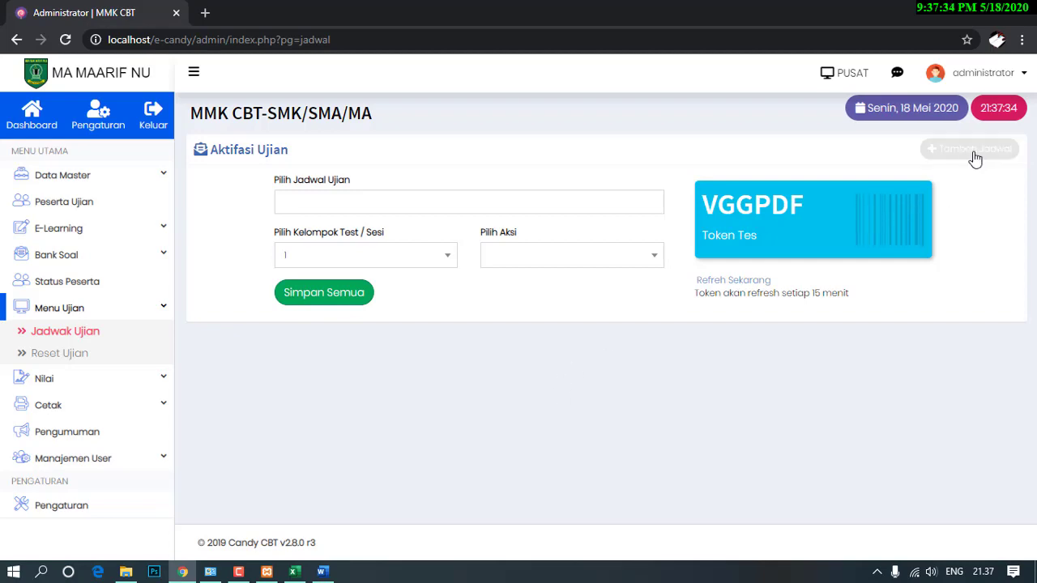
# Keep BINDOX as the question bank and choose PAT - PENILAIAN AKHIR TAHUN as exam type.
pyautogui.click(940, 150)
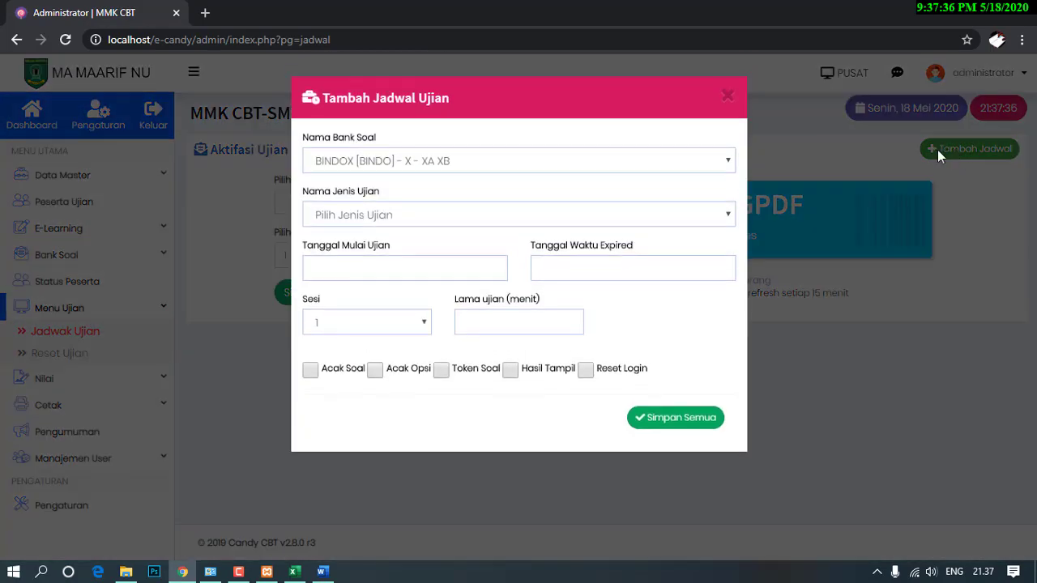
pyautogui.click(494, 159)
pyautogui.click(494, 159)
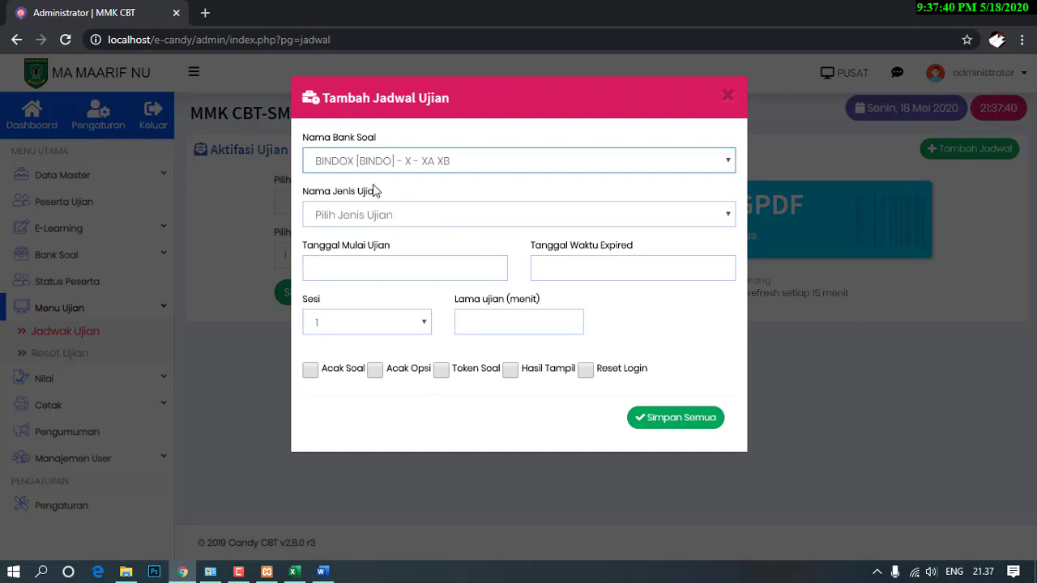
pyautogui.click(420, 216)
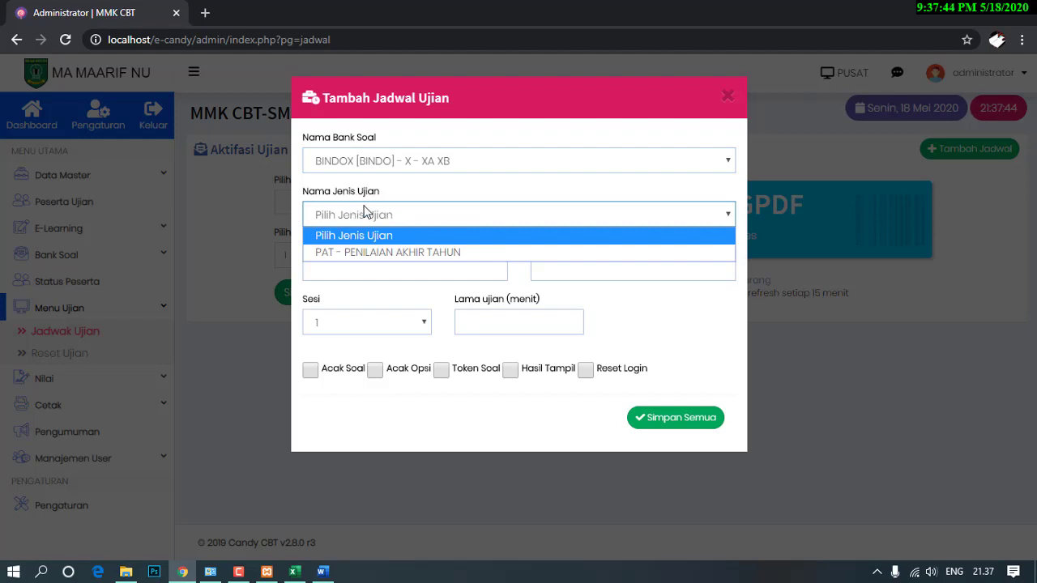
pyautogui.click(381, 253)
# Set the exam start to 2020/05/18 00:00 and expiry to 2020/05/18 23:00.
pyautogui.click(417, 270)
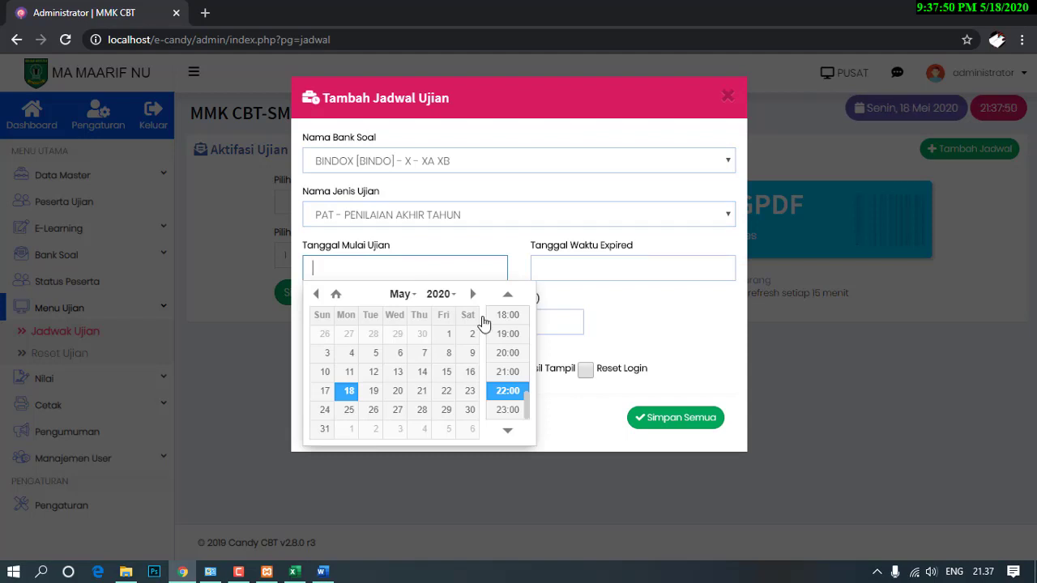
pyautogui.click(510, 381)
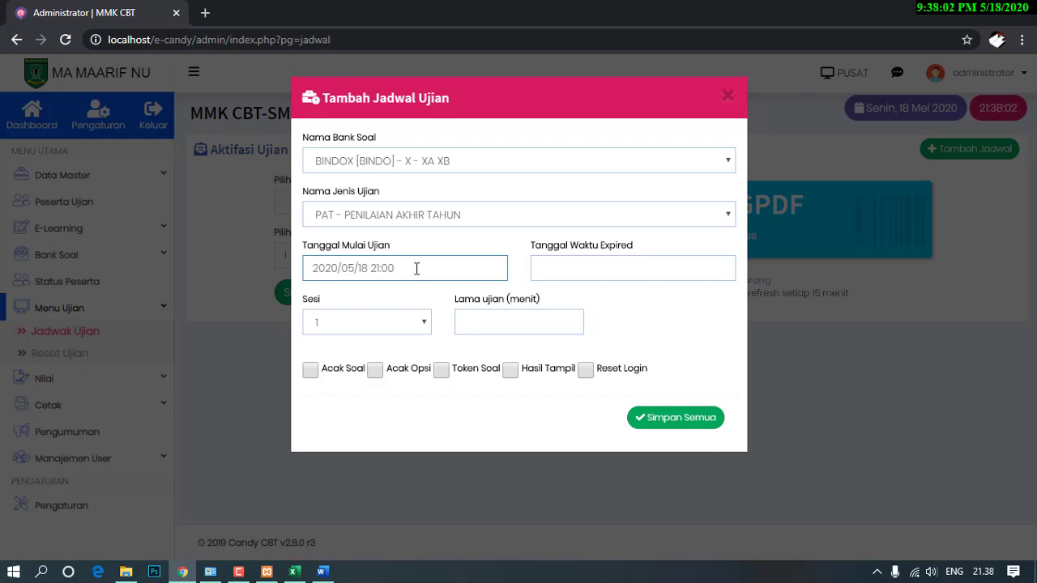
pyautogui.tripleClick(357, 263)
pyautogui.scroll(5, 507, 357)
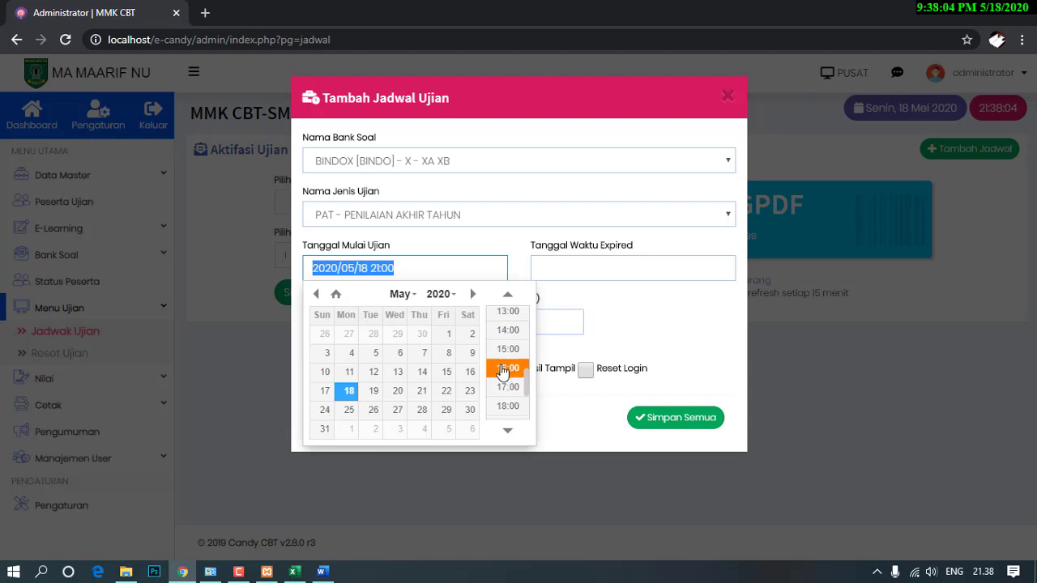
pyautogui.scroll(4, 510, 357)
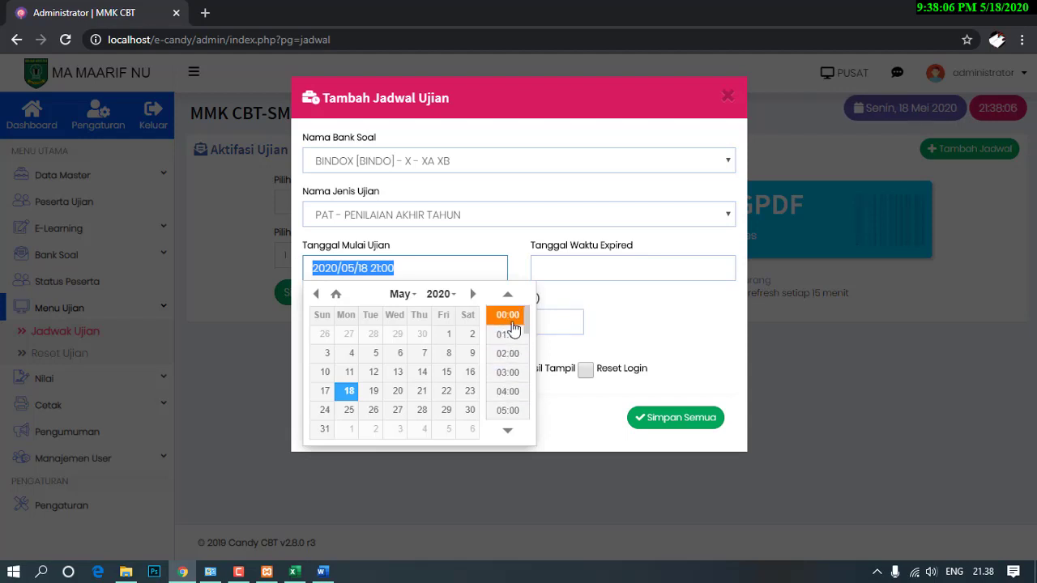
pyautogui.click(492, 312)
pyautogui.click(554, 271)
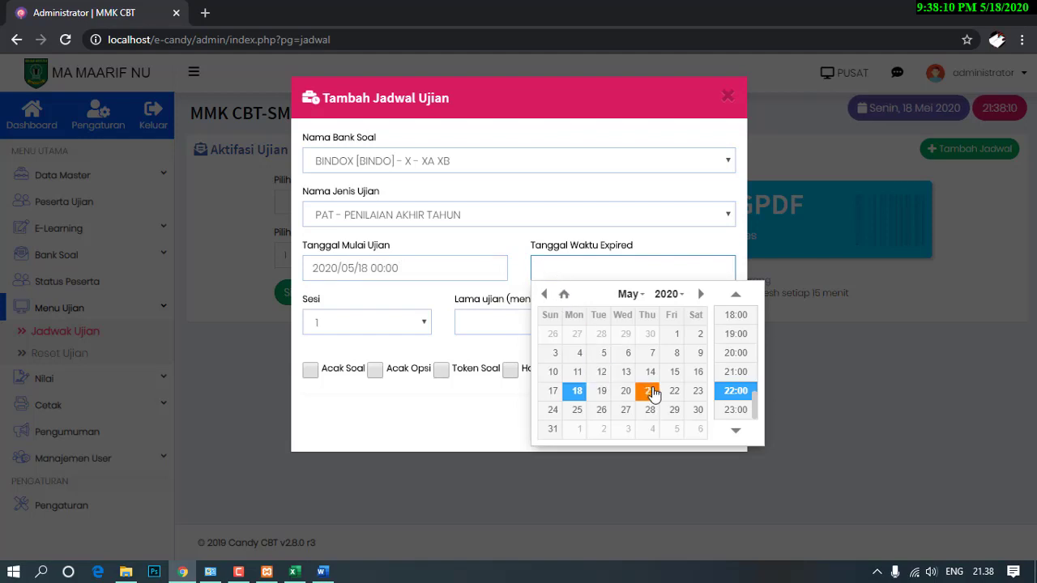
pyautogui.click(737, 411)
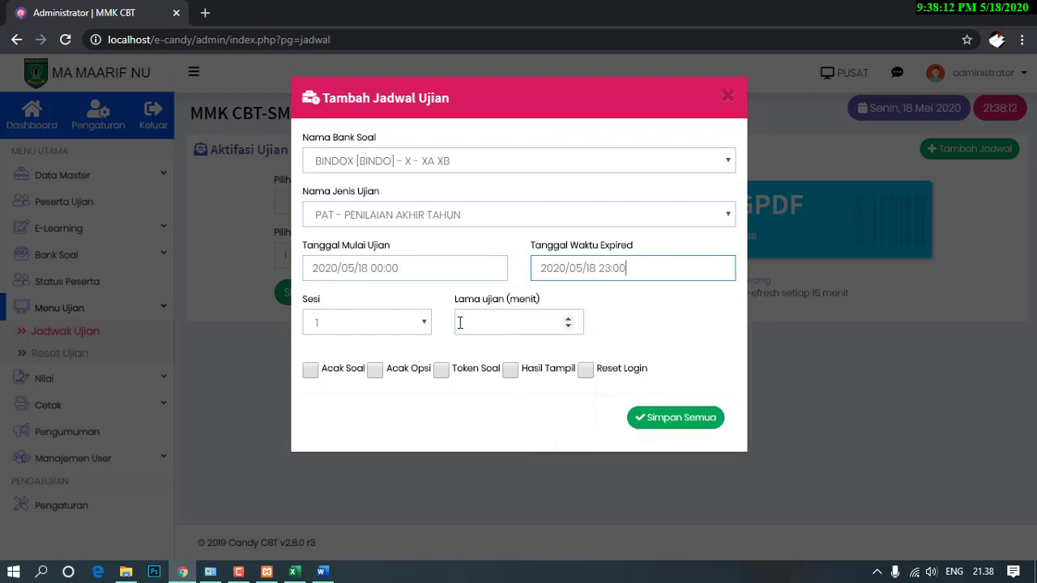
pyautogui.click(489, 320)
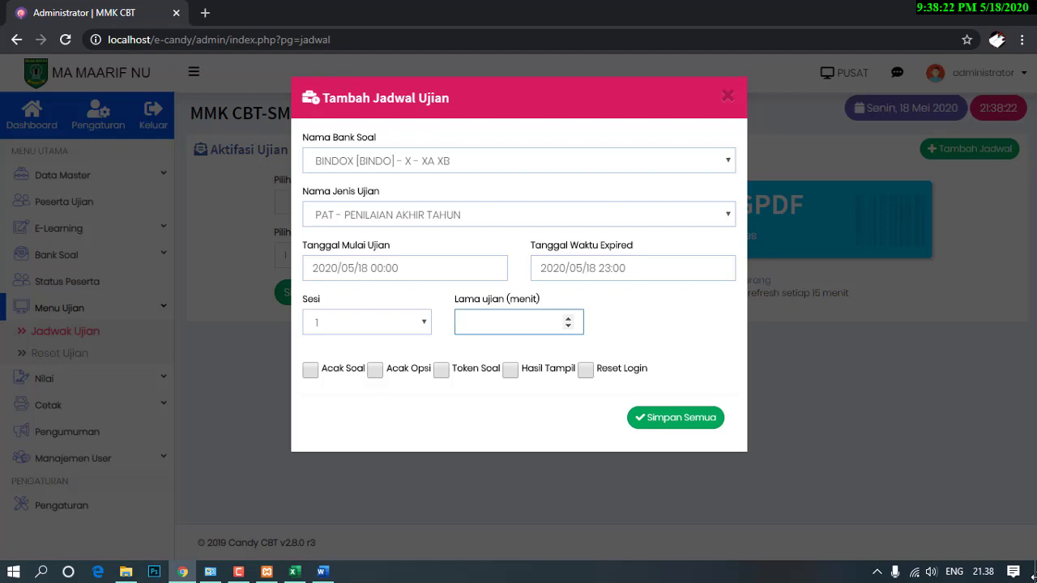
# Set 120 minutes, enable Acak Soal and Hasil Tampil, disable Reset Login, and save the schedule.
pyautogui.write('20')
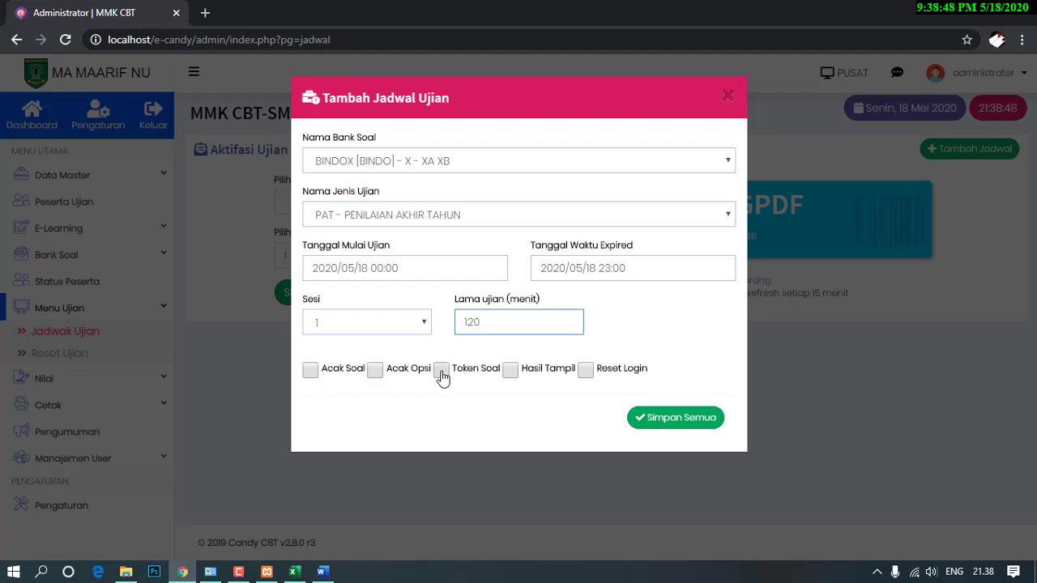
pyautogui.click(441, 371)
pyautogui.click(441, 371)
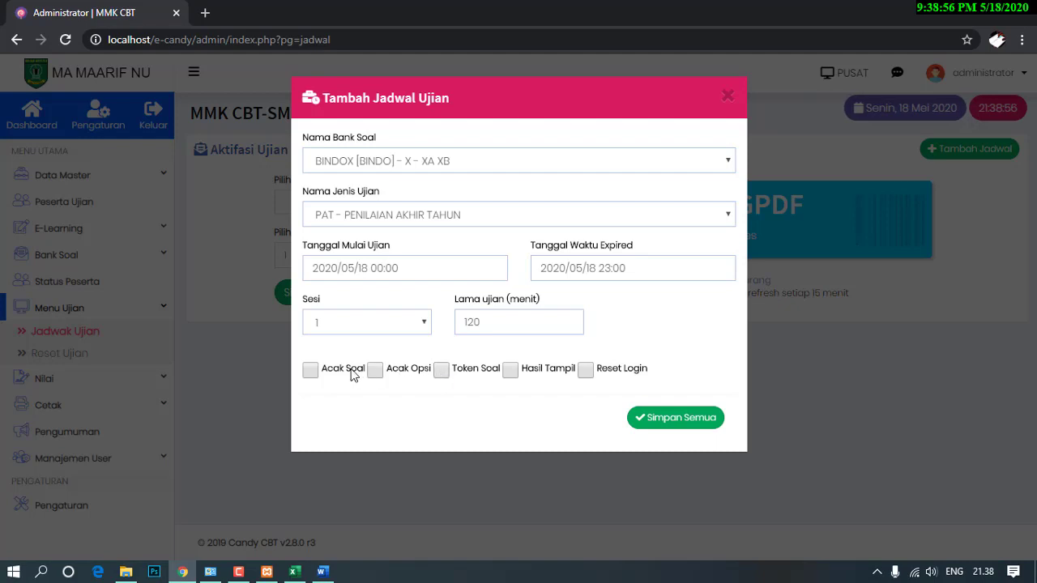
pyautogui.click(310, 372)
pyautogui.click(510, 373)
pyautogui.click(587, 378)
pyautogui.click(653, 418)
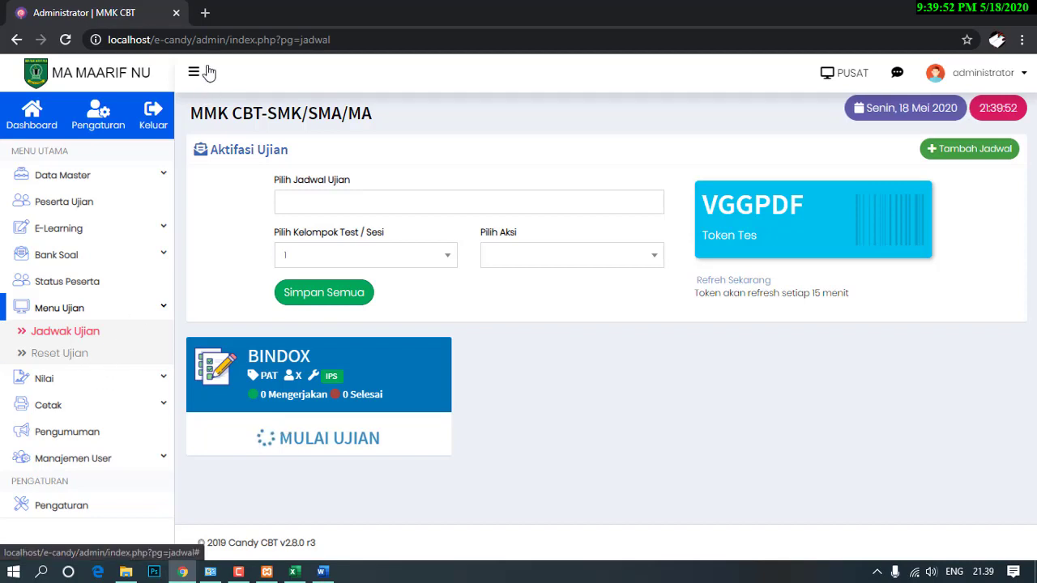
# Load localhost/e-candy in a new tab and autofill the saved administrator login.
pyautogui.click(205, 16)
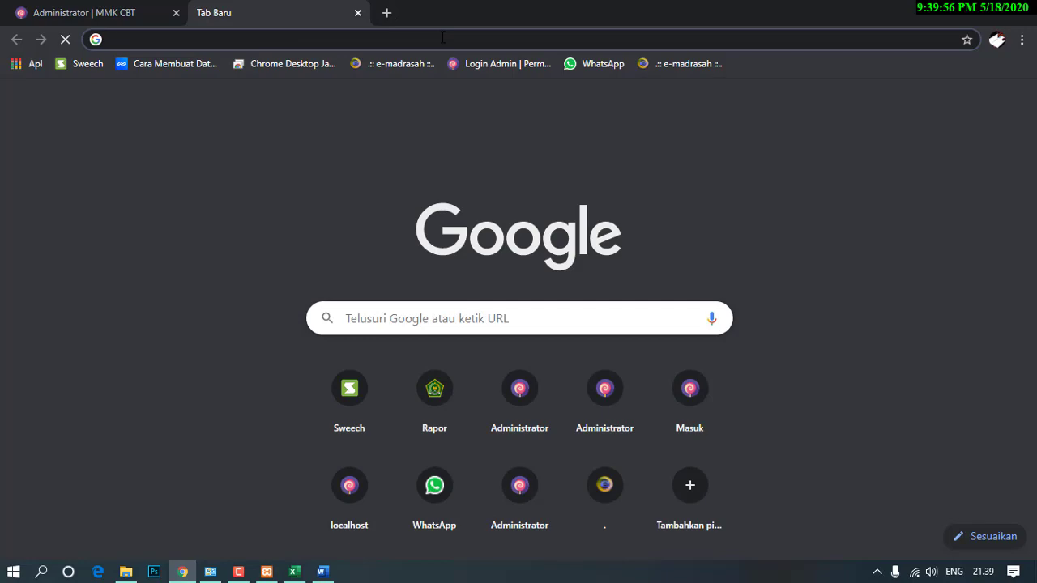
pyautogui.write('lo')
pyautogui.press('Return')
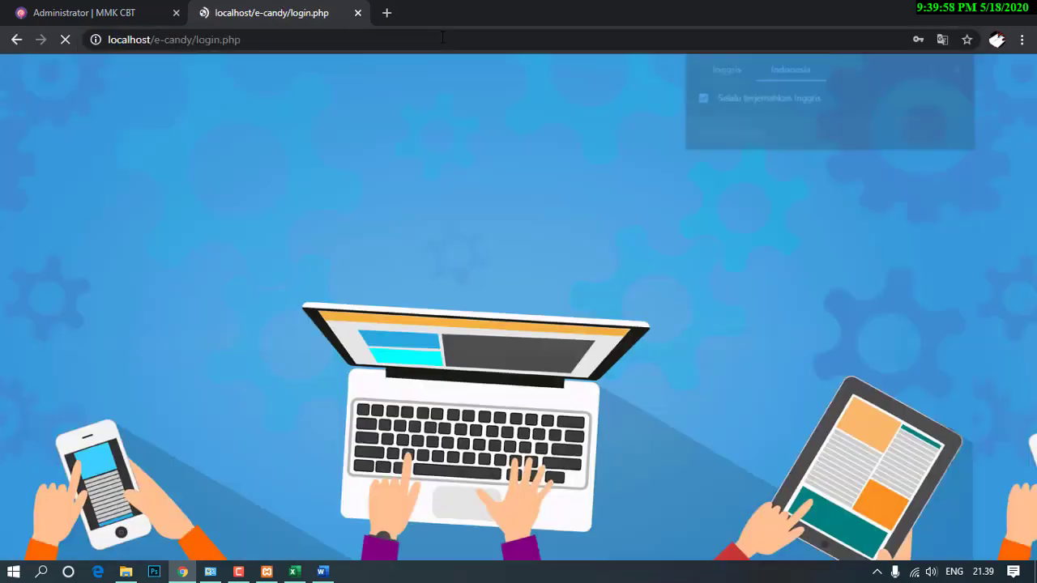
pyautogui.click(485, 320)
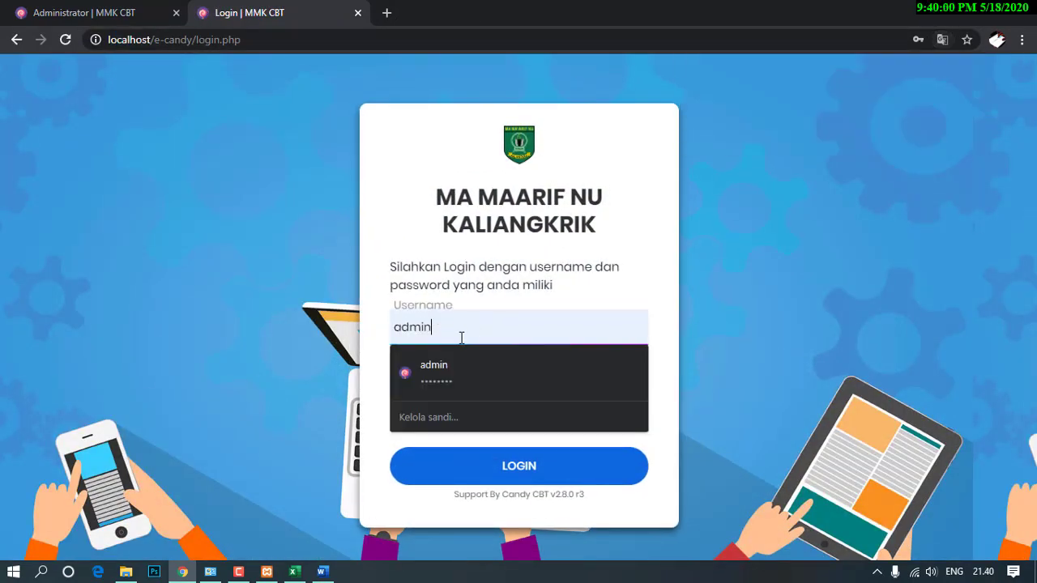
pyautogui.click(429, 365)
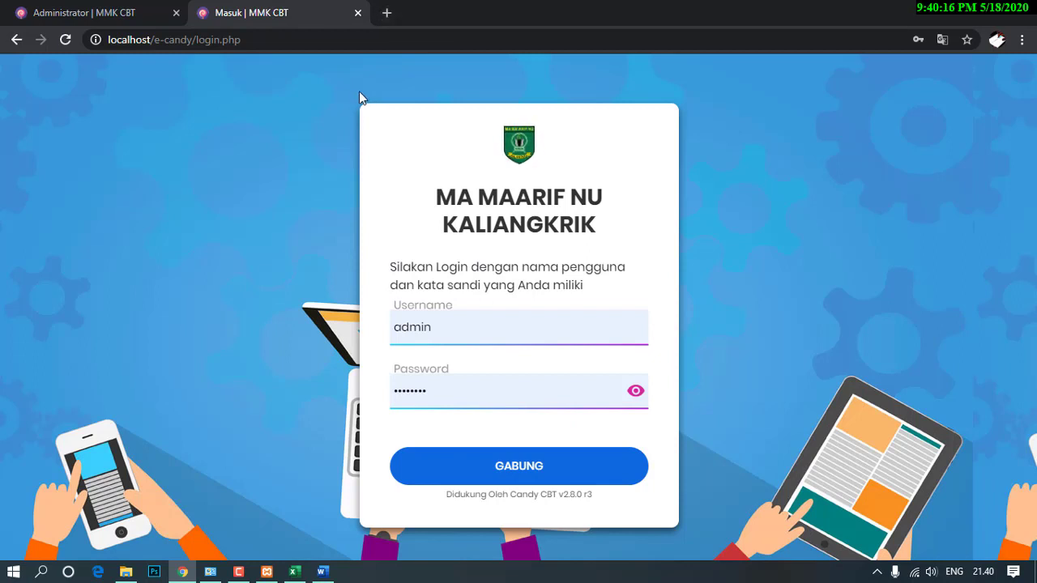
pyautogui.rightClick(914, 572)
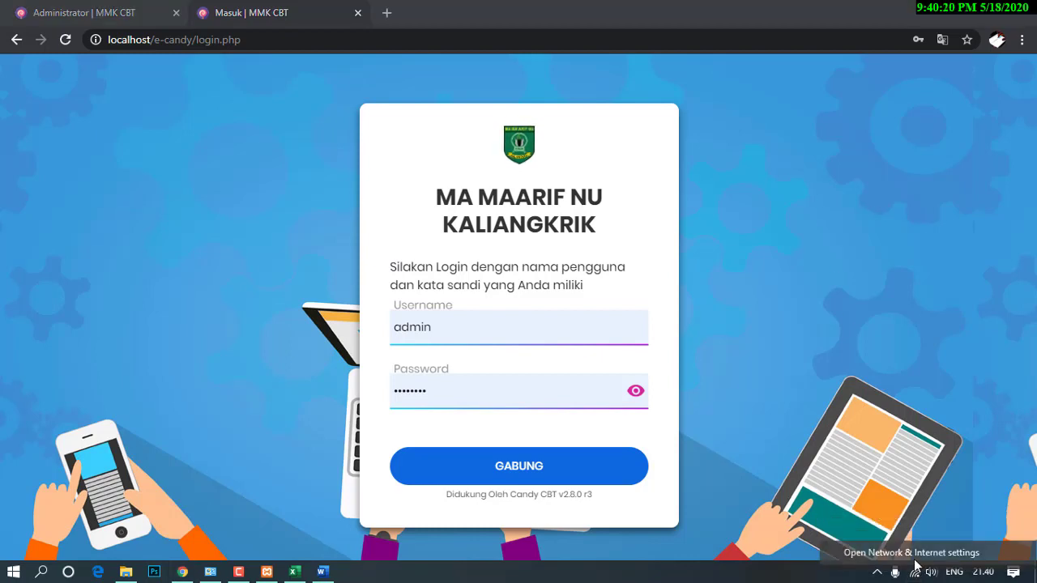
pyautogui.click(913, 554)
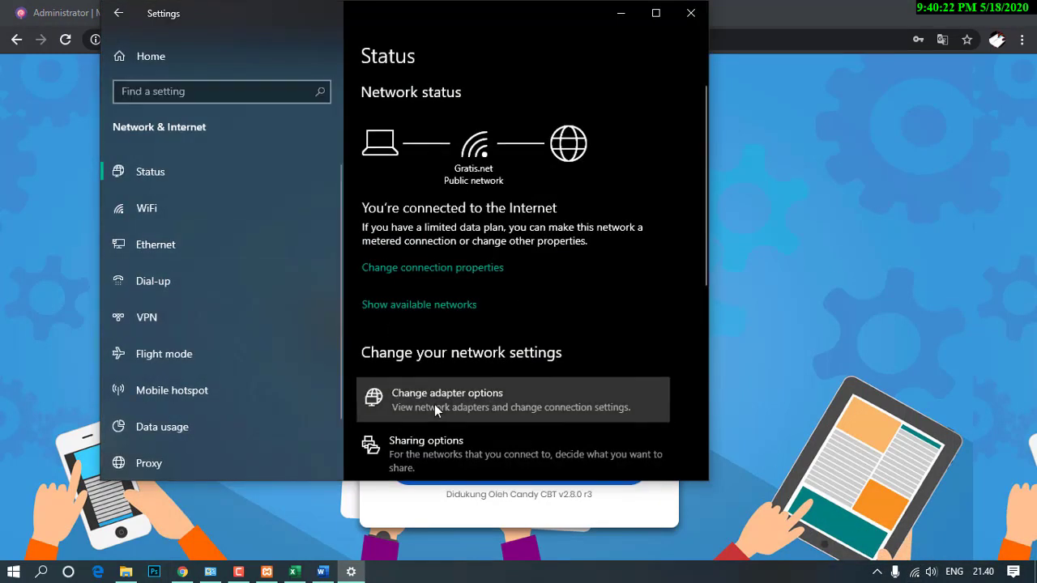
pyautogui.click(374, 404)
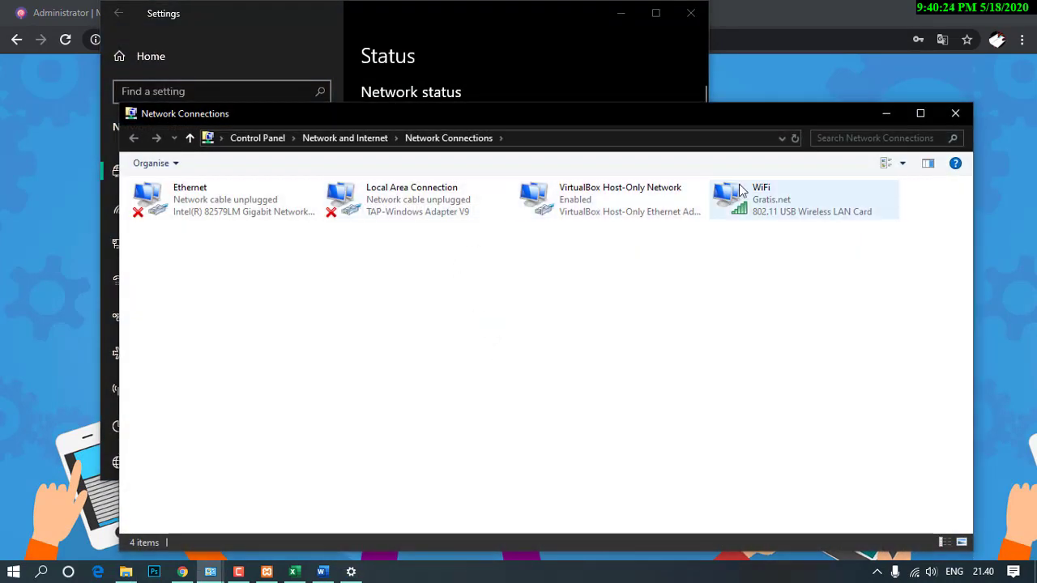
pyautogui.click(743, 193)
pyautogui.rightClick(759, 201)
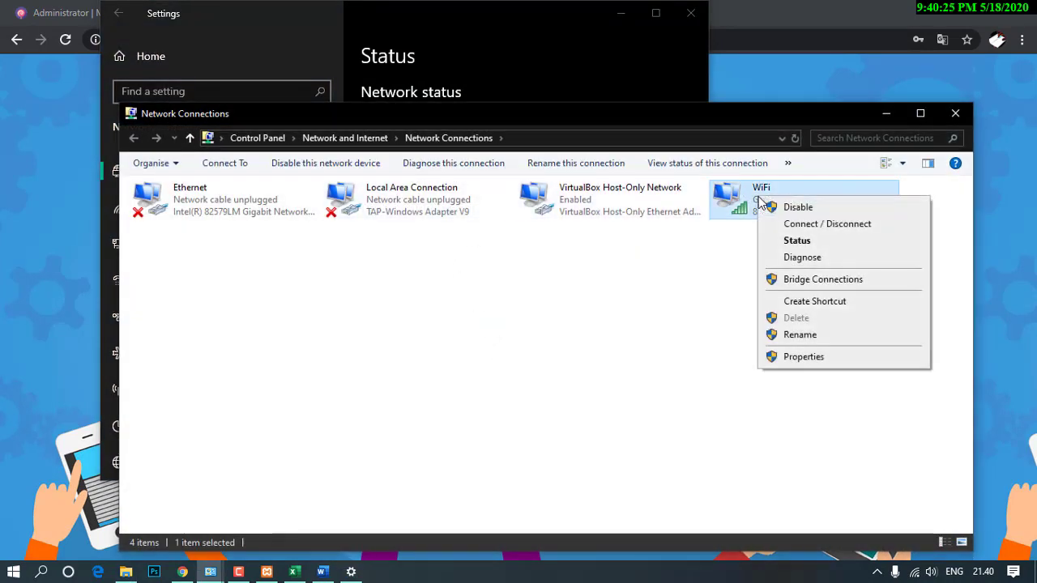
pyautogui.click(797, 240)
pyautogui.click(435, 303)
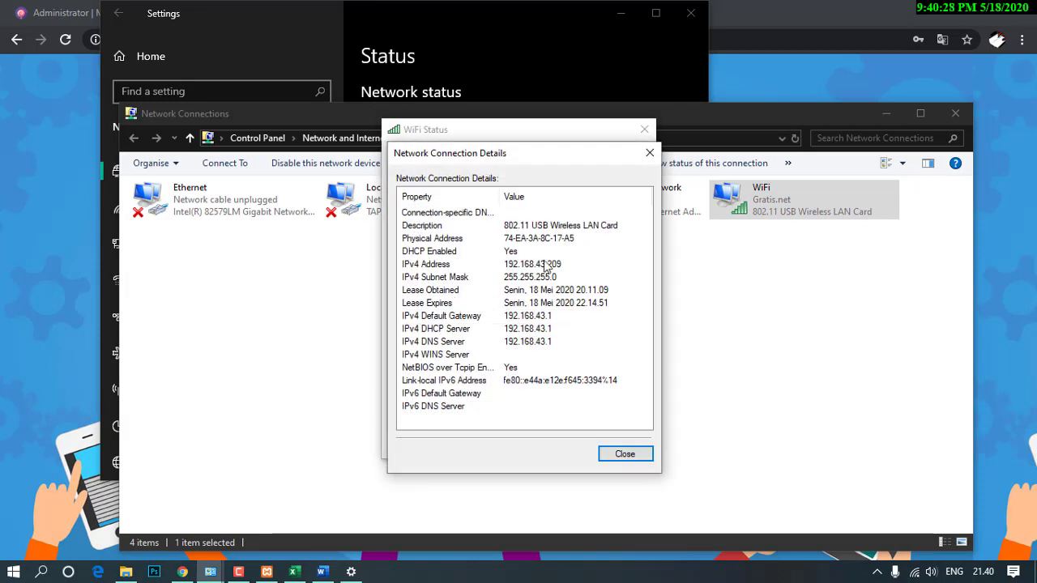
pyautogui.click(506, 266)
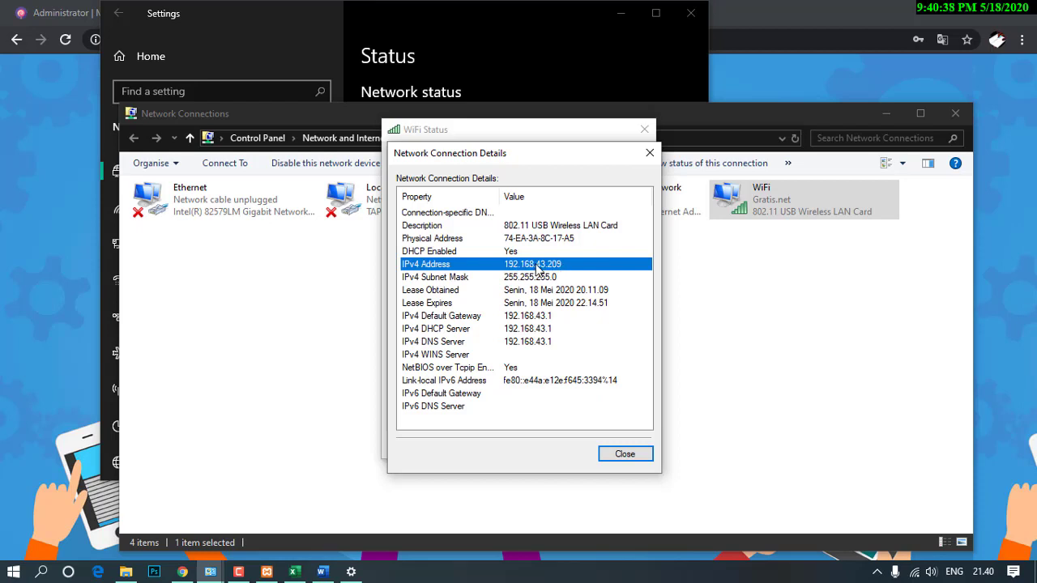
pyautogui.click(650, 153)
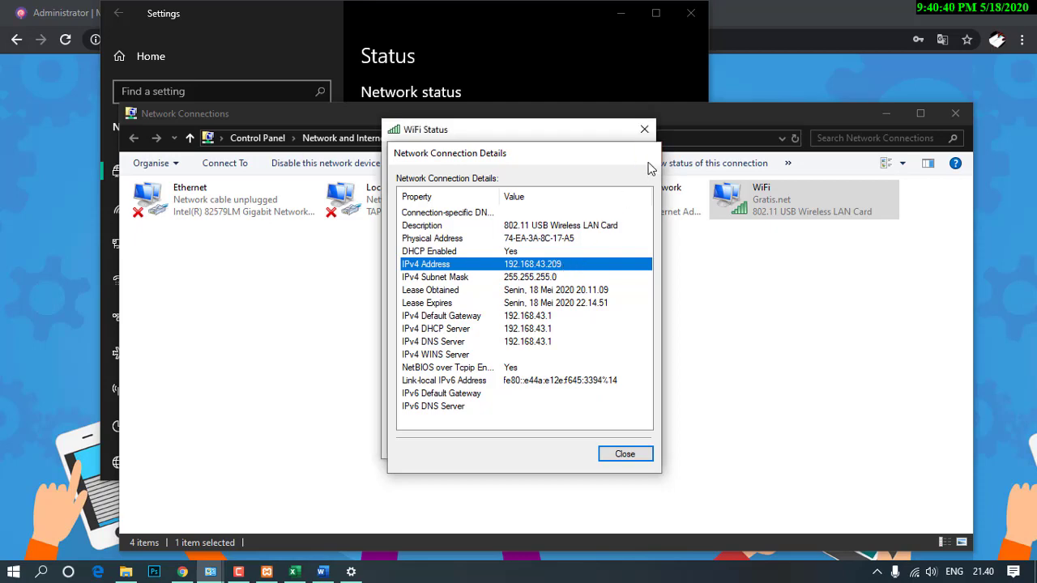
pyautogui.click(644, 130)
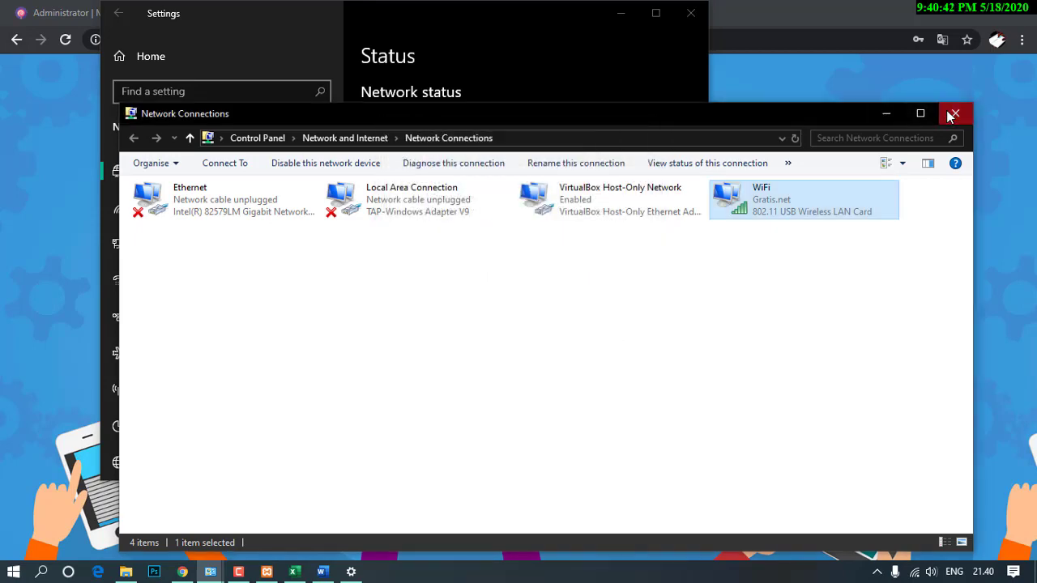
pyautogui.click(952, 115)
pyautogui.click(690, 13)
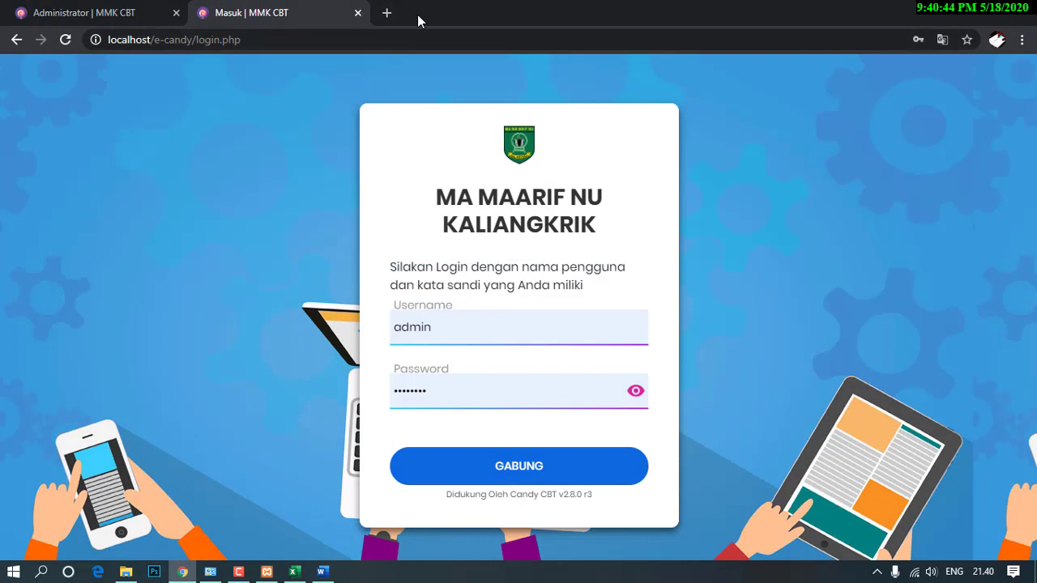
# Load 192.168.43.209/e-candy in a new browser tab.
pyautogui.click(387, 13)
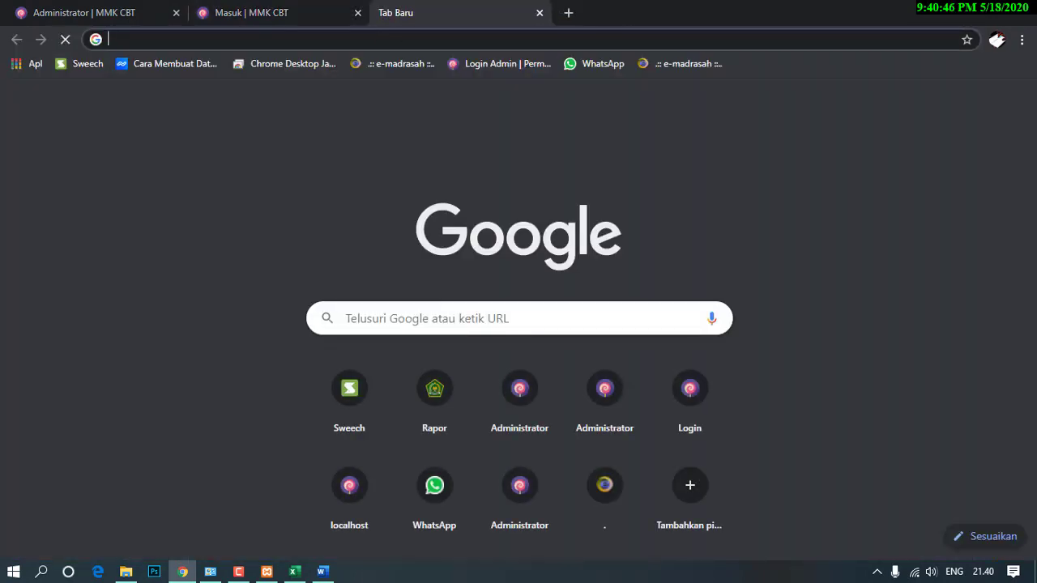
pyautogui.write('192.1')
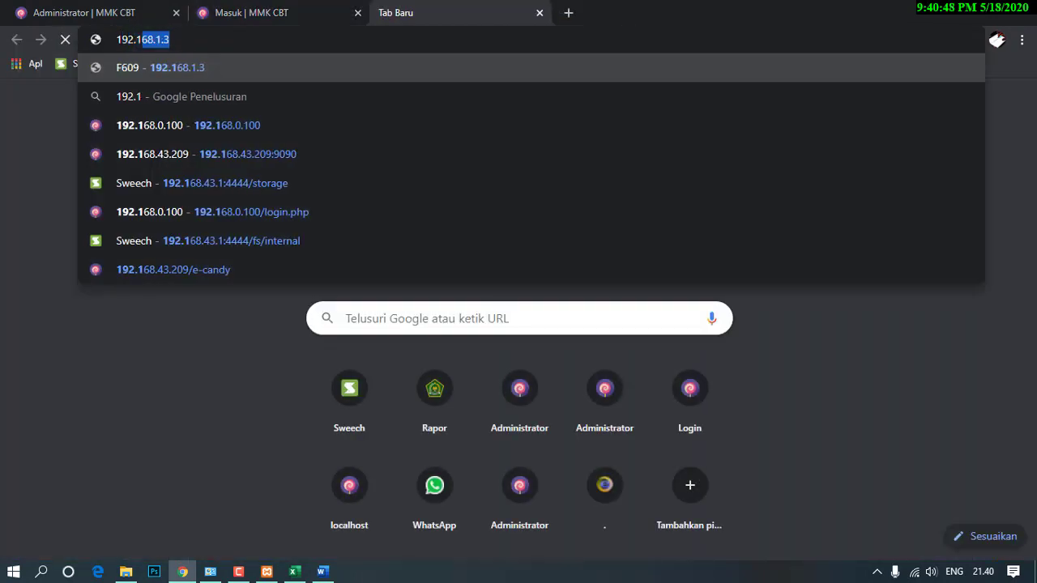
pyautogui.write('68.1')
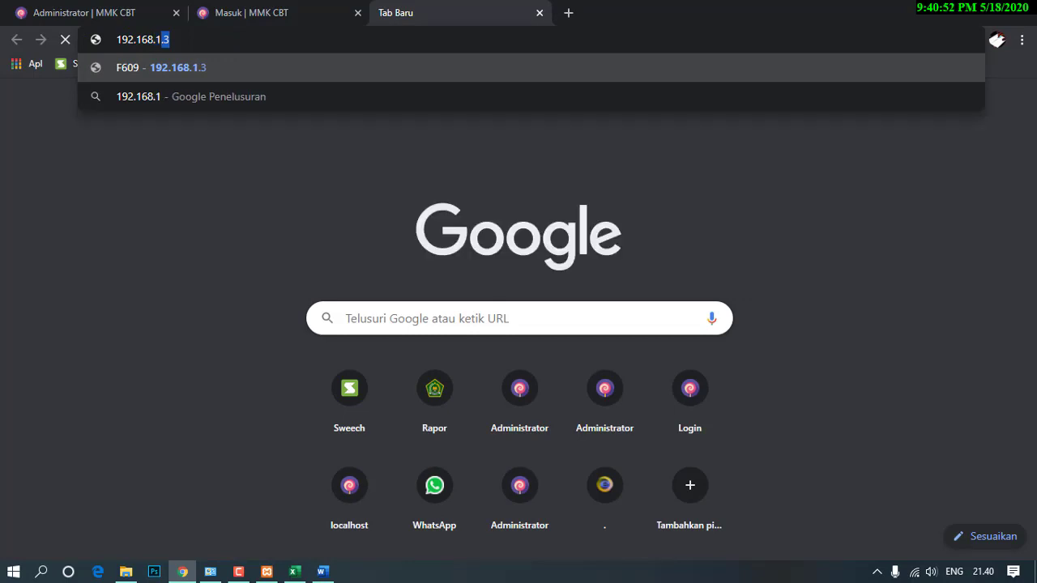
pyautogui.press('BackSpace')
pyautogui.press('BackSpace')
pyautogui.write('43.2')
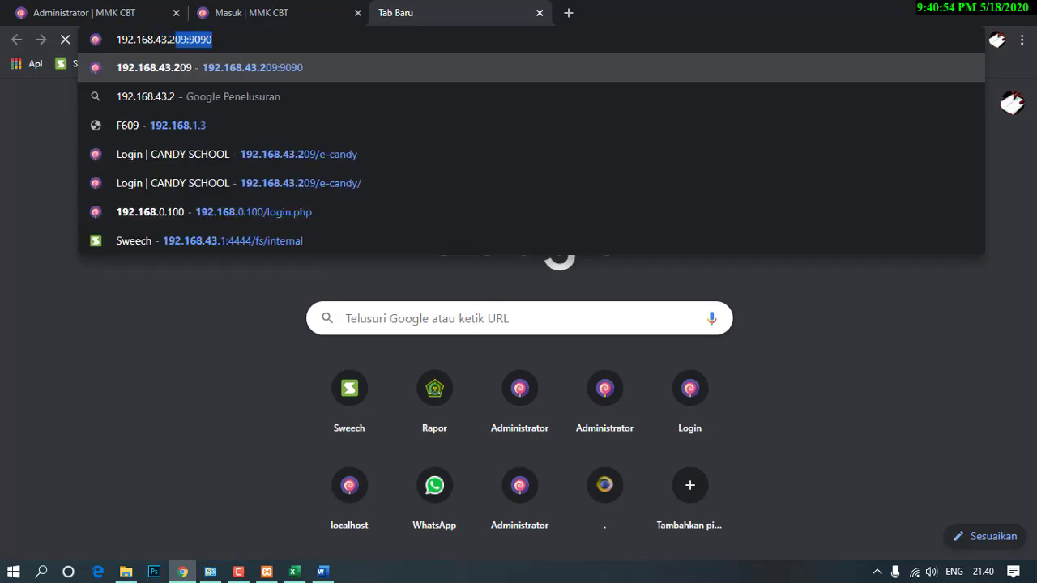
pyautogui.write('09')
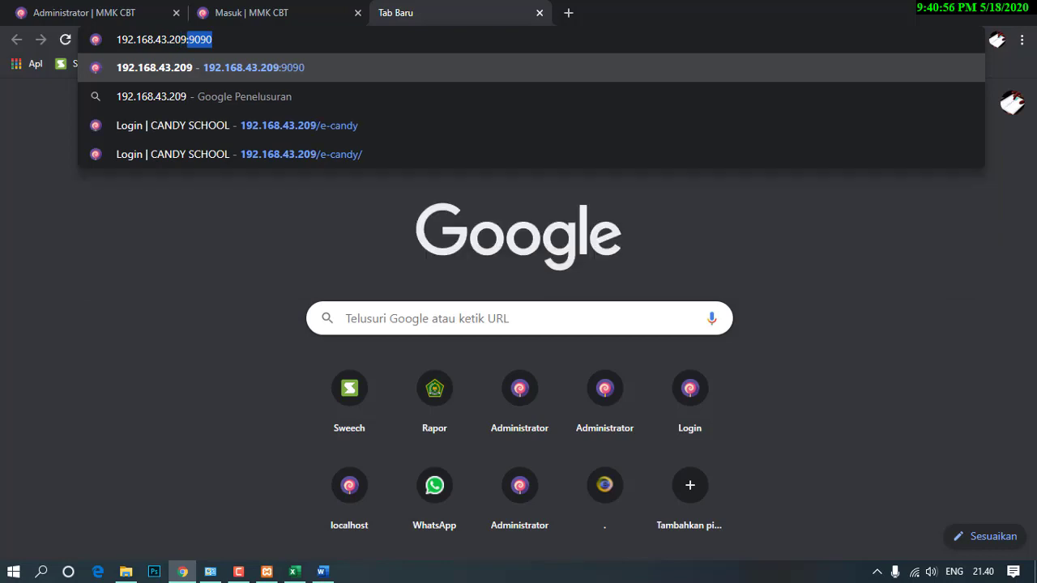
pyautogui.write('/')
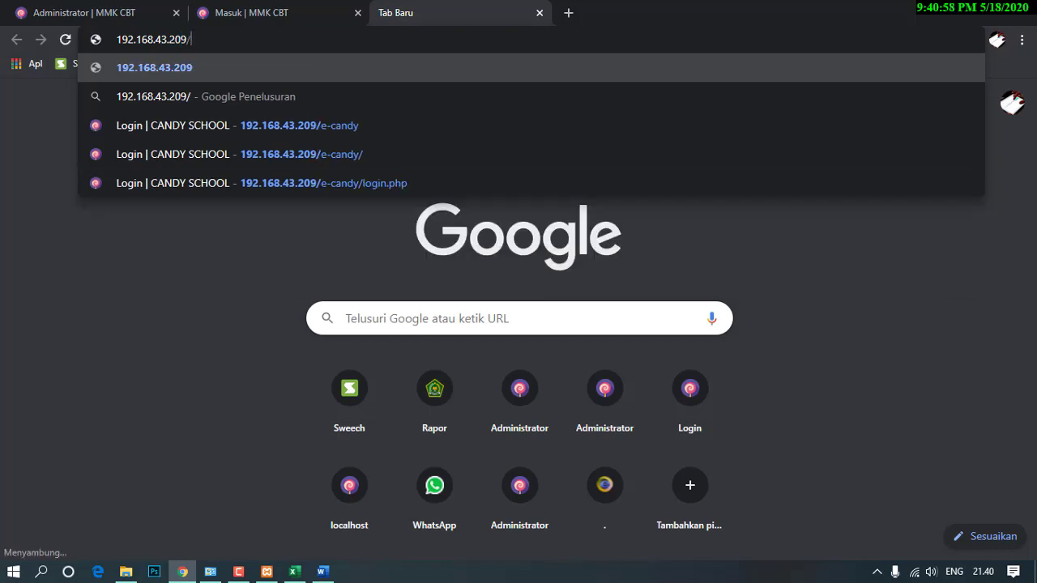
pyautogui.write('e-c')
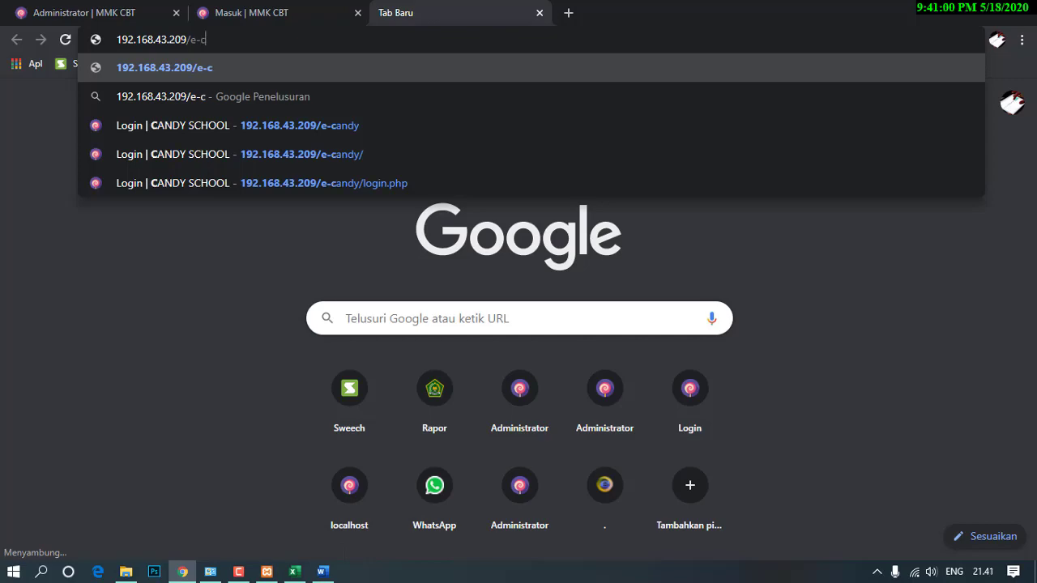
pyautogui.write('andy')
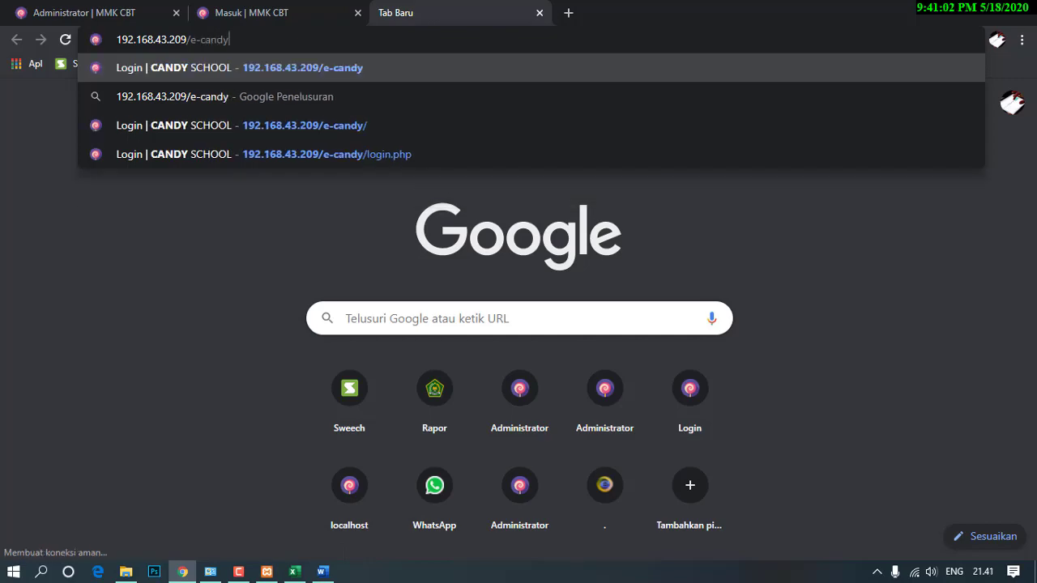
pyautogui.press('Return')
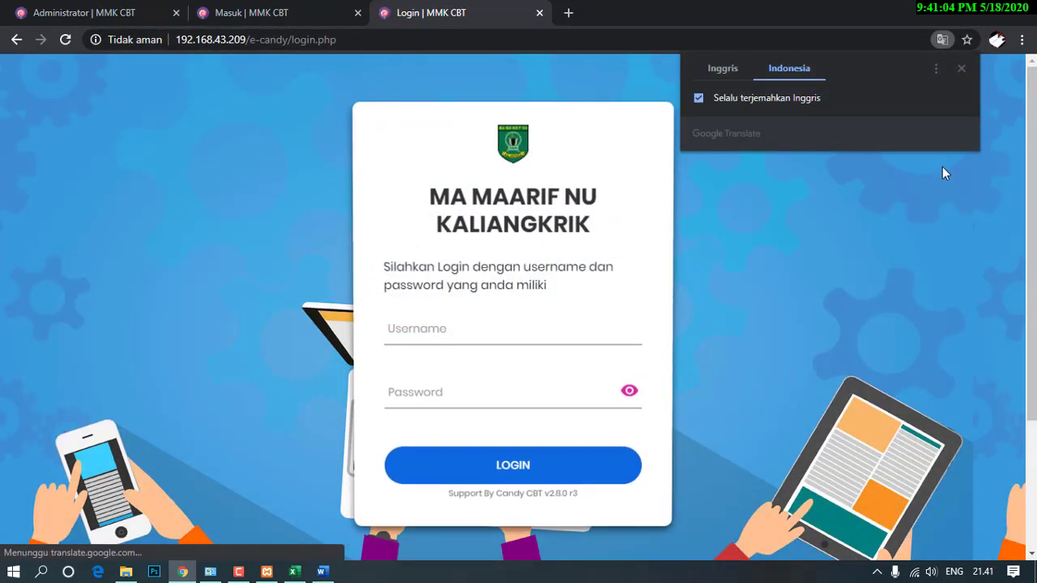
# Enter a student's username and password and submit the login.
pyautogui.click(577, 339)
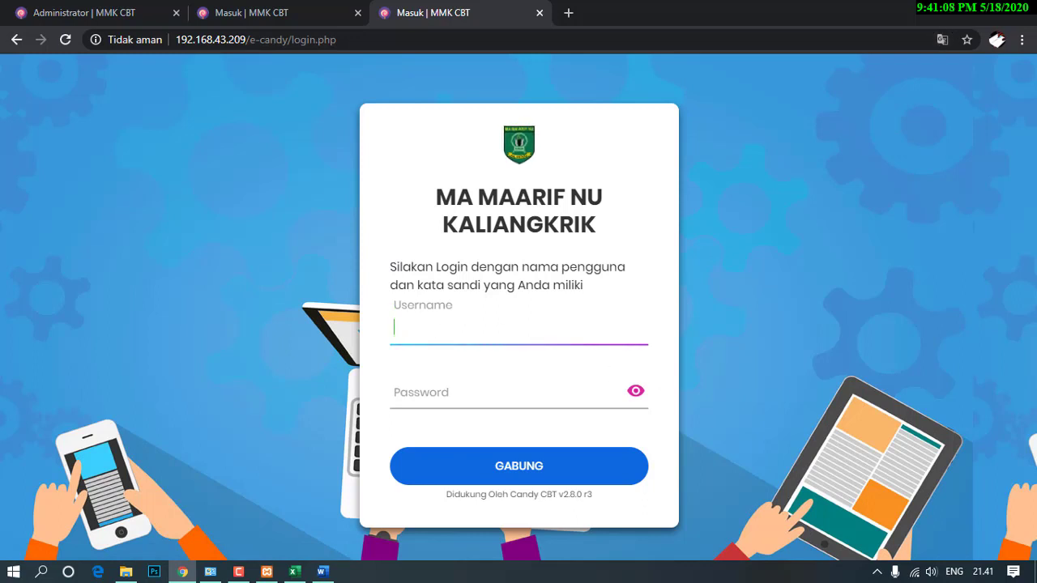
pyautogui.write('mas23')
pyautogui.press('Tab')
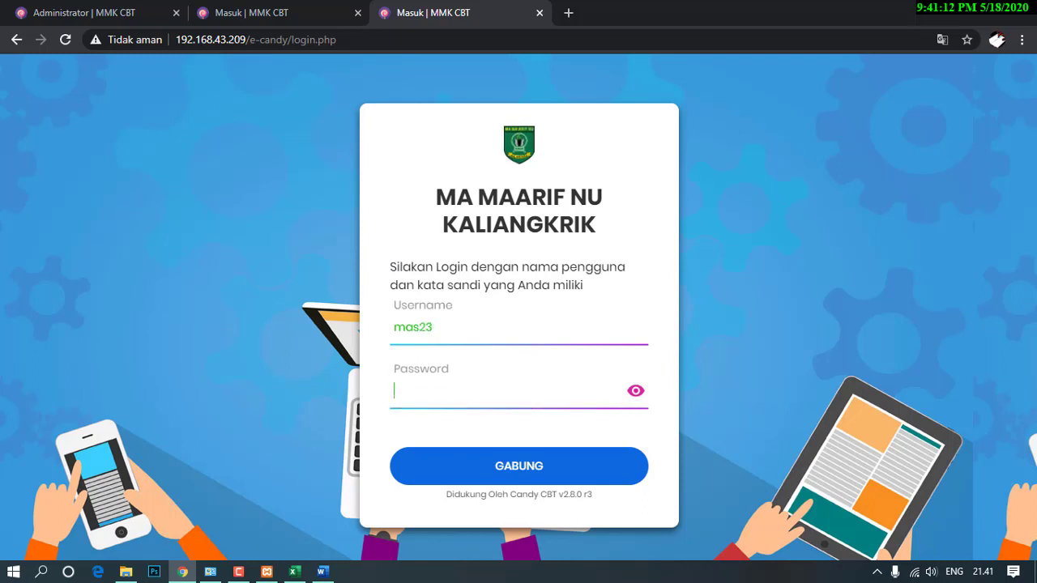
pyautogui.write('•••••')
pyautogui.click(512, 468)
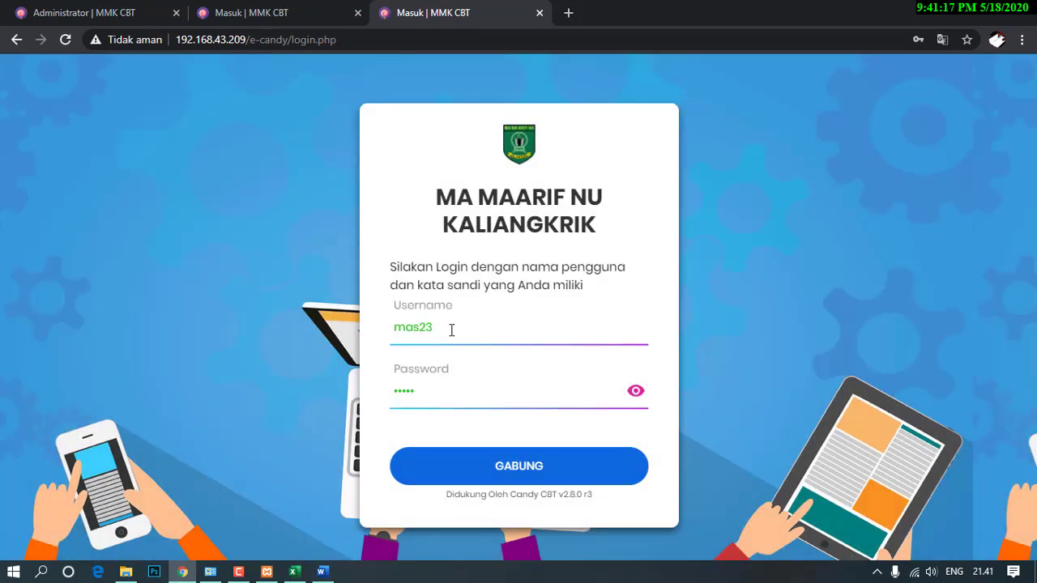
# Replace the rejected login with a different student's username and password.
pyautogui.click(451, 329)
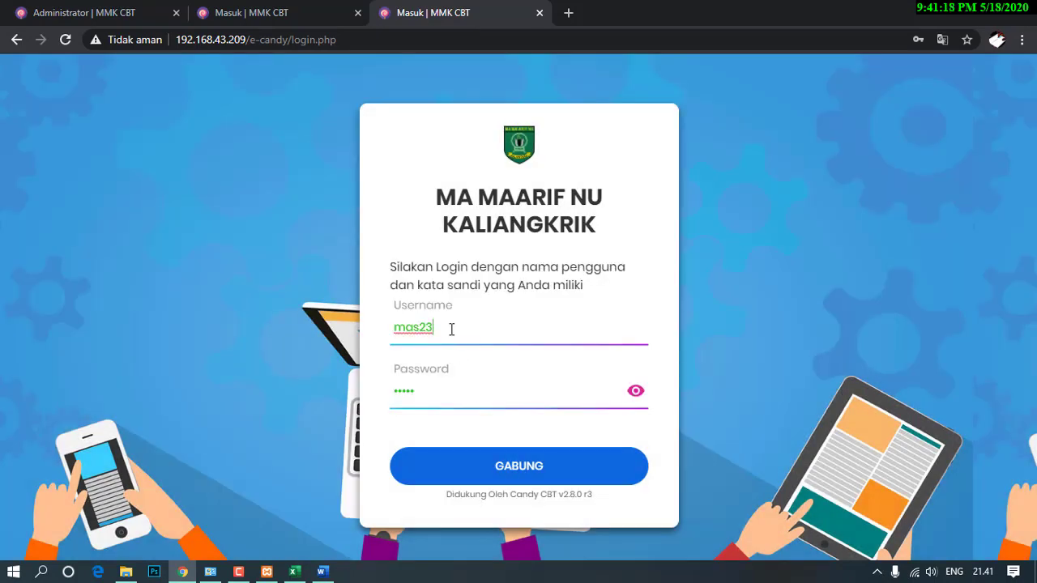
pyautogui.moveTo(451, 329); pyautogui.dragTo(370, 331)
pyautogui.write('mas01')
pyautogui.press('Tab')
pyautogui.write('12345')
pyautogui.moveTo(458, 324); pyautogui.dragTo(329, 326)
pyautogui.write('mmk01')
pyautogui.press('Tab')
pyautogui.write('12')
pyautogui.write('45')
# Log in as the student, decline saving the password, and close the account panel.
pyautogui.click(440, 470)
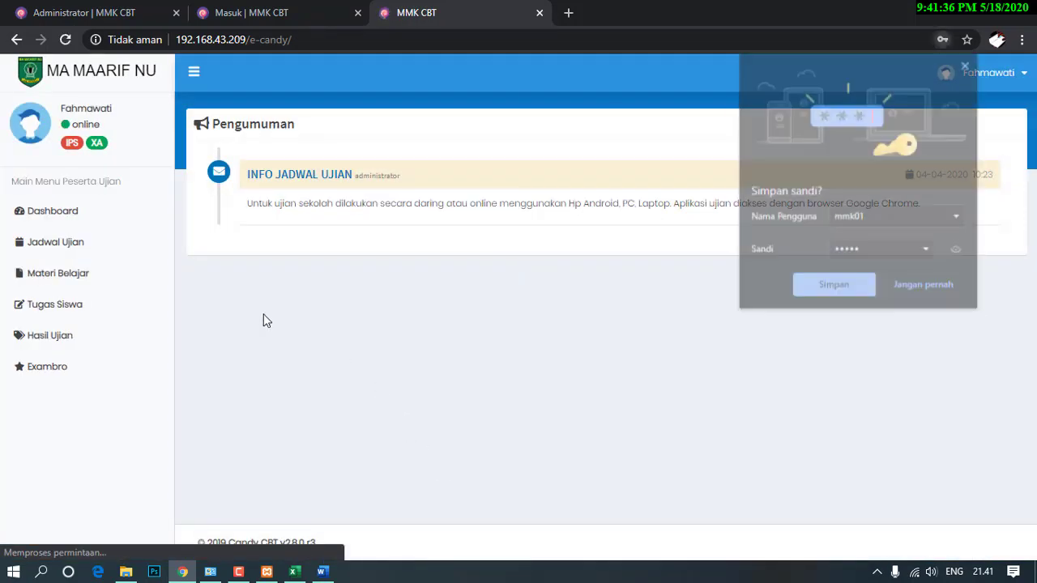
pyautogui.click(967, 64)
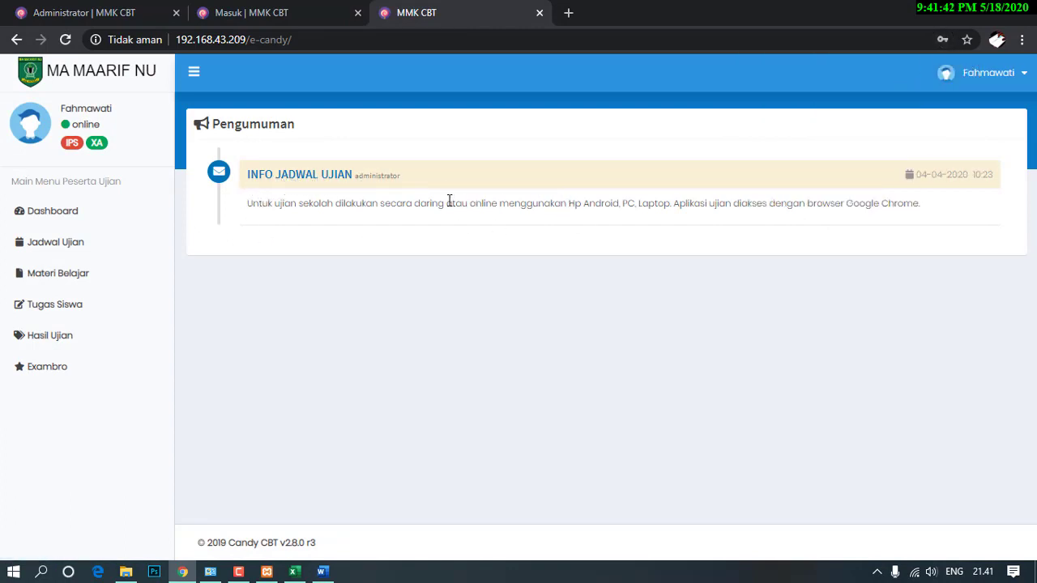
pyautogui.click(1000, 75)
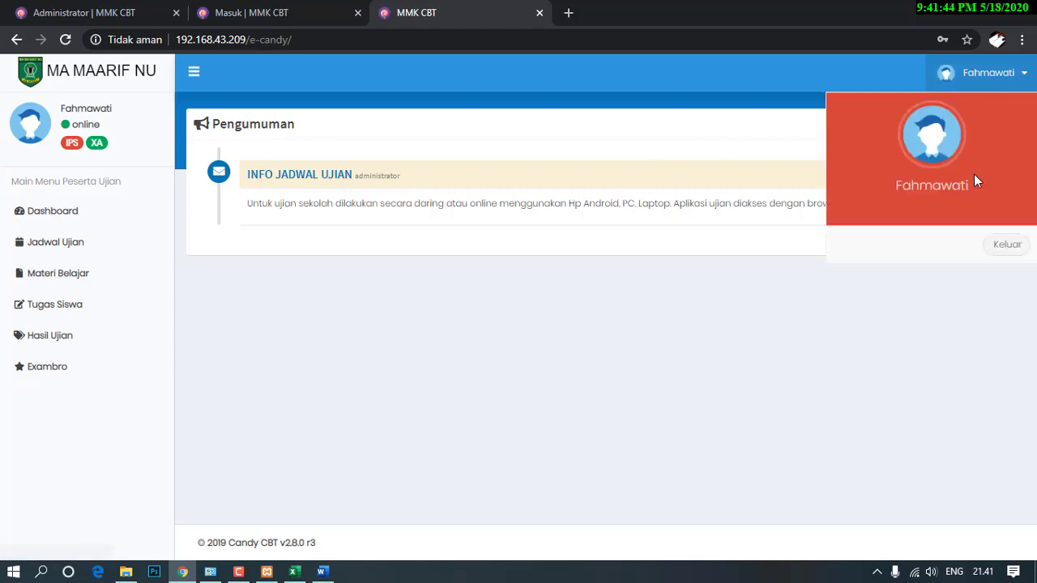
pyautogui.click(678, 85)
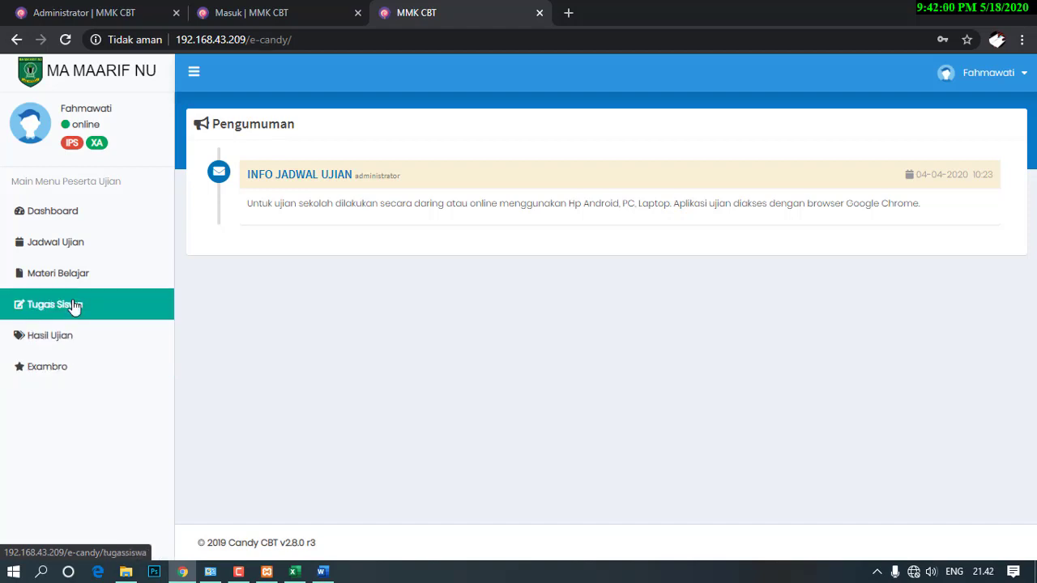
# From Jadwal Ujian, start today's BAHASA INDONESIA exam to reach its Konfirmasi Tes page.
pyautogui.click(78, 248)
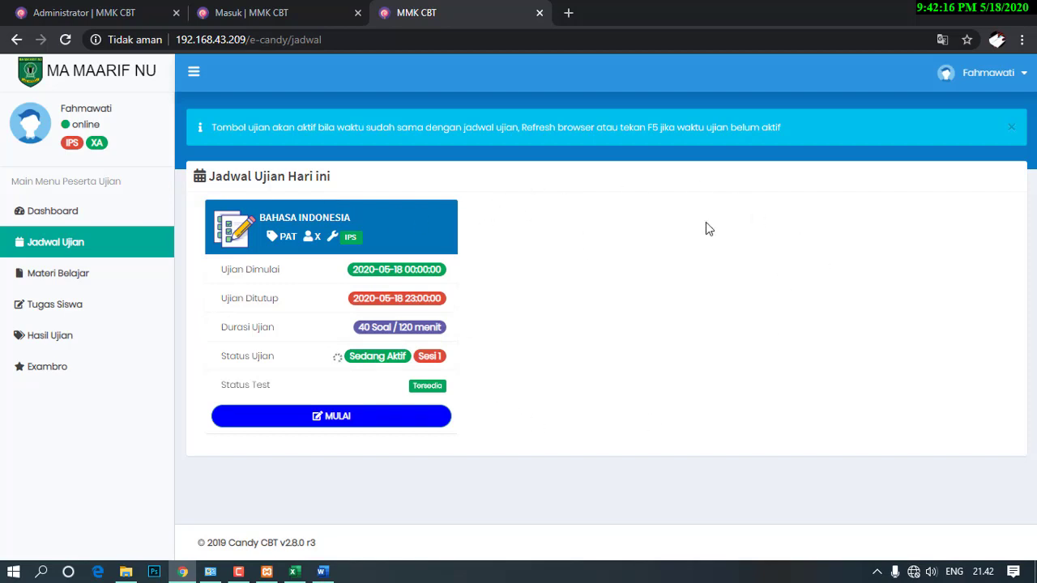
pyautogui.click(331, 419)
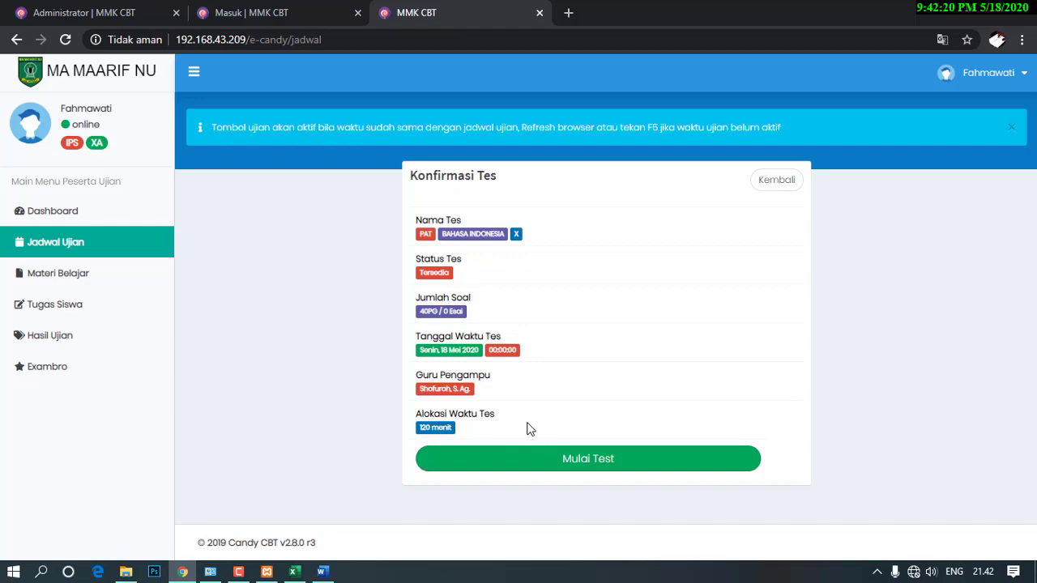
# Begin the test and answer questions 1–8 (1–5 option, B, C, D, B, C, B, A).
pyautogui.click(618, 468)
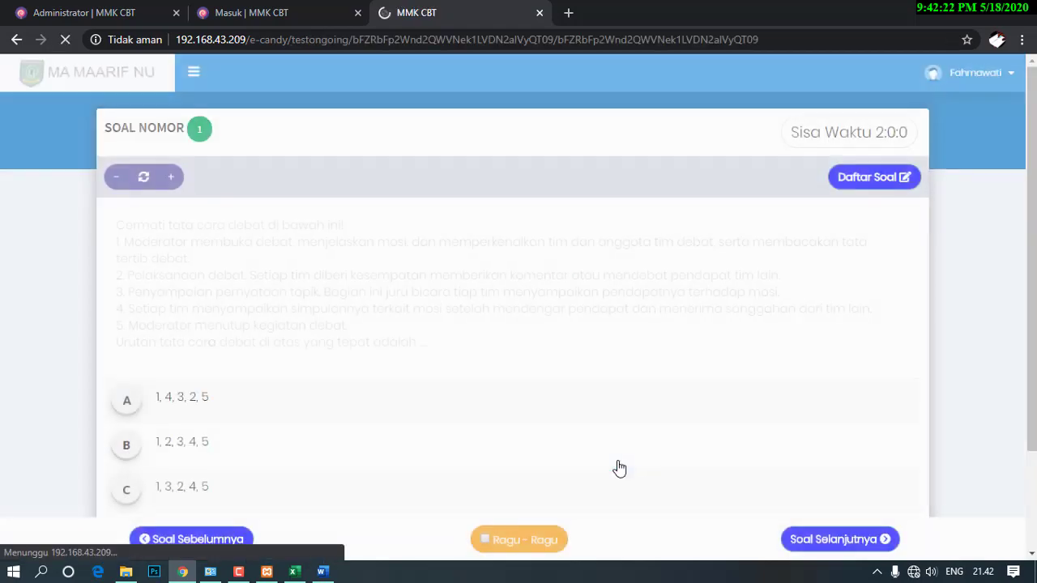
pyautogui.scroll(-2, 129, 380)
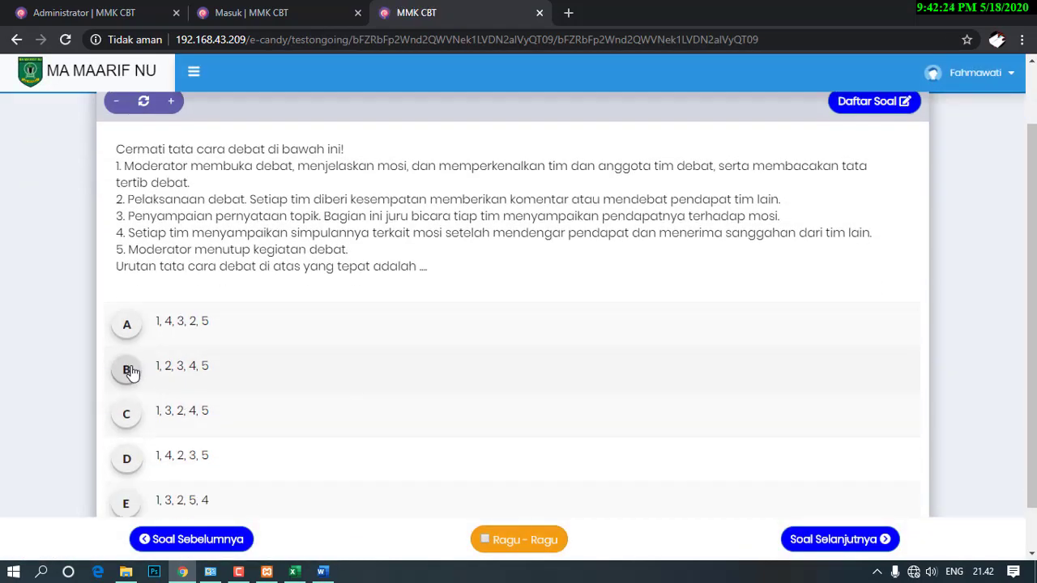
pyautogui.click(132, 370)
pyautogui.click(132, 361)
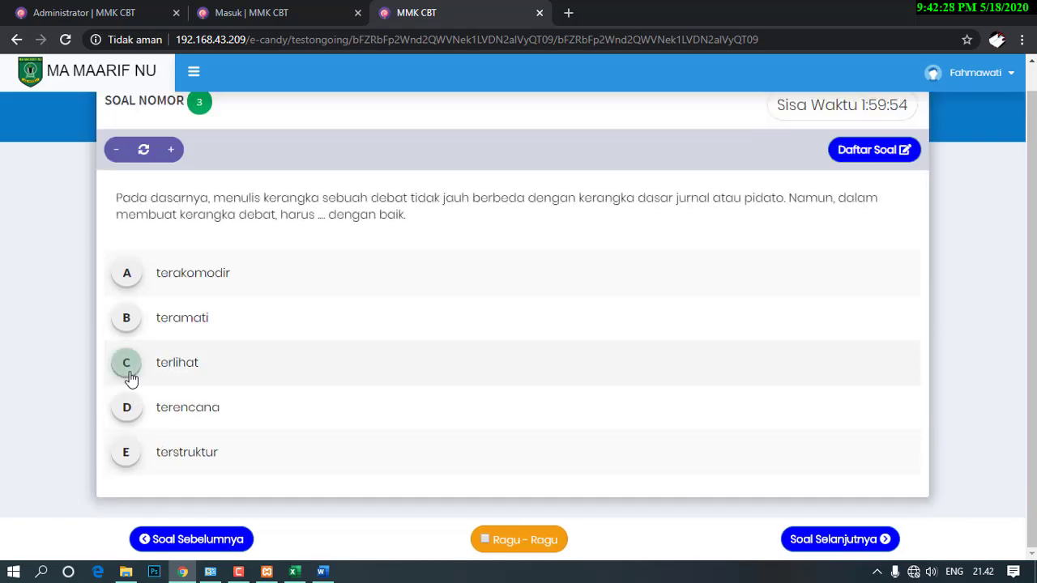
pyautogui.click(130, 374)
pyautogui.click(130, 409)
pyautogui.click(123, 330)
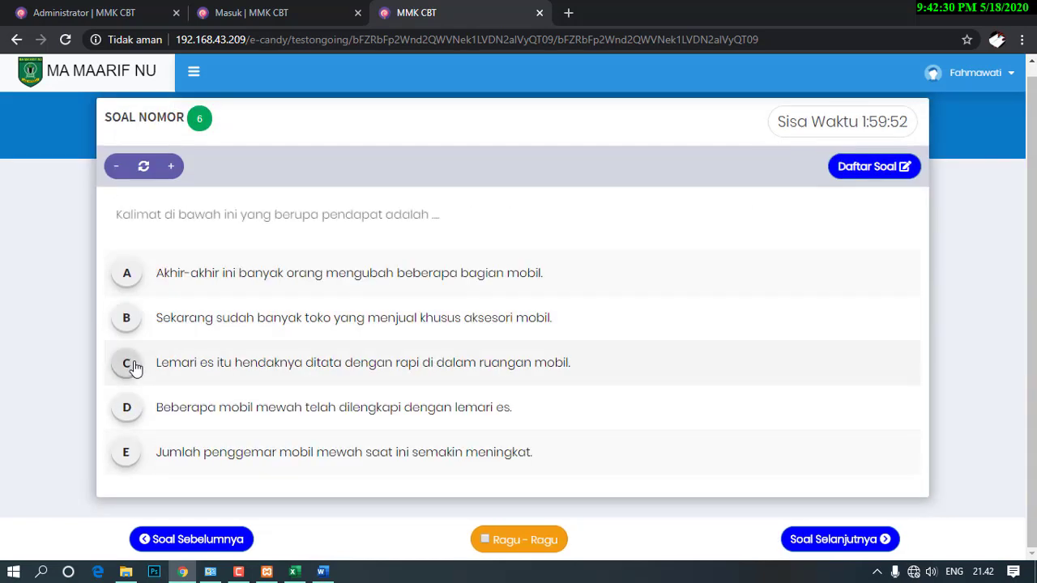
pyautogui.click(132, 364)
pyautogui.click(130, 320)
pyautogui.click(132, 278)
# Answer questions 9–19 (A, C, B, B, C, penutup, C, B, B, paragraf pembuka), leaving 17 unanswered.
pyautogui.scroll(-1, 129, 300)
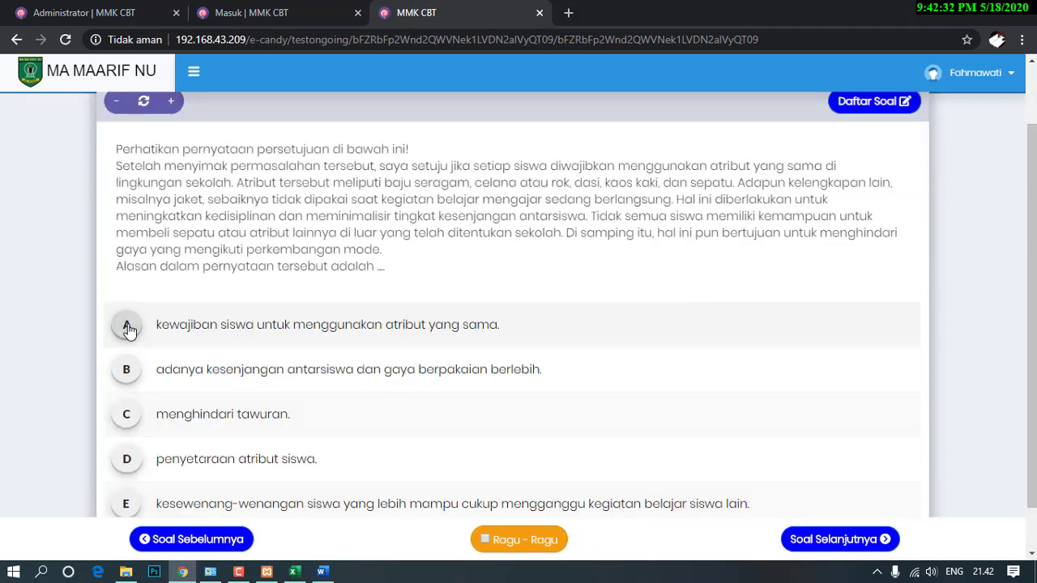
pyautogui.click(128, 327)
pyautogui.click(136, 361)
pyautogui.click(127, 331)
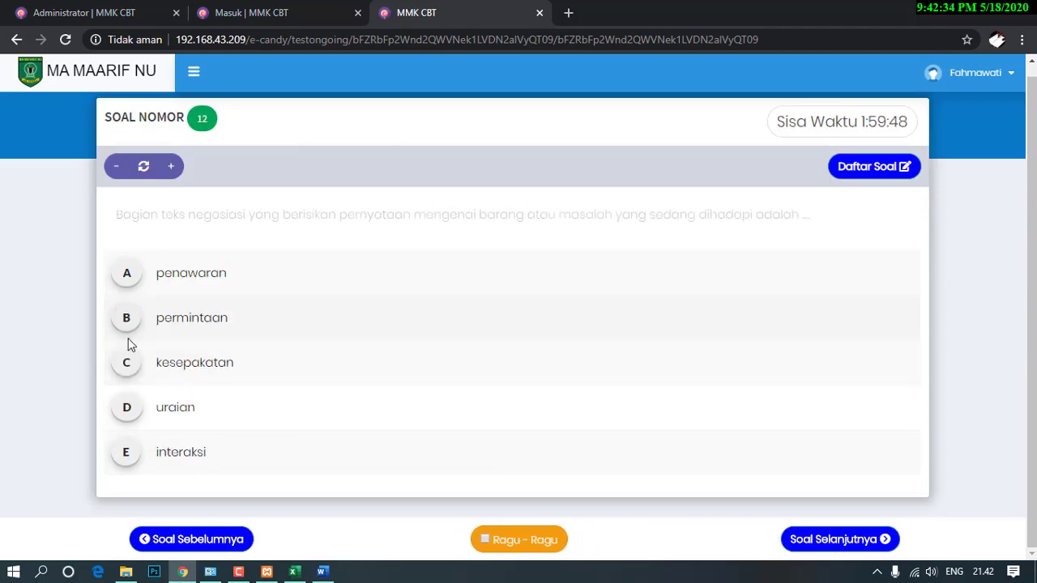
pyautogui.click(128, 329)
pyautogui.click(128, 362)
pyautogui.click(132, 407)
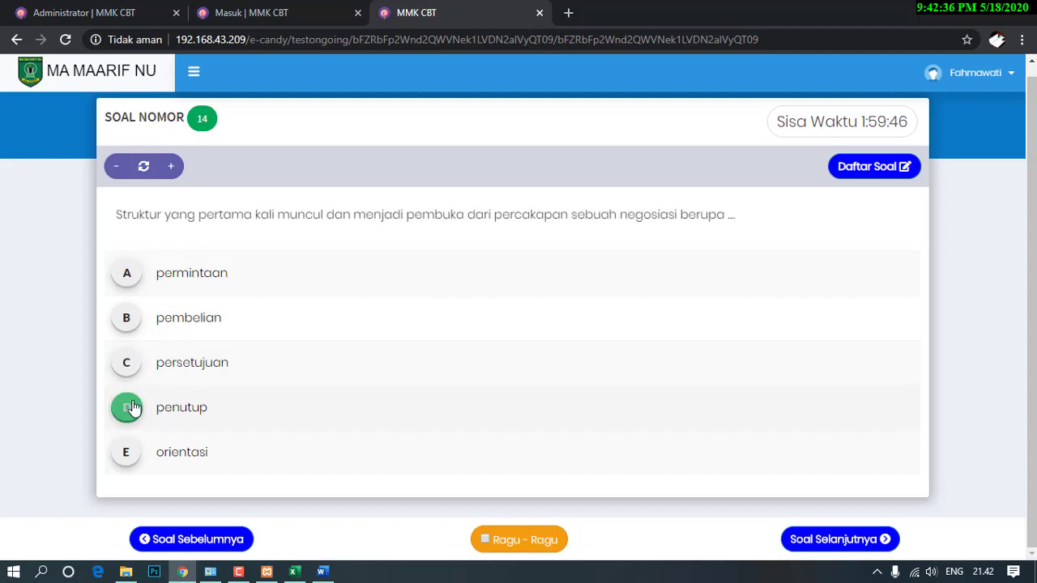
pyautogui.click(127, 363)
pyautogui.click(130, 334)
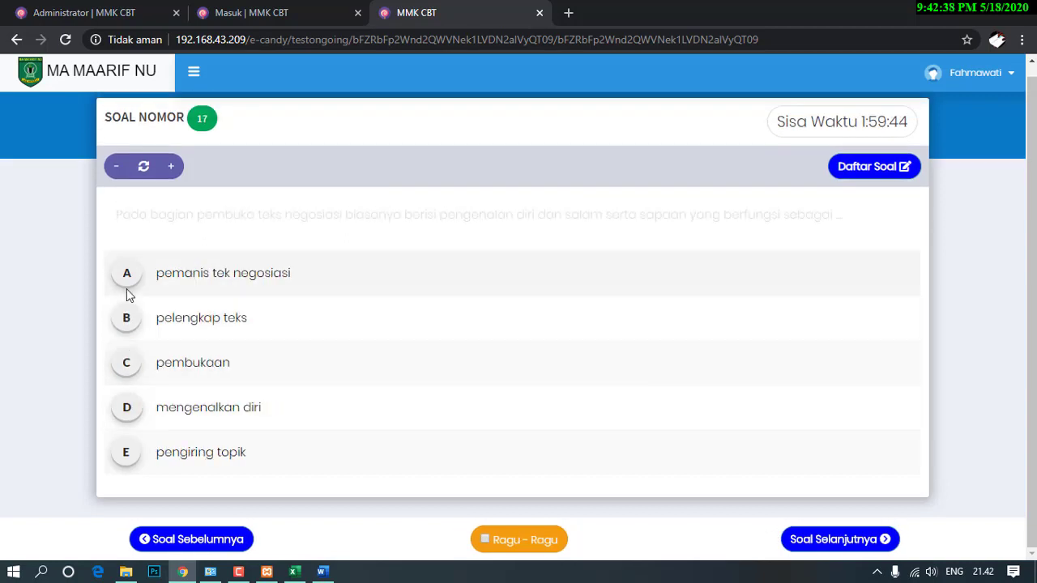
pyautogui.click(128, 293)
pyautogui.click(129, 331)
pyautogui.click(127, 292)
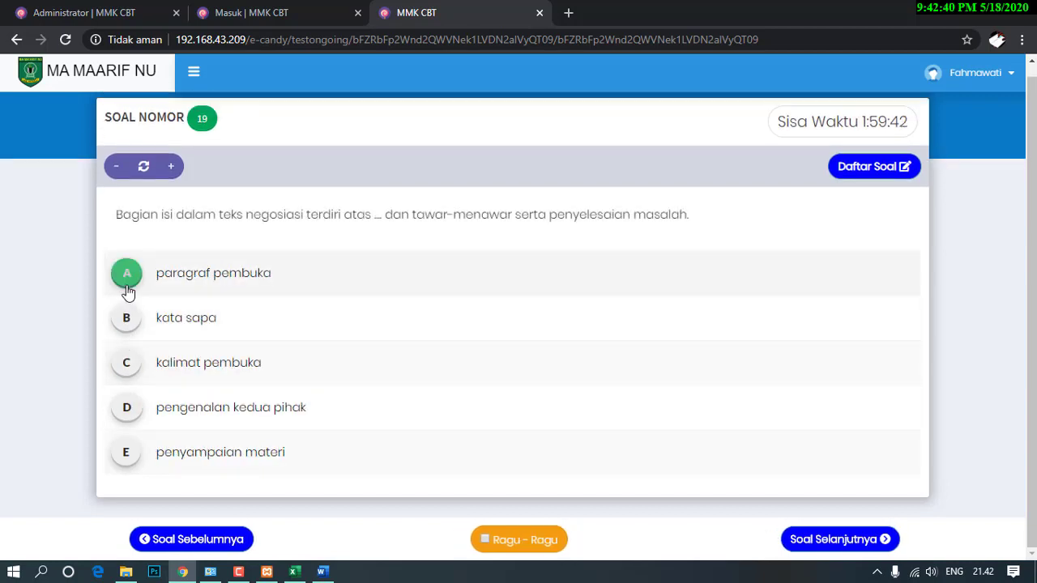
# Answer questions 20–30 (B, A, B, A, menilai teks, A, B, A, B, A, B).
pyautogui.click(127, 317)
pyautogui.click(127, 283)
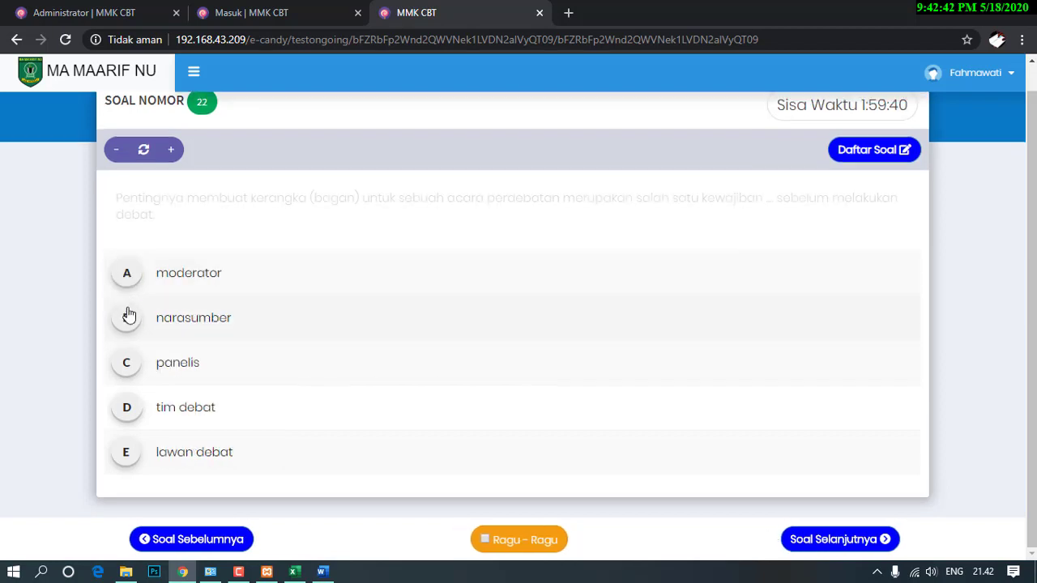
pyautogui.click(127, 318)
pyautogui.click(128, 277)
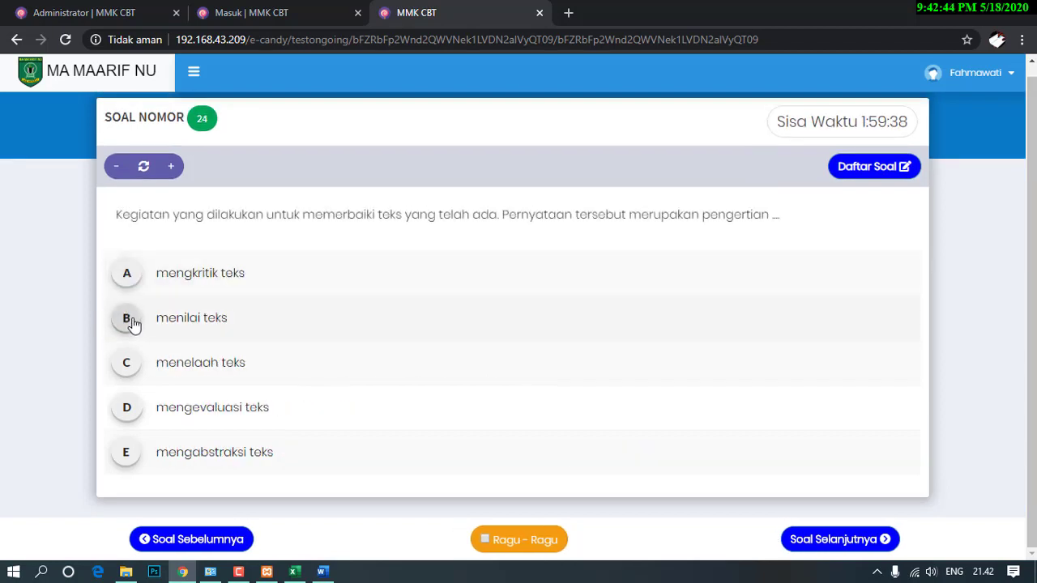
pyautogui.click(128, 318)
pyautogui.click(127, 280)
pyautogui.click(130, 319)
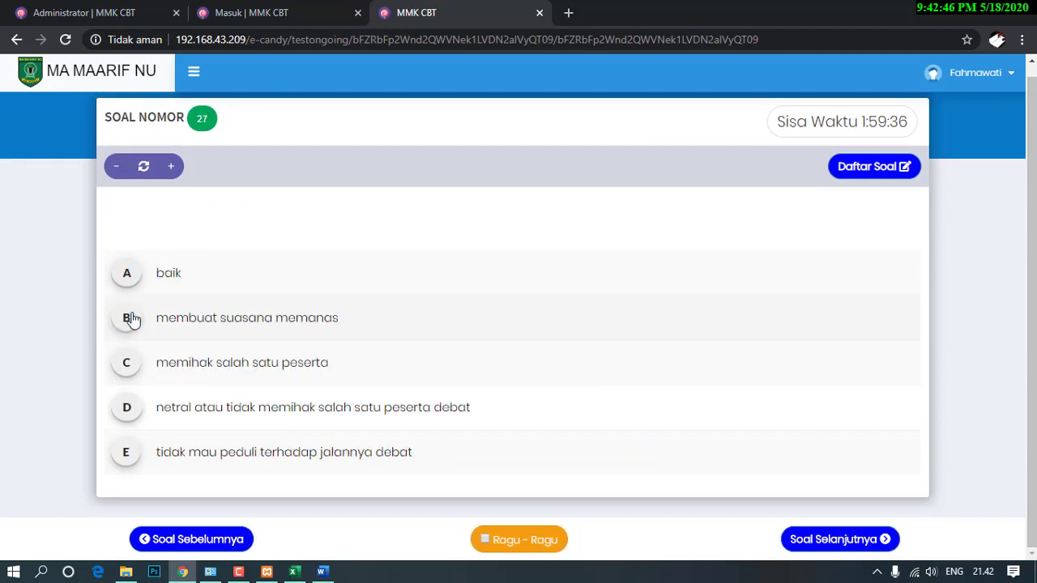
pyautogui.click(129, 280)
pyautogui.click(130, 317)
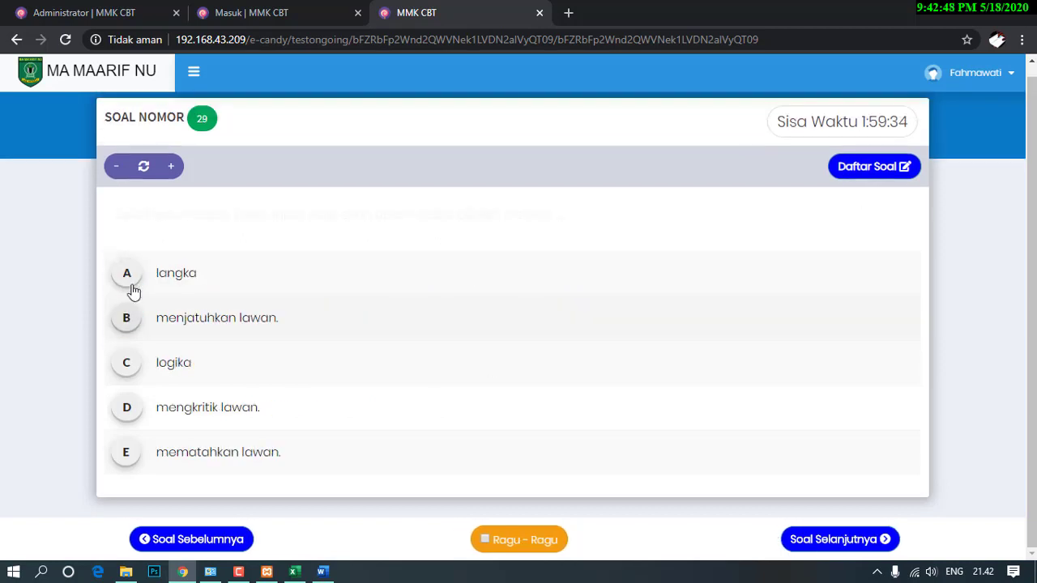
pyautogui.click(128, 281)
pyautogui.click(130, 322)
# Answer questions 31–40 (A, keterampilan menulis, E, D, C, B, manfaat, B, A, formal).
pyautogui.scroll(-1, 125, 331)
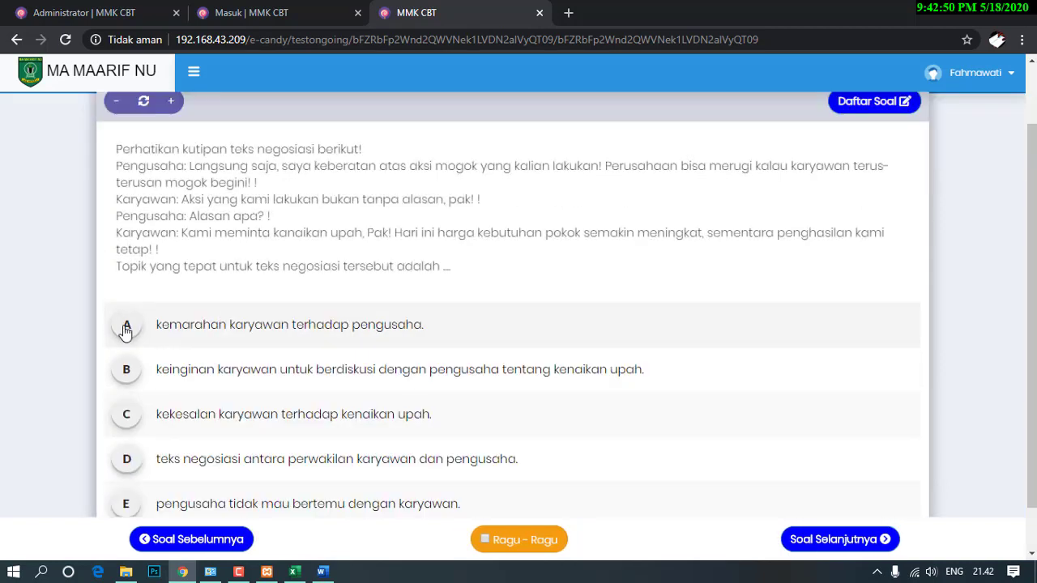
pyautogui.click(126, 330)
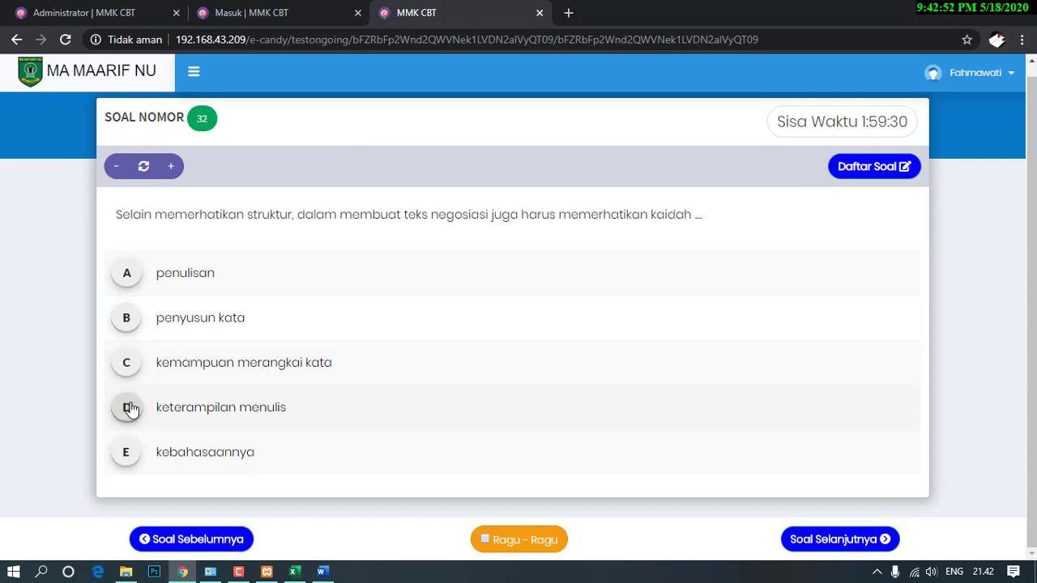
pyautogui.click(130, 408)
pyautogui.click(128, 444)
pyautogui.click(127, 417)
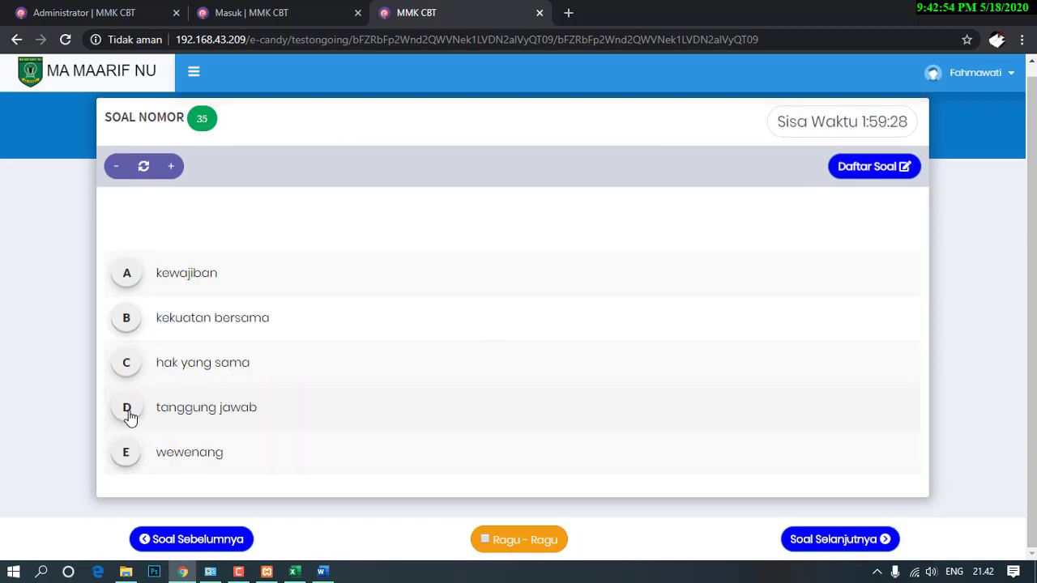
pyautogui.click(126, 371)
pyautogui.click(127, 324)
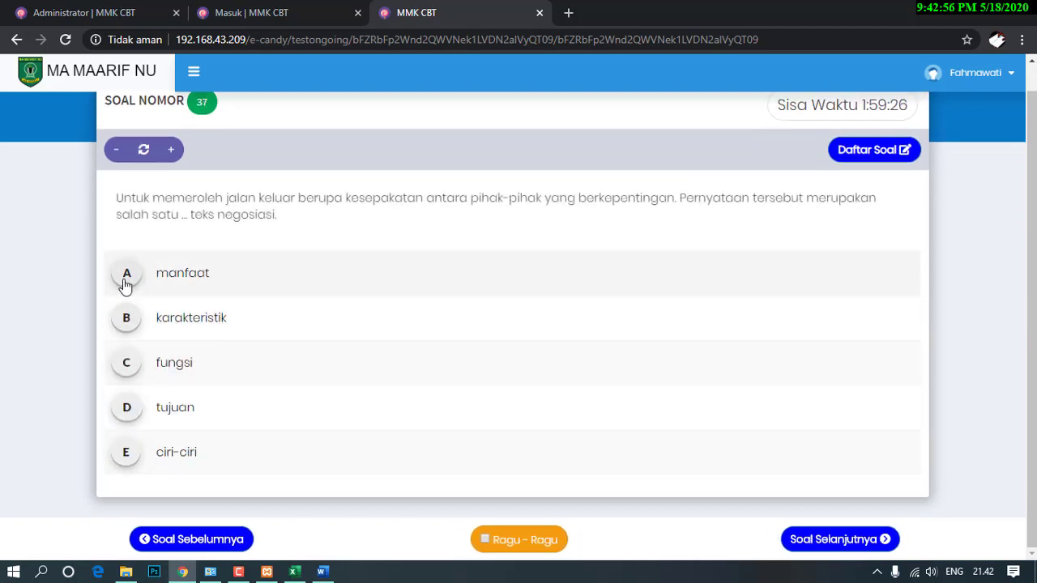
pyautogui.click(126, 280)
pyautogui.click(127, 318)
pyautogui.click(128, 280)
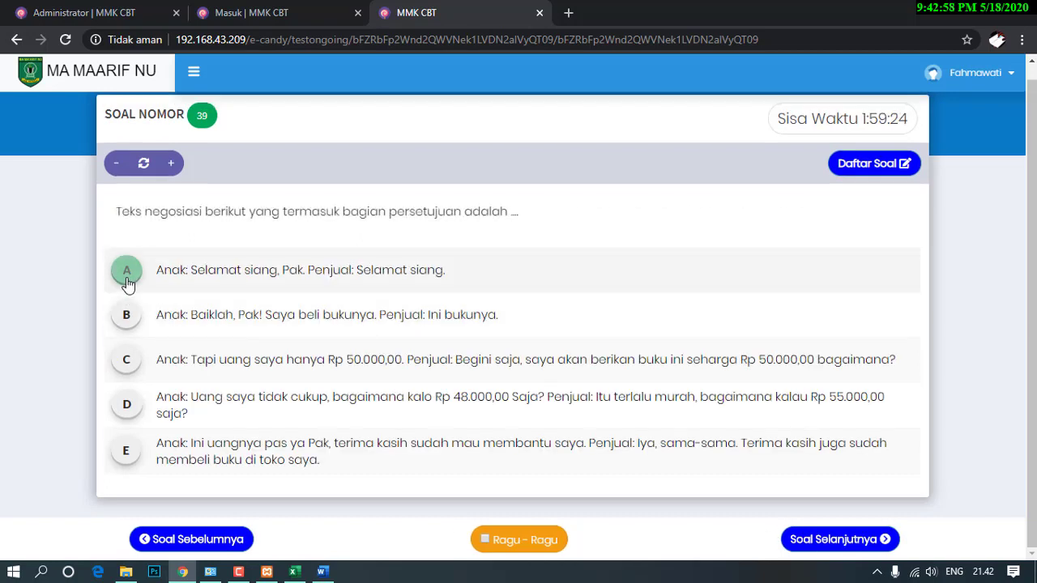
pyautogui.click(128, 318)
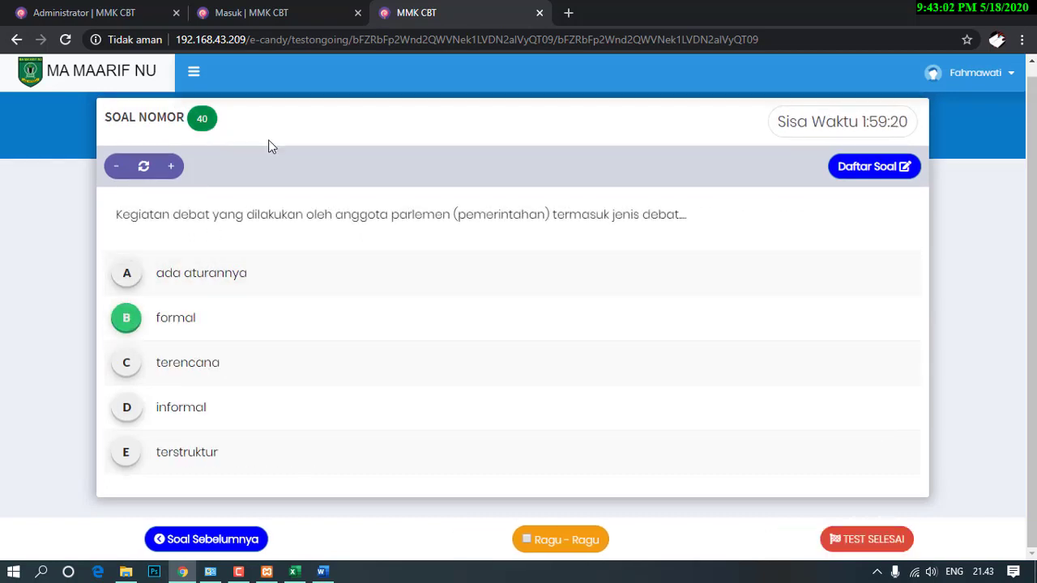
# Go back to unanswered question 17 and answer it with B, pelengkap teks.
pyautogui.click(866, 168)
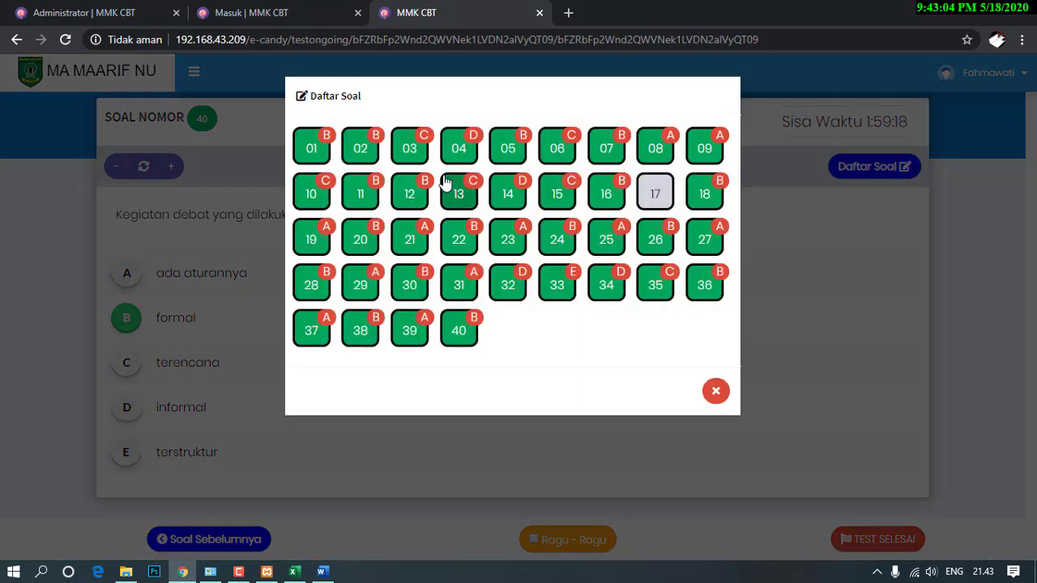
pyautogui.click(654, 191)
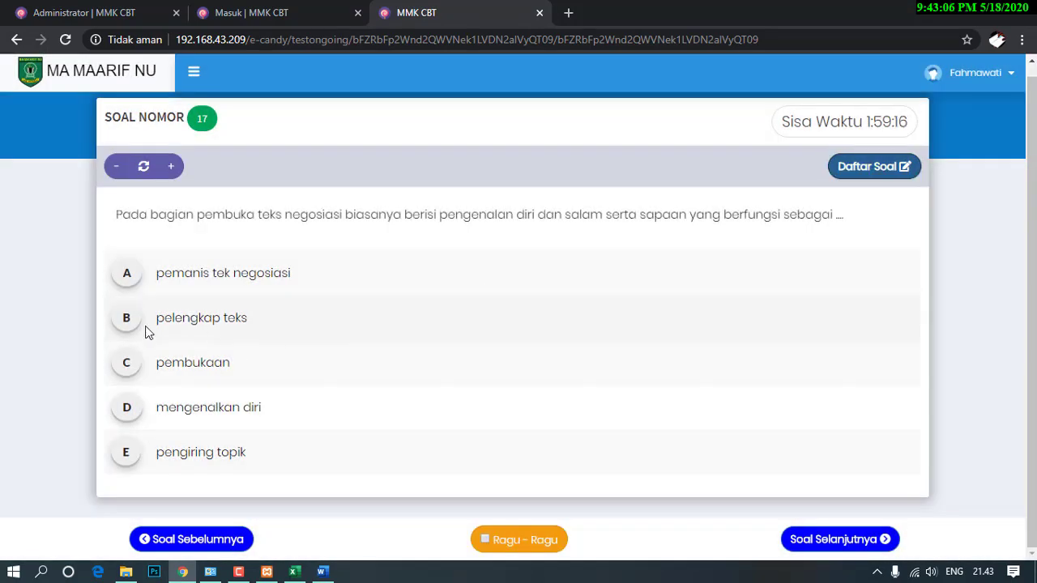
pyautogui.click(130, 322)
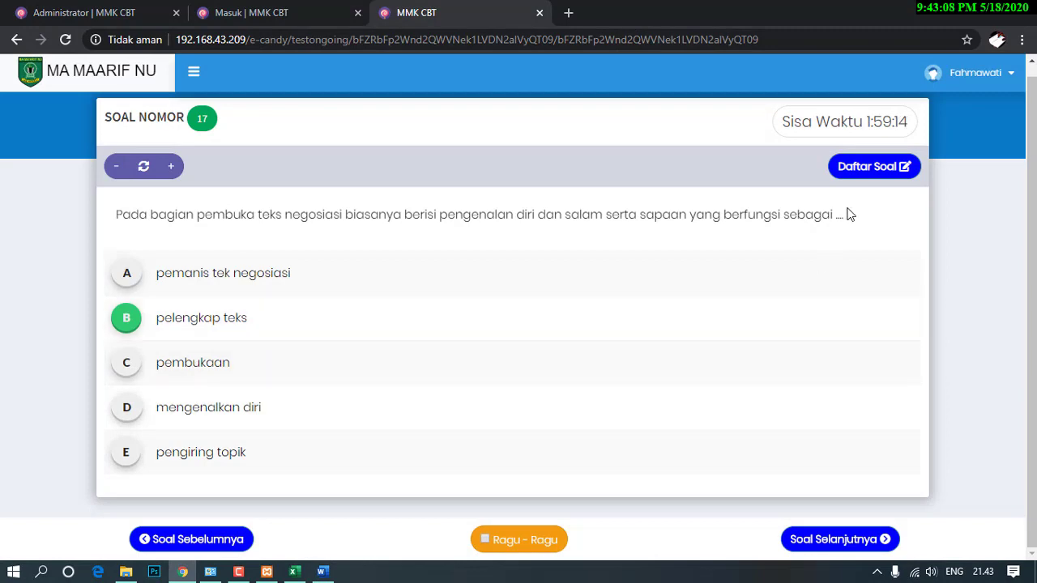
# Check question 40, then submit the exam with TEST SELESAI and confirm Iya.
pyautogui.click(867, 170)
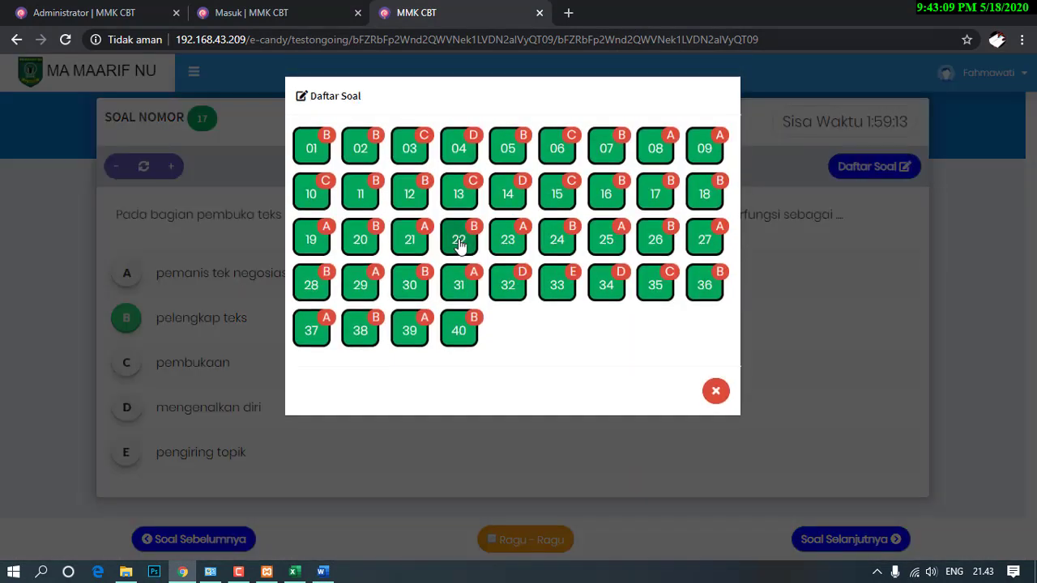
pyautogui.click(461, 332)
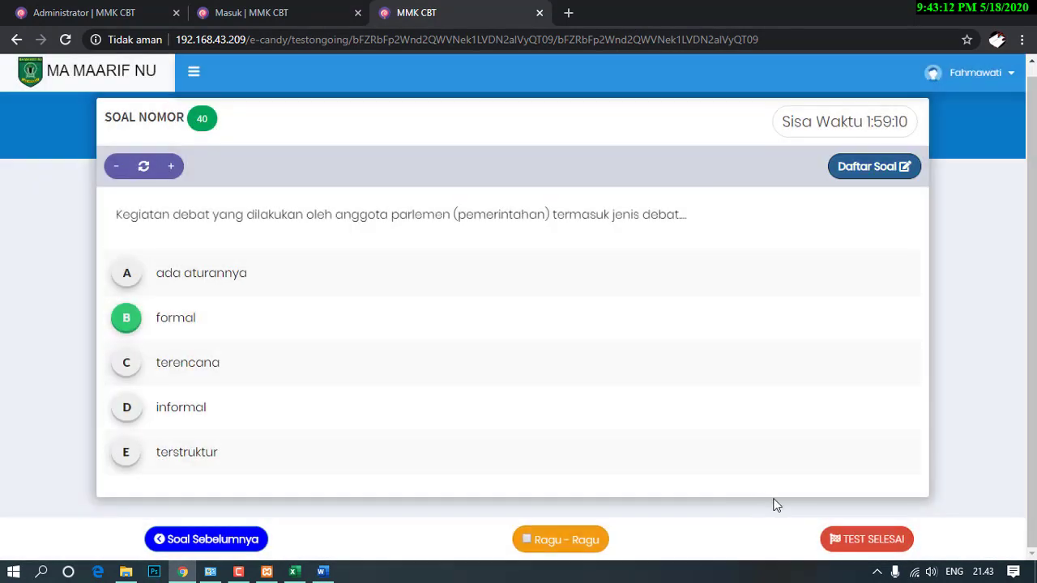
pyautogui.click(856, 541)
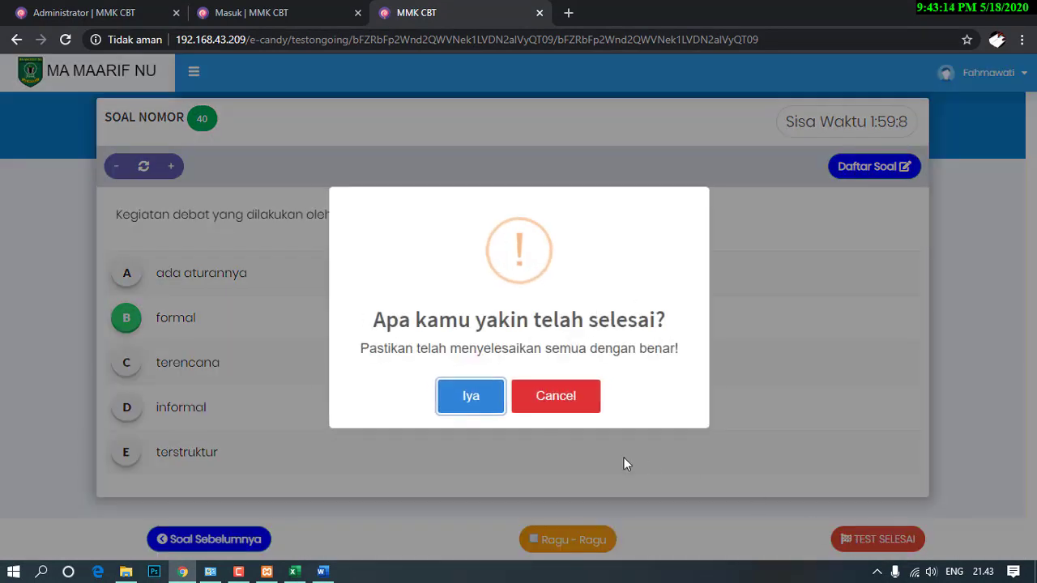
pyautogui.click(484, 404)
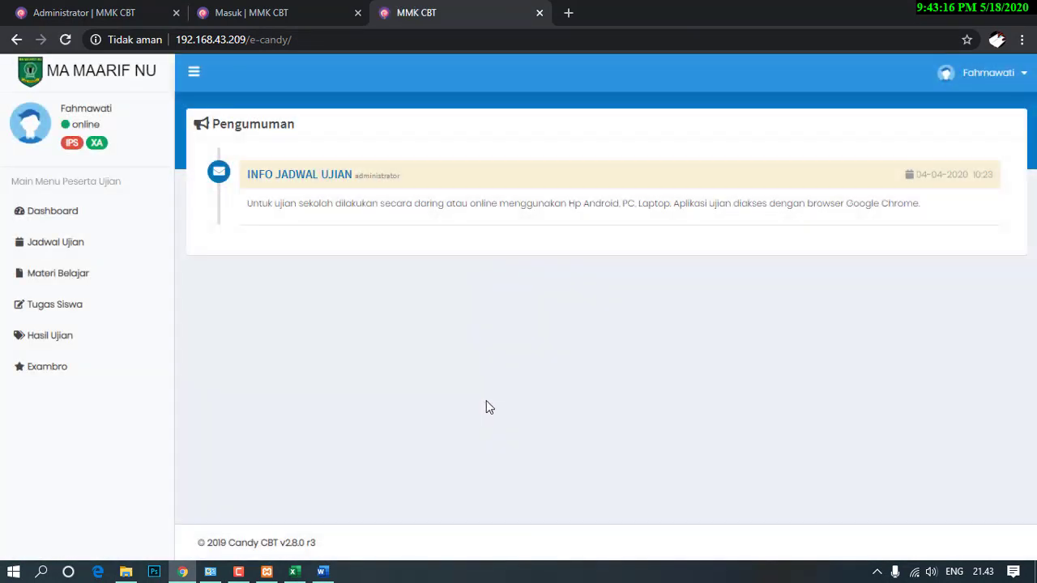
# Review the BINDO result's score of 15, its answers and Peringkat ranking, then return to the Administrator tab.
pyautogui.click(47, 338)
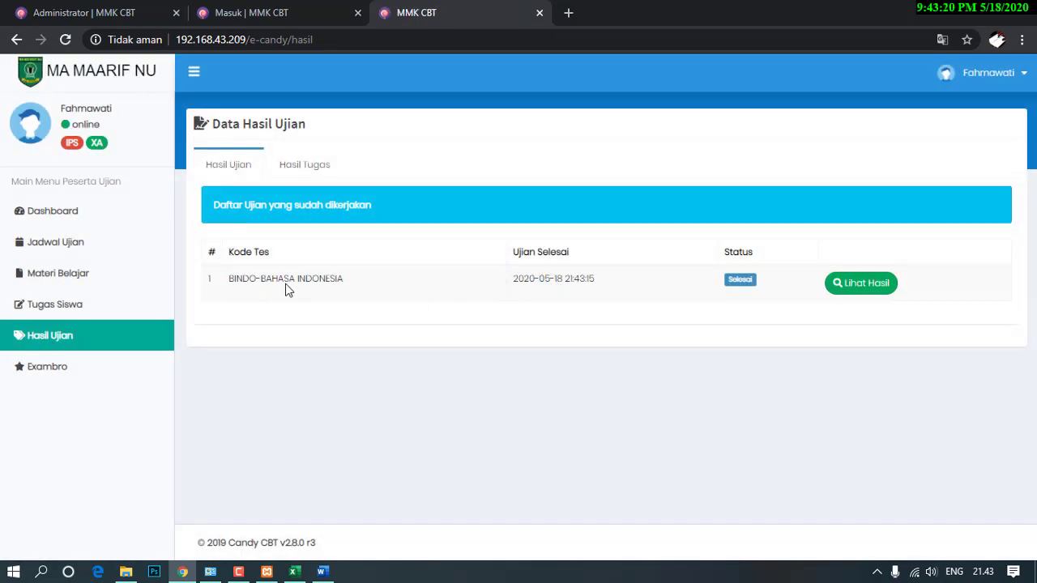
pyautogui.click(842, 285)
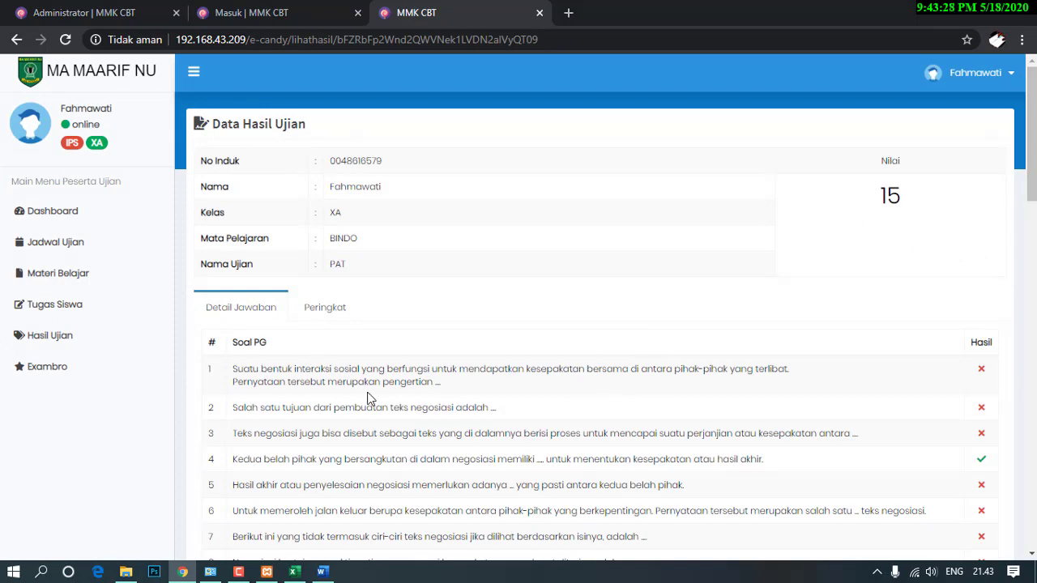
pyautogui.scroll(-5, 367, 397)
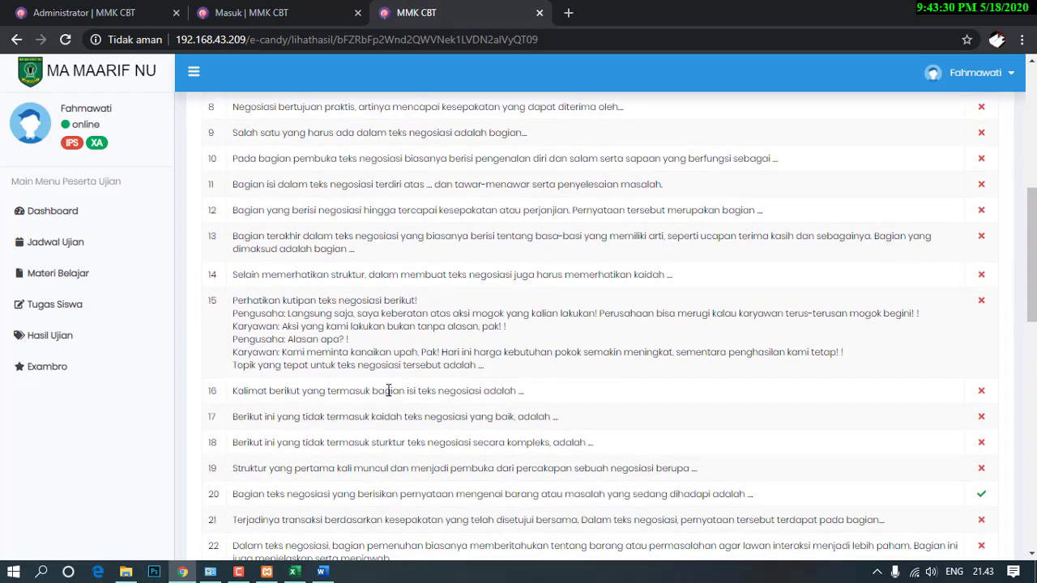
pyautogui.scroll(-10, 389, 390)
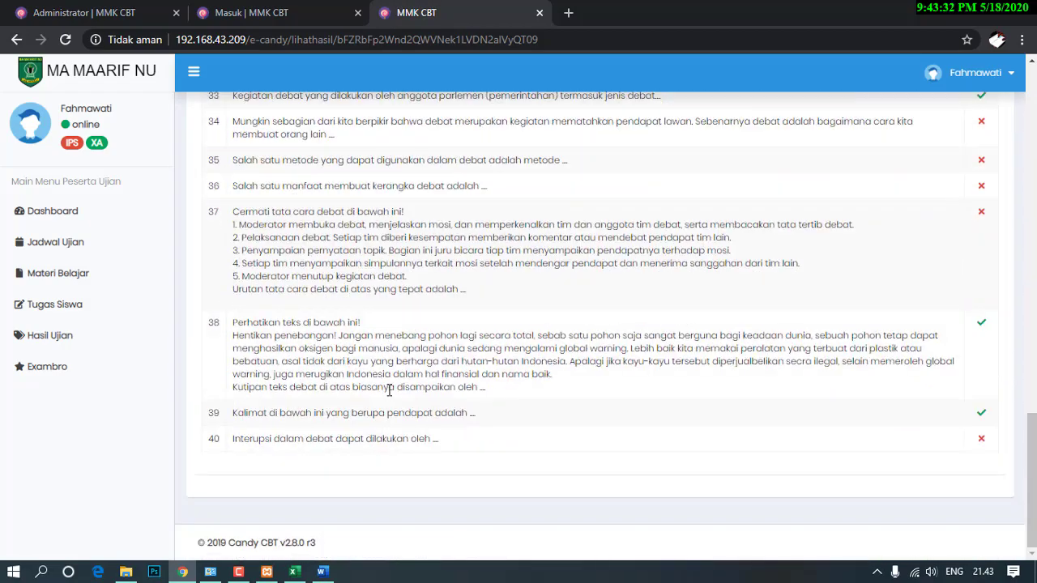
pyautogui.scroll(15, 389, 391)
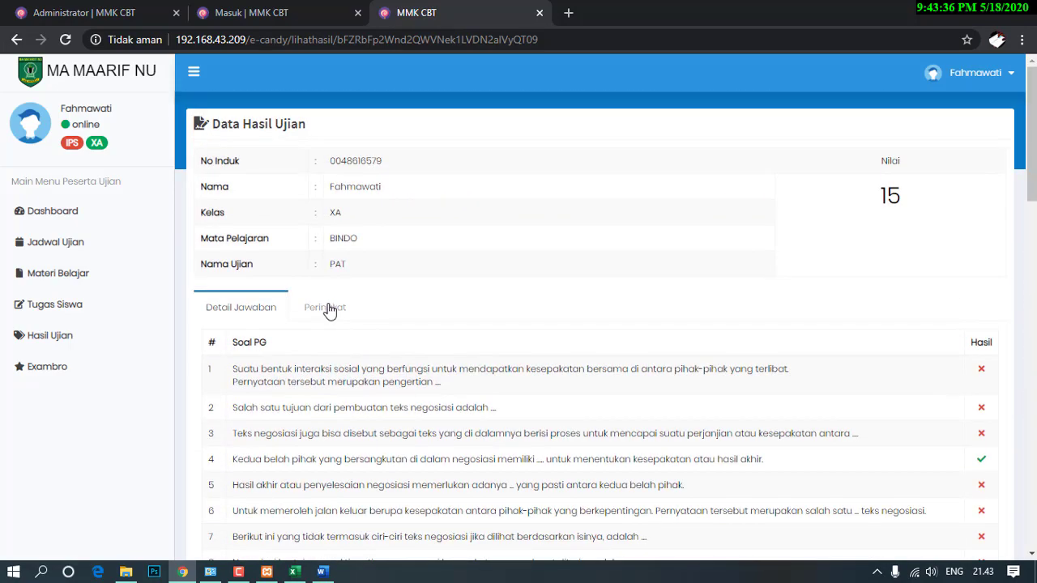
pyautogui.click(326, 308)
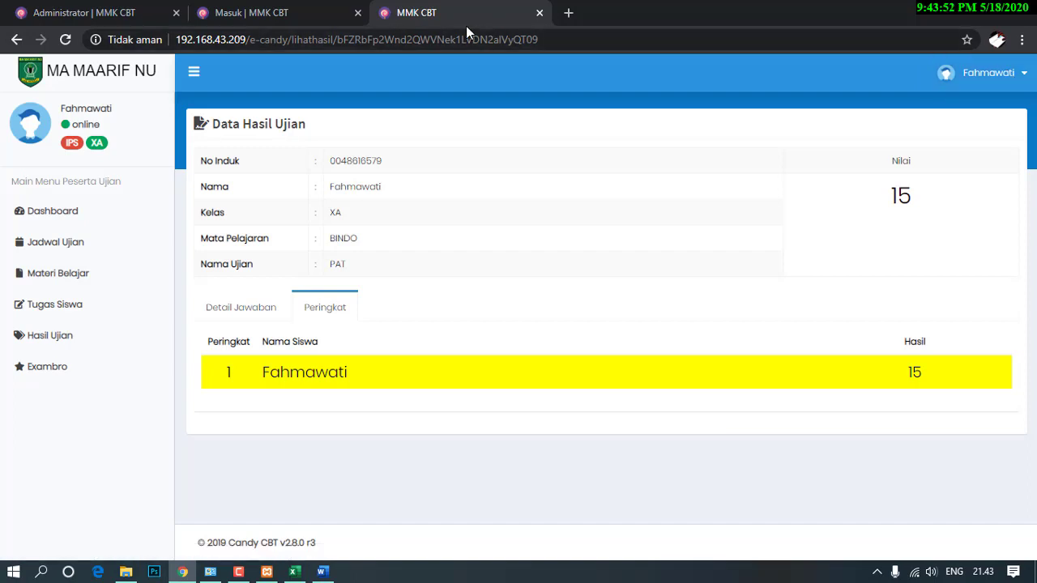
pyautogui.click(119, 16)
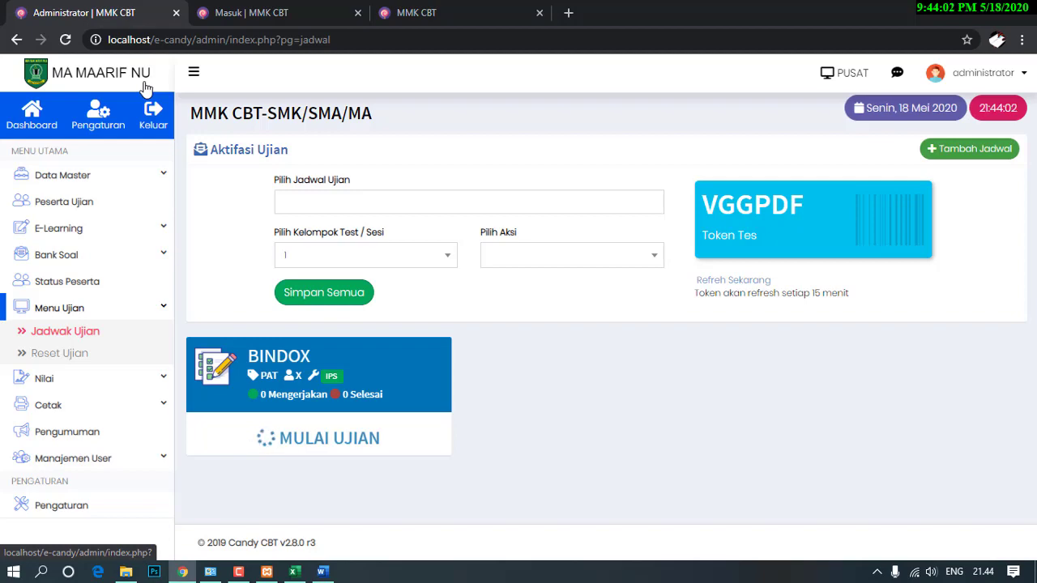
# Reload the administrator's Jadwal Ujian page so the BINDOX PAT card shows 1 Selesai.
pyautogui.click(219, 12)
pyautogui.click(145, 13)
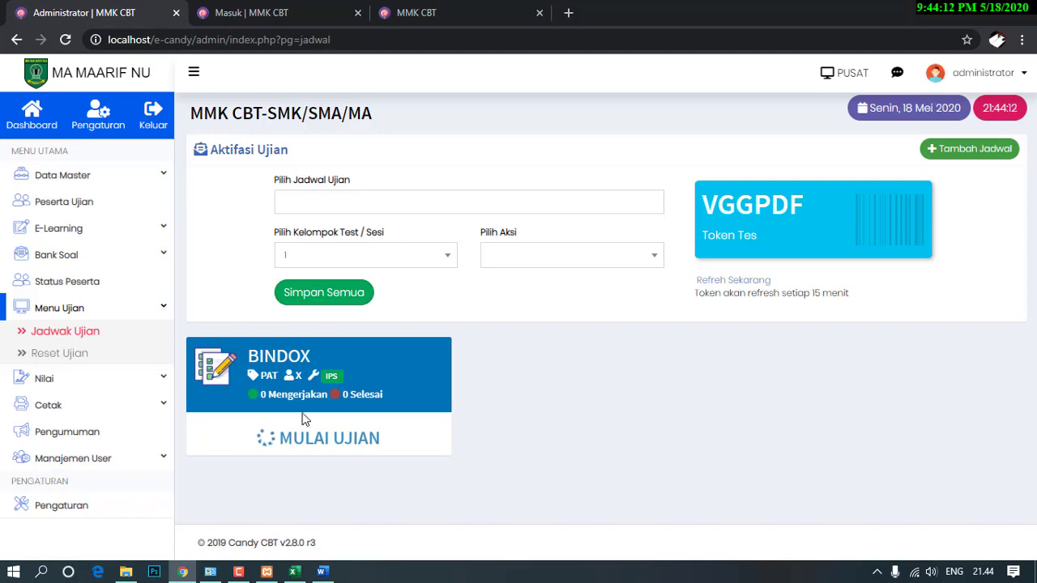
pyautogui.click(68, 42)
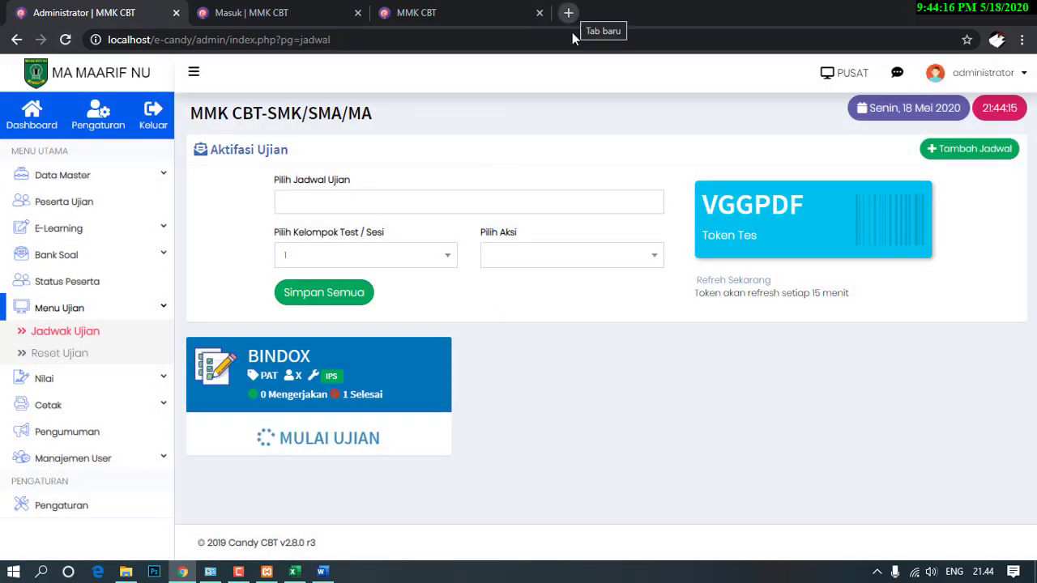
# Bring up XAMPP Control Panel and open C:\xampp in File Explorer.
pyautogui.click(266, 573)
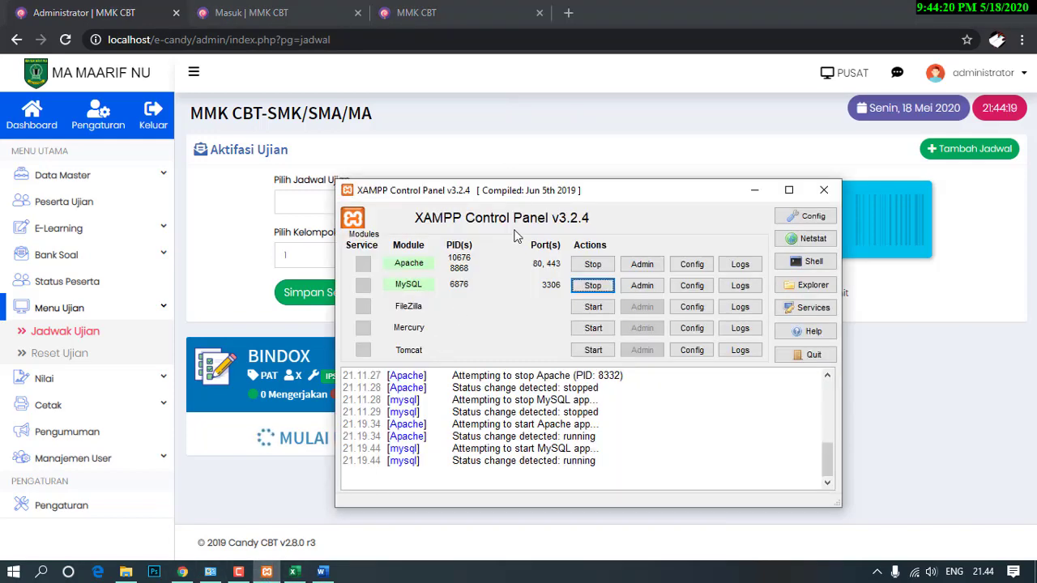
pyautogui.moveTo(526, 196); pyautogui.dragTo(524, 132)
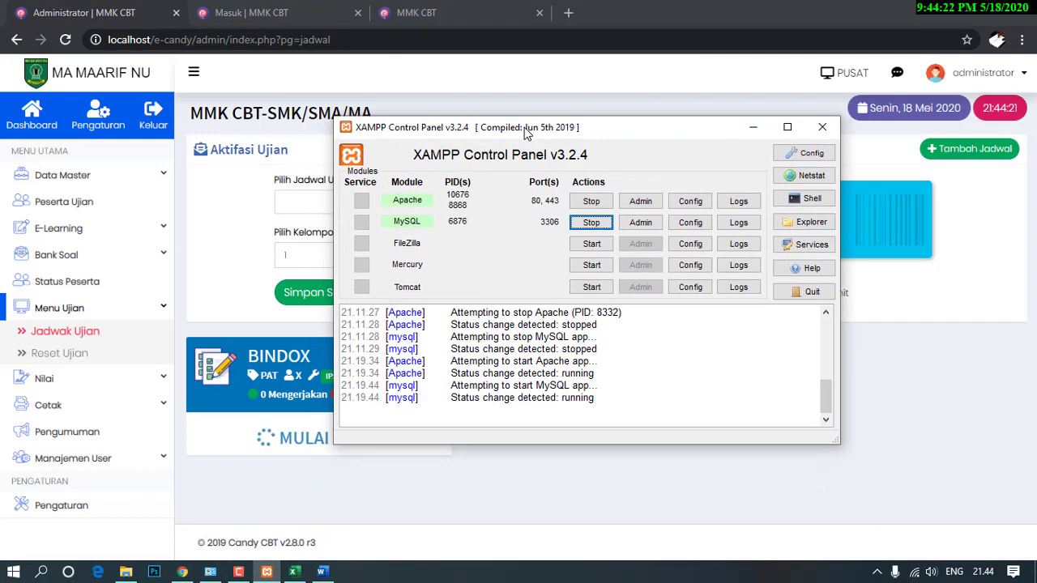
pyautogui.click(794, 229)
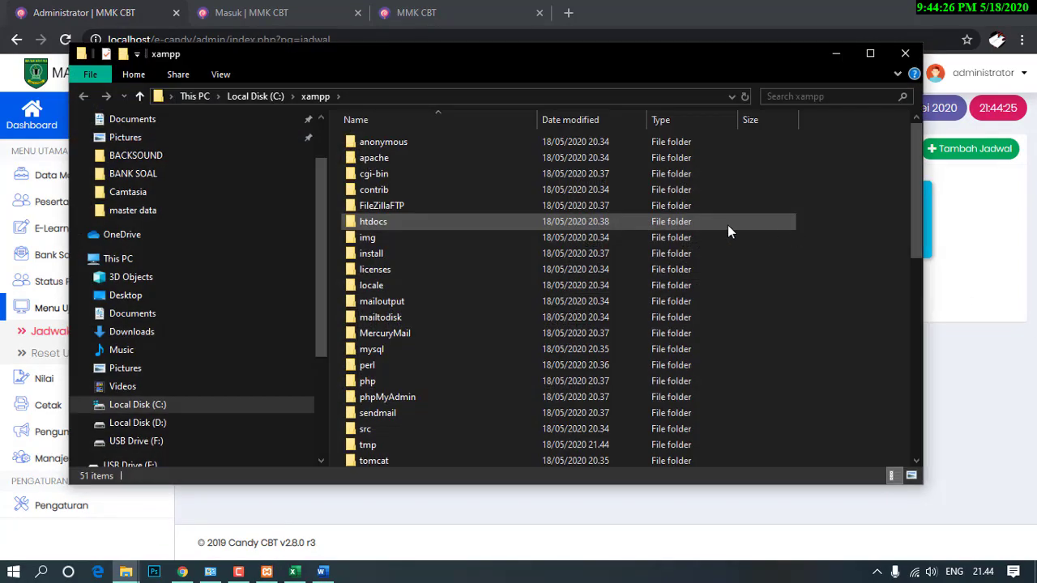
# Navigate to C:\xampp\apache\conf and open the httpd configuration file in Notepad.
pyautogui.doubleClick(374, 158)
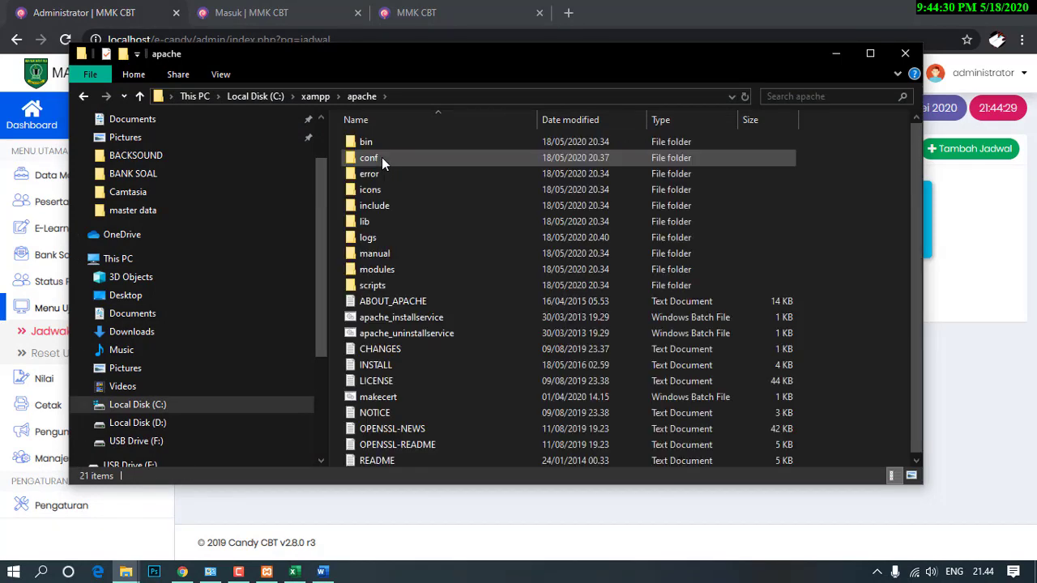
pyautogui.doubleClick(381, 157)
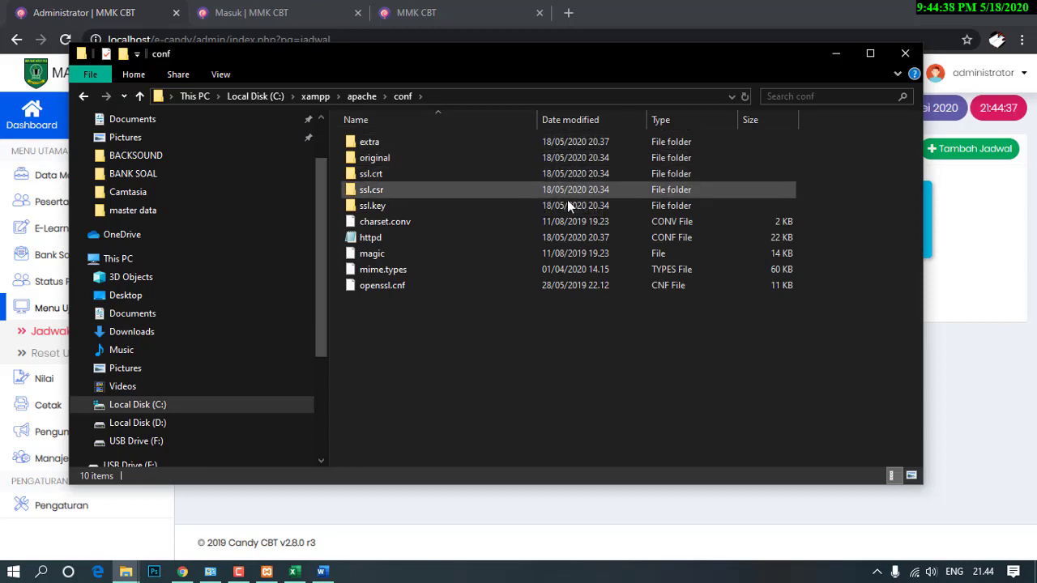
pyautogui.click(361, 96)
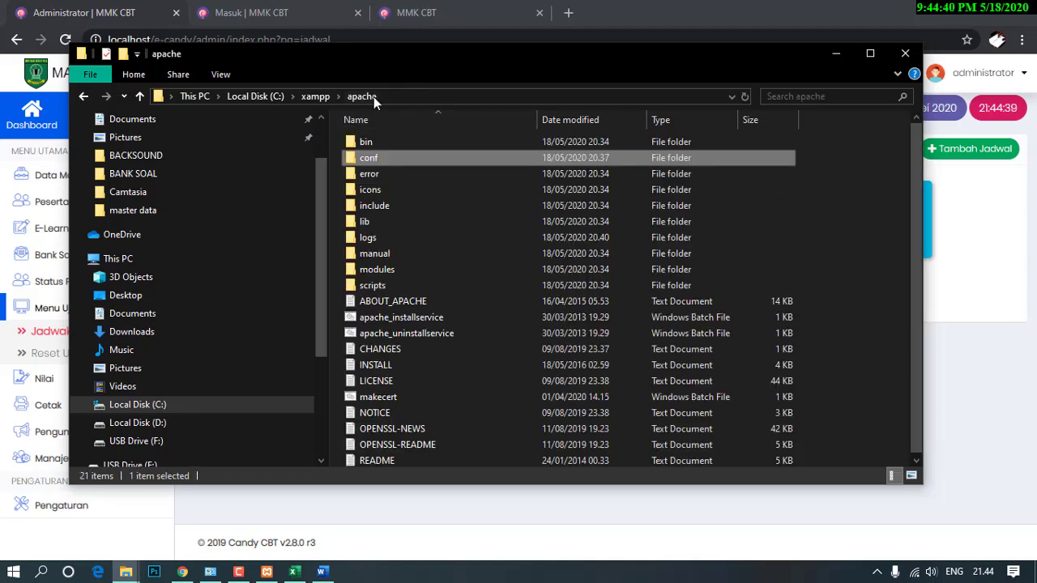
pyautogui.doubleClick(368, 159)
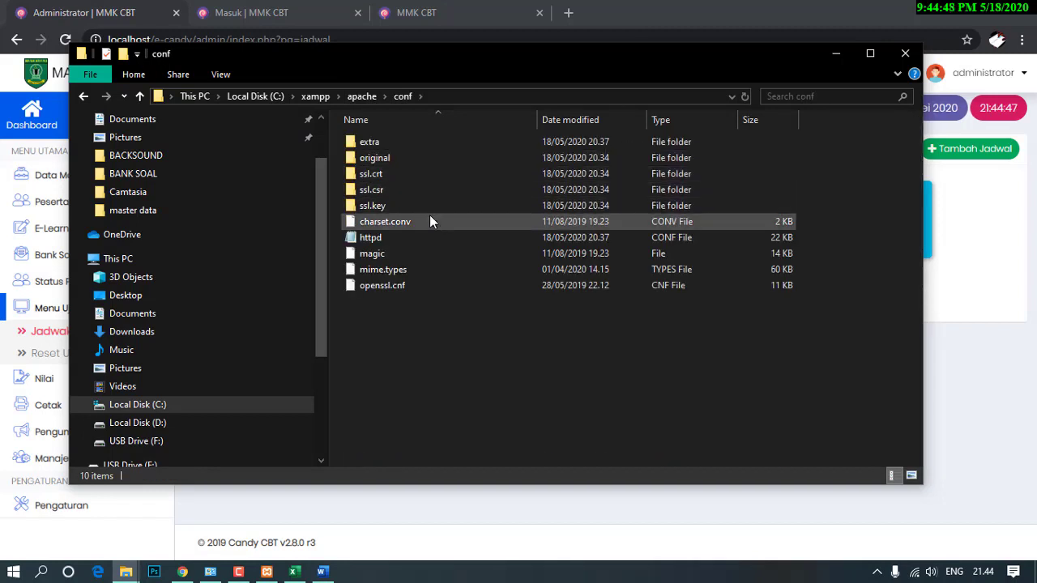
pyautogui.doubleClick(362, 243)
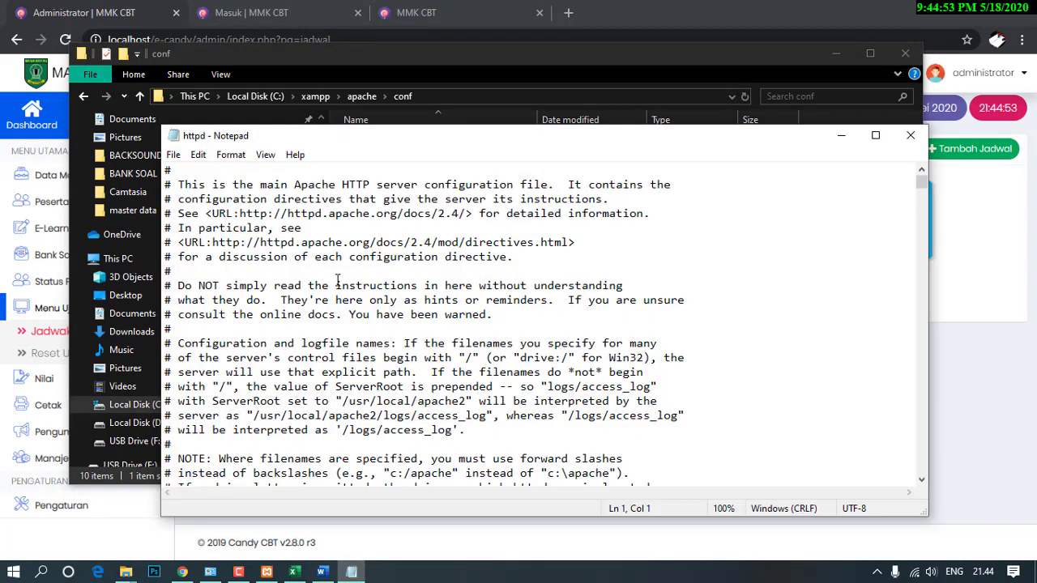
# Change httpd's Listen 80 directive to Listen 8080 and save the file.
pyautogui.click(336, 285)
pyautogui.scroll(-8, 336, 285)
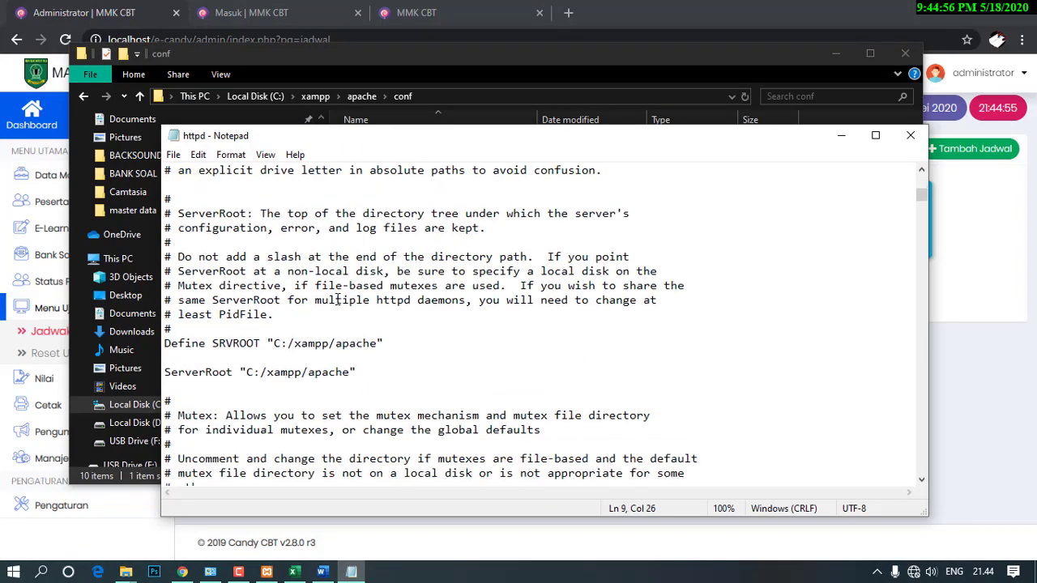
pyautogui.scroll(-8, 337, 298)
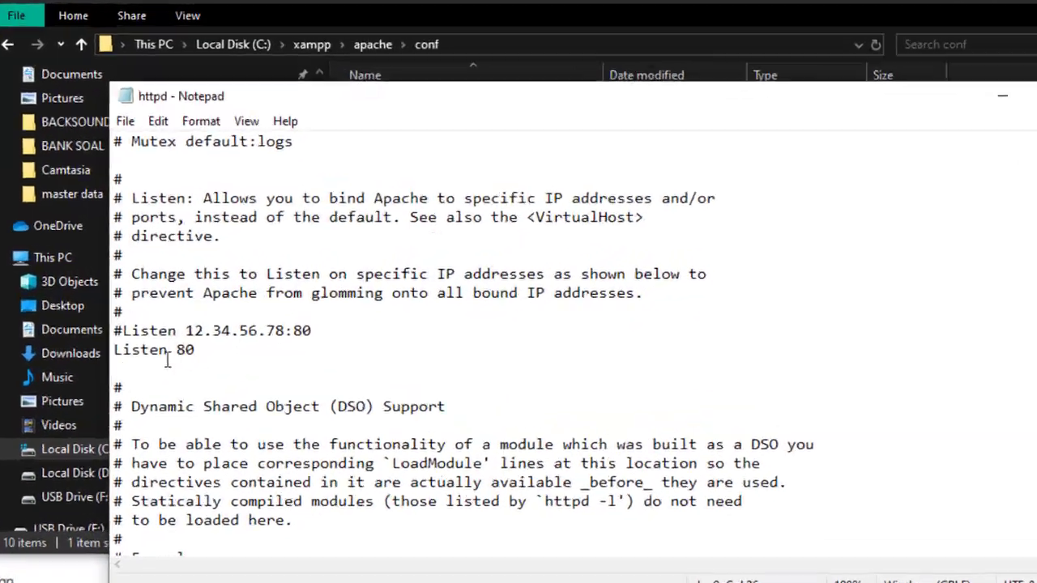
pyautogui.click(222, 349)
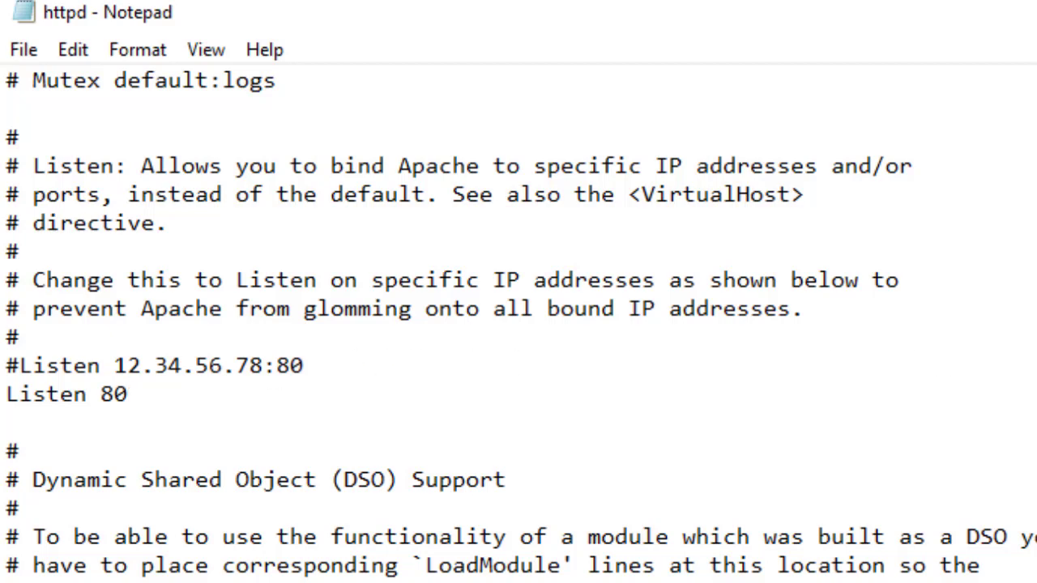
pyautogui.write('80')
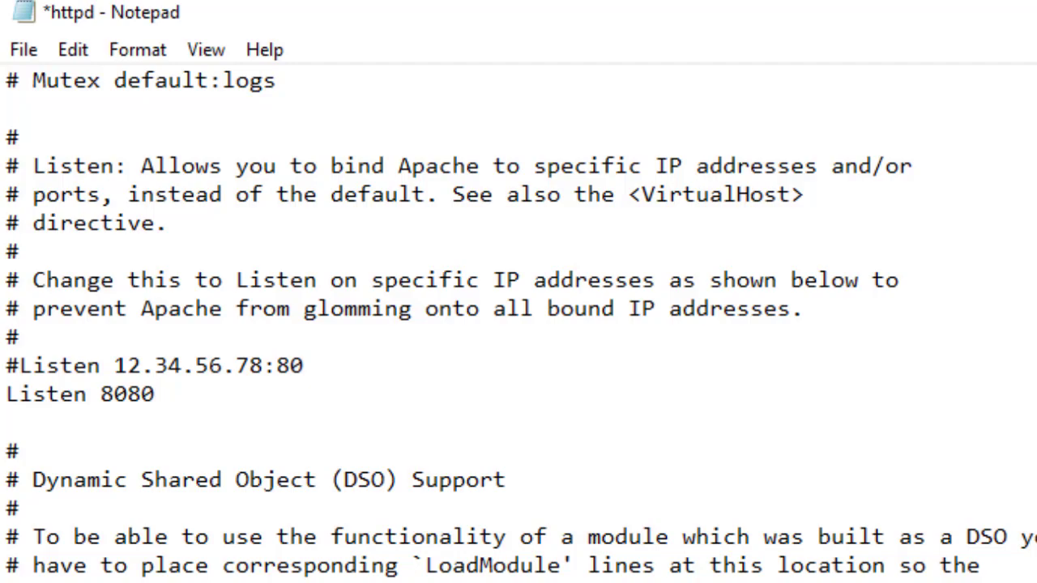
pyautogui.click(24, 51)
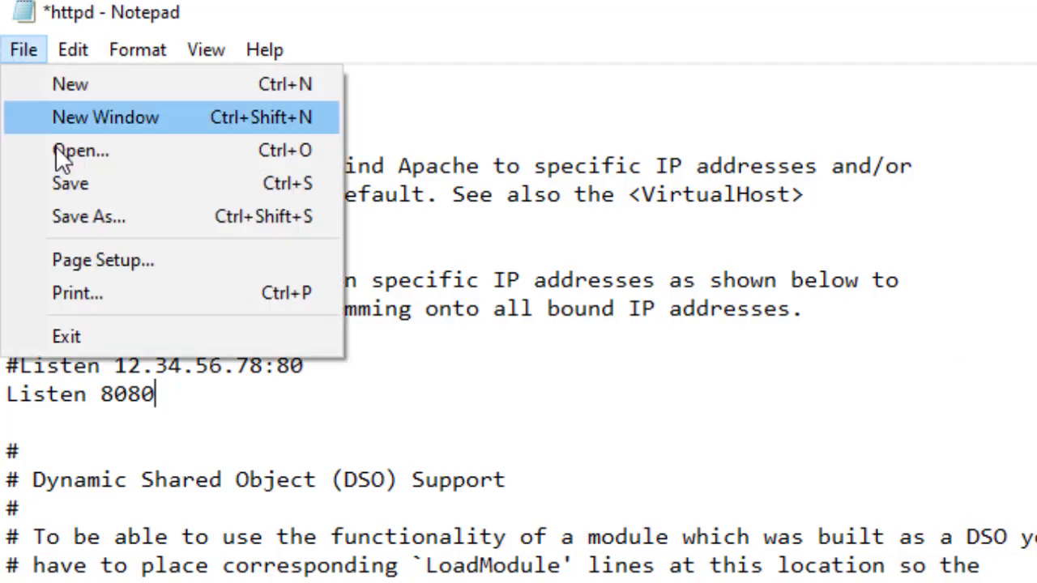
pyautogui.click(74, 183)
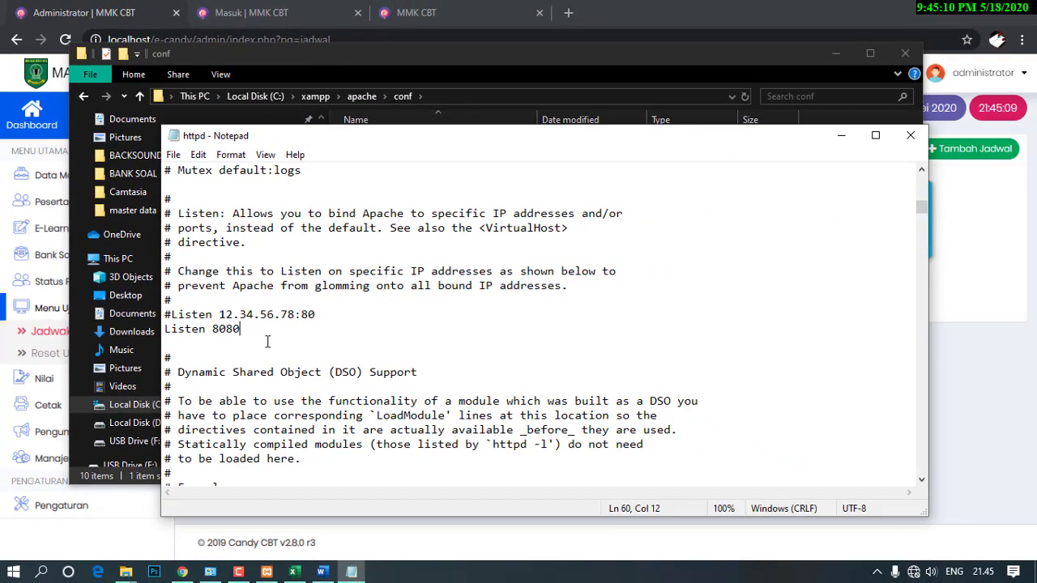
# Close Notepad and the conf folder, then restart Apache so it runs on ports 443 and 8080.
pyautogui.click(910, 135)
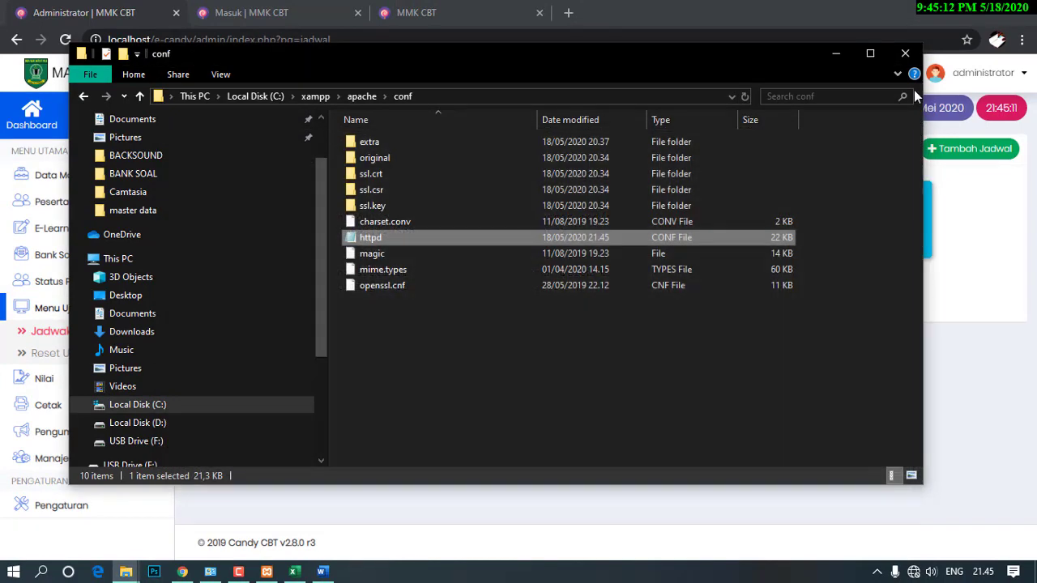
pyautogui.click(904, 53)
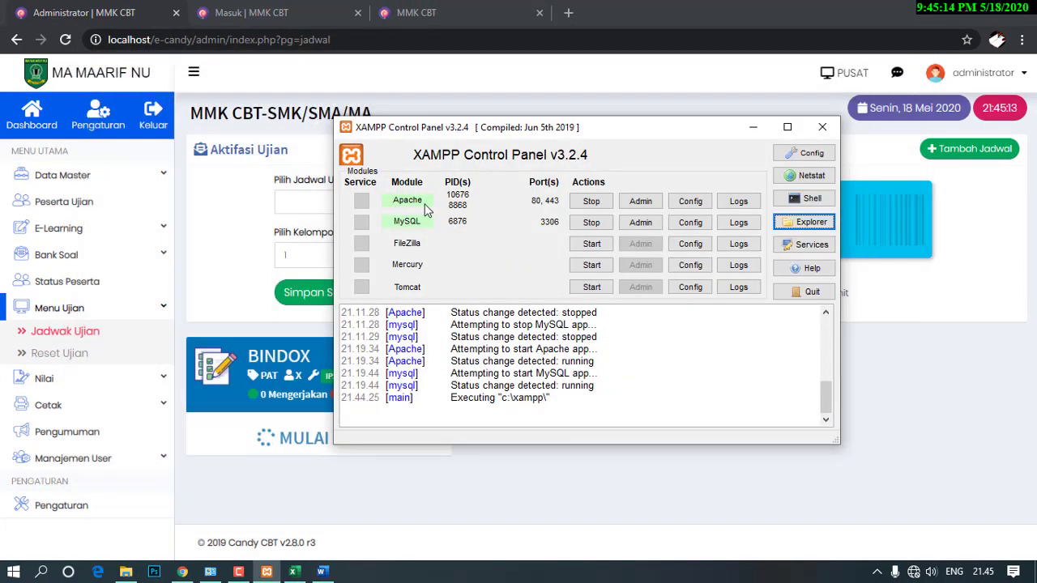
pyautogui.click(593, 201)
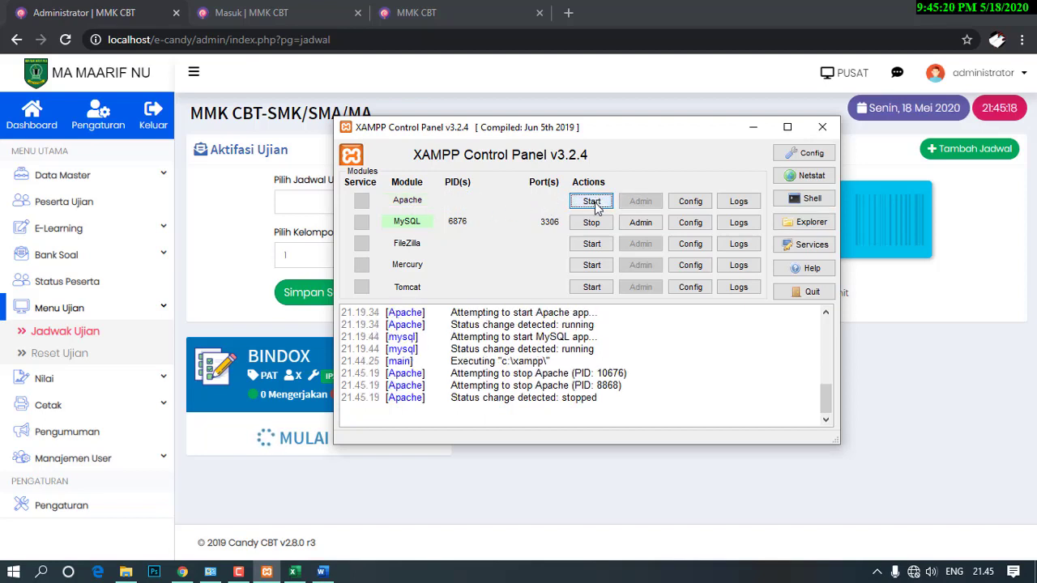
pyautogui.click(594, 202)
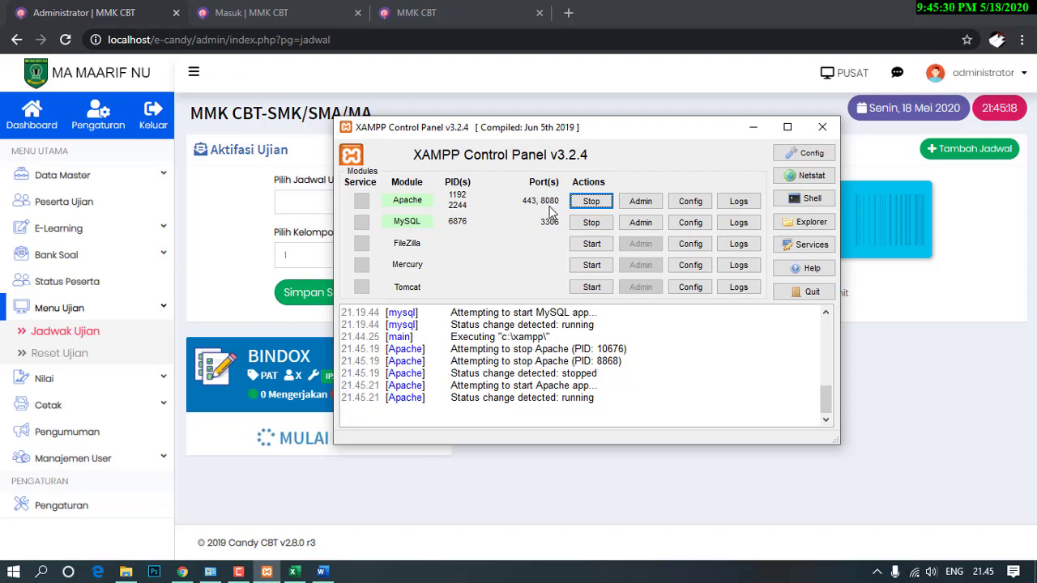
# Reload the admin schedule page and reopen it at localhost:8080.
pyautogui.click(147, 17)
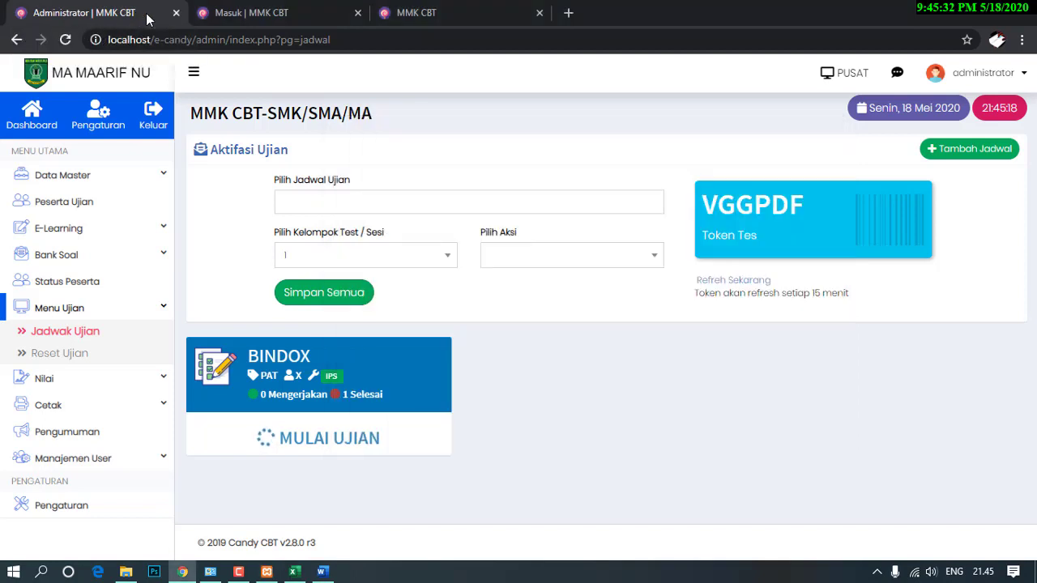
pyautogui.click(64, 40)
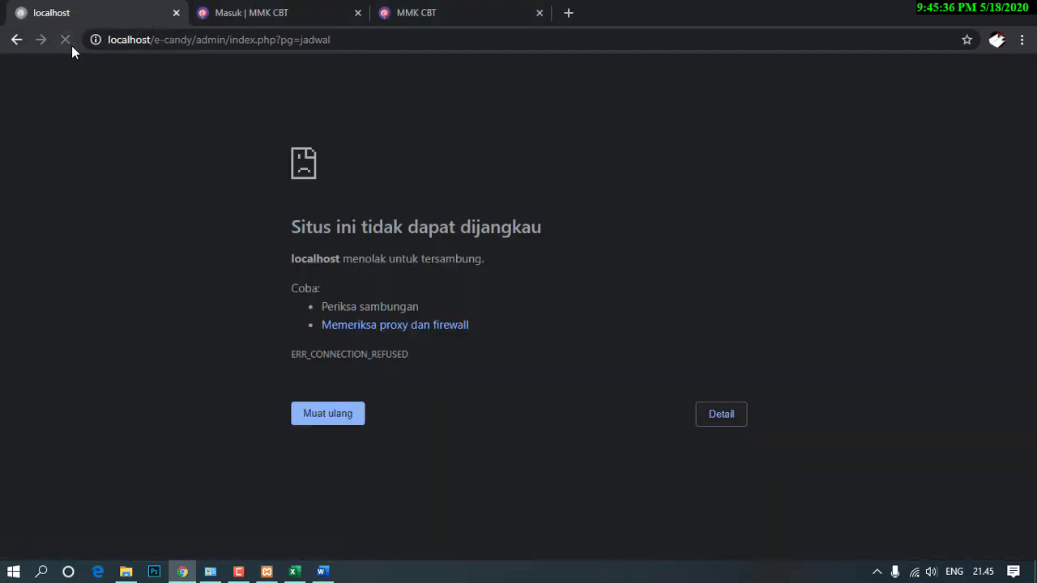
pyautogui.click(150, 39)
pyautogui.click(151, 39)
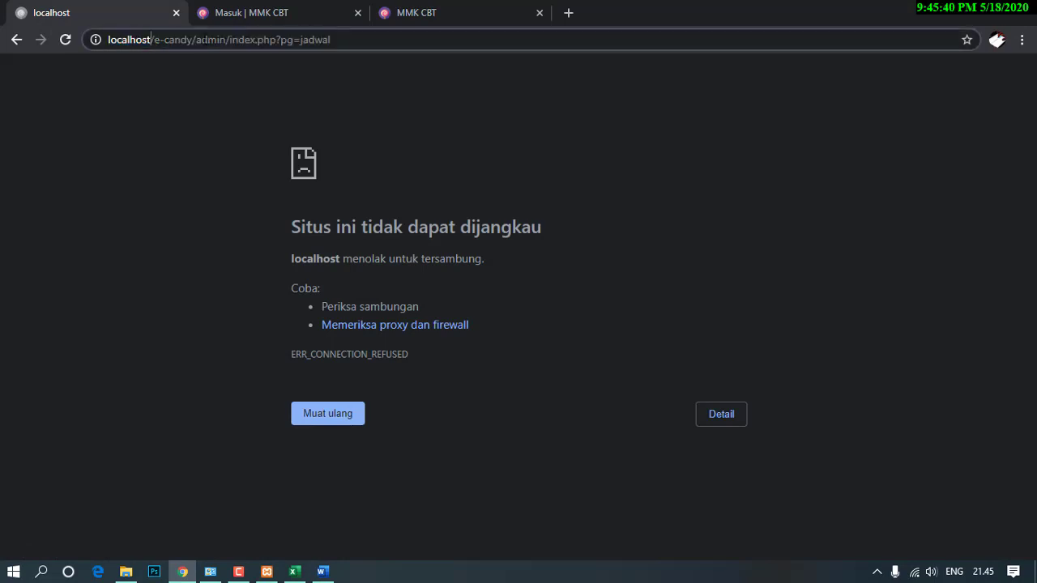
pyautogui.write(':')
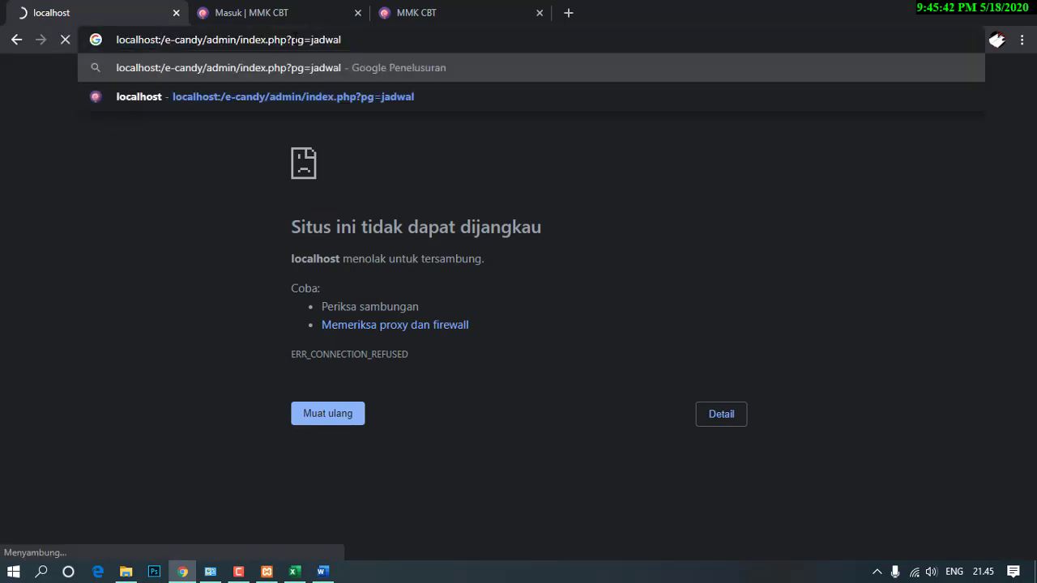
pyautogui.write('8080')
pyautogui.press('Return')
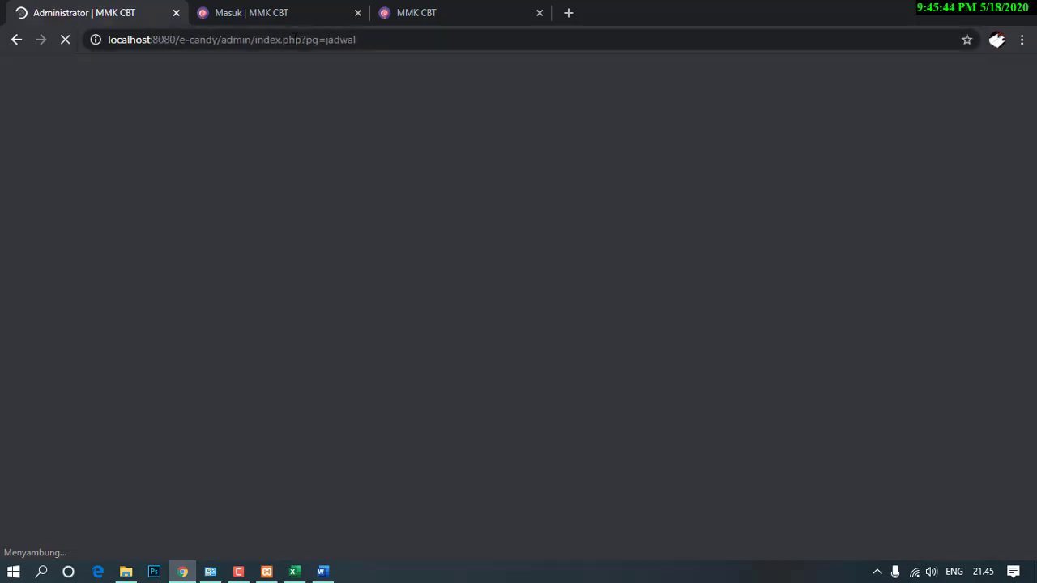
# Reopen the login page at localhost:8080/e-candy, then bring up the student results tab.
pyautogui.click(285, 14)
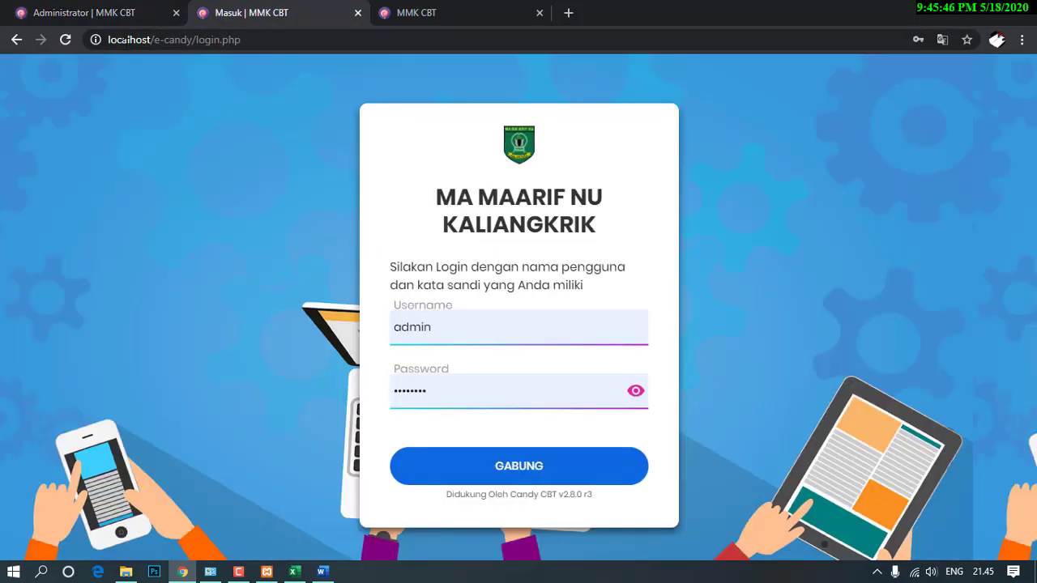
pyautogui.click(68, 45)
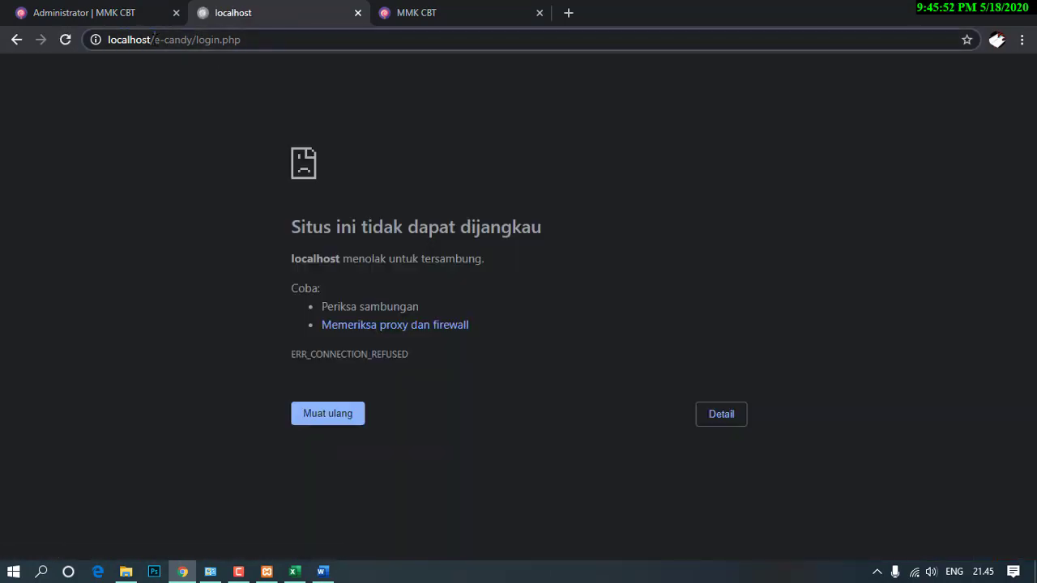
pyautogui.click(155, 40)
pyautogui.click(151, 42)
pyautogui.write(':8080')
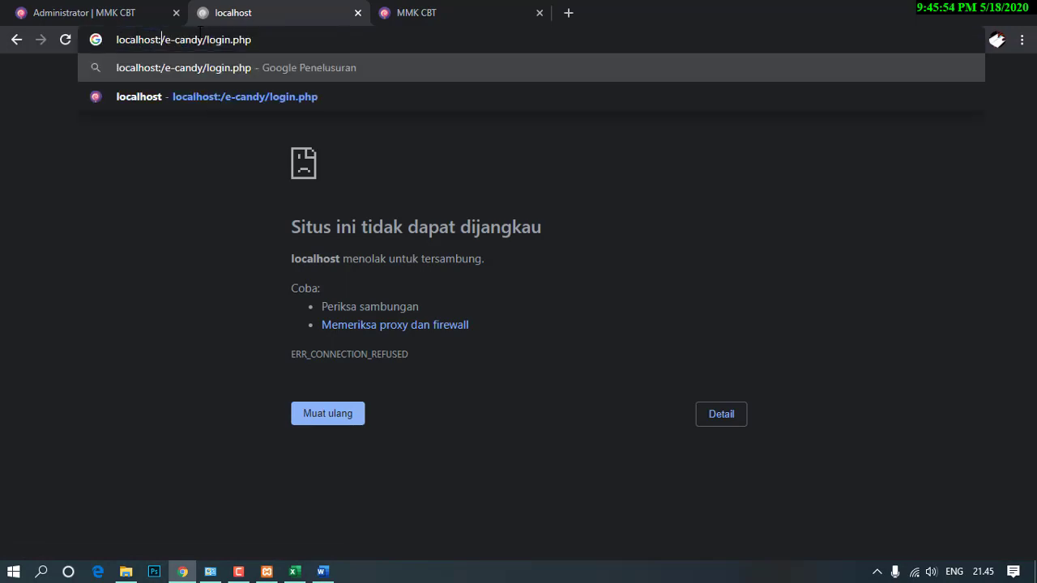
pyautogui.press('Return')
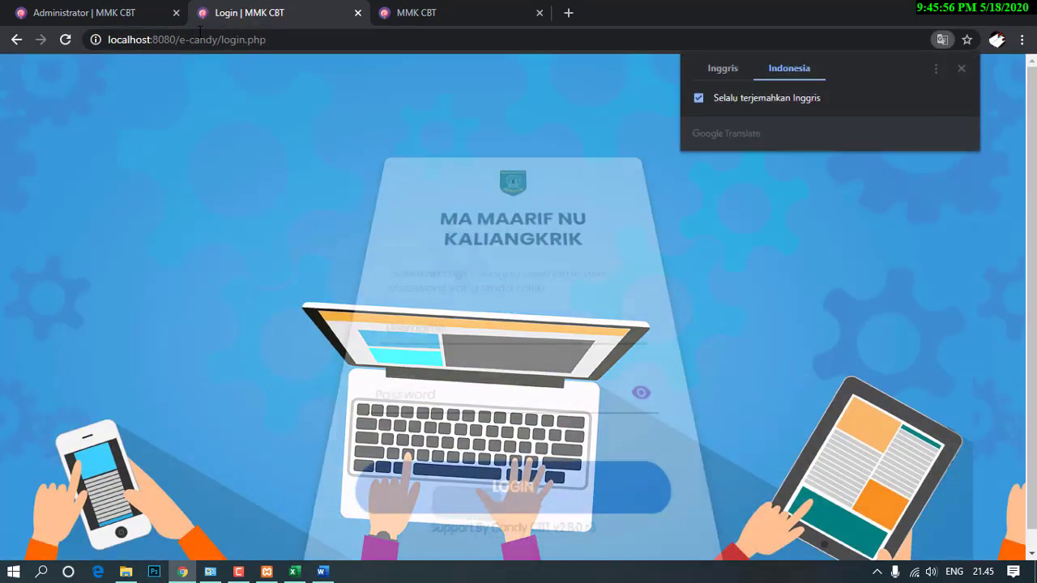
pyautogui.click(446, 17)
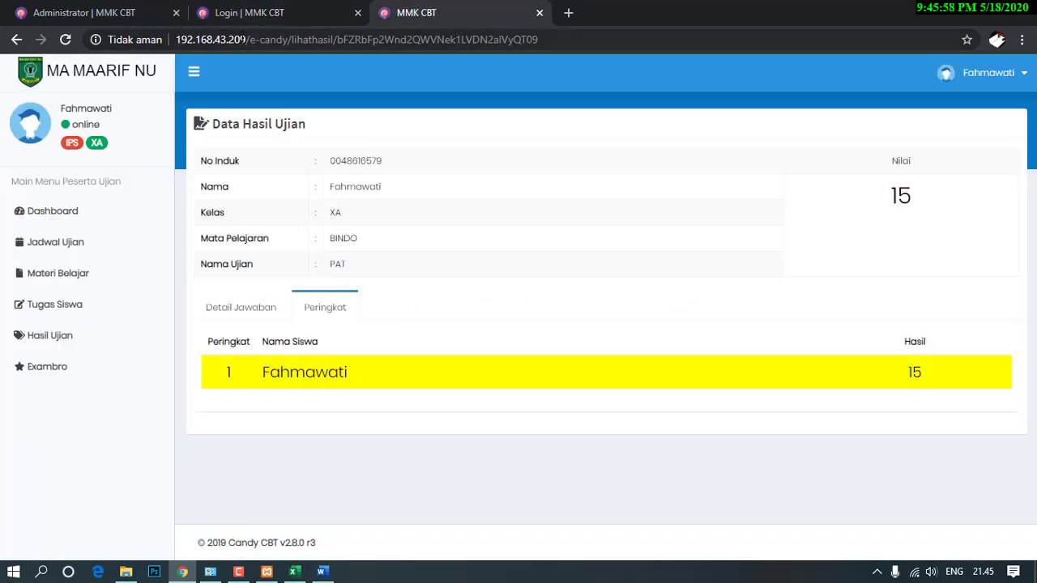
# Reload the results page at 192.168.43.209:8080, still showing score 15, then return to the login tab.
pyautogui.click(245, 39)
pyautogui.click(248, 39)
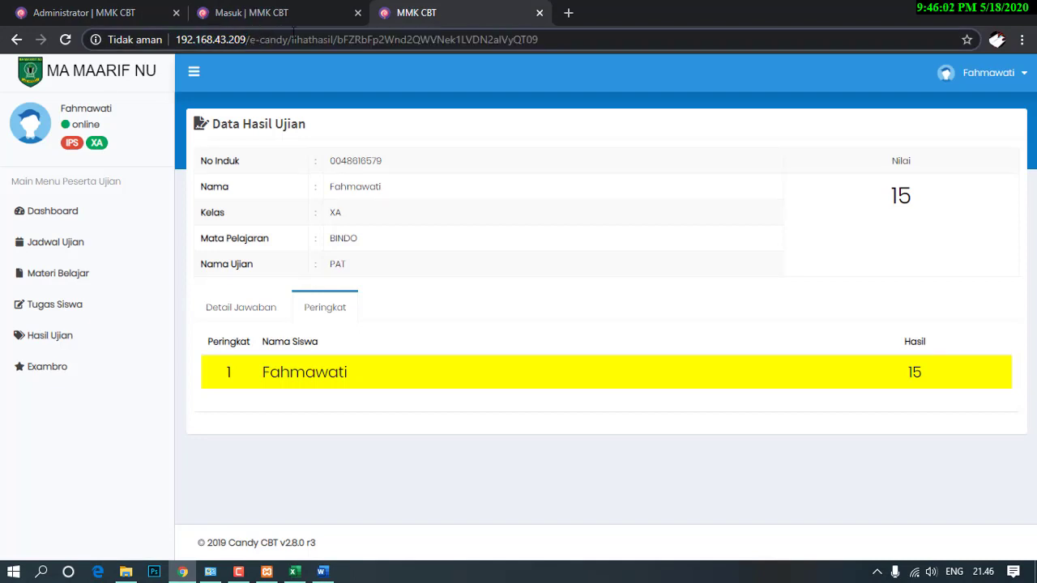
pyautogui.write(':8080')
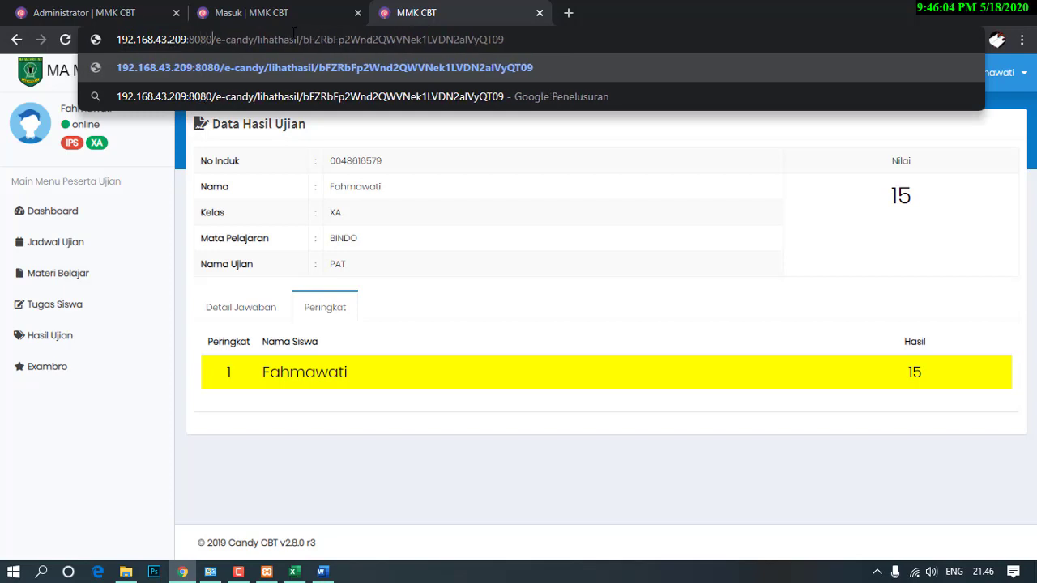
pyautogui.press('Return')
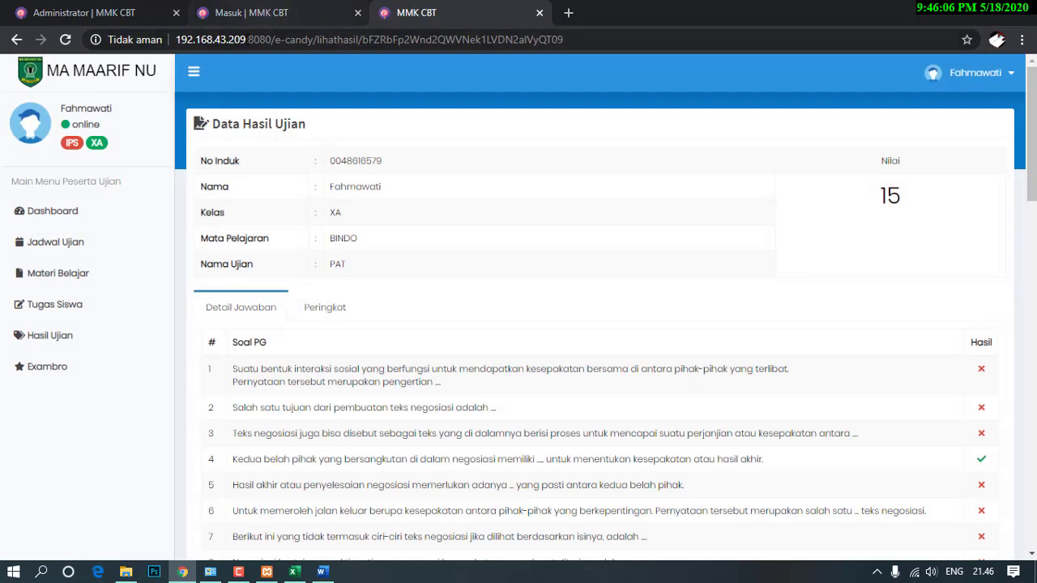
pyautogui.moveTo(248, 44); pyautogui.dragTo(266, 39)
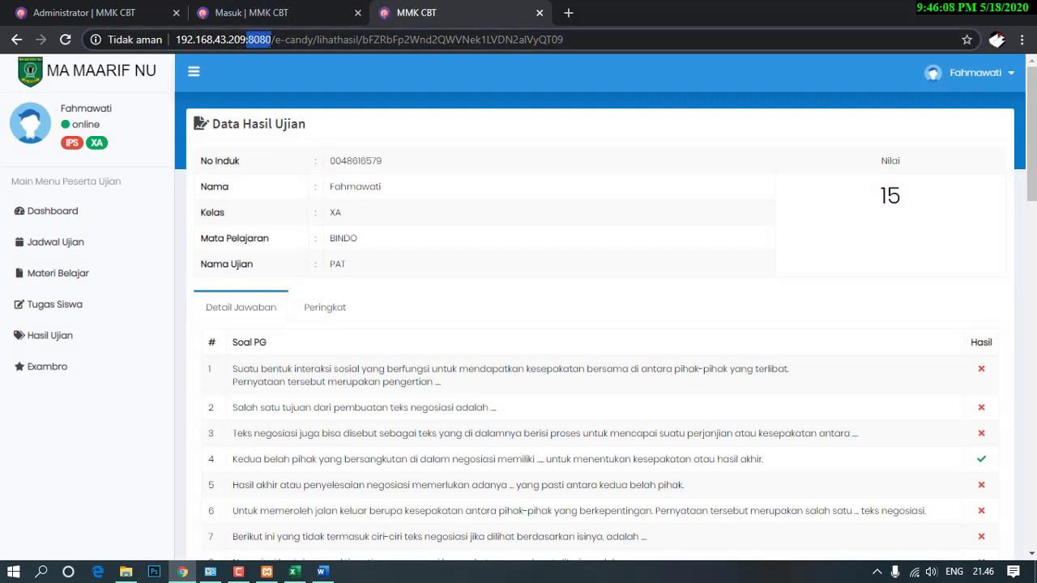
pyautogui.click(559, 145)
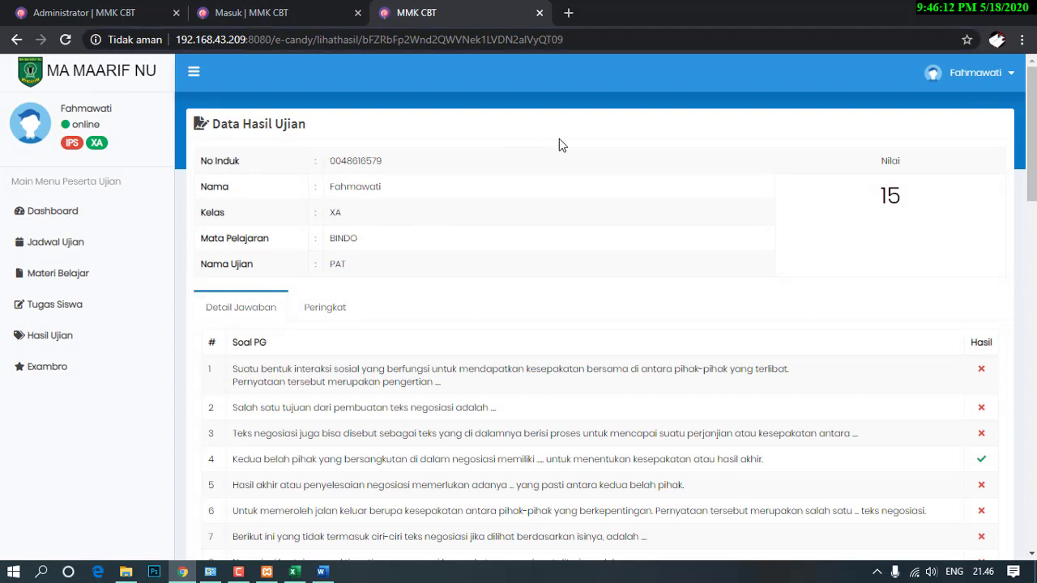
pyautogui.click(266, 24)
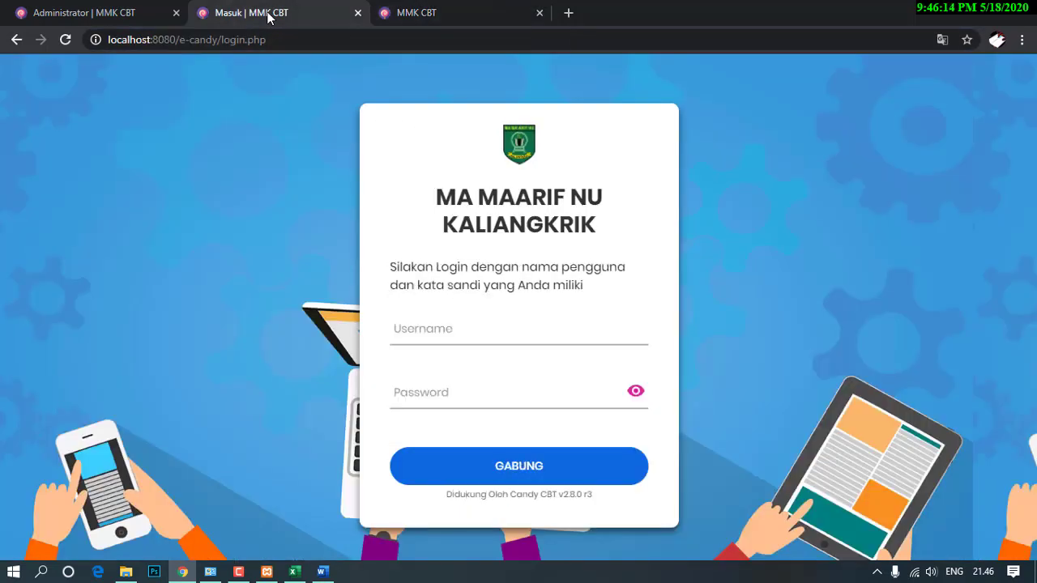
# On the admin exam schedule, expand the BINDOX card and view its participant status.
pyautogui.click(119, 13)
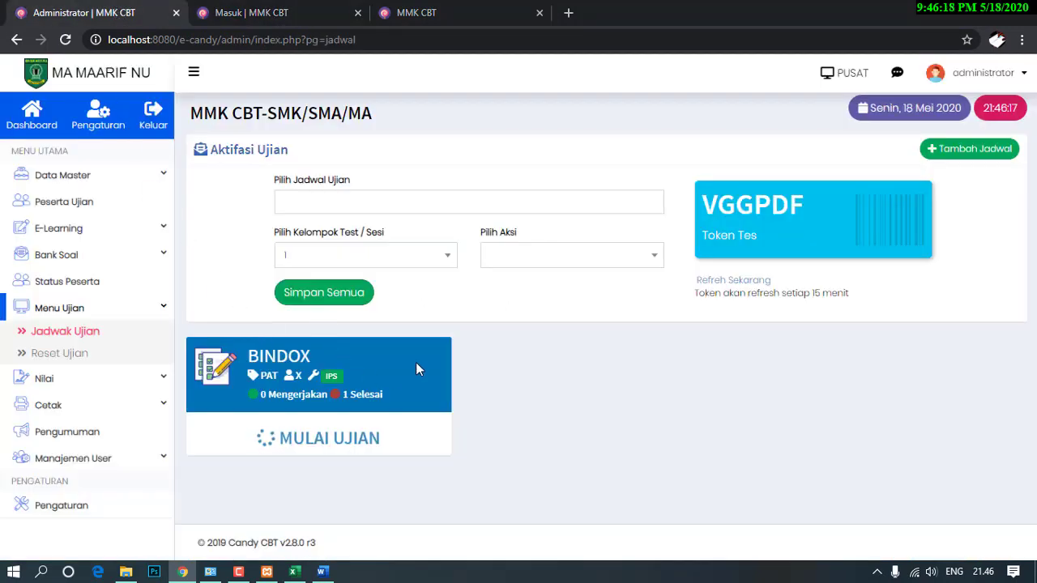
pyautogui.click(318, 442)
pyautogui.scroll(-2, 322, 435)
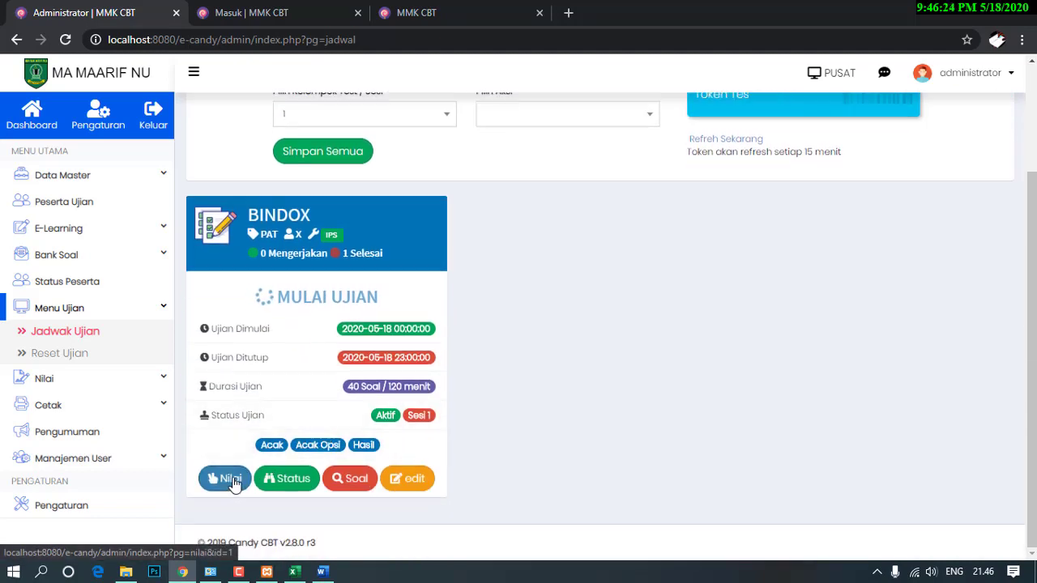
pyautogui.click(273, 480)
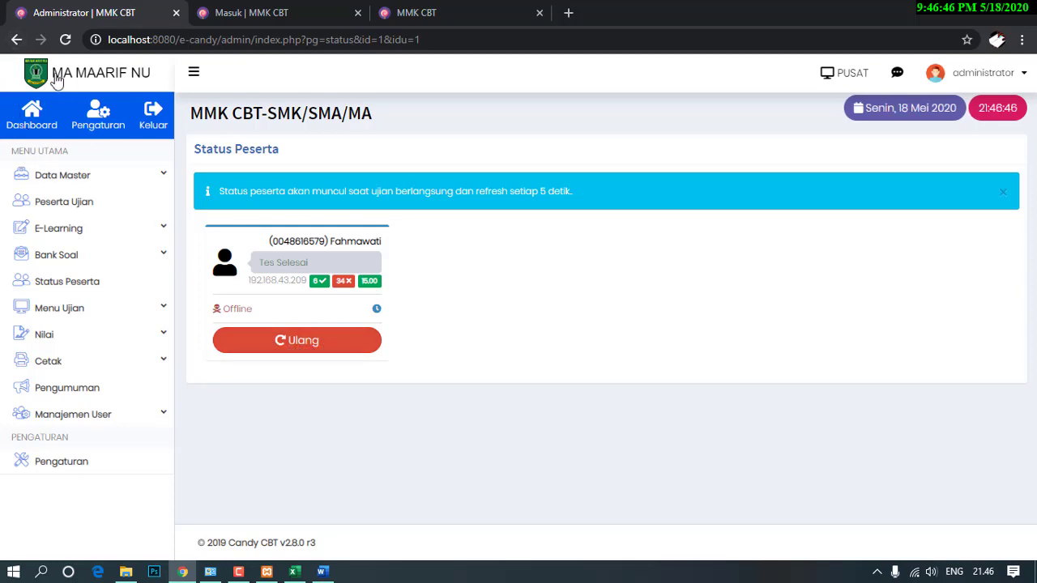
# Go back to Jadwal Ujian and re-expand BINDOX details: 1 Selesai, 40 Soal / 120 menit, Aktif.
pyautogui.click(16, 39)
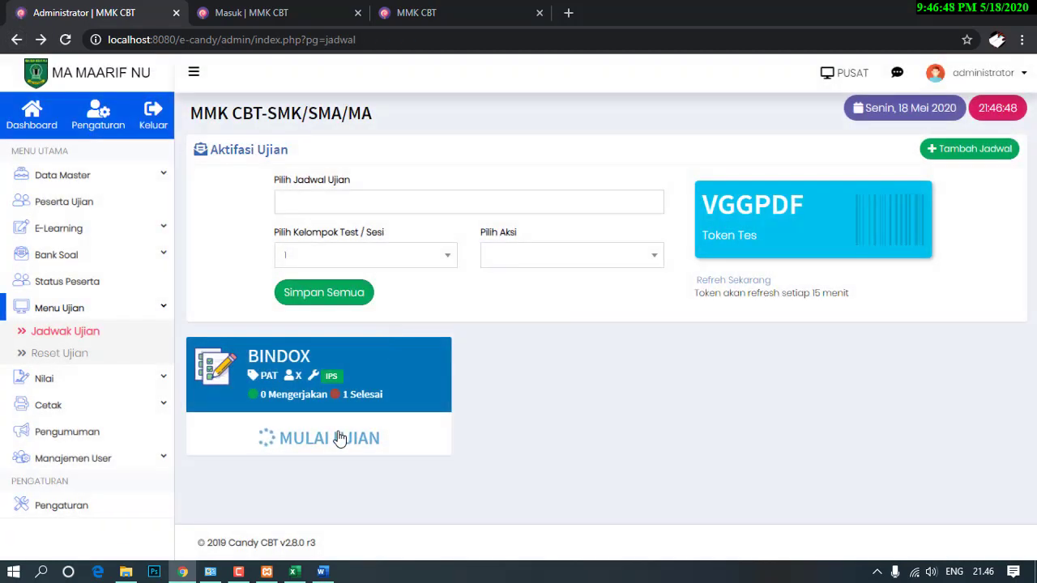
pyautogui.click(340, 437)
pyautogui.scroll(-2, 353, 417)
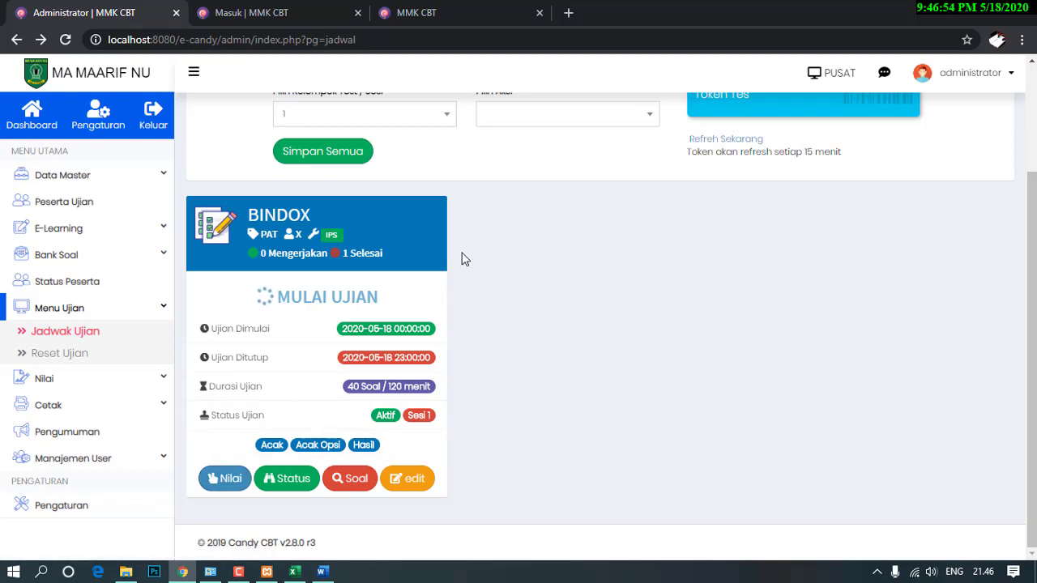
pyautogui.scroll(2, 556, 256)
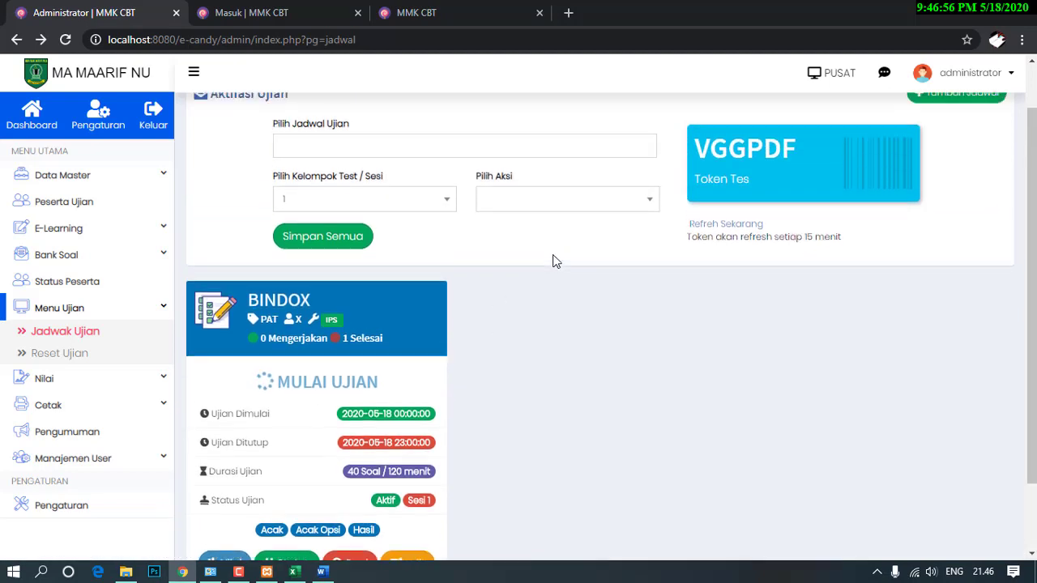